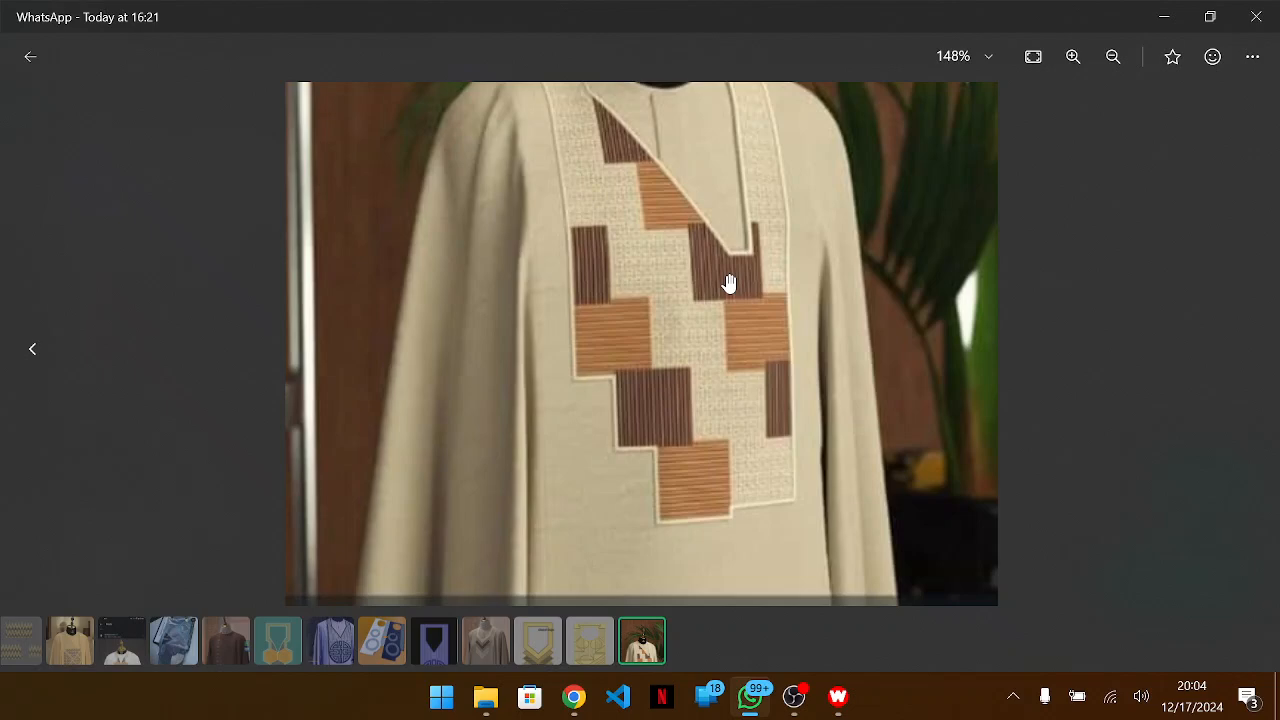
Open the WhatsApp kaftan picture in the Photos app as a small zoomed-in window and switch to the empty Wilcom design
{"action": "right_click", "coordinate": [729, 284]}
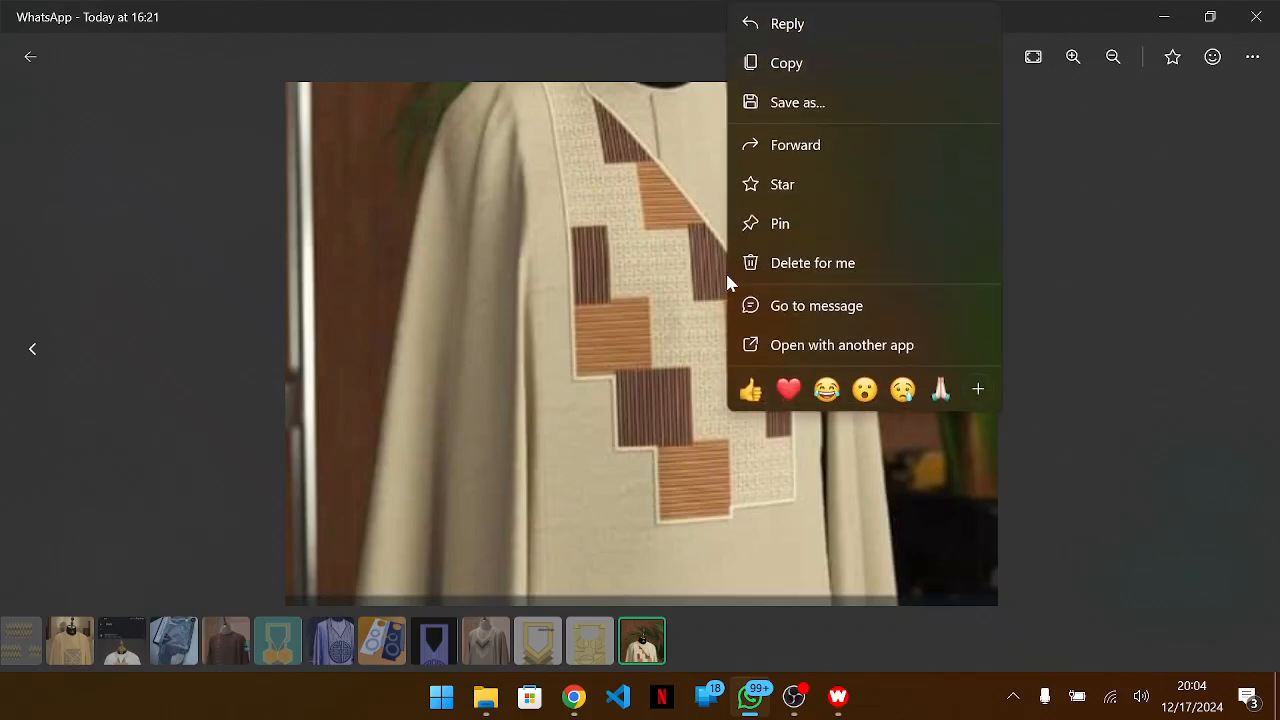
{"action": "left_click", "coordinate": [885, 345]}
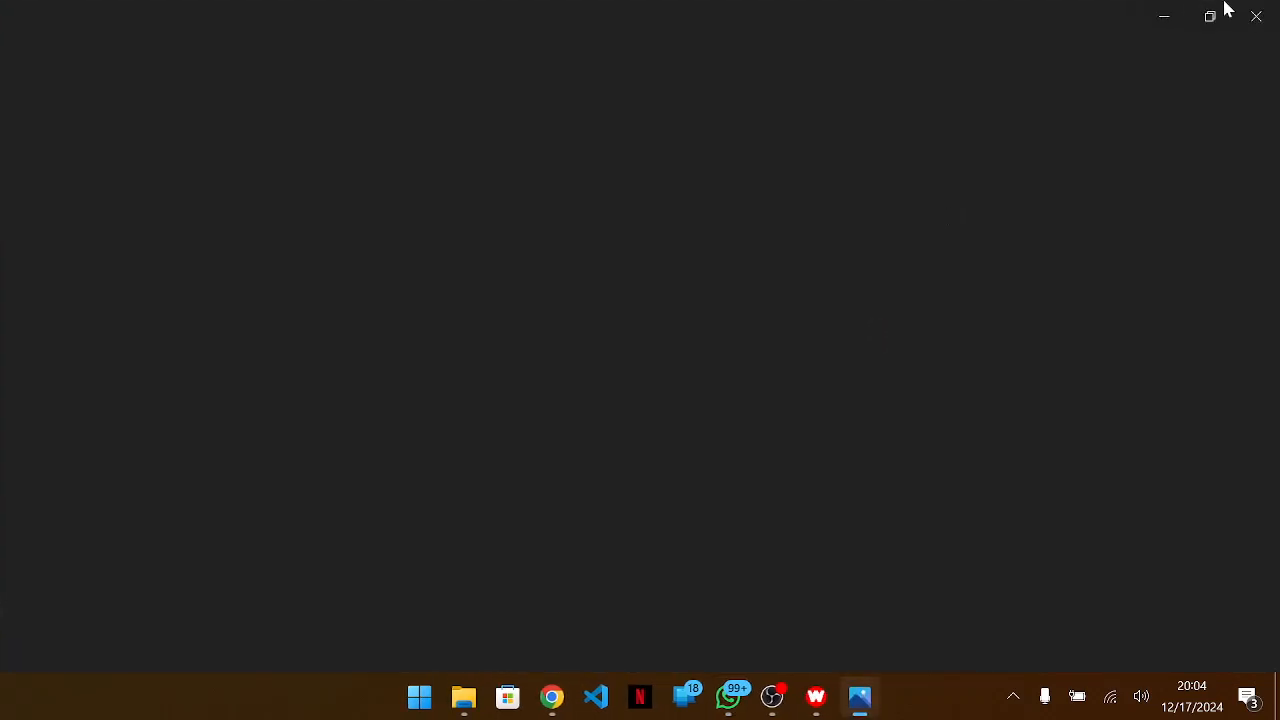
{"action": "left_click", "coordinate": [1209, 17]}
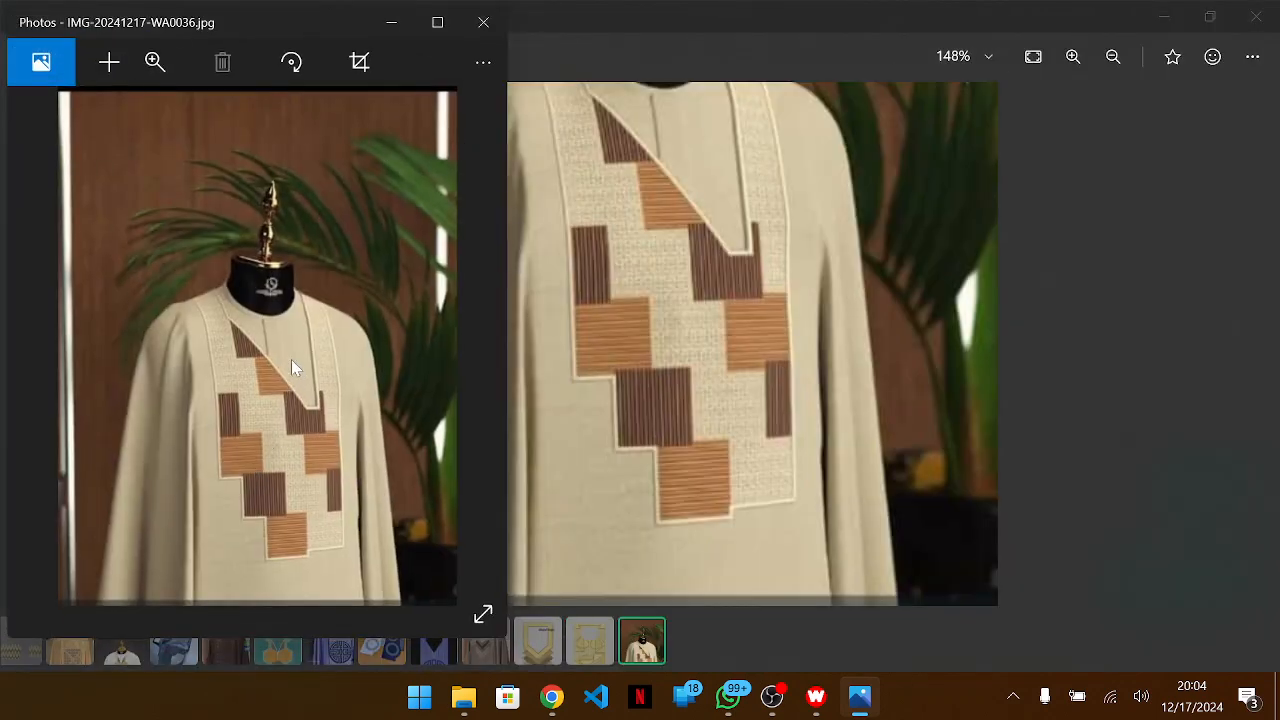
{"action": "scroll", "coordinate": [291, 359], "scroll_direction": "up", "scroll_amount": 2}
{"action": "left_click", "coordinate": [1177, 19]}
{"action": "left_click", "coordinate": [911, 294]}
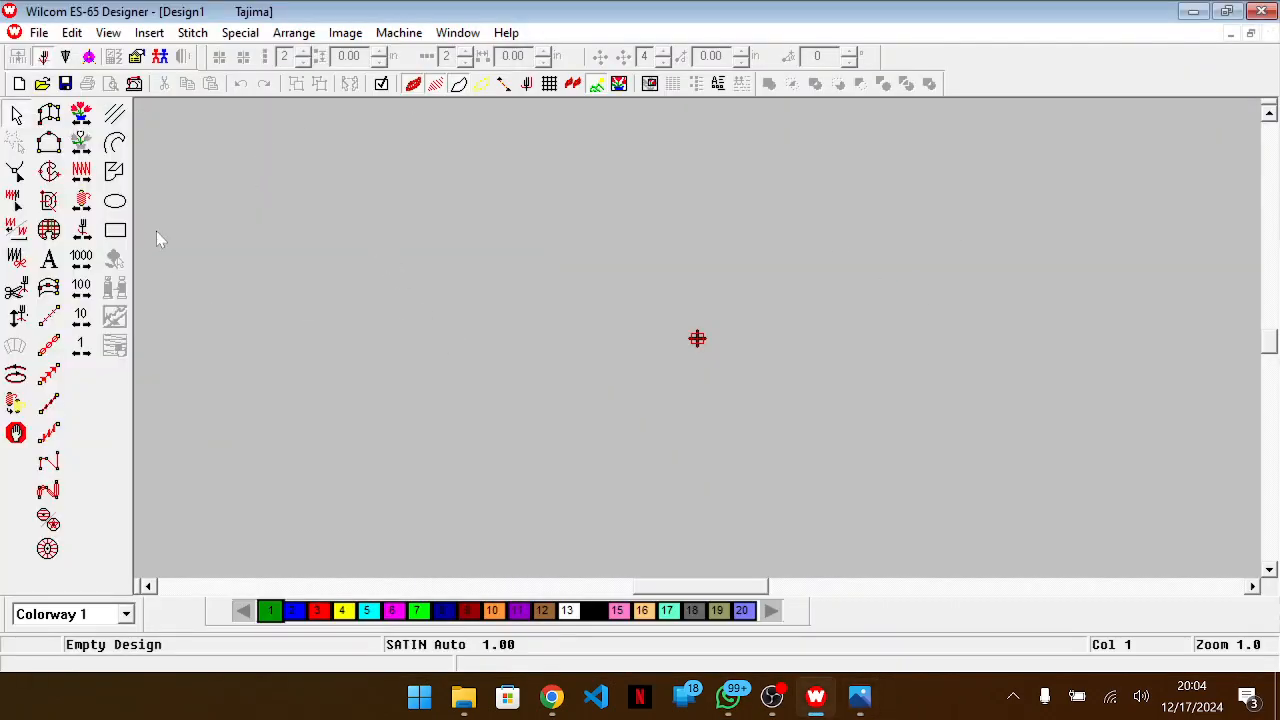
Examine the neckline shape and the arrangement of brown and orange patches in the reference photo
{"action": "key", "text": "alt+Tab"}
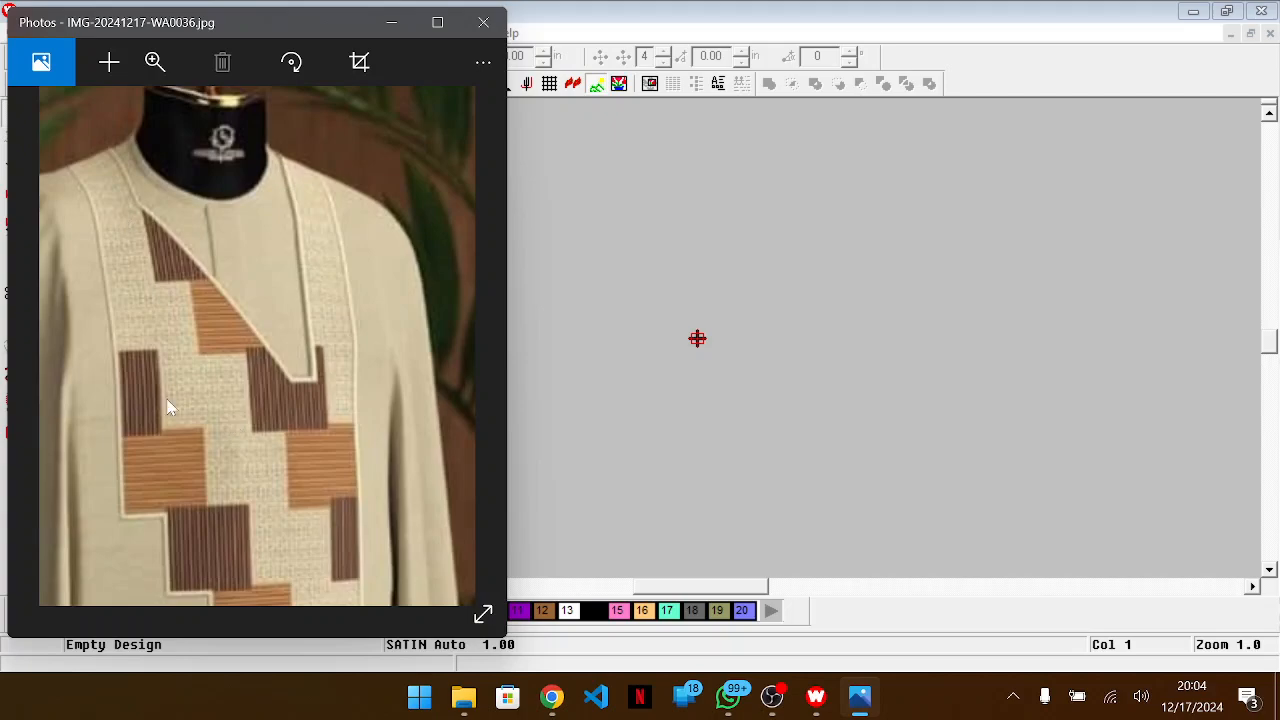
{"action": "scroll", "coordinate": [228, 307], "scroll_direction": "down", "scroll_amount": 3}
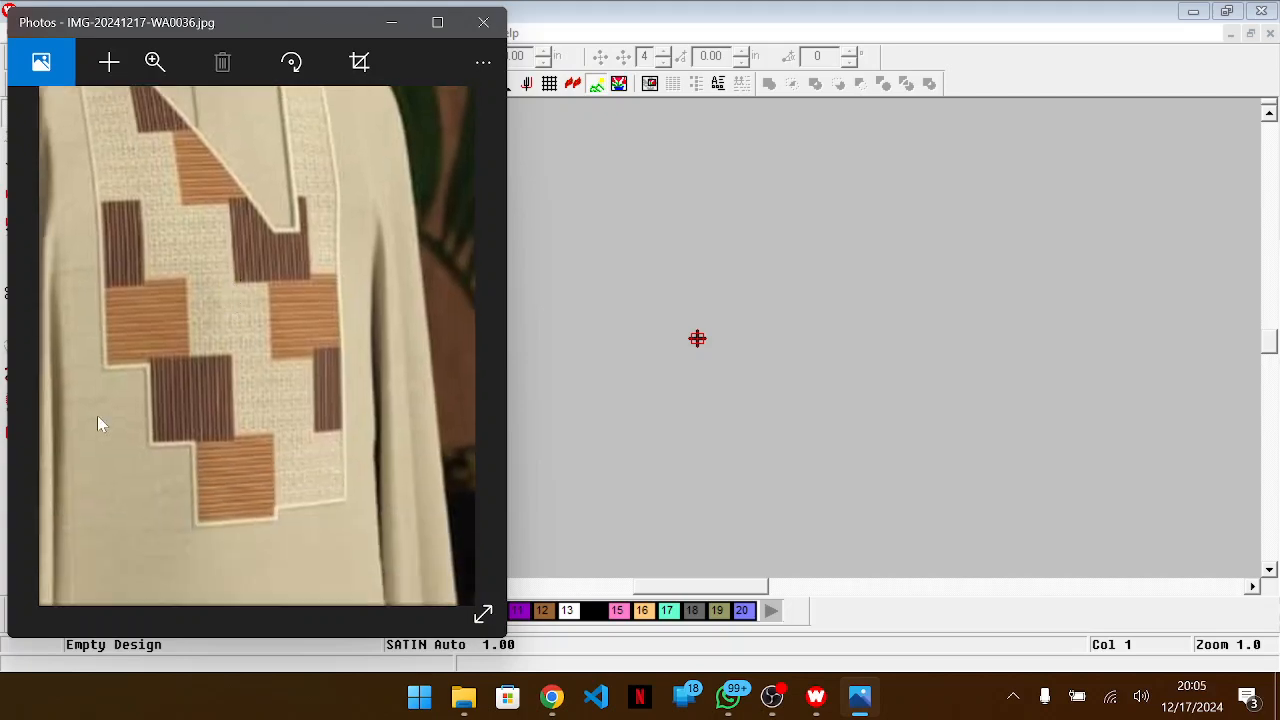
{"action": "left_click", "coordinate": [766, 345]}
{"action": "key", "text": "alt+Tab"}
{"action": "left_click_drag", "start_coordinate": [262, 375], "coordinate": [259, 498]}
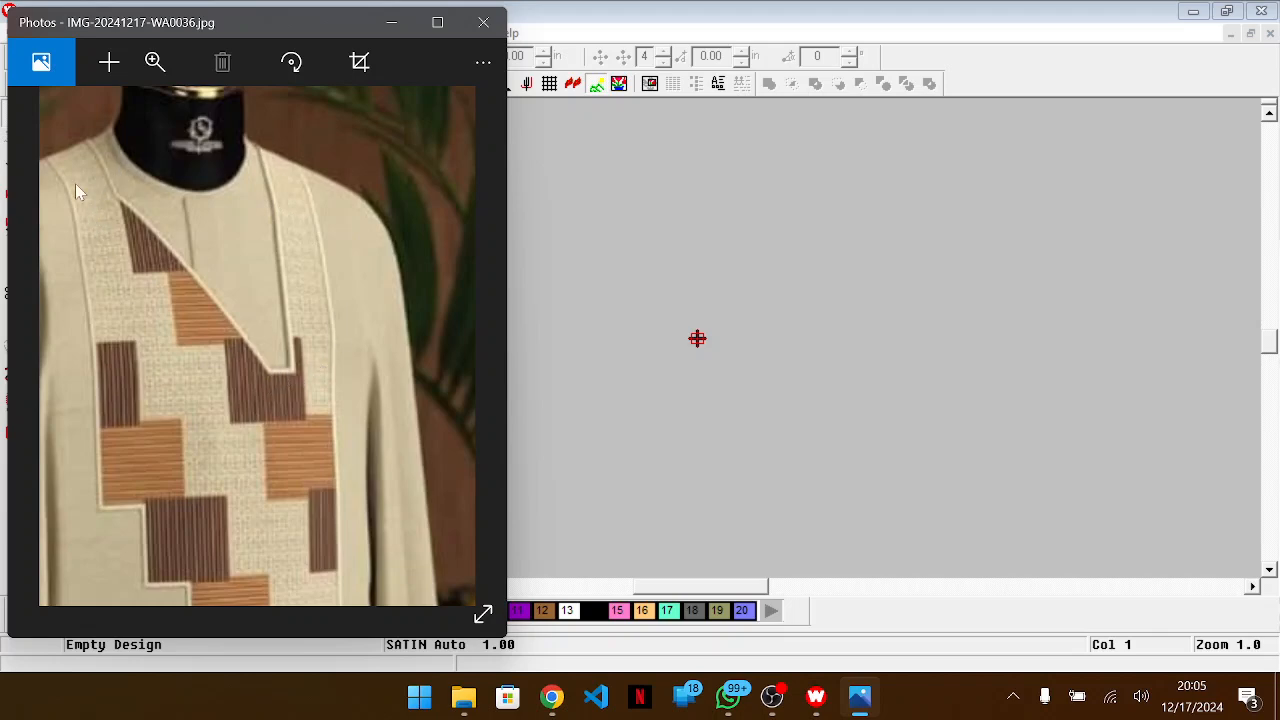
{"action": "left_click_drag", "start_coordinate": [200, 303], "coordinate": [133, 261]}
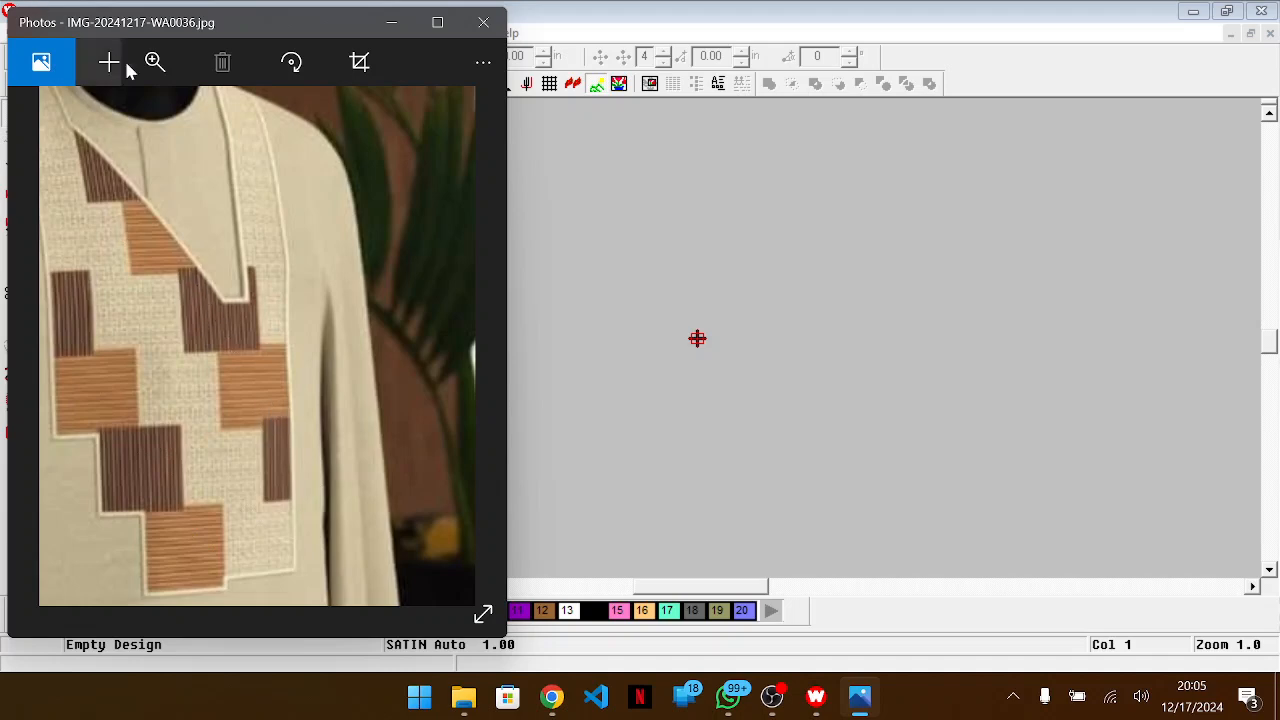
{"action": "left_click", "coordinate": [848, 317]}
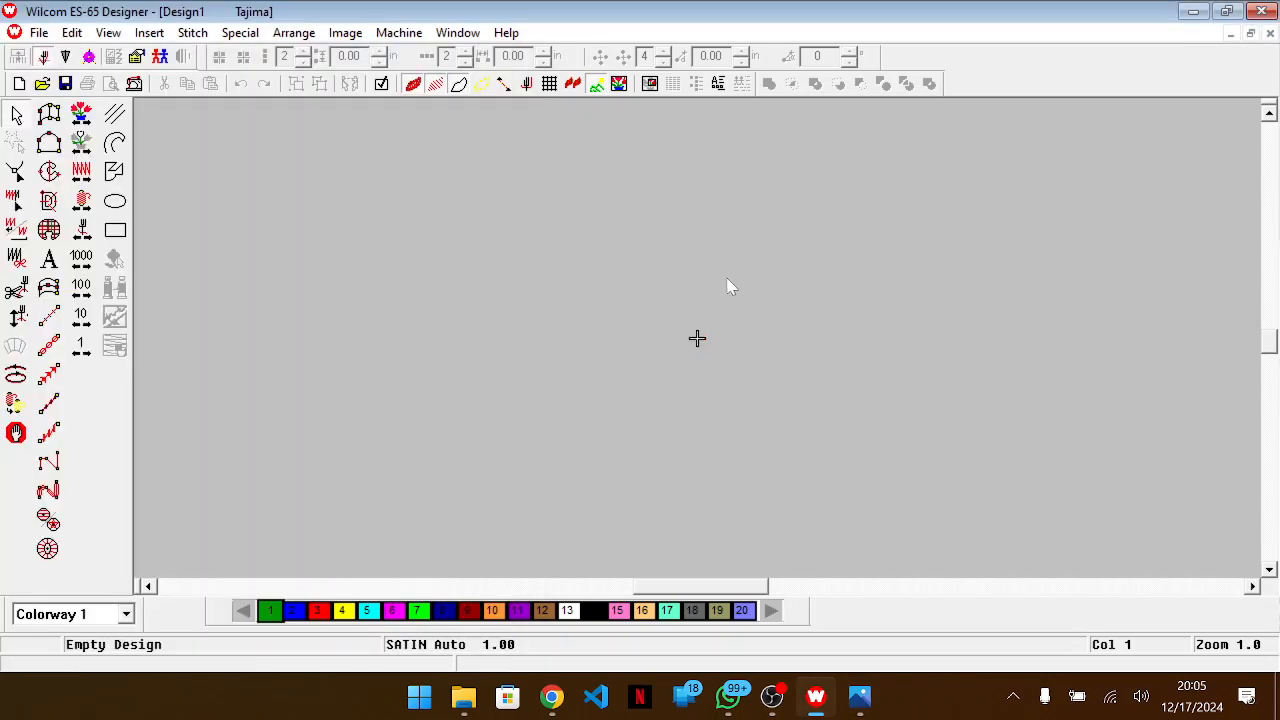
{"action": "key", "text": "ctrl+o"}
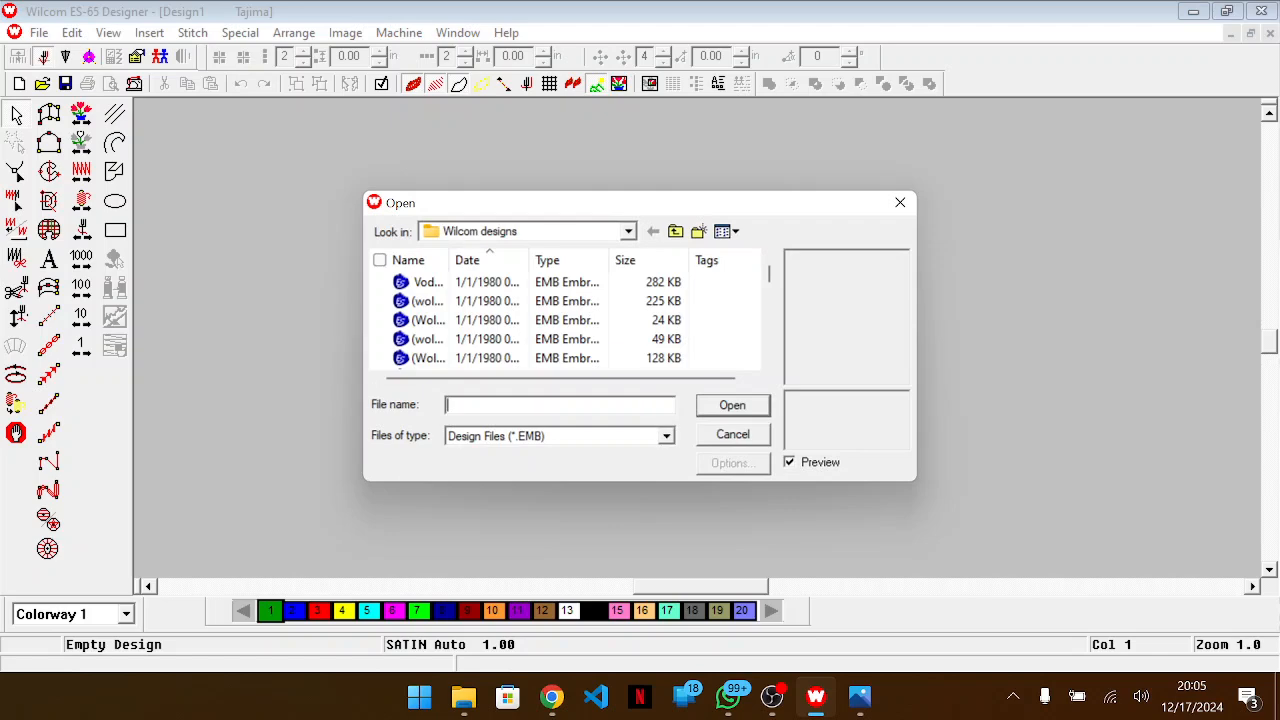
{"action": "type", "text": "syari bro"}
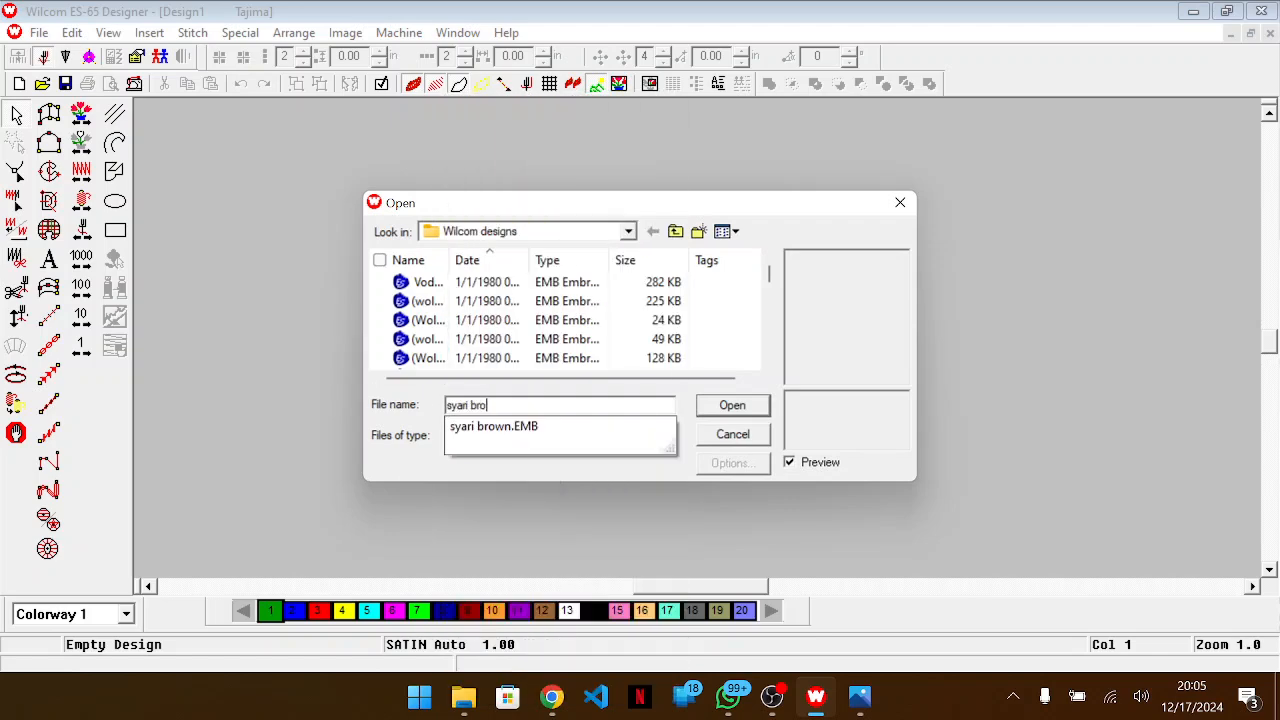
{"action": "type", "text": "w"}
{"action": "key", "text": "Down"}
{"action": "key", "text": "Return"}
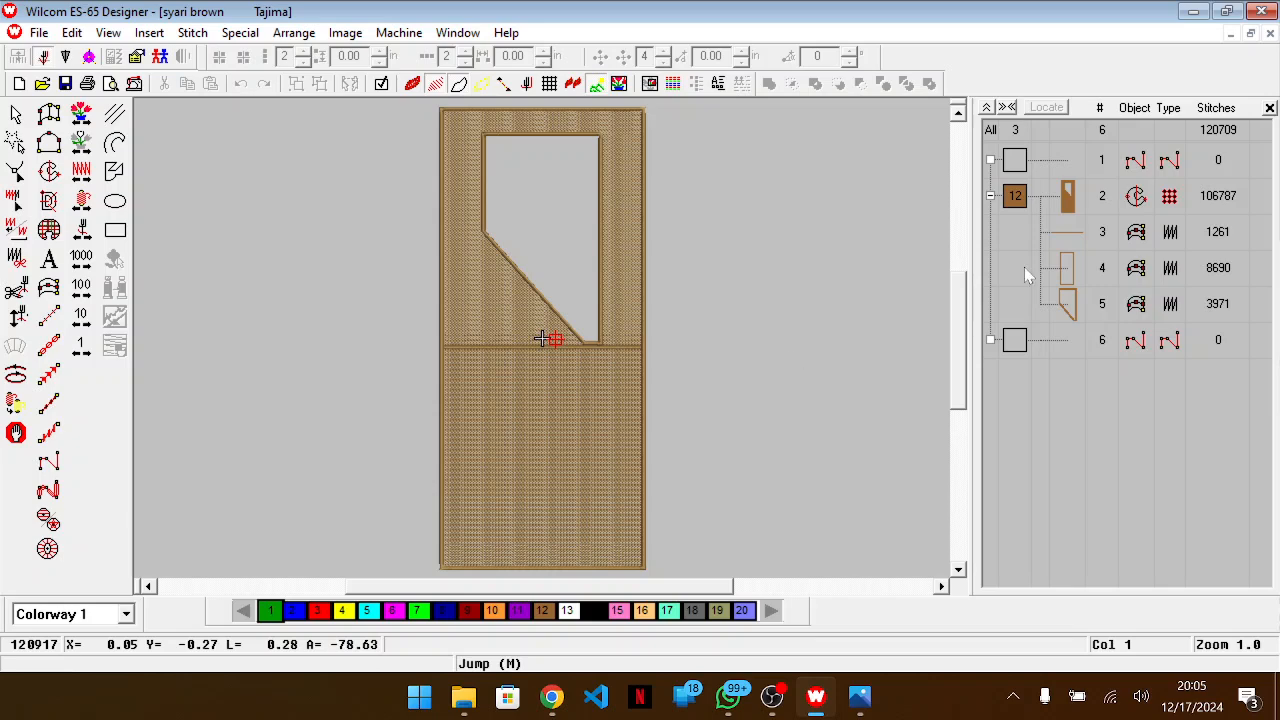
Copy the outer rectangular outline and the angled neckline outline into a new design, fit the view and display the object list
{"action": "left_click", "coordinate": [1066, 275]}
{"action": "left_click", "coordinate": [1066, 305], "text": "shift"}
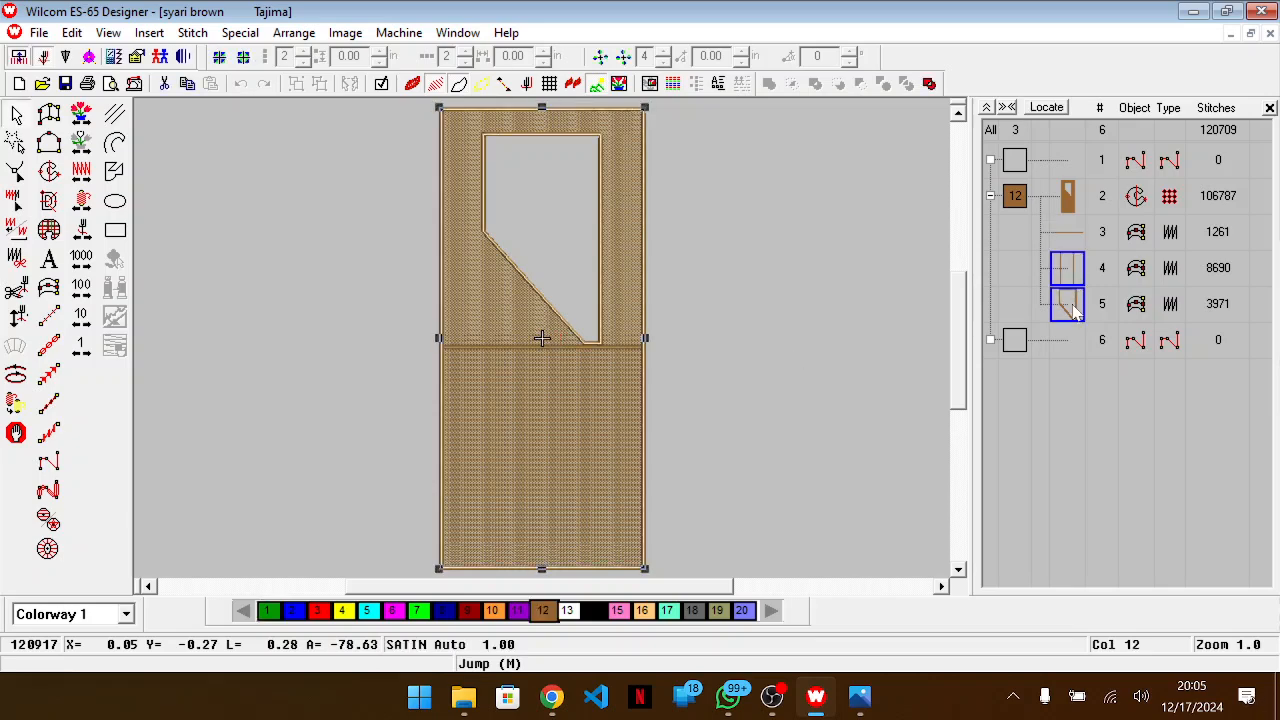
{"action": "key", "text": "ctrl+c"}
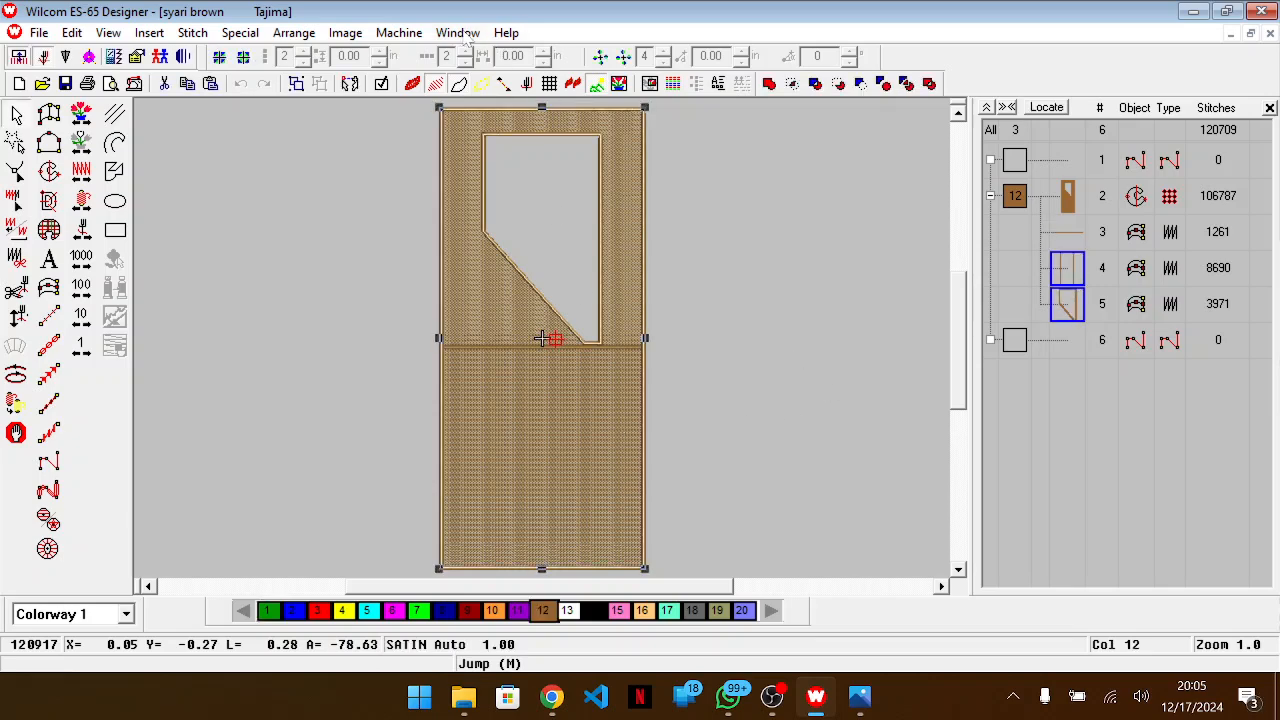
{"action": "key", "text": "ctrl+n"}
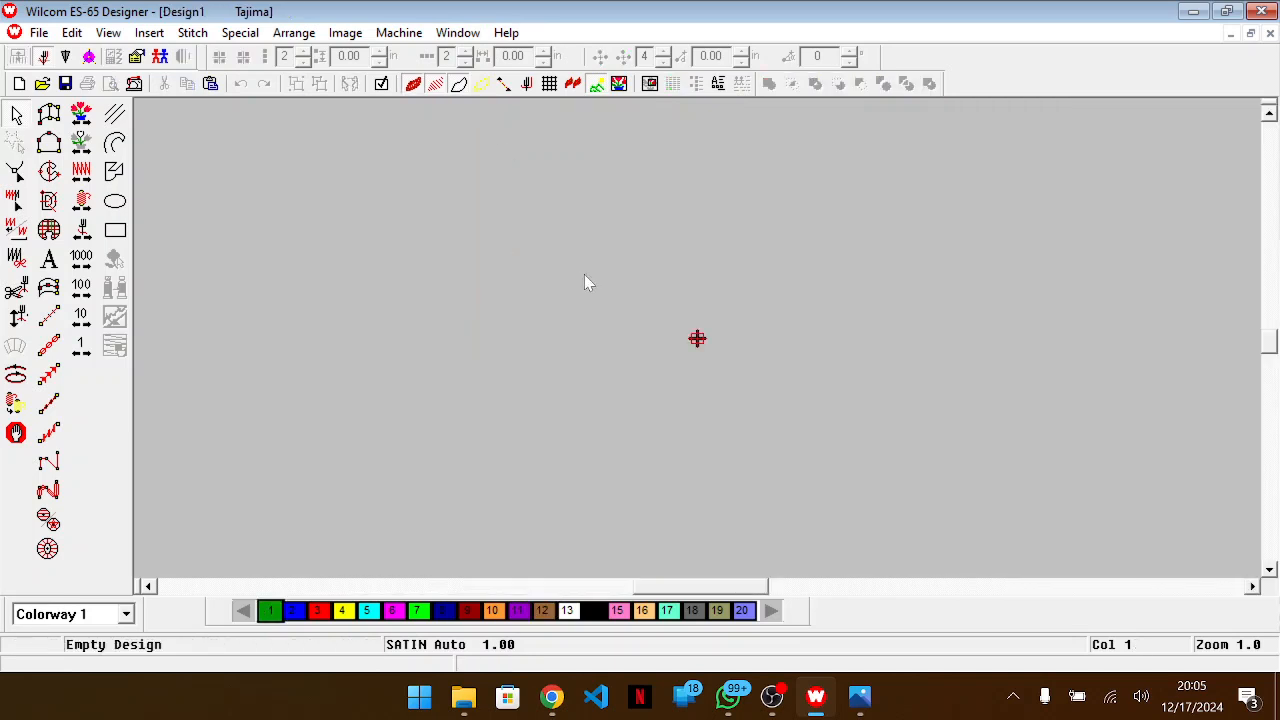
{"action": "key", "text": "ctrl+v"}
{"action": "key", "text": "0"}
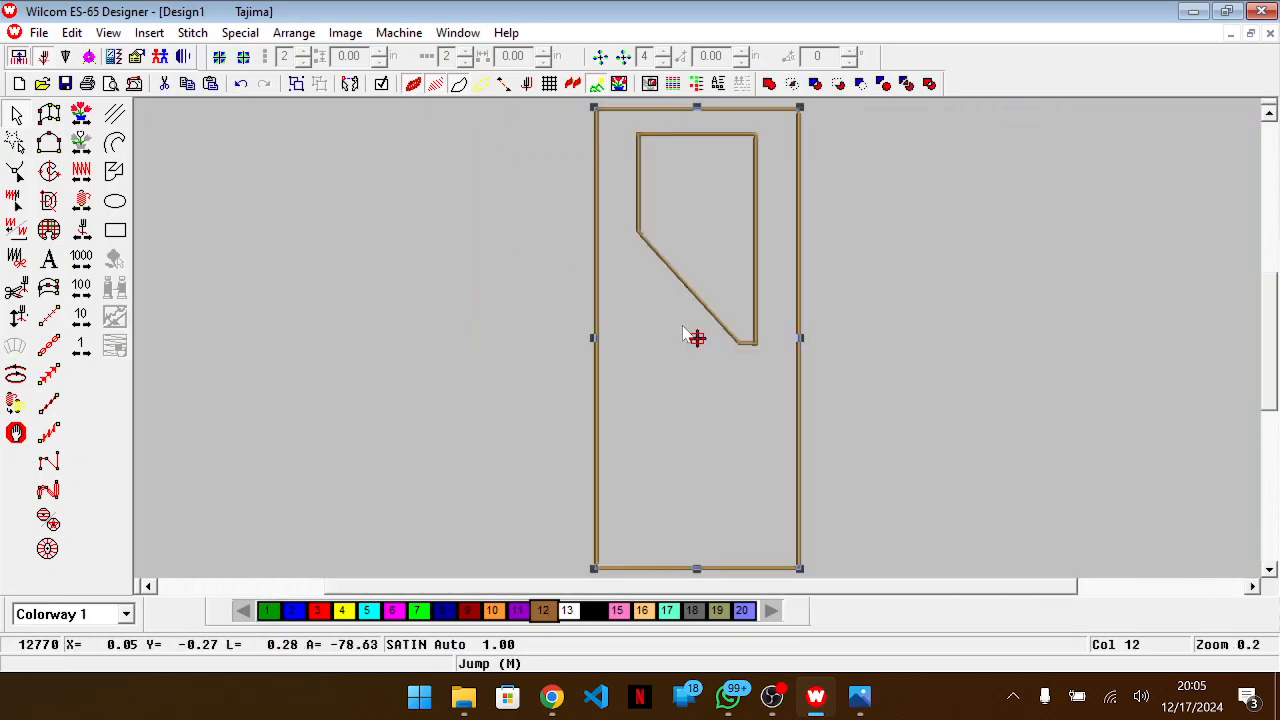
{"action": "key", "text": "shift+l"}
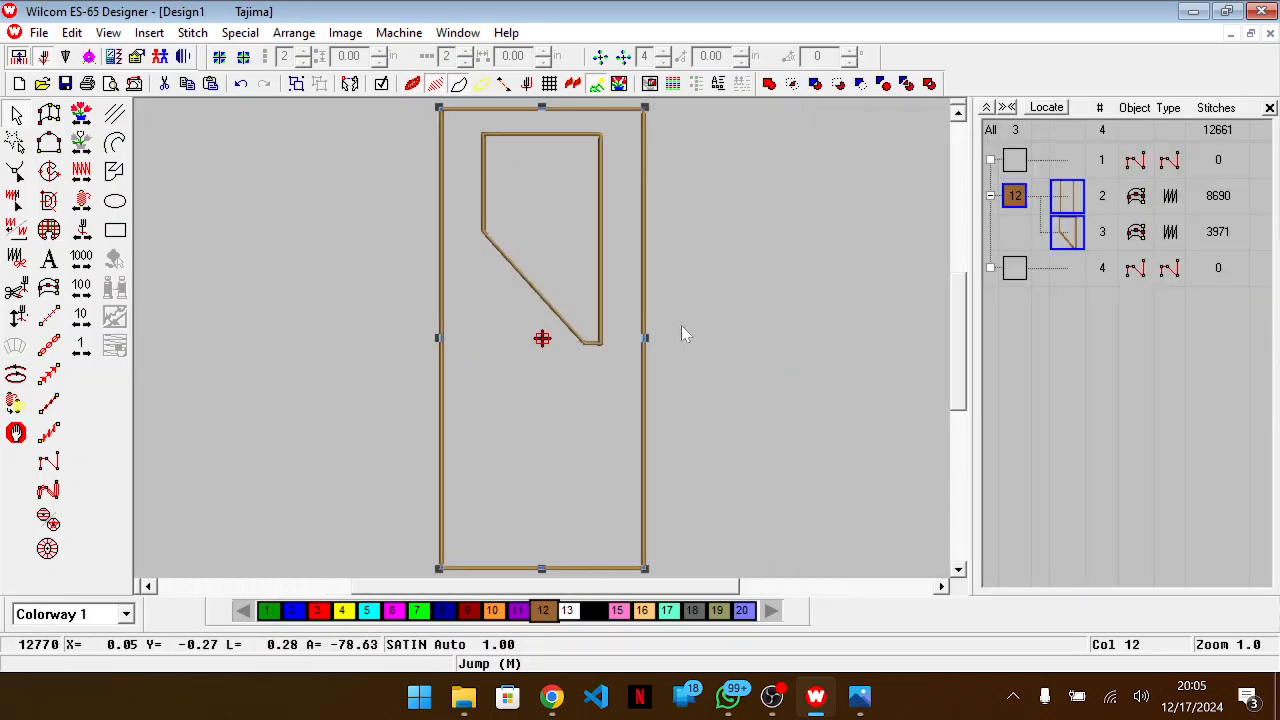
Nudge the neckline outline slightly upward inside the outer rectangle
{"action": "left_click", "coordinate": [1066, 240]}
{"action": "key", "text": "Up"}
{"action": "key", "text": "Up"}
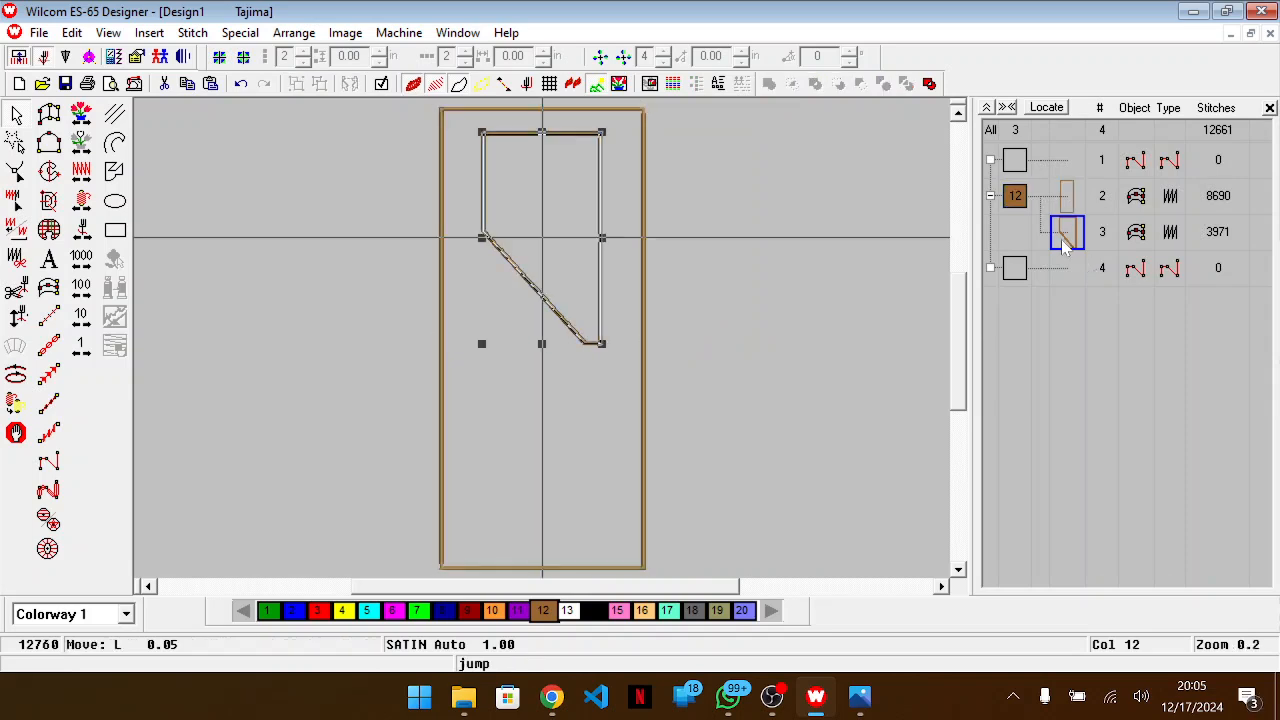
{"action": "left_click", "coordinate": [810, 342]}
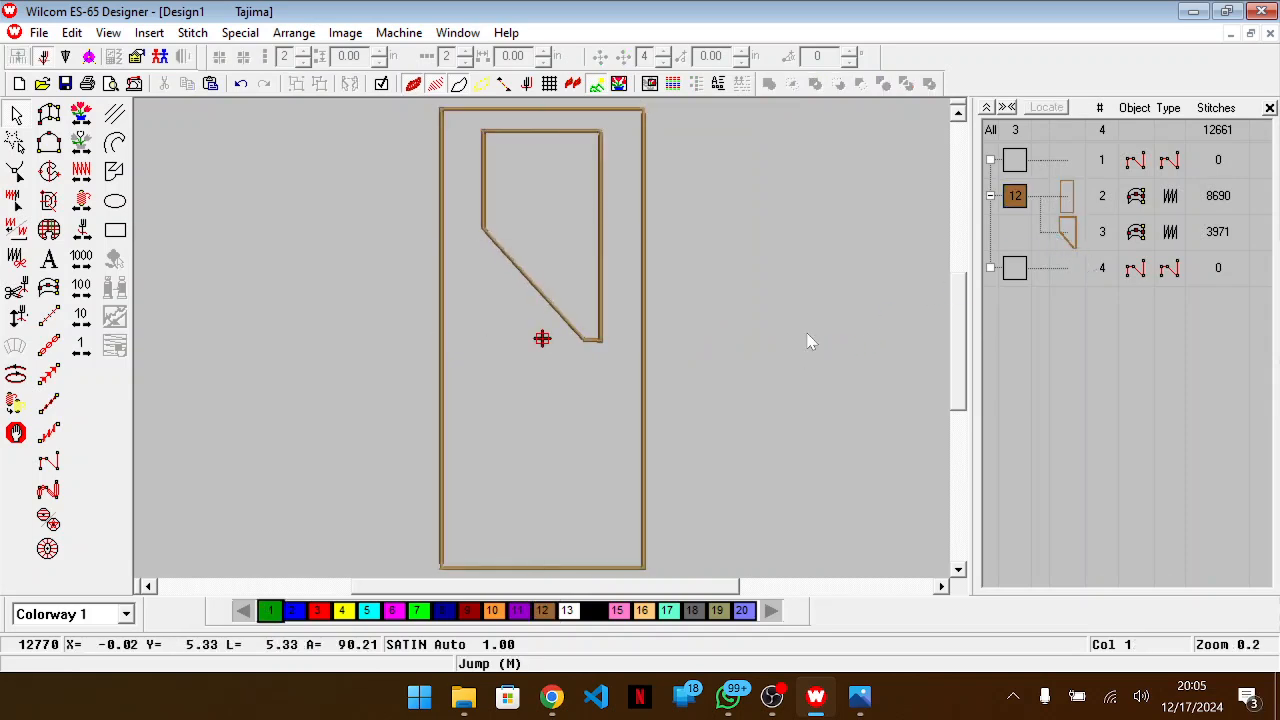
Save the new design as IMX tn in the Wilcom designs folder
{"action": "key", "text": "ctrl+s"}
{"action": "left_click_drag", "start_coordinate": [555, 405], "coordinate": [490, 408]}
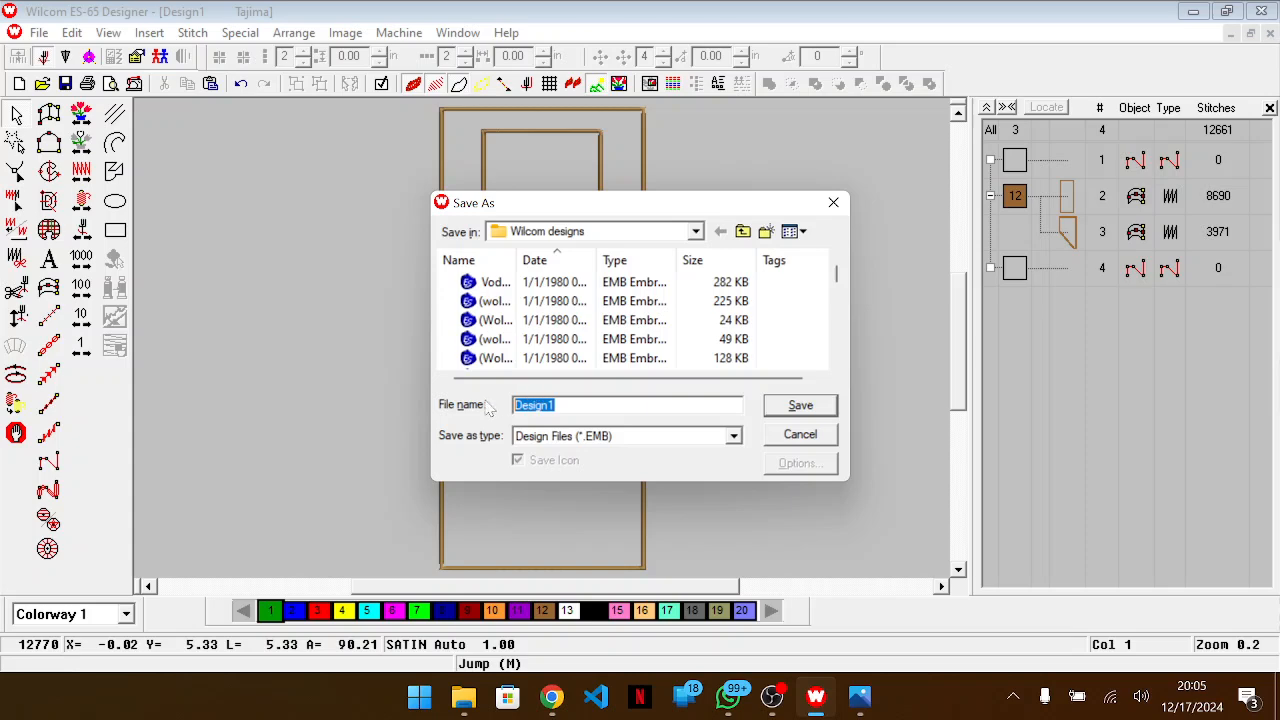
{"action": "type", "text": "IMX "}
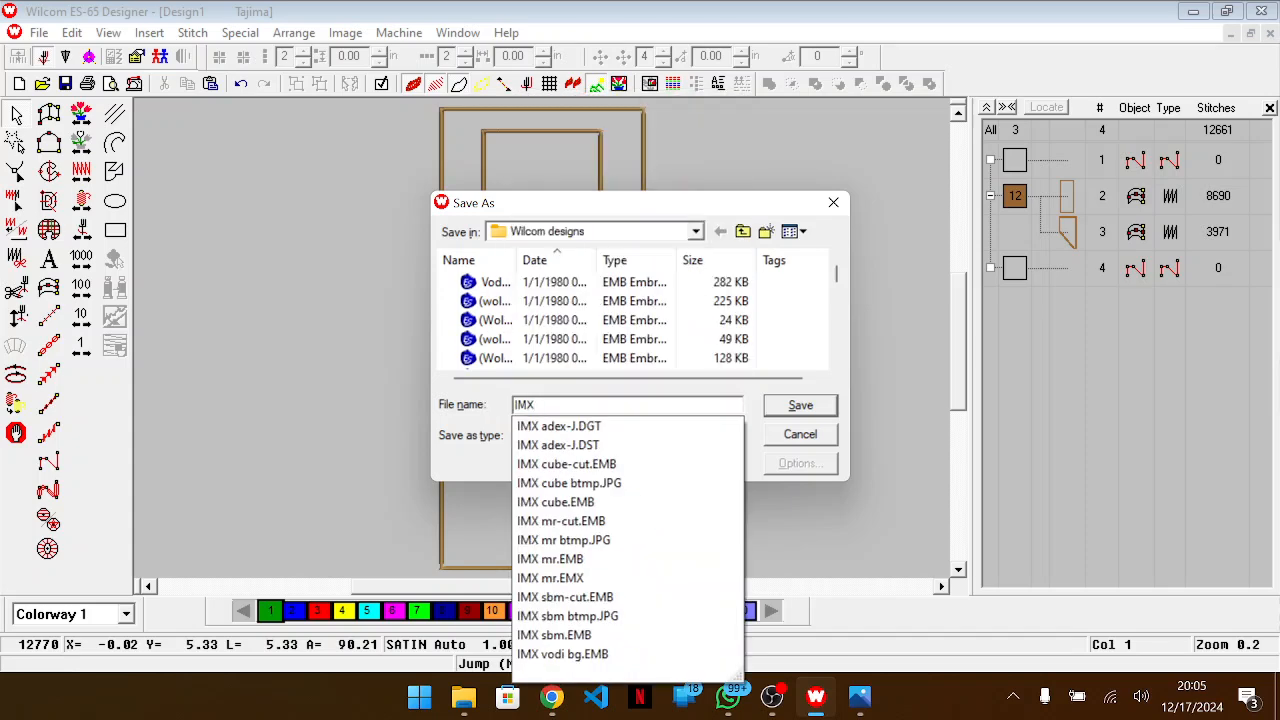
{"action": "type", "text": "tn"}
{"action": "key", "text": "Return"}
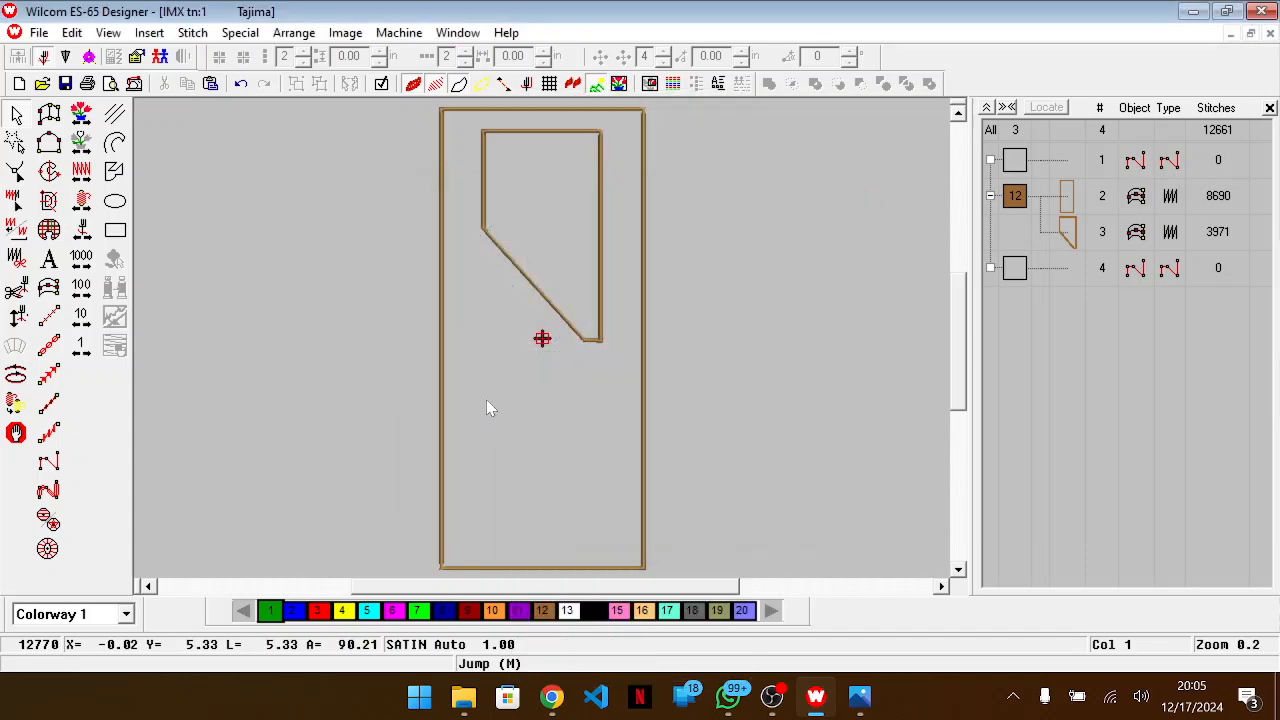
Compare the neckline and panel outlines with the staggered patchwork blocks in the reference photo
{"action": "scroll", "coordinate": [913, 472], "scroll_direction": "up", "scroll_amount": 1}
{"action": "scroll", "coordinate": [913, 470], "scroll_direction": "up", "scroll_amount": 2}
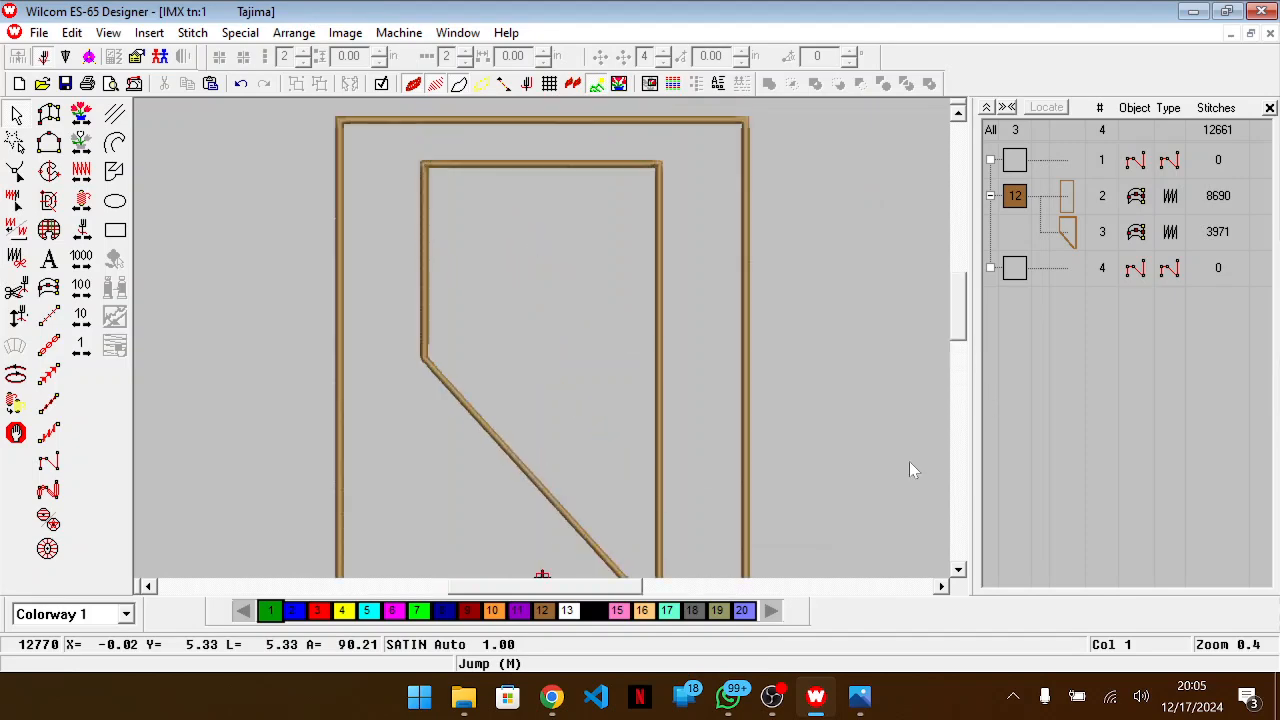
{"action": "scroll", "coordinate": [913, 470], "scroll_direction": "down", "scroll_amount": 3}
{"action": "scroll", "coordinate": [913, 470], "scroll_direction": "down", "scroll_amount": 1}
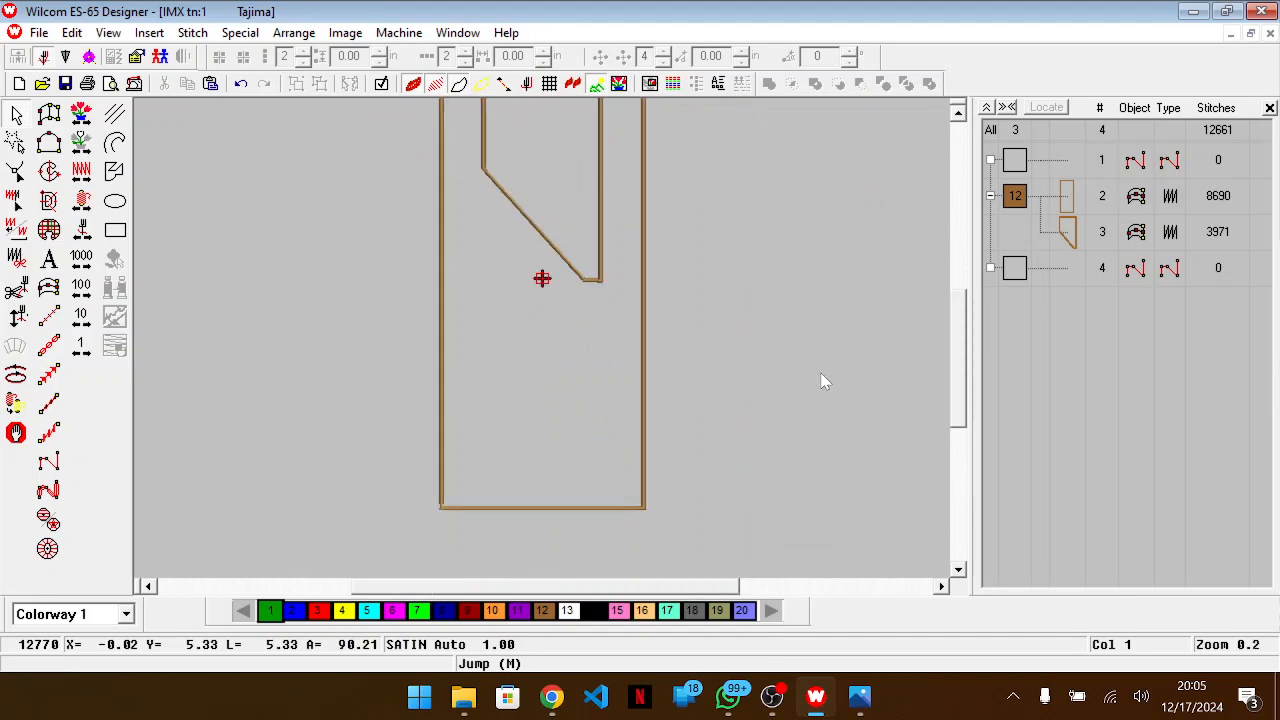
{"action": "key", "text": "alt+Tab"}
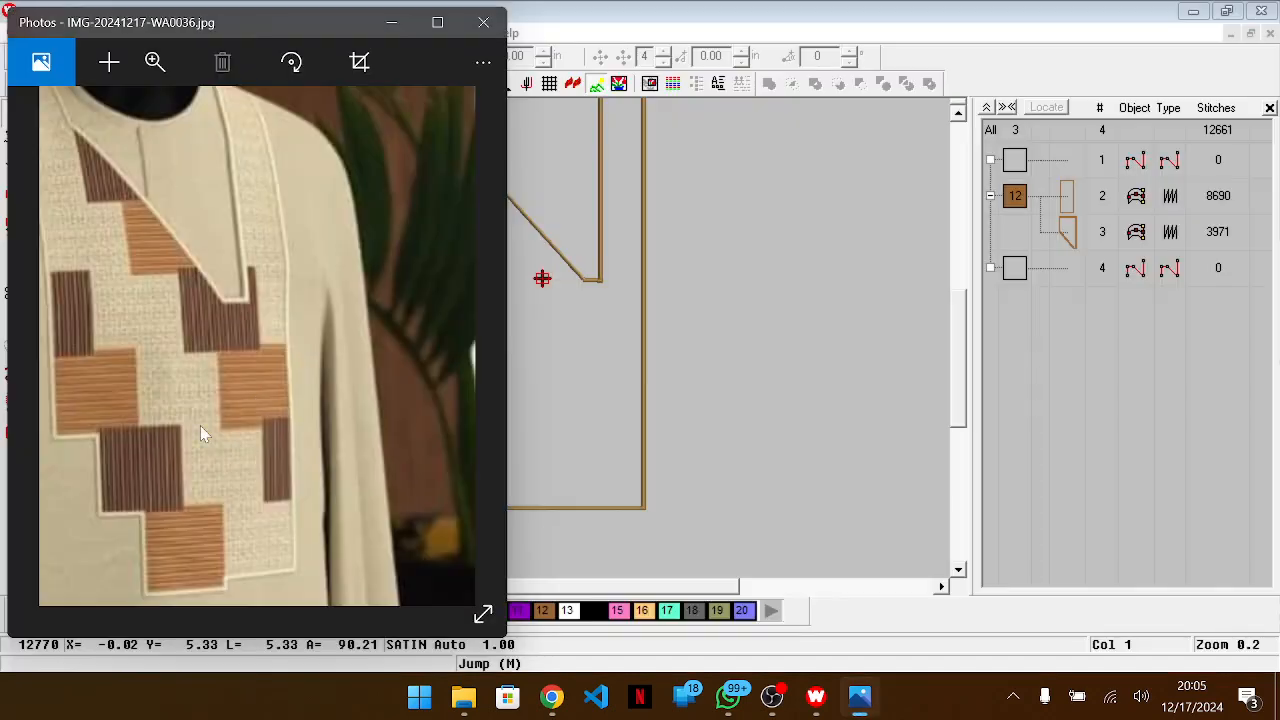
{"action": "left_click_drag", "start_coordinate": [181, 472], "coordinate": [253, 443]}
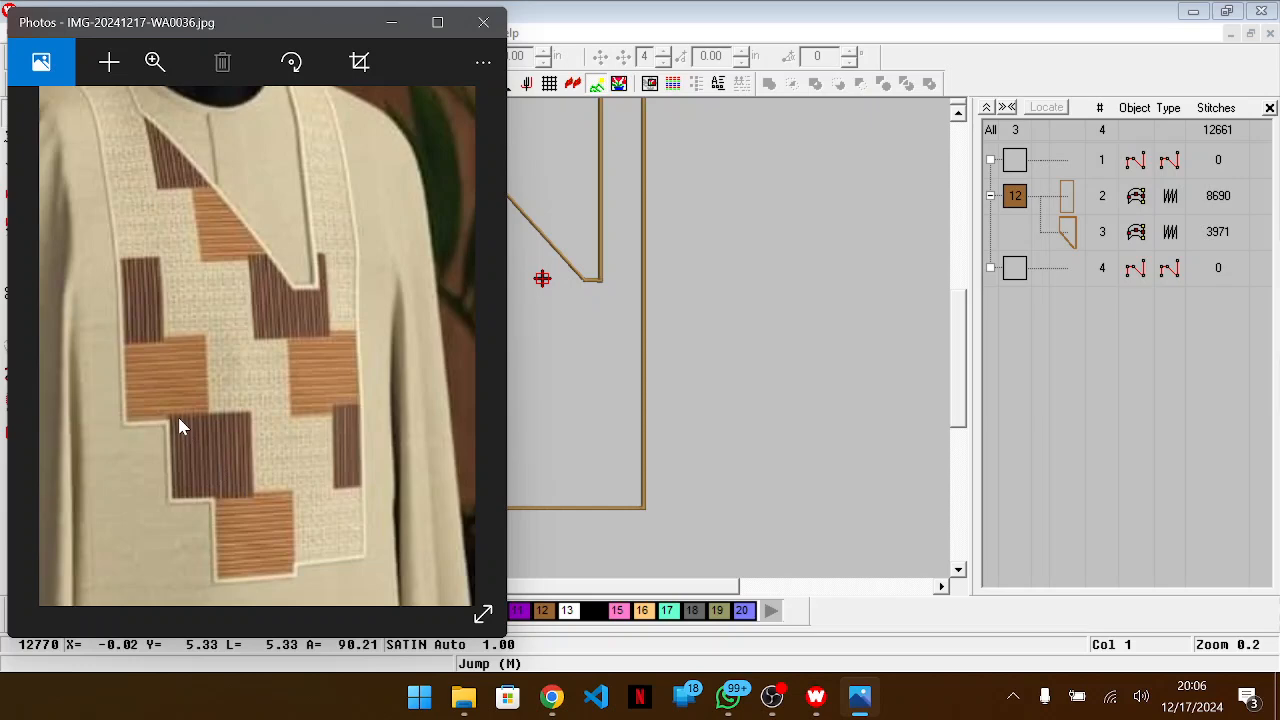
{"action": "key", "text": "alt+Tab"}
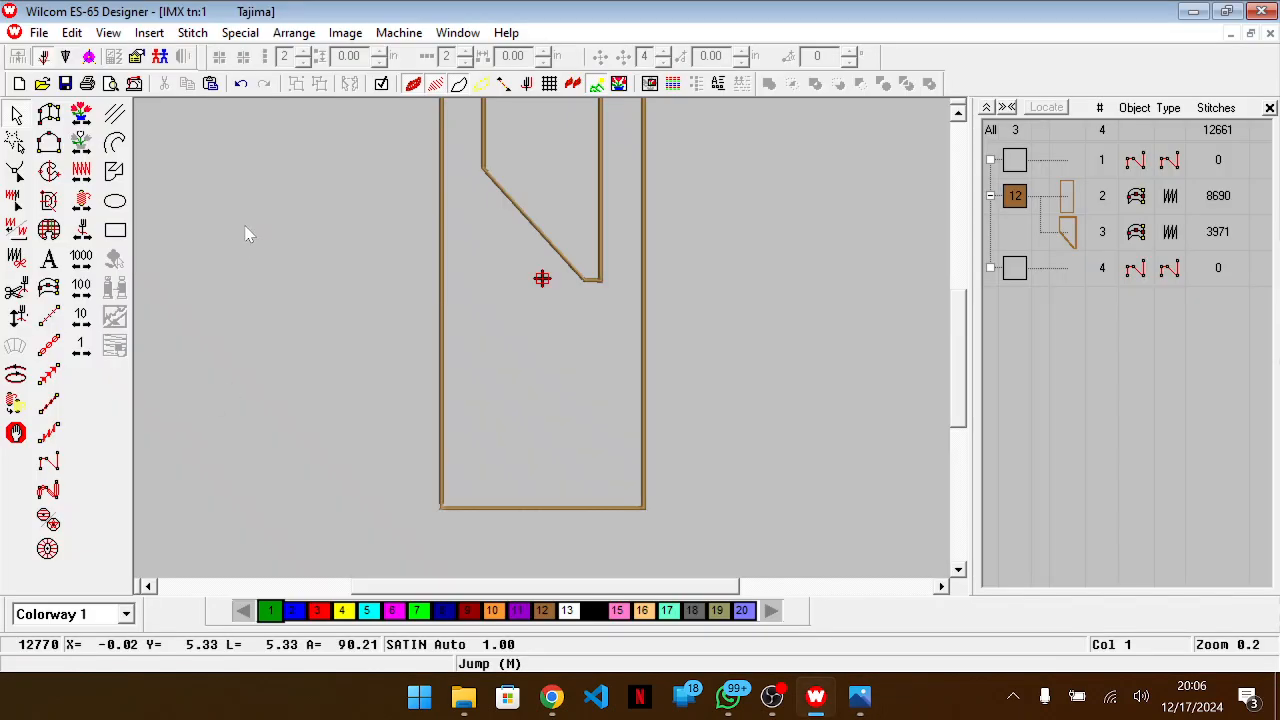
Draw a rectangle about 3.73 by 3.69 in just inside the outer outline's left edge, below the neckline
{"action": "left_click", "coordinate": [447, 342]}
{"action": "left_click", "coordinate": [448, 345]}
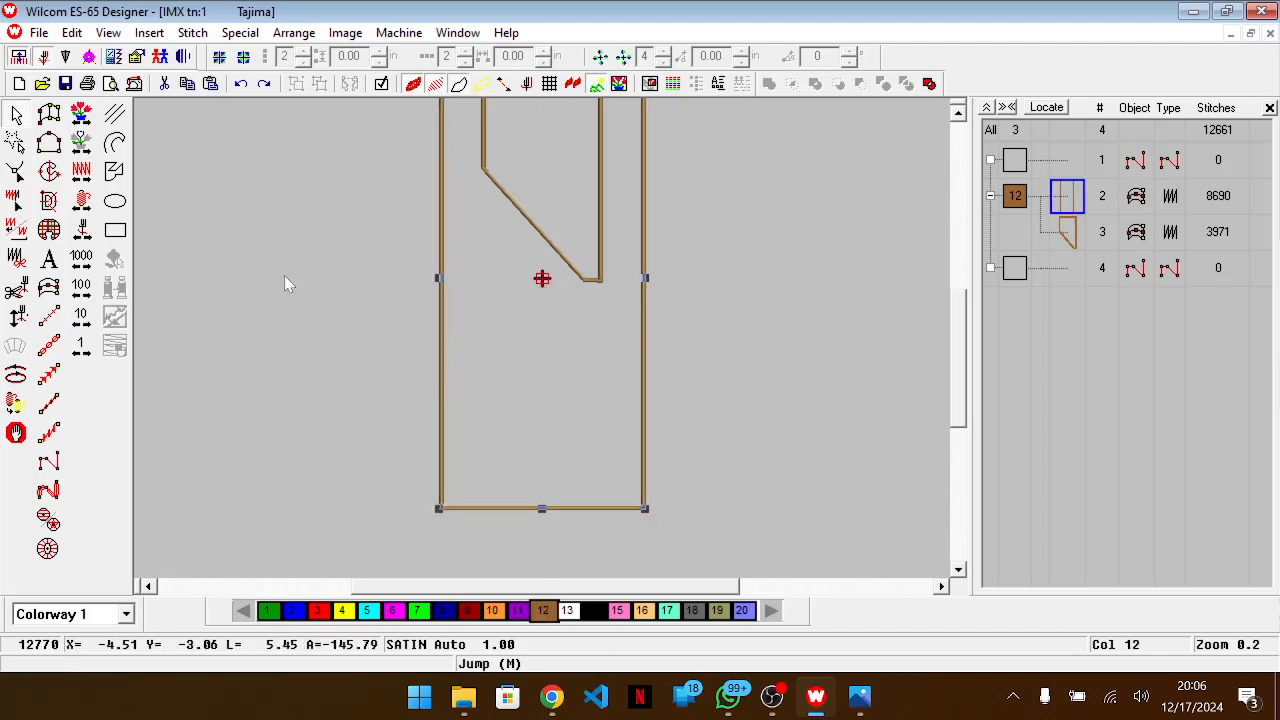
{"action": "key", "text": "Escape"}
{"action": "left_click", "coordinate": [115, 230]}
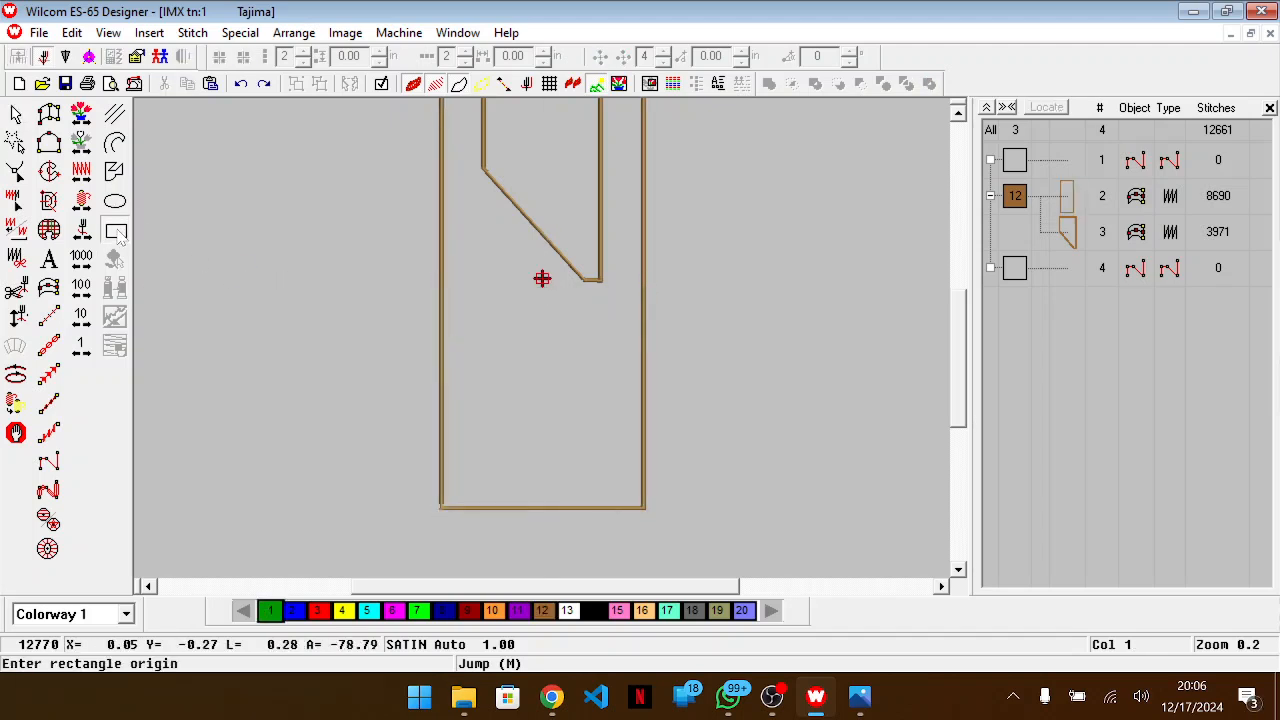
{"action": "left_click", "coordinate": [448, 324]}
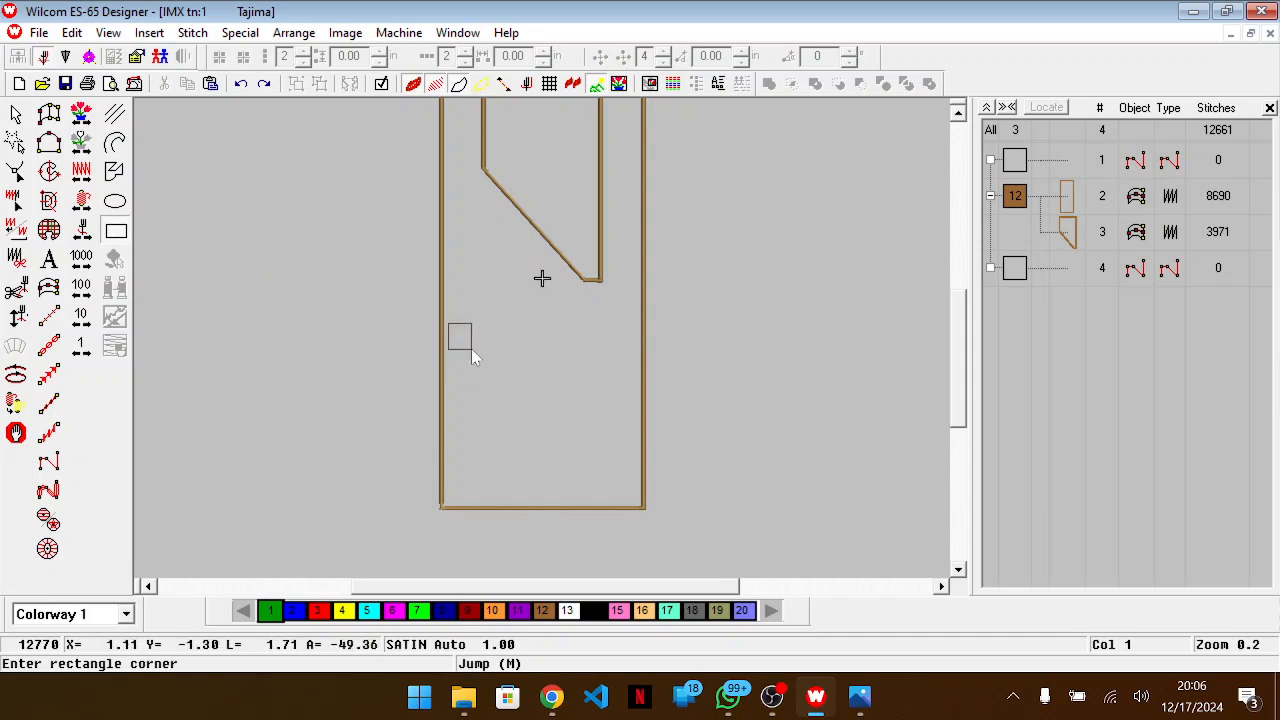
{"action": "left_click", "coordinate": [526, 395]}
{"action": "key", "text": "Escape"}
Set the drawn rectangle's width to 3.68 in
{"action": "right_click", "coordinate": [651, 423]}
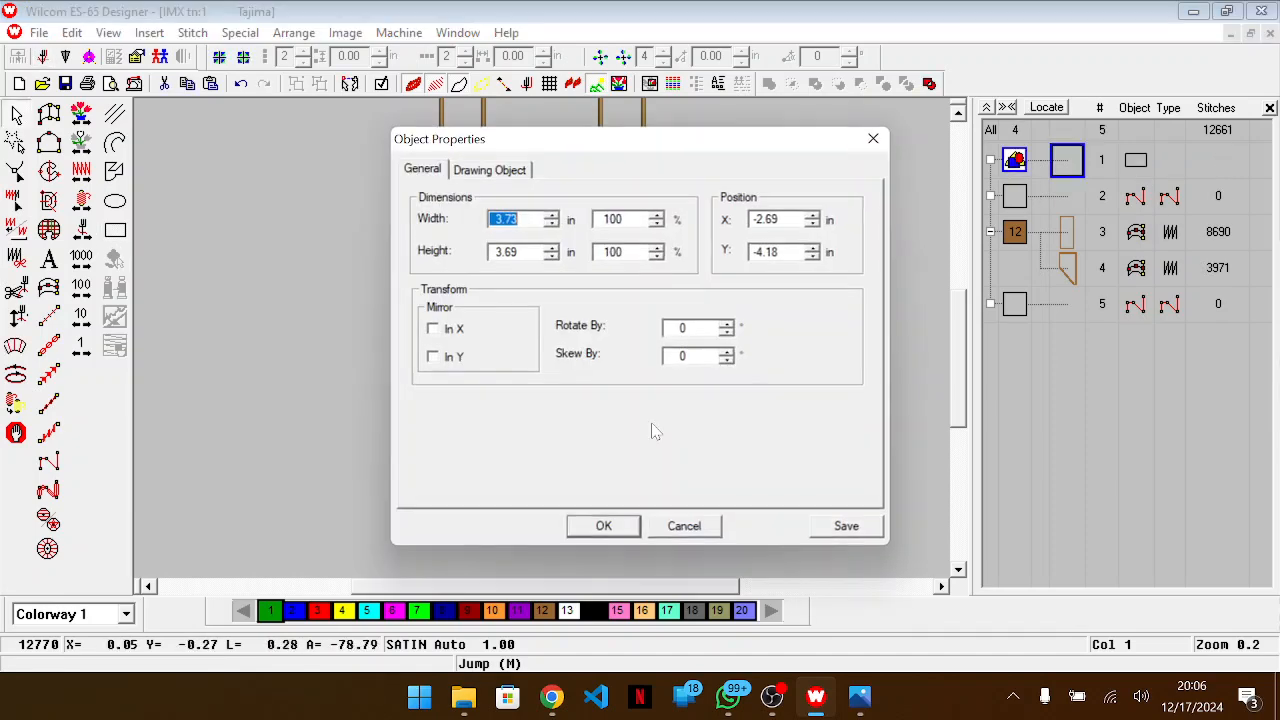
{"action": "key", "text": "alt+Tab"}
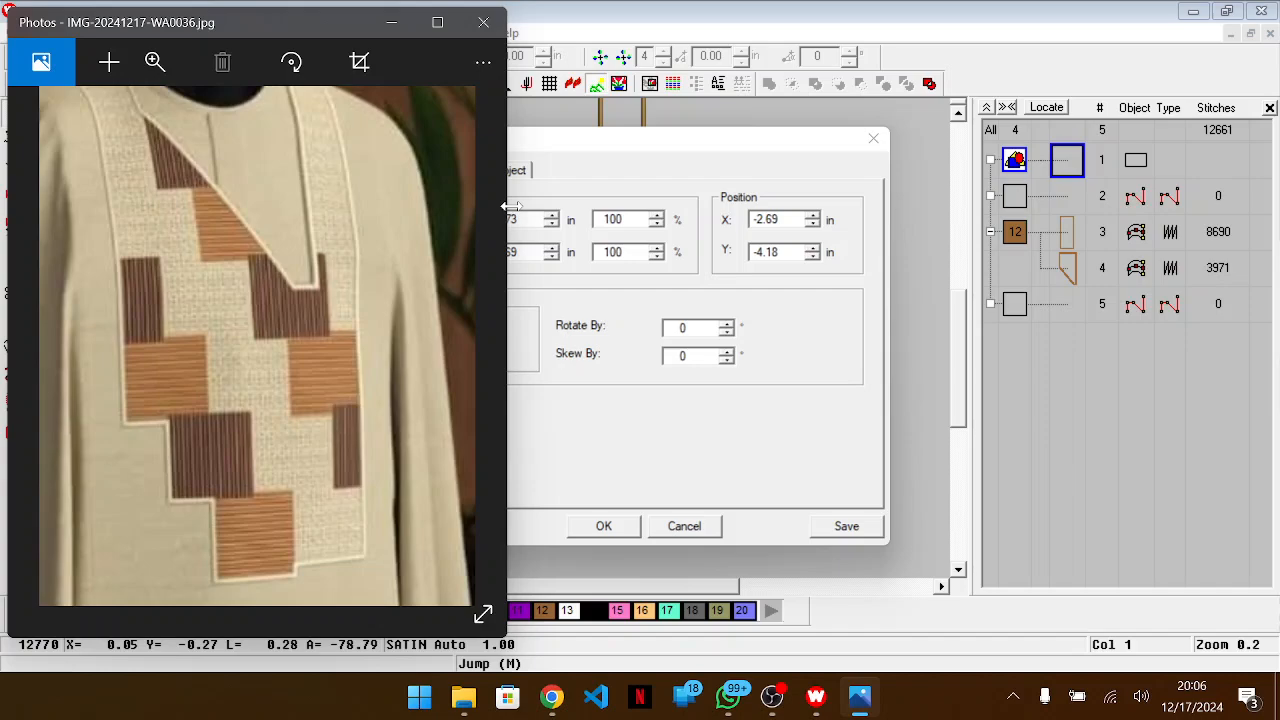
{"action": "key", "text": "alt+Tab"}
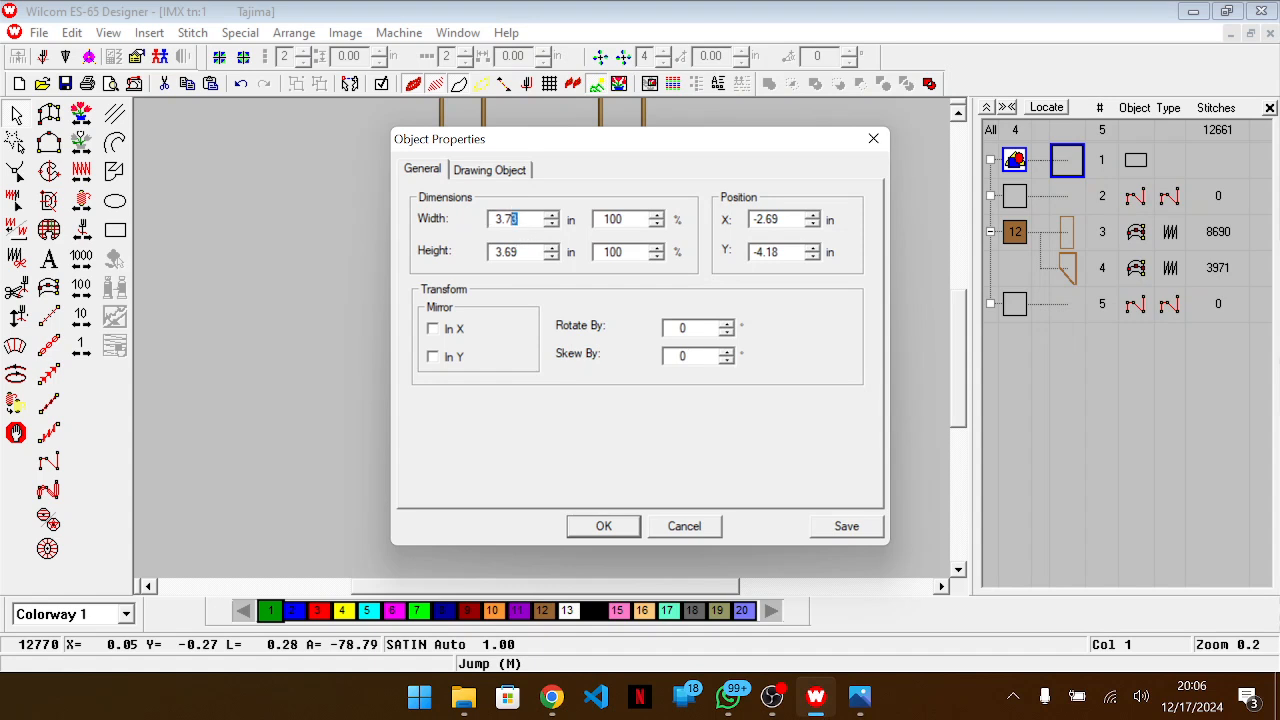
{"action": "type", "text": "68"}
{"action": "key", "text": "Return"}
Convert the rectangle into a complex fill block and select the filled block
{"action": "scroll", "coordinate": [518, 360], "scroll_direction": "down", "scroll_amount": 2}
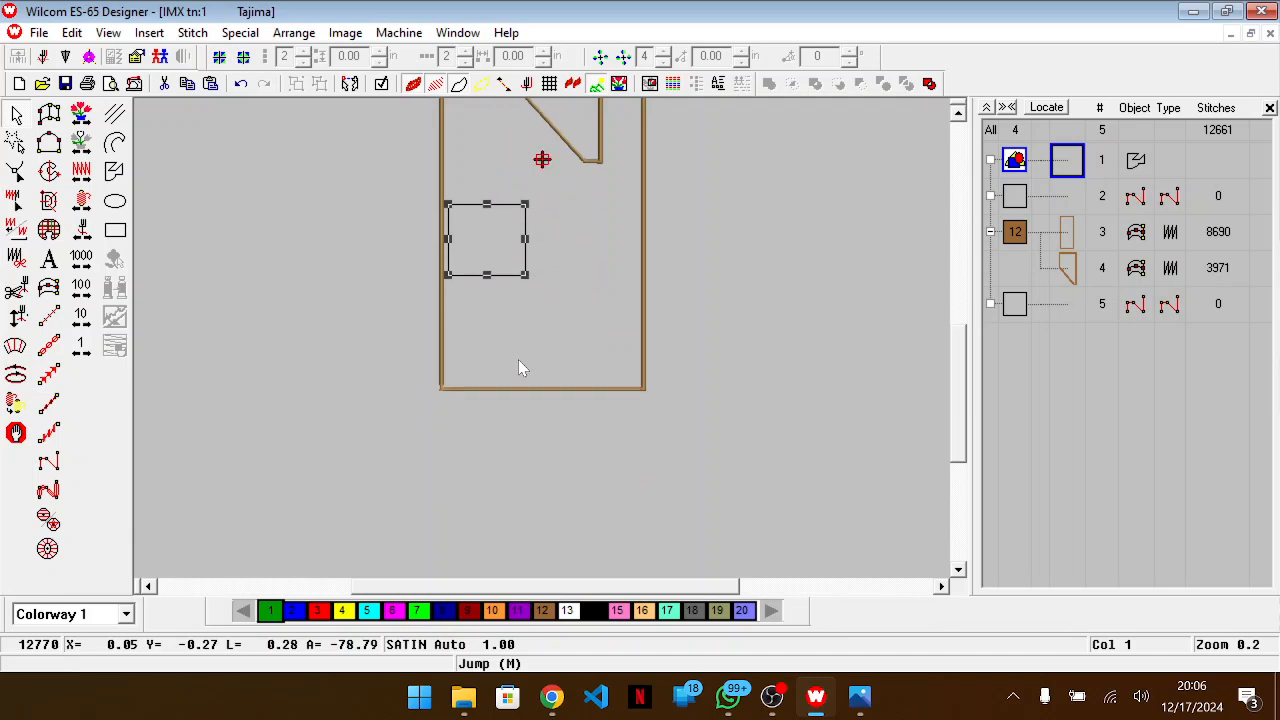
{"action": "key", "text": "z"}
{"action": "scroll", "coordinate": [518, 360], "scroll_direction": "up", "scroll_amount": 4}
{"action": "left_click", "coordinate": [48, 171]}
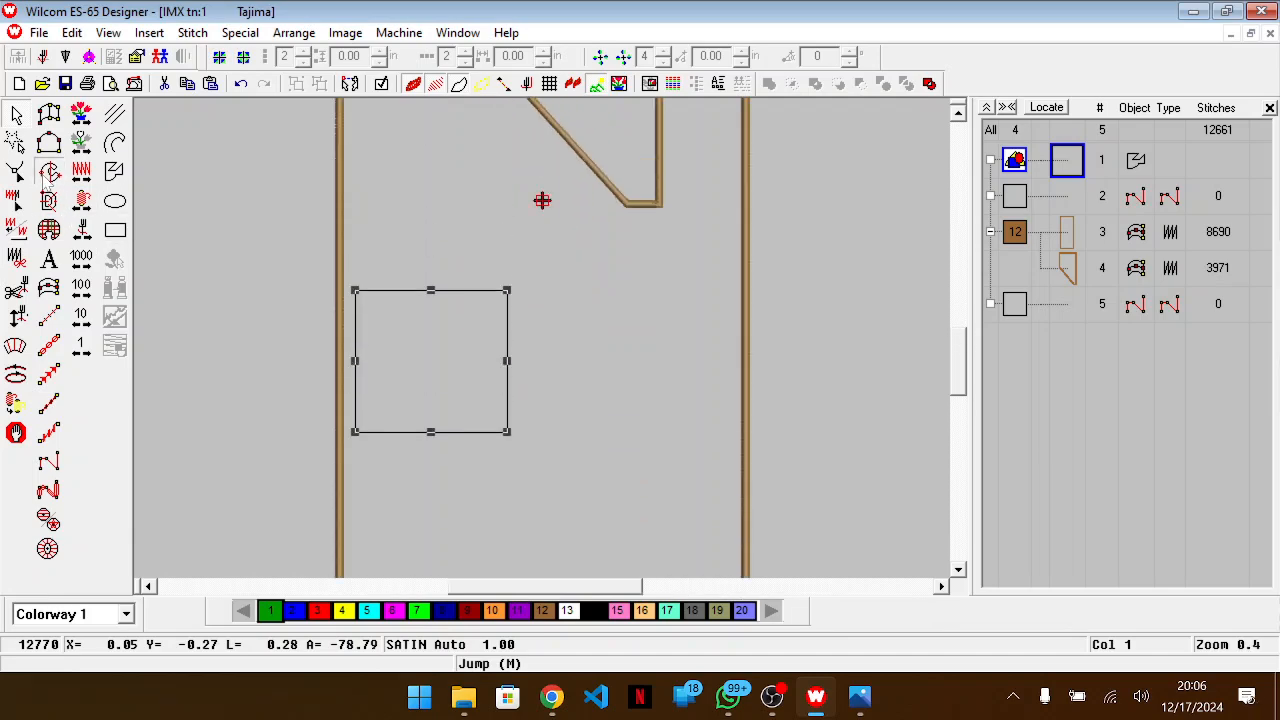
{"action": "key", "text": "alt+Tab"}
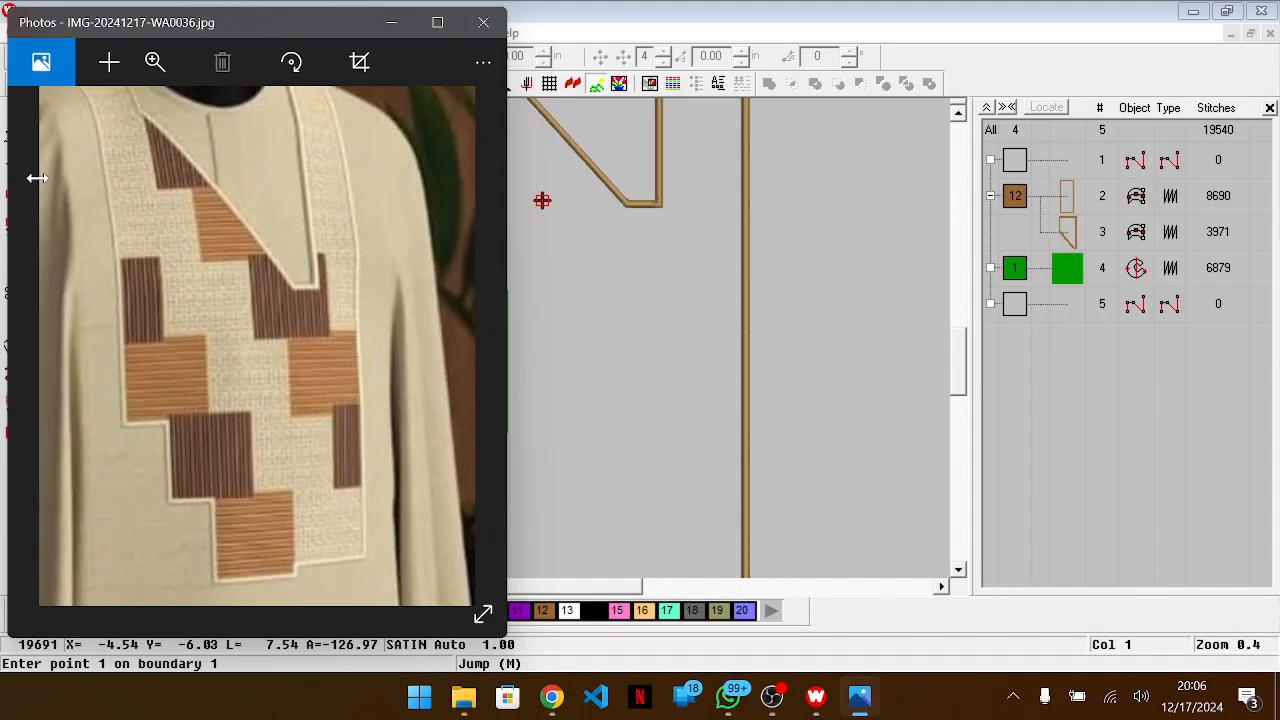
{"action": "key", "text": "alt+Tab"}
{"action": "key", "text": "alt+Tab"}
{"action": "key", "text": "alt+Tab"}
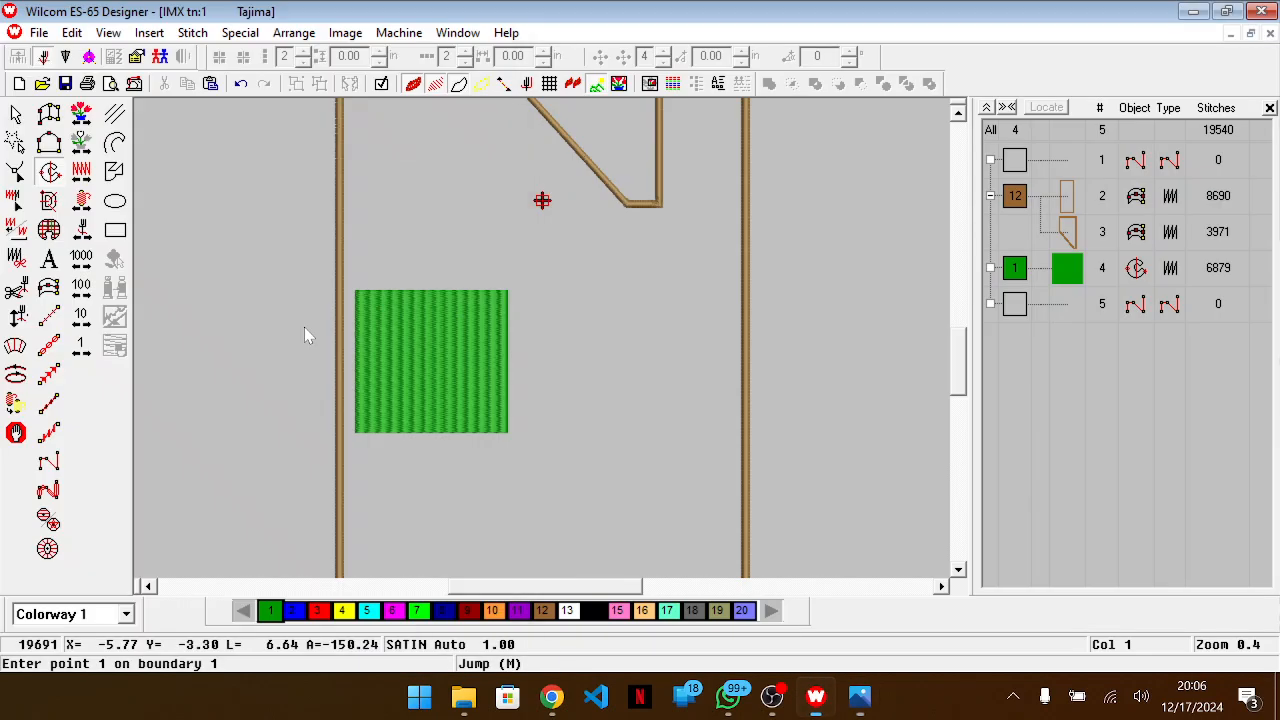
{"action": "key", "text": "Escape"}
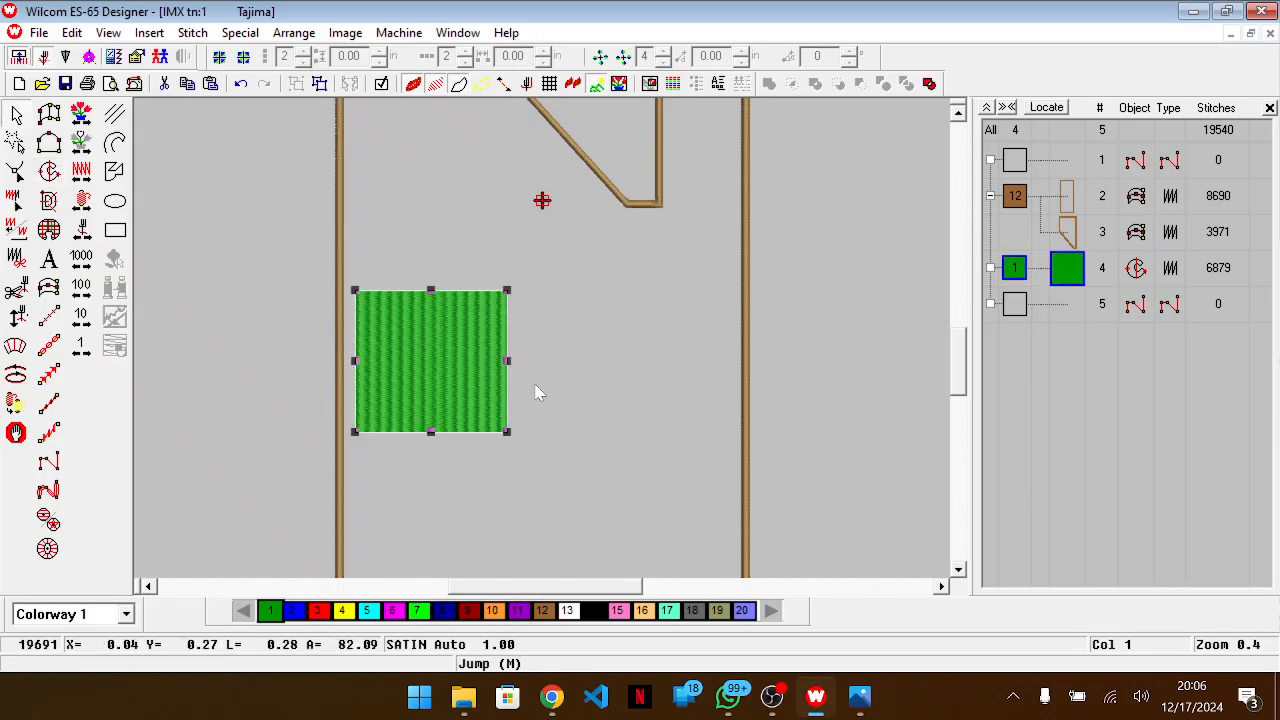
Recolour the fill block to black and give it a Tatami fill with partition-line offsets and a 90° fill angle
{"action": "left_click", "coordinate": [592, 610]}
{"action": "right_click", "coordinate": [603, 503]}
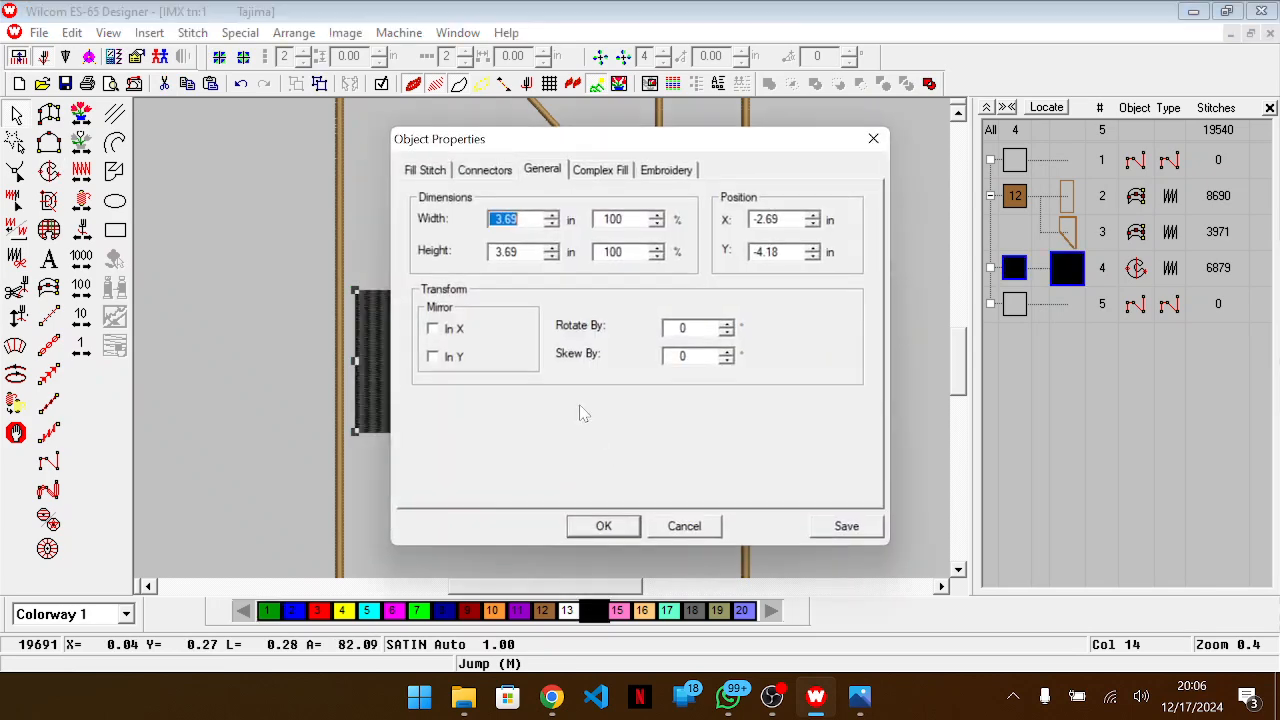
{"action": "left_click", "coordinate": [445, 172]}
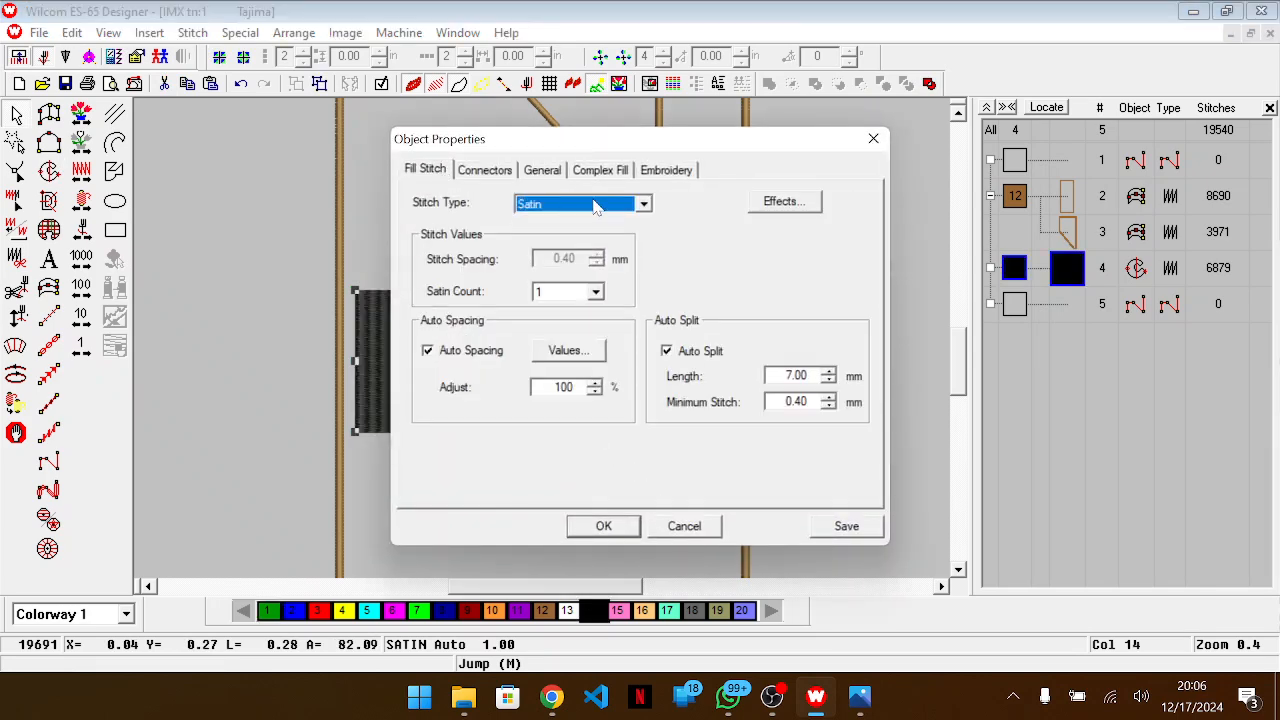
{"action": "left_click", "coordinate": [605, 204]}
{"action": "left_click", "coordinate": [587, 238]}
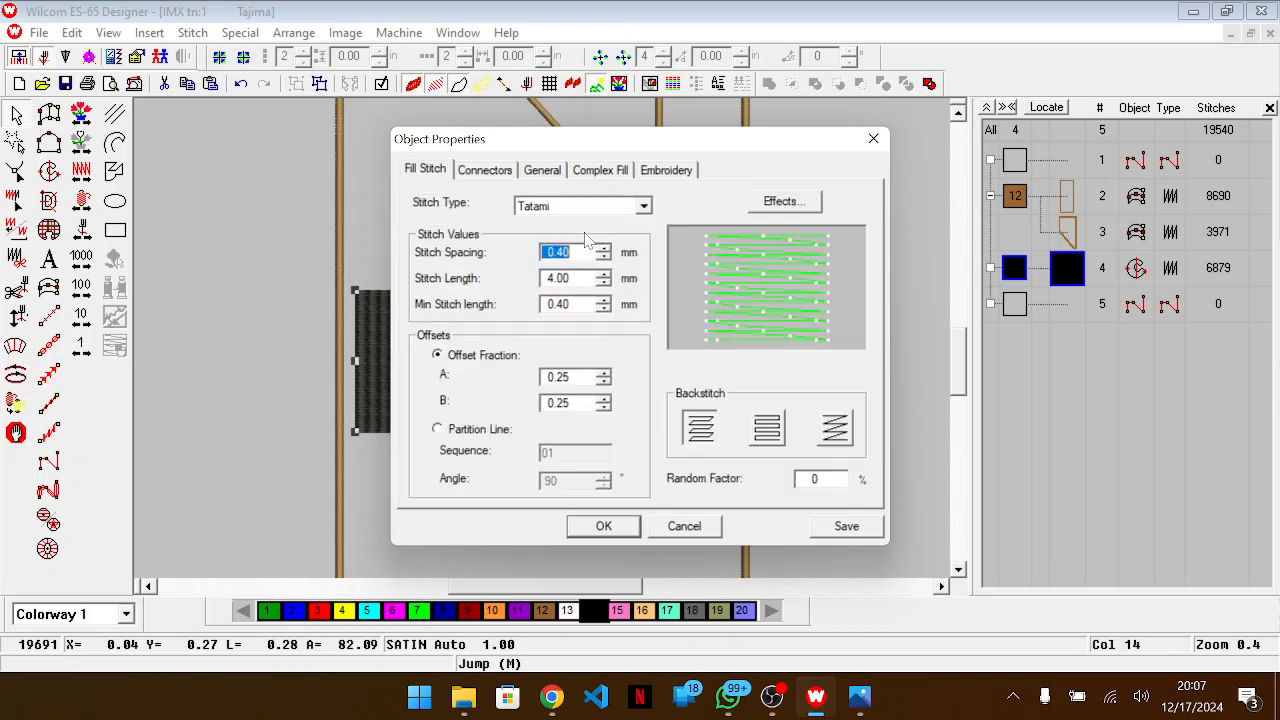
{"action": "left_click", "coordinate": [482, 431]}
{"action": "left_click", "coordinate": [570, 452]}
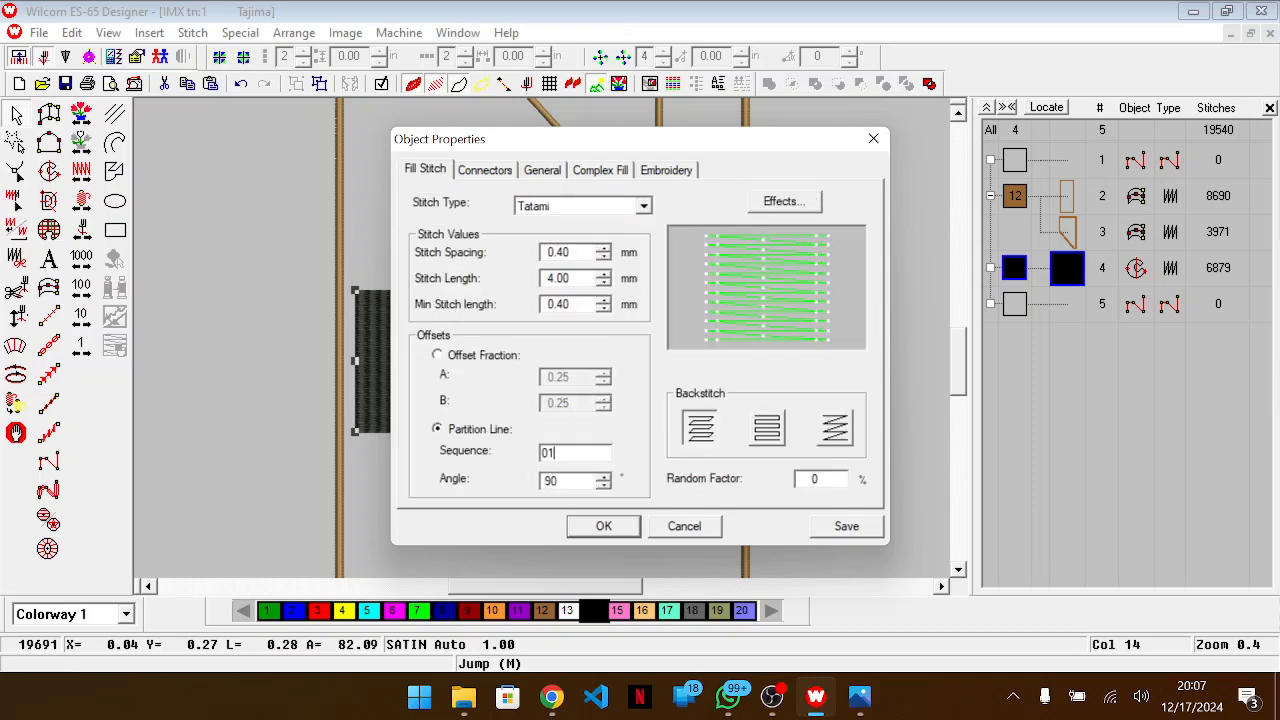
{"action": "left_click", "coordinate": [604, 172]}
{"action": "left_click", "coordinate": [592, 272]}
{"action": "type", "text": "0"}
{"action": "type", "text": "9"}
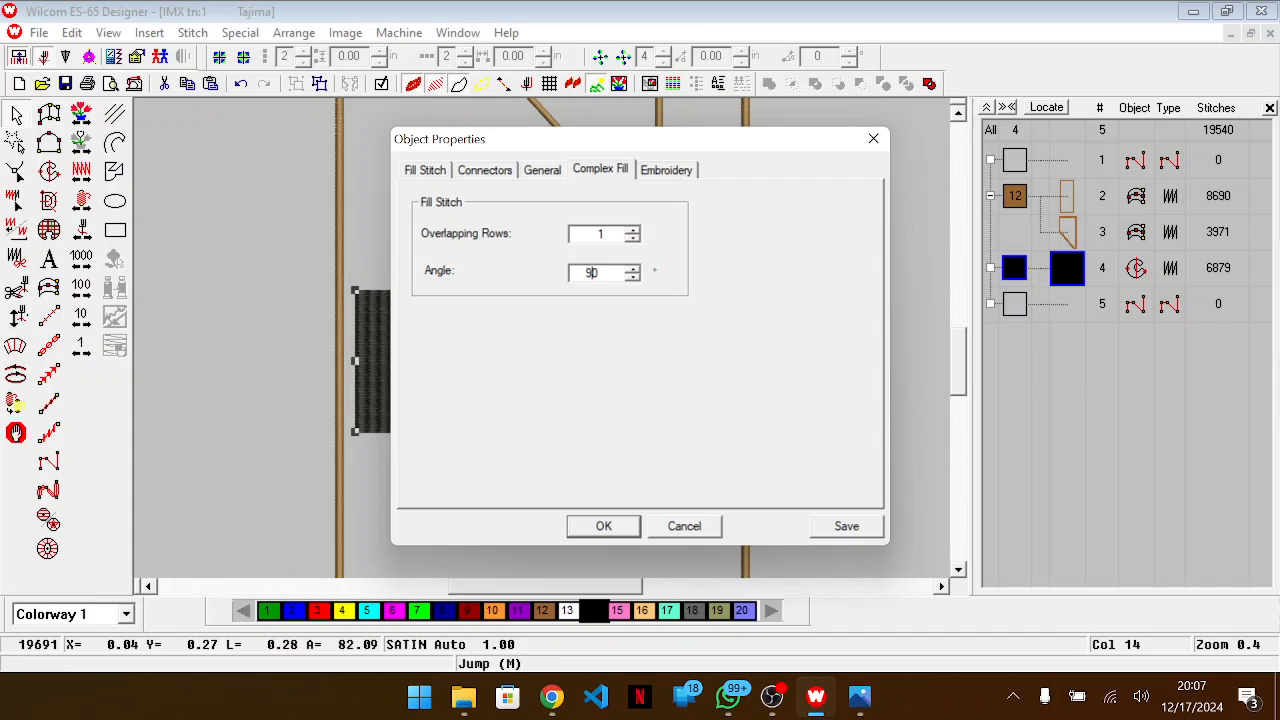
{"action": "key", "text": "Return"}
Set the black block's fill angle to 0° to match the vertical ribs of the dark patches in the reference photo
{"action": "key", "text": "alt+Tab"}
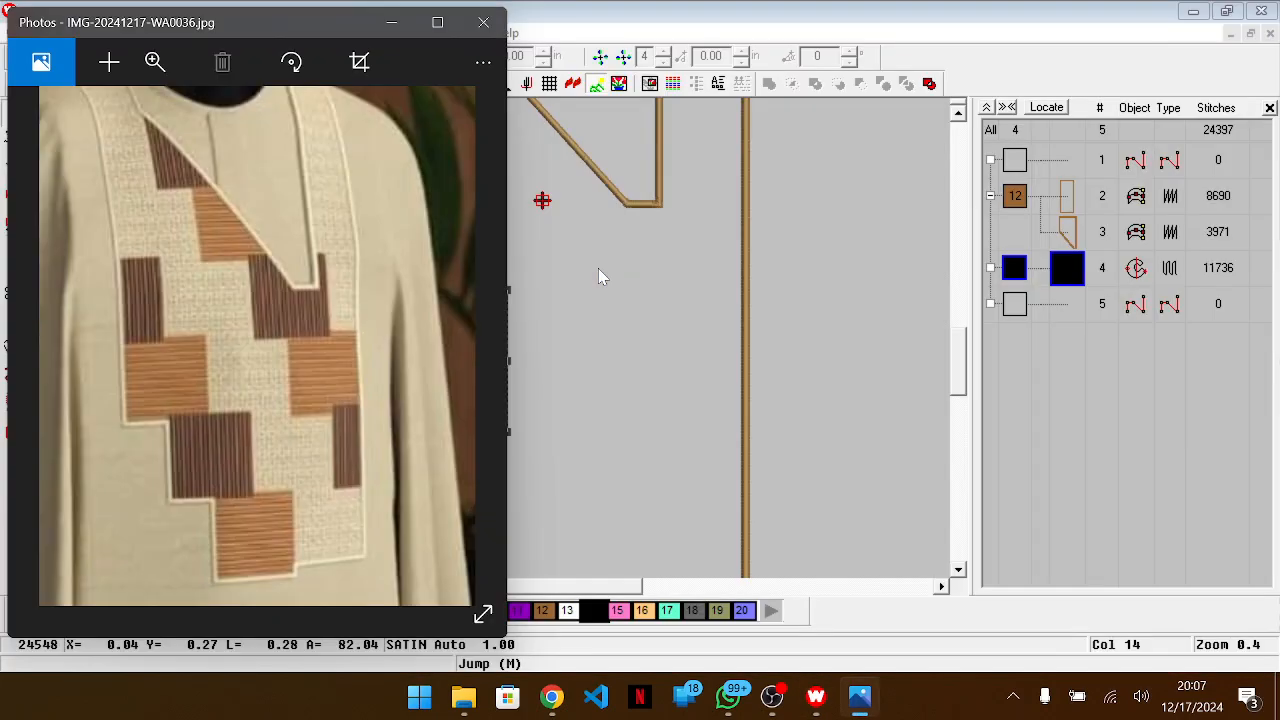
{"action": "key", "text": "alt+Tab"}
{"action": "key", "text": "alt+Return"}
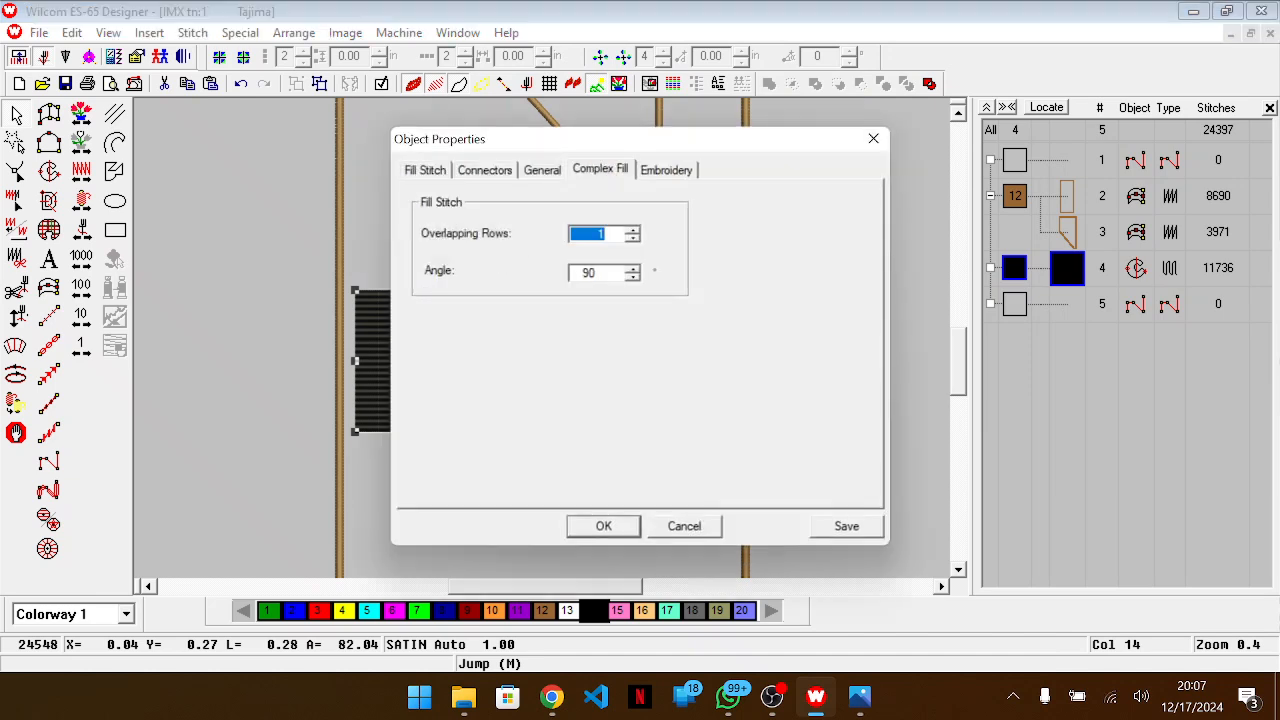
{"action": "key", "text": "Tab"}
{"action": "type", "text": "0"}
{"action": "key", "text": "Return"}
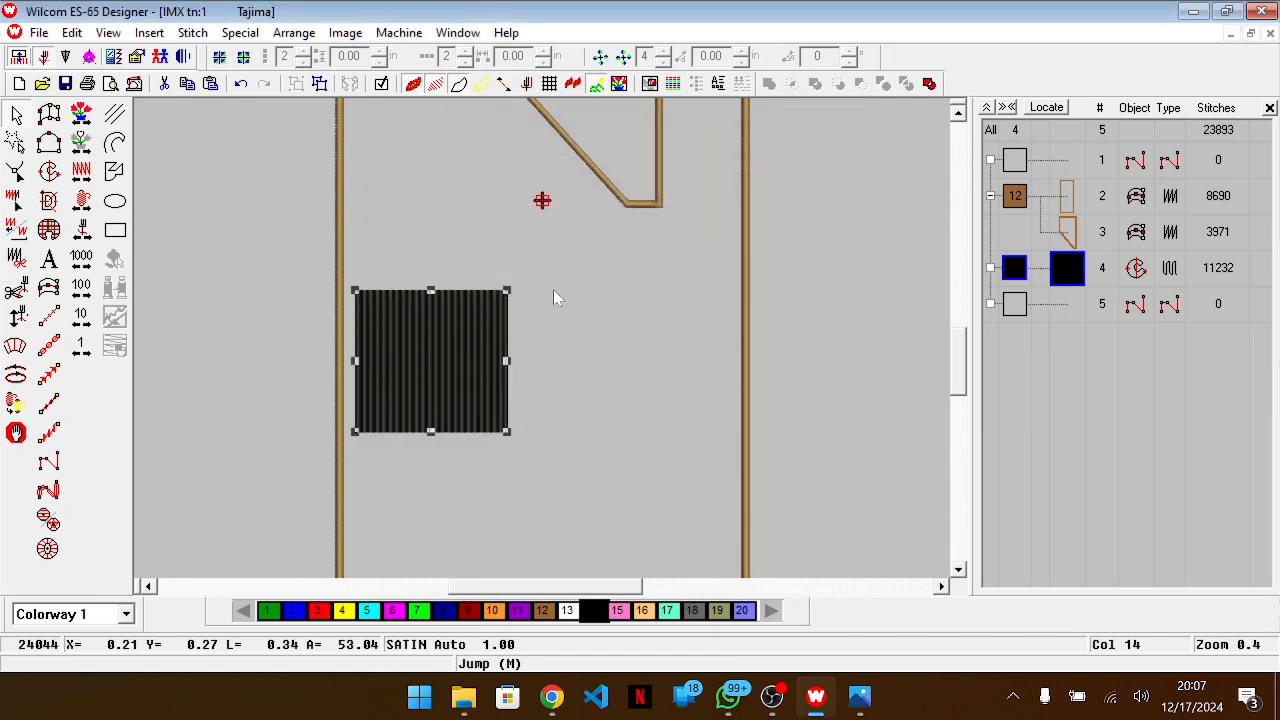
Move the black block left so it straddles the outer outline's left edge, comparing its placement with the reference photo
{"action": "scroll", "coordinate": [544, 308], "scroll_direction": "down", "scroll_amount": 1}
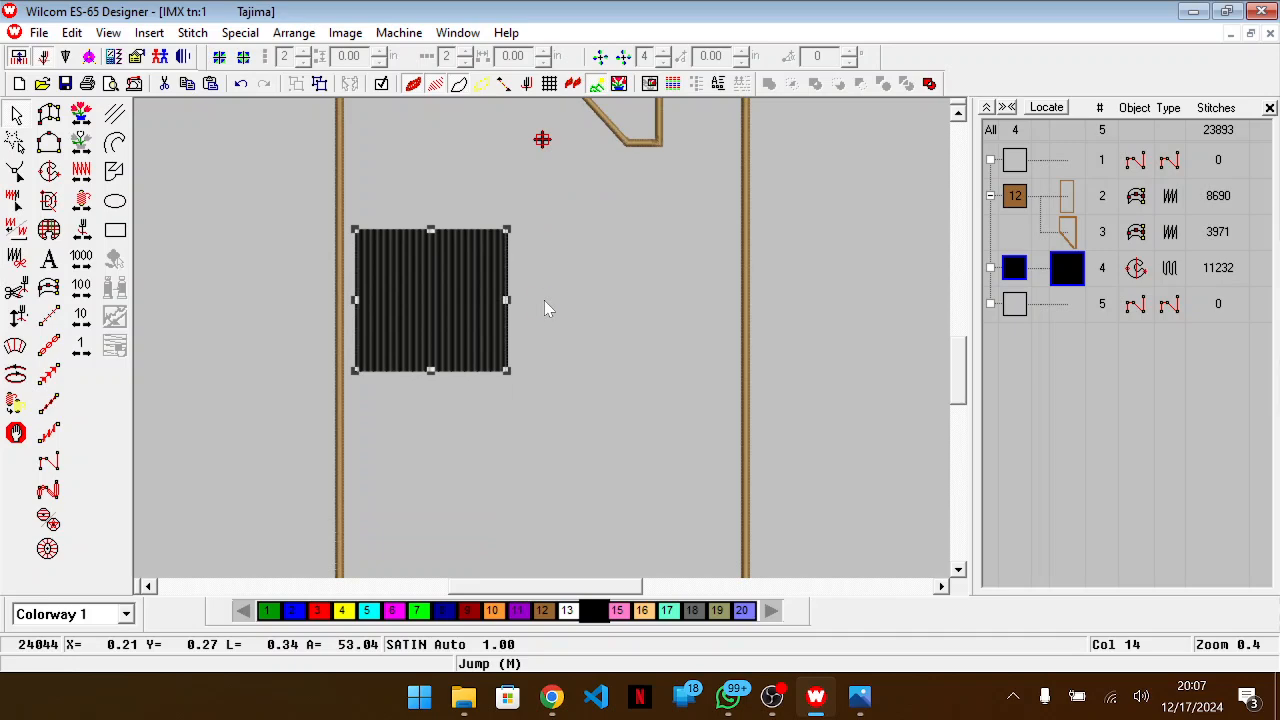
{"action": "left_click_drag", "start_coordinate": [482, 325], "coordinate": [378, 318]}
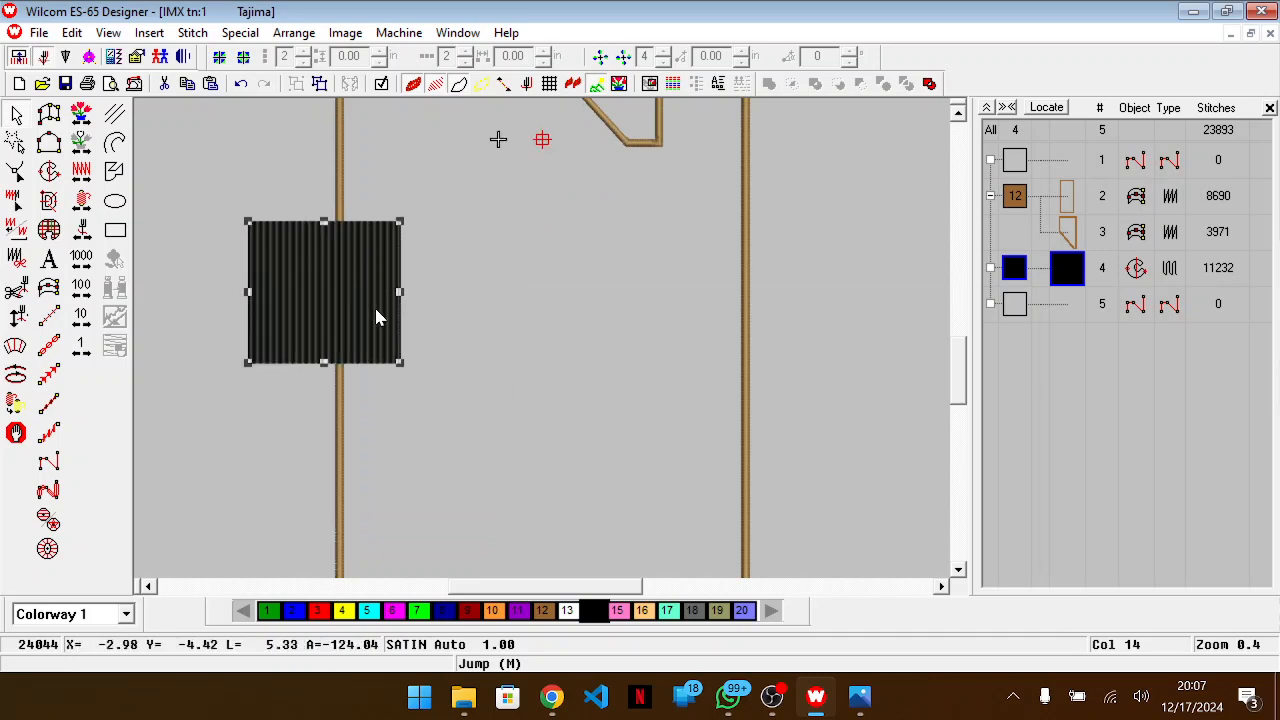
{"action": "key", "text": "alt+Tab"}
{"action": "key", "text": "alt+Tab"}
{"action": "scroll", "coordinate": [376, 309], "scroll_direction": "up", "scroll_amount": 1}
{"action": "scroll", "coordinate": [376, 314], "scroll_direction": "up", "scroll_amount": 1}
{"action": "key", "text": "alt+Tab"}
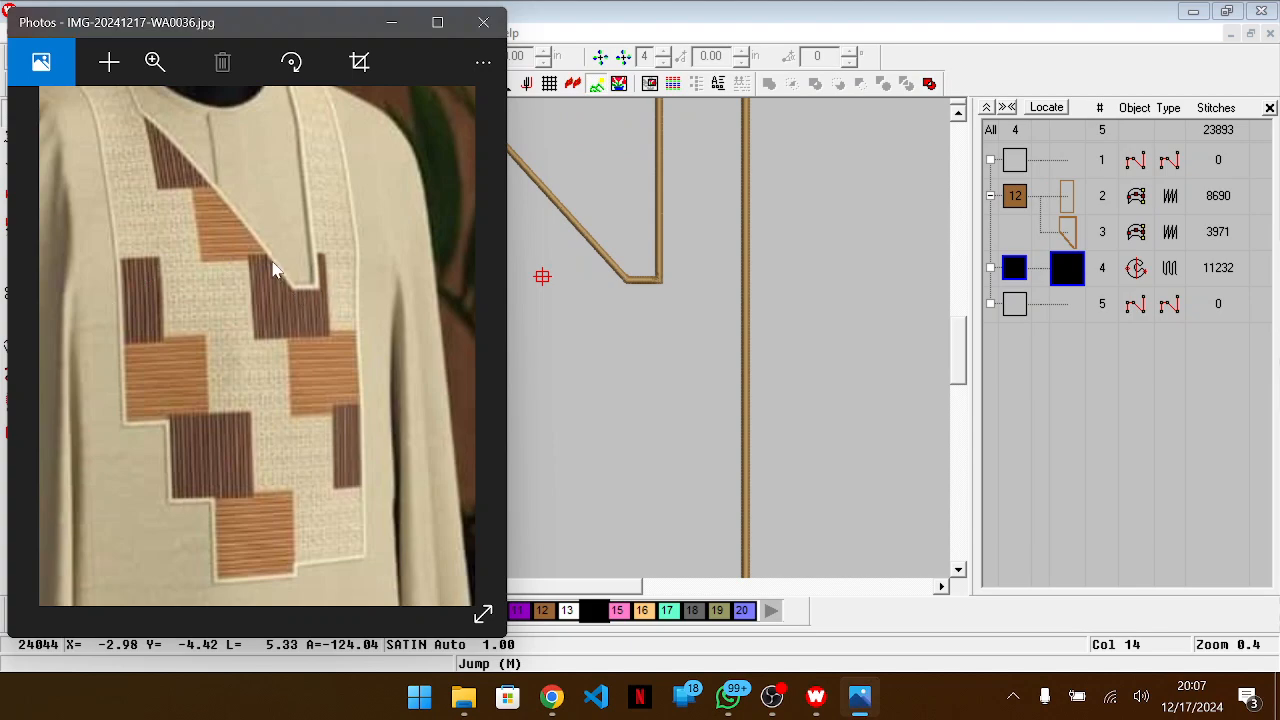
{"action": "key", "text": "alt+Tab"}
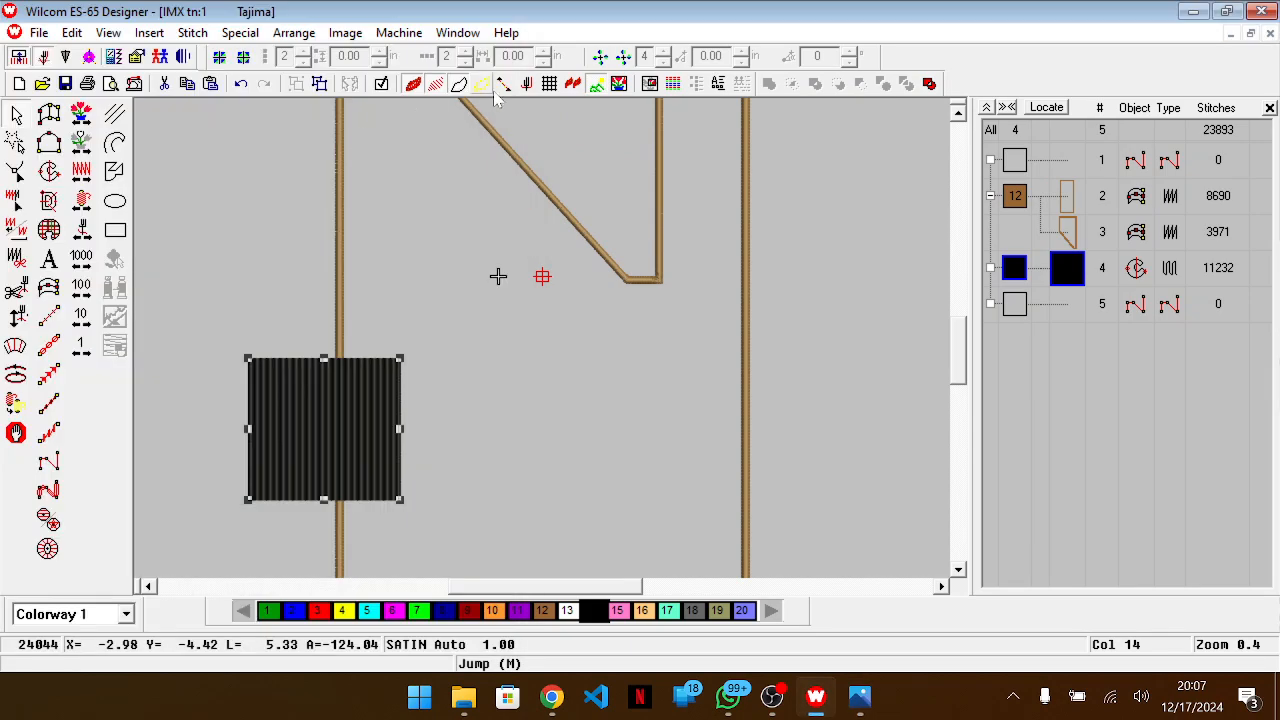
Show the grid, then move the black block up to the level of the neckline's tip and centre it on the outline's left edge
{"action": "left_click", "coordinate": [547, 86]}
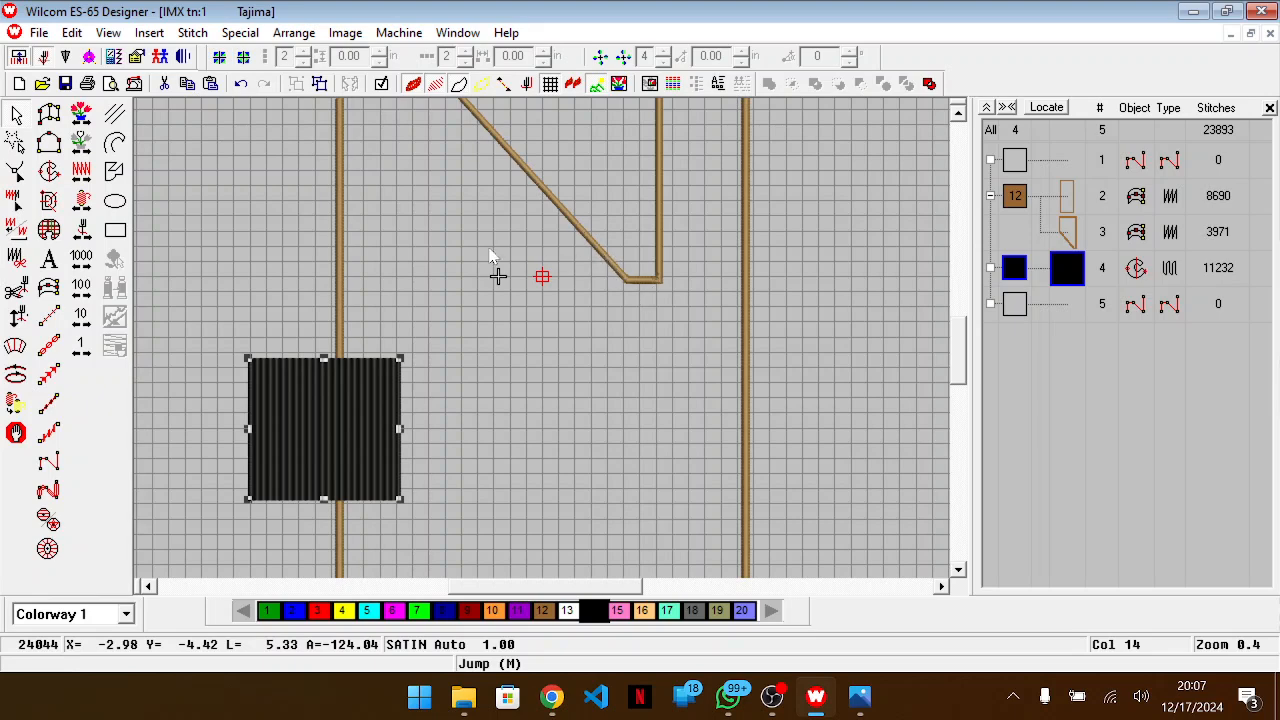
{"action": "left_click_drag", "start_coordinate": [347, 419], "coordinate": [342, 295]}
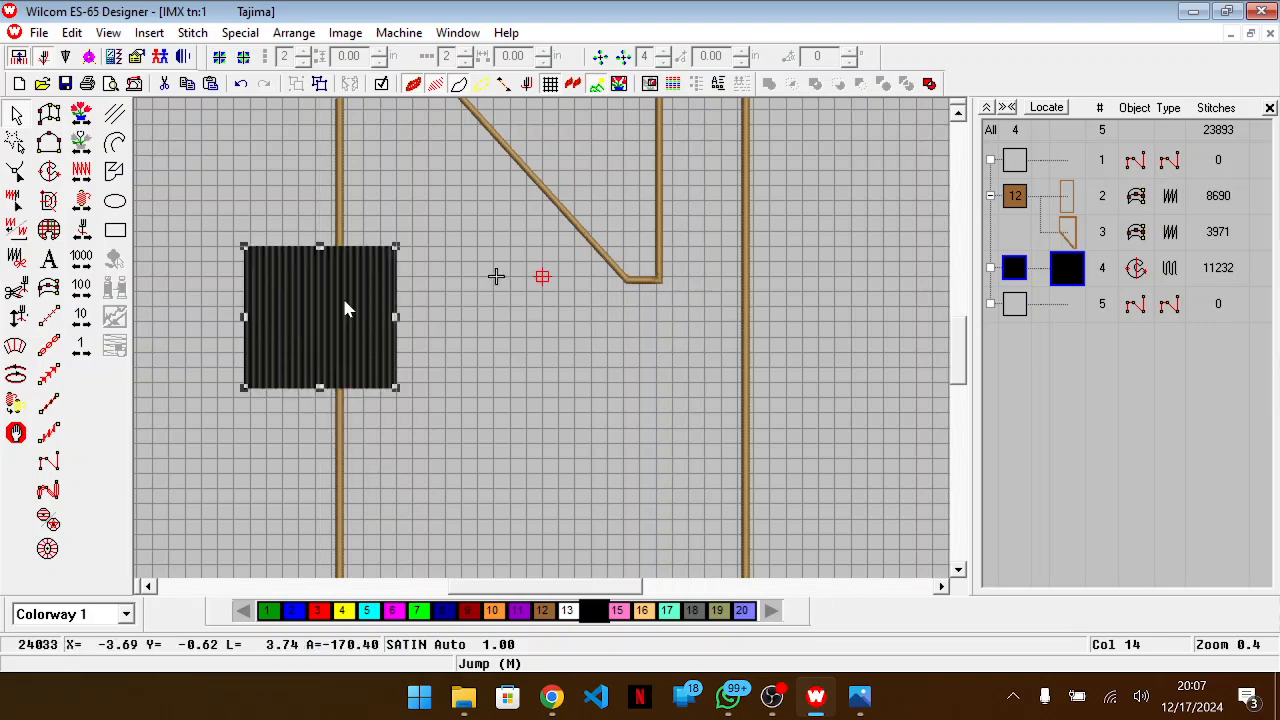
{"action": "key", "text": "alt+Tab"}
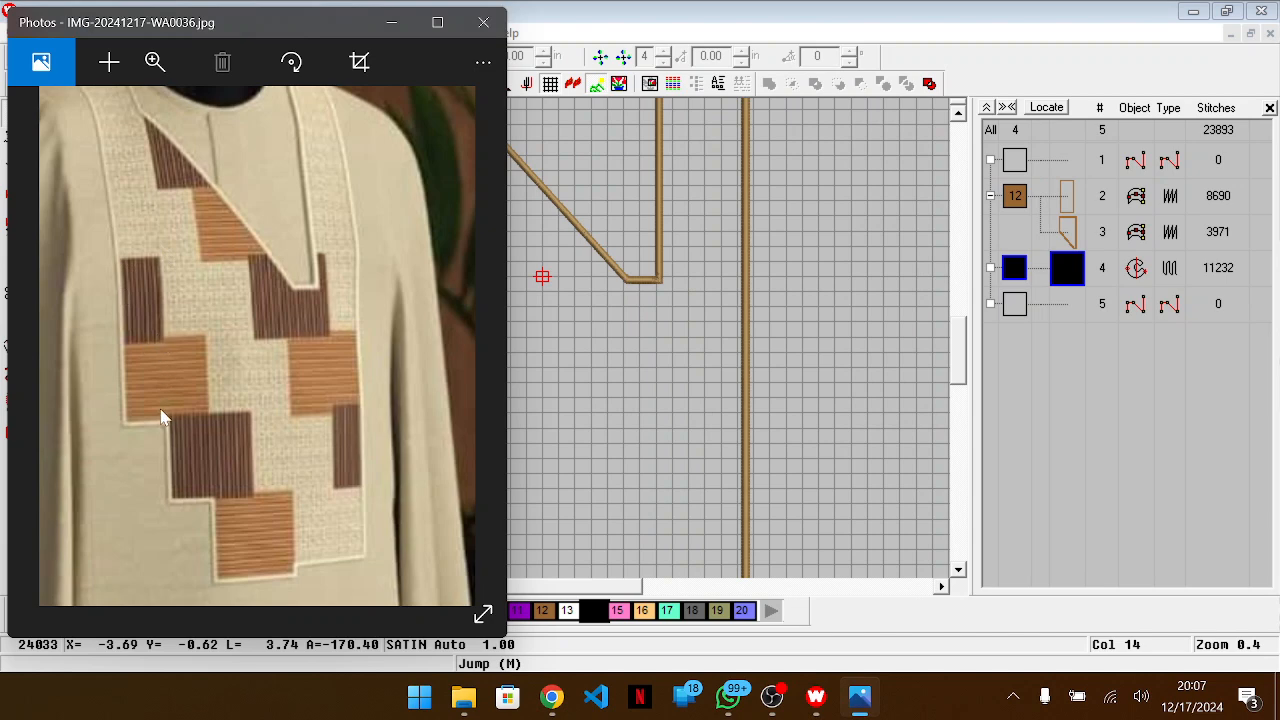
{"action": "key", "text": "alt+Tab"}
{"action": "left_click_drag", "start_coordinate": [346, 292], "coordinate": [365, 290]}
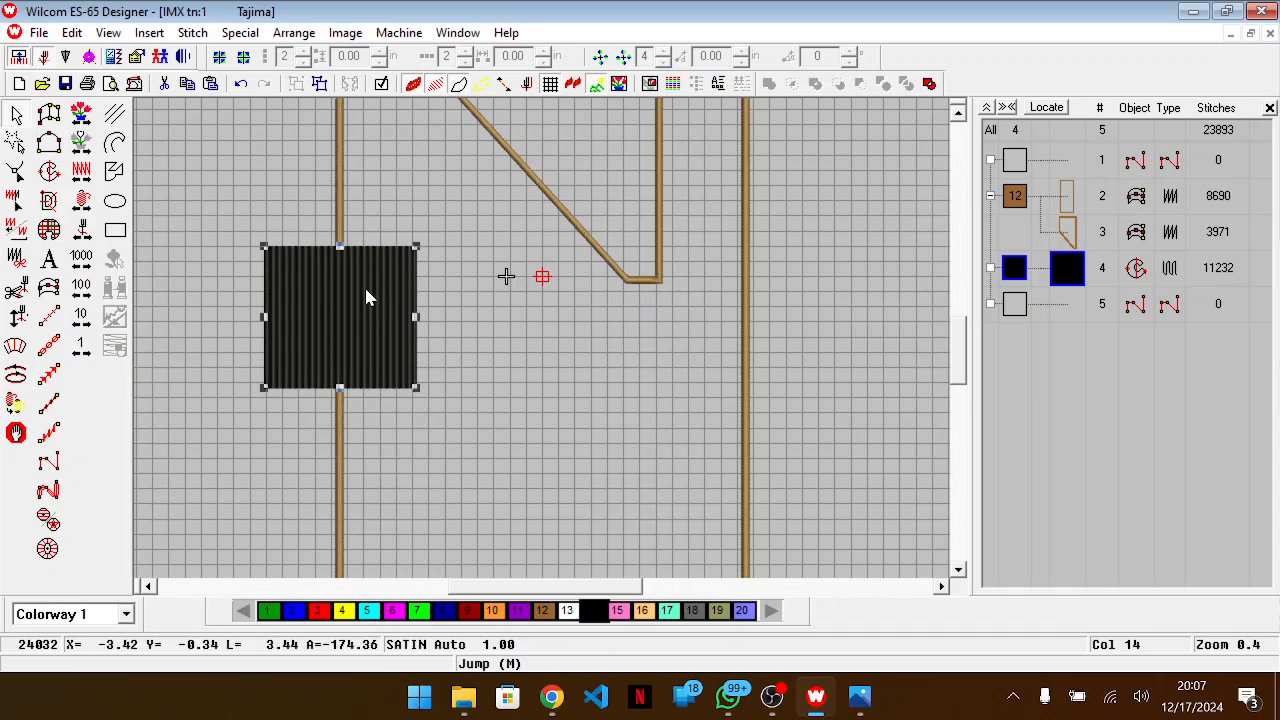
Duplicate the black block and place the copy diagonally below it, slightly overlapping, with its left edge on the outer outline
{"action": "key", "text": "ctrl+d"}
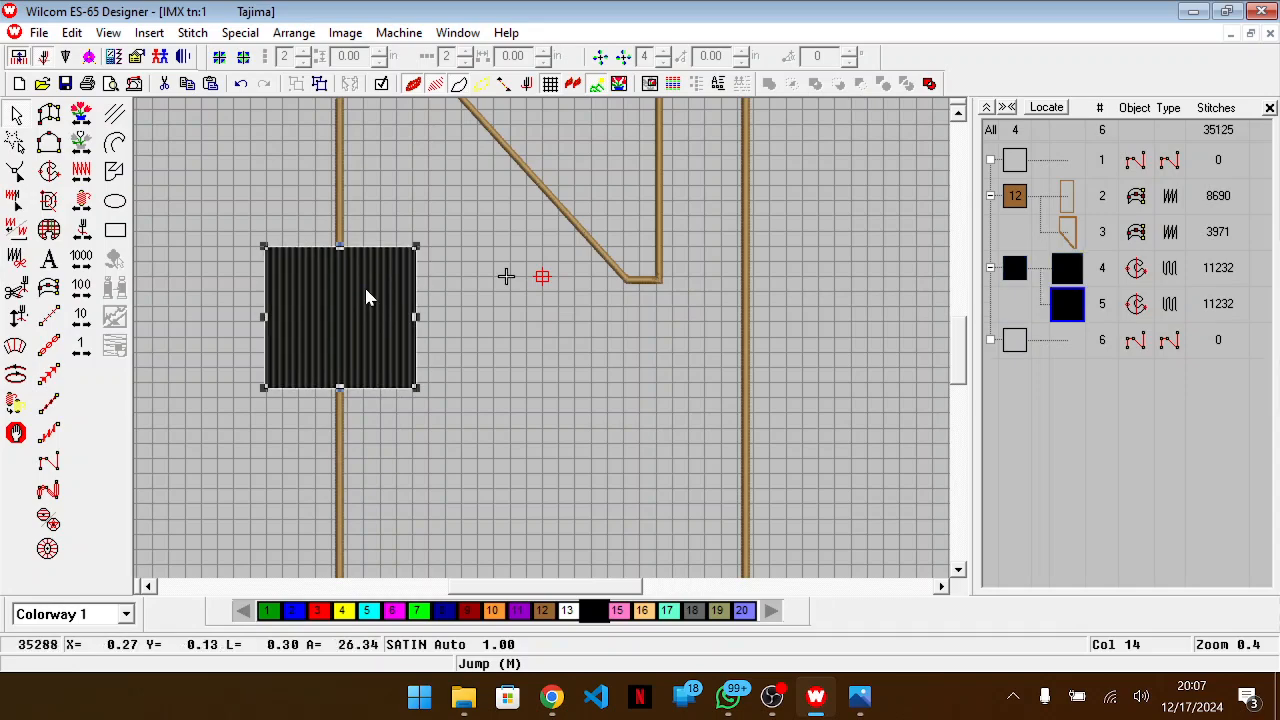
{"action": "key", "text": "alt+Tab"}
{"action": "key", "text": "alt+Tab"}
{"action": "left_click_drag", "start_coordinate": [364, 291], "coordinate": [446, 440]}
{"action": "left_click_drag", "start_coordinate": [440, 432], "coordinate": [440, 430]}
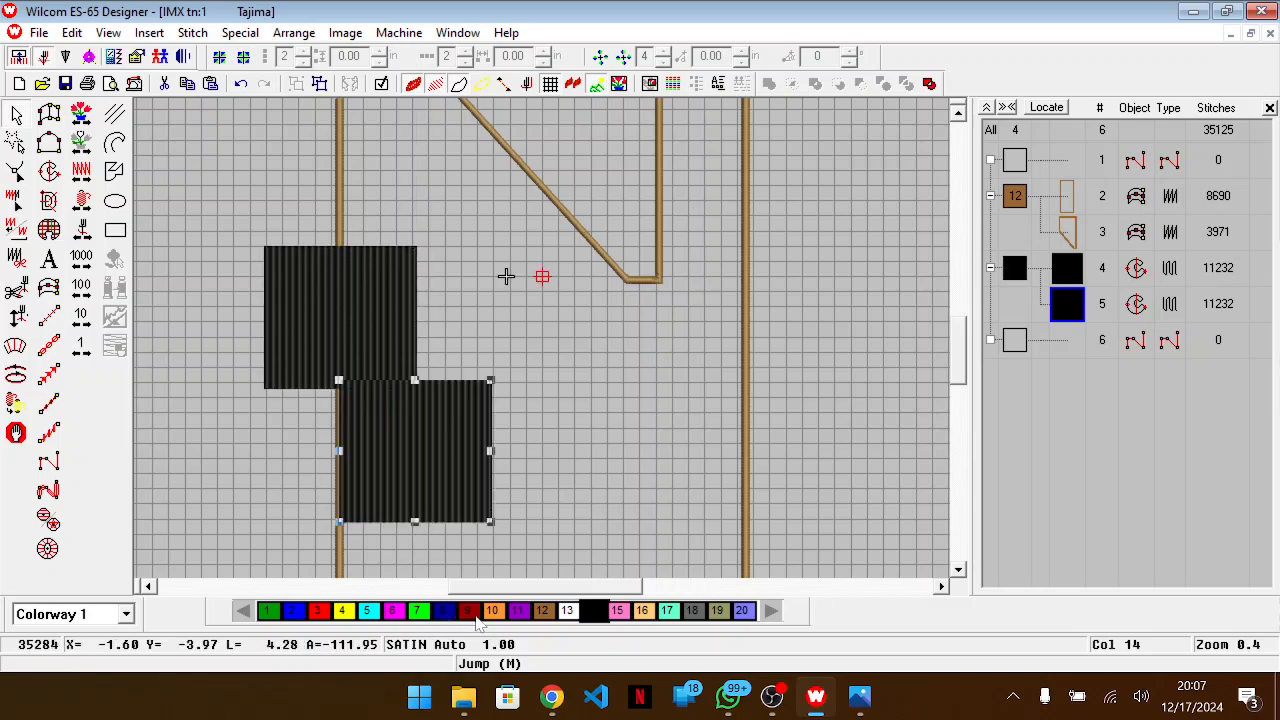
Recolour the lower block to orange colour 10 and set its fill angle to 90°
{"action": "left_click", "coordinate": [497, 612]}
{"action": "key", "text": "alt+Tab"}
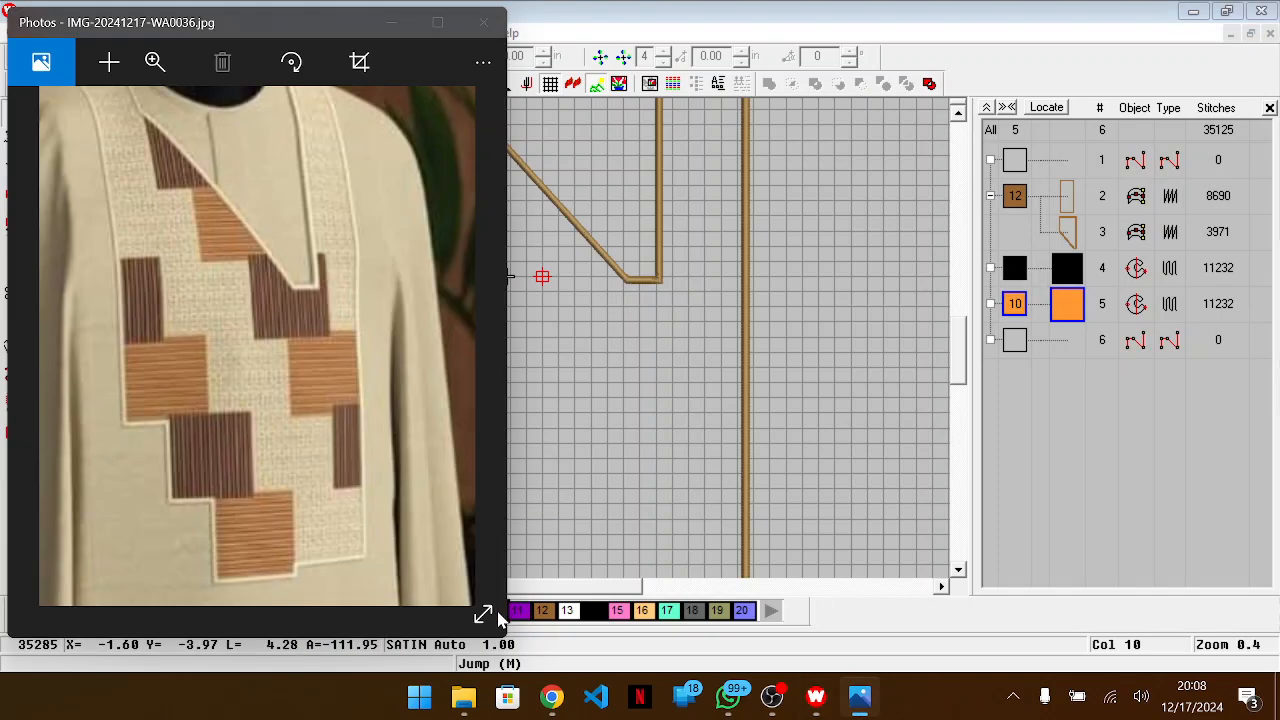
{"action": "key", "text": "alt+Tab"}
{"action": "double_click", "coordinate": [467, 462]}
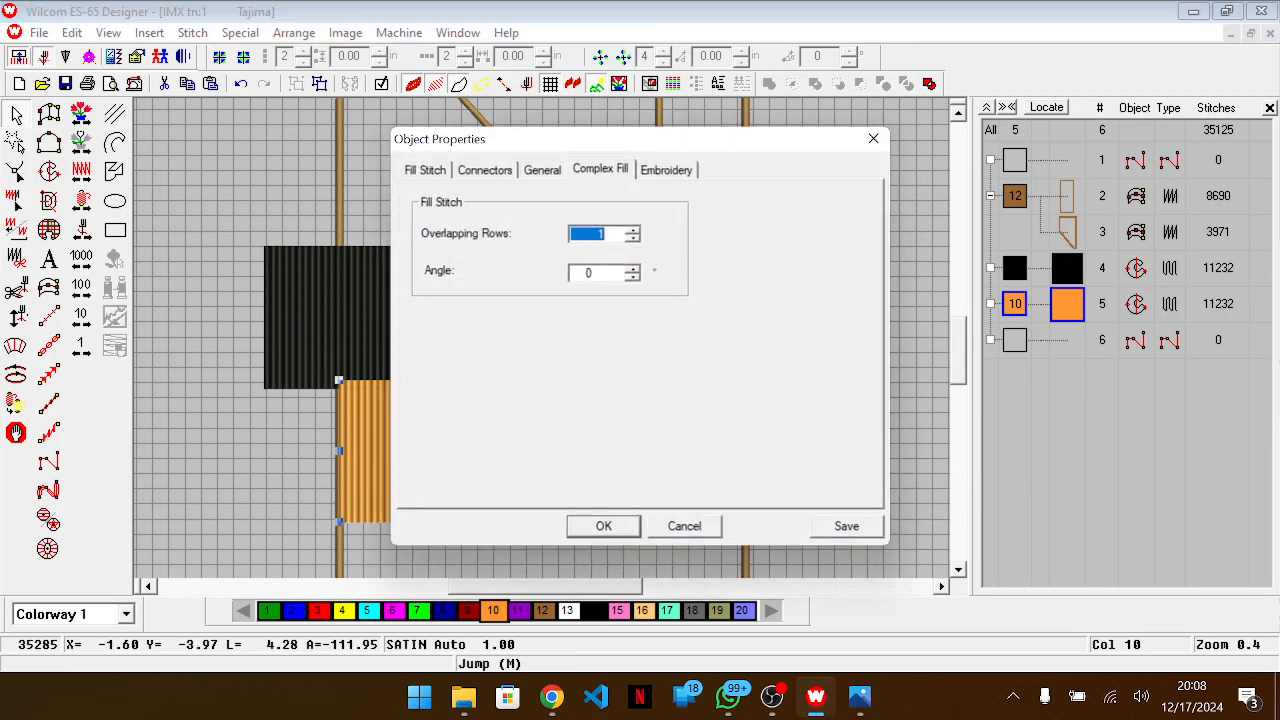
{"action": "left_click", "coordinate": [591, 272]}
{"action": "key", "text": "BackSpace"}
{"action": "type", "text": "90"}
{"action": "key", "text": "Return"}
Move the orange block ahead of the black block in the stitching sequence
{"action": "scroll", "coordinate": [487, 425], "scroll_direction": "up", "scroll_amount": 3}
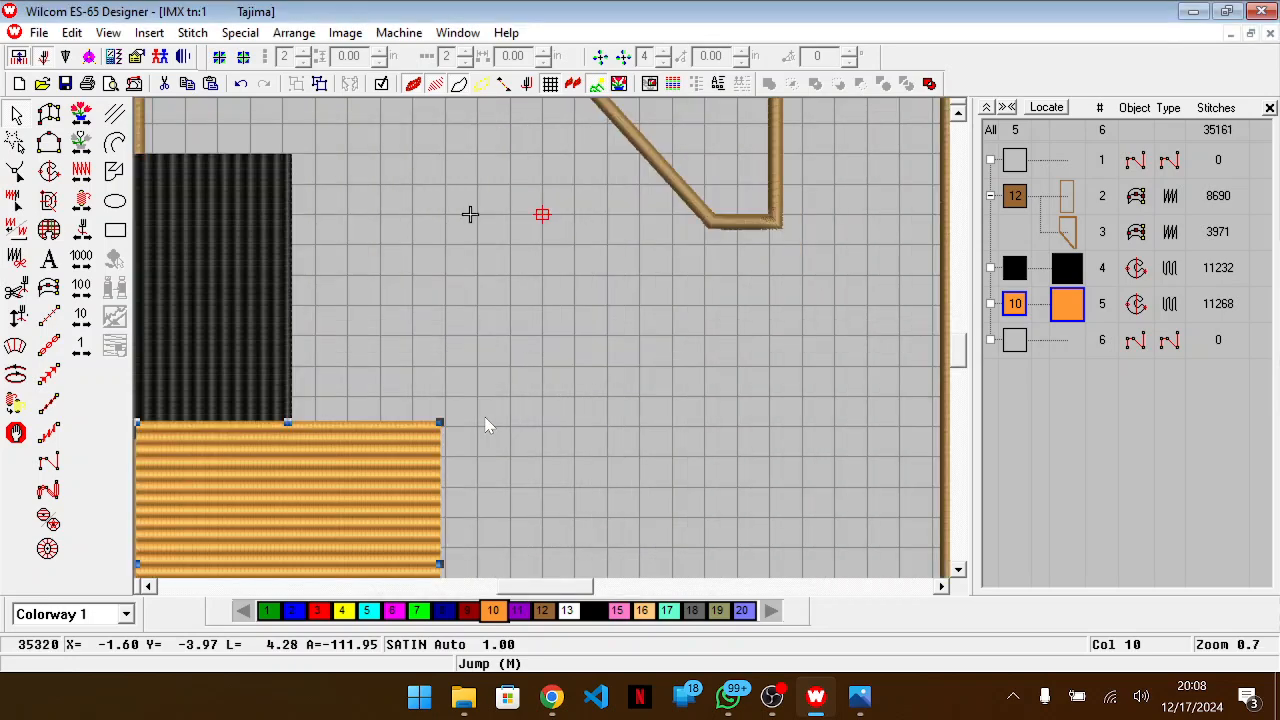
{"action": "left_click_drag", "start_coordinate": [548, 587], "coordinate": [526, 590]}
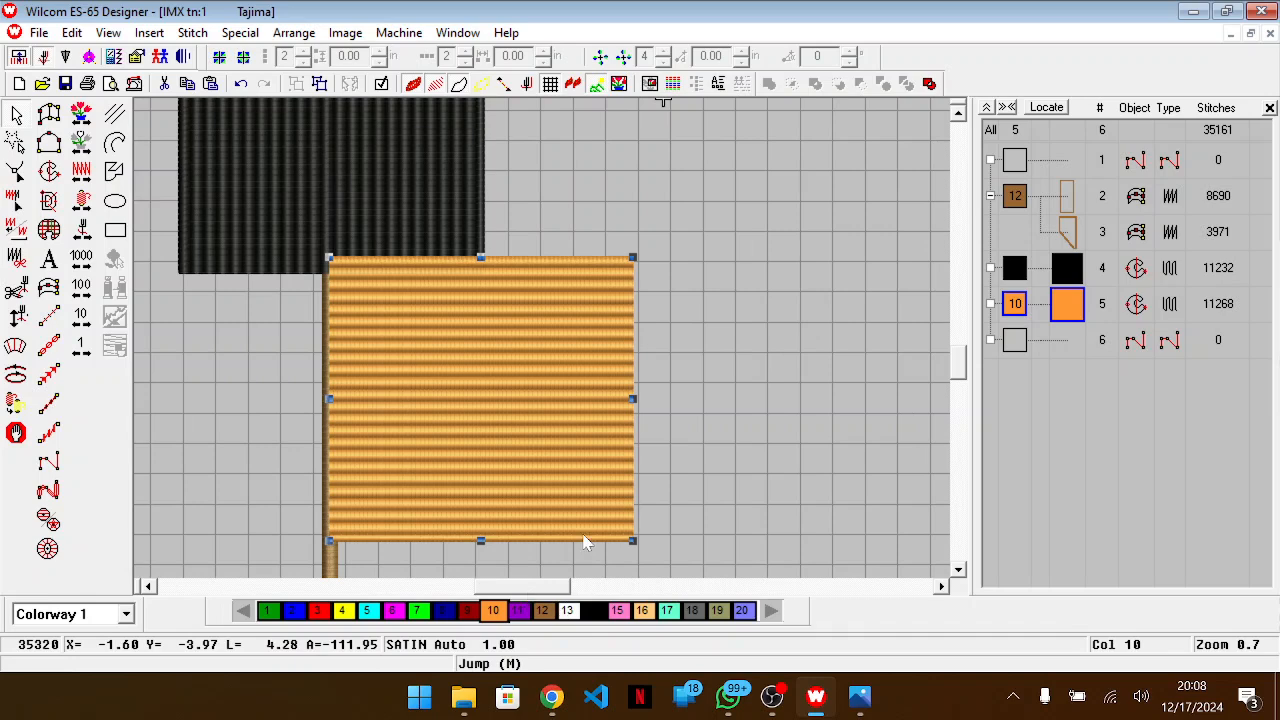
{"action": "left_click_drag", "start_coordinate": [1072, 318], "coordinate": [1018, 258]}
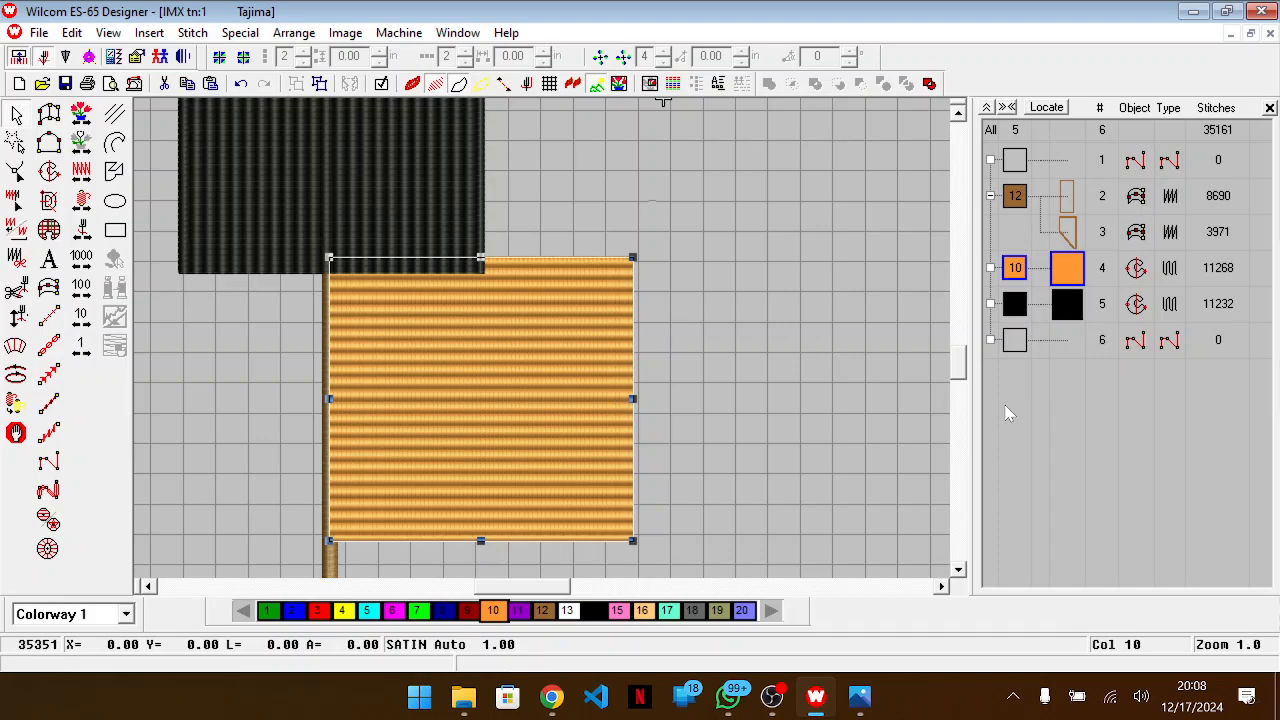
{"action": "left_click", "coordinate": [1047, 413]}
{"action": "key", "text": "shift+z"}
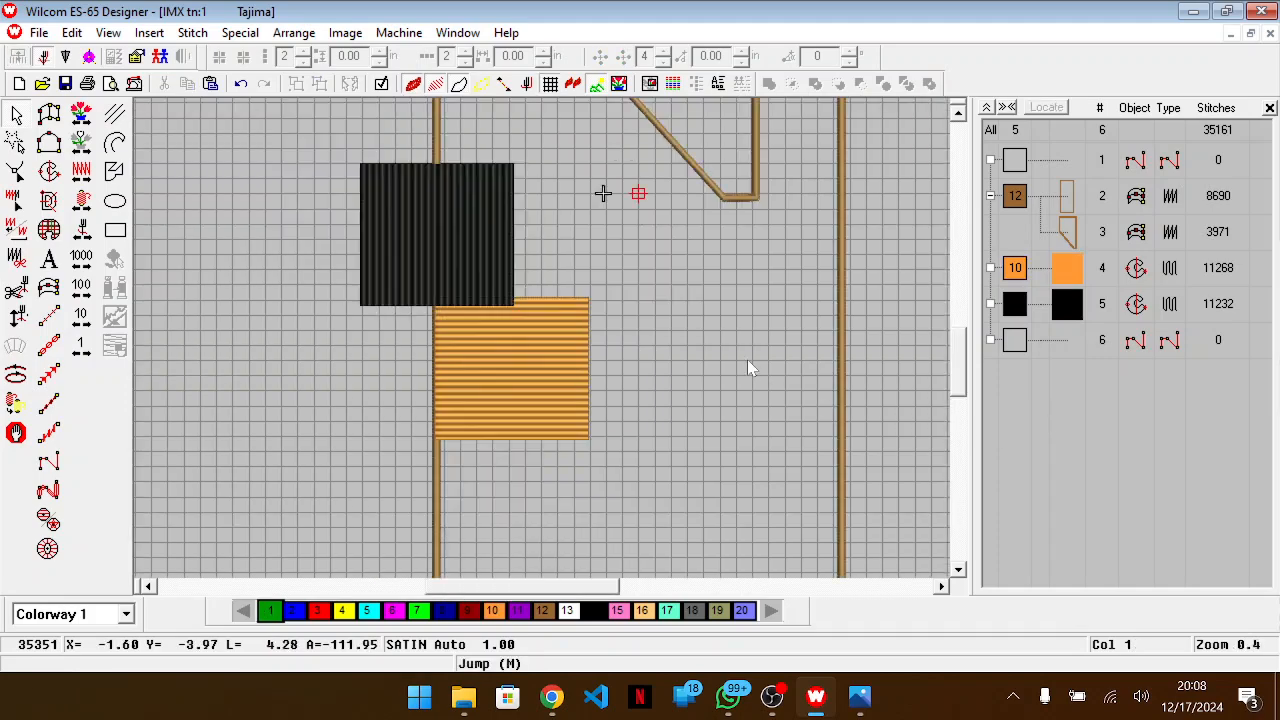
Compare the blocks with the reference photo and nudge the orange block slightly right against the outer outline's left edge
{"action": "key", "text": "alt+Tab"}
{"action": "key", "text": "alt+Tab"}
{"action": "key", "text": "alt+Tab"}
{"action": "key", "text": "alt+Tab"}
{"action": "left_click", "coordinate": [548, 362]}
{"action": "key", "text": "Right"}
{"action": "key", "text": "Right"}
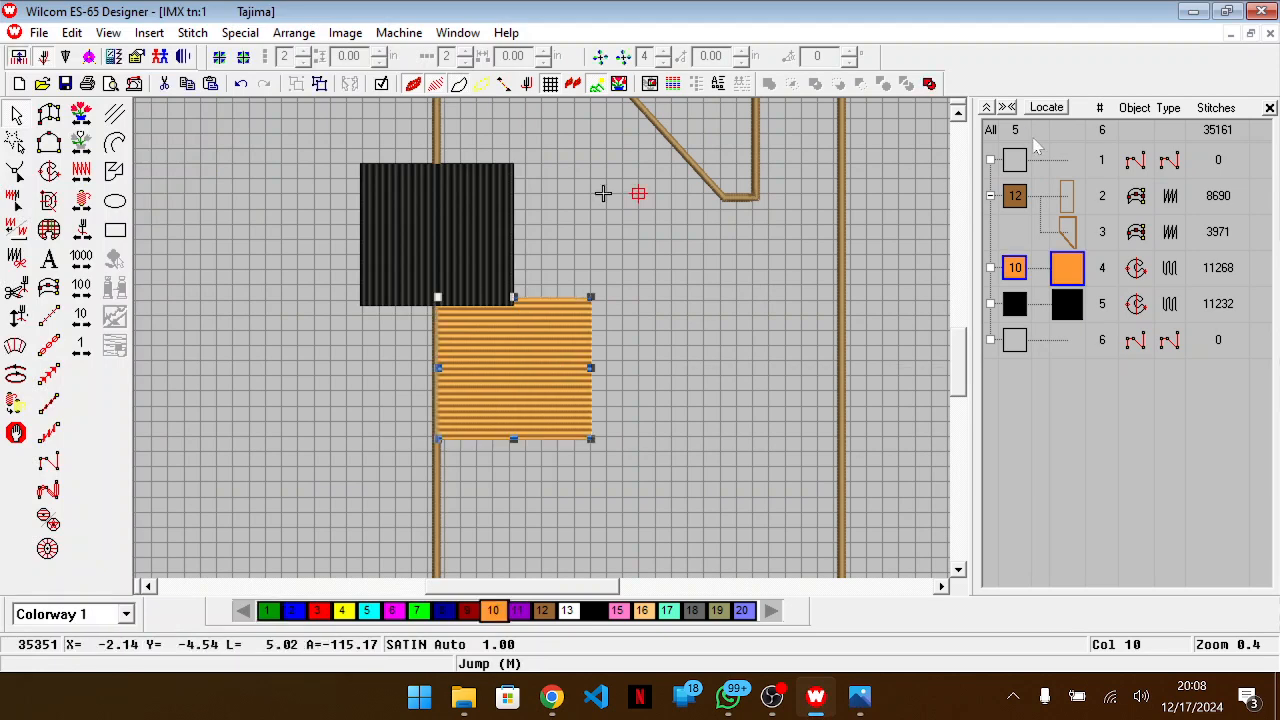
Duplicate the black block, place the copy diagonally below the orange block, and nudge it up to overlap the orange block's lower edge
{"action": "key", "text": "alt+Tab"}
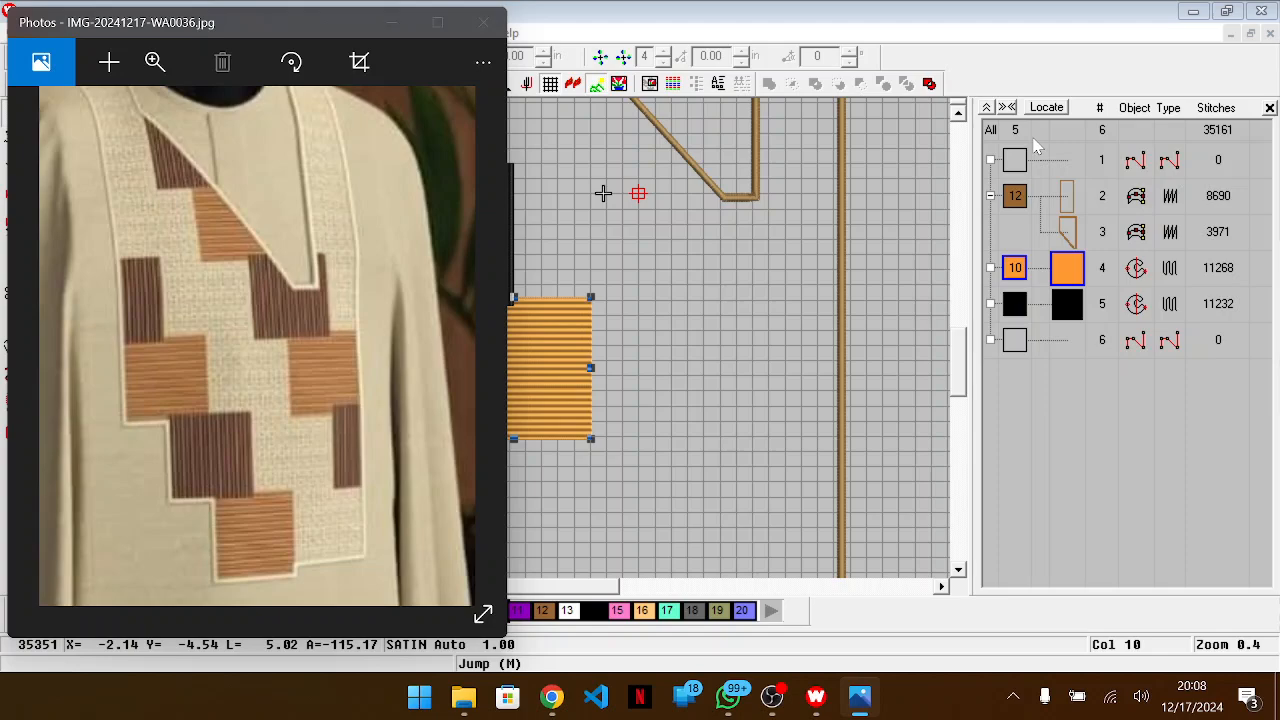
{"action": "key", "text": "alt+Tab"}
{"action": "left_click", "coordinate": [468, 208]}
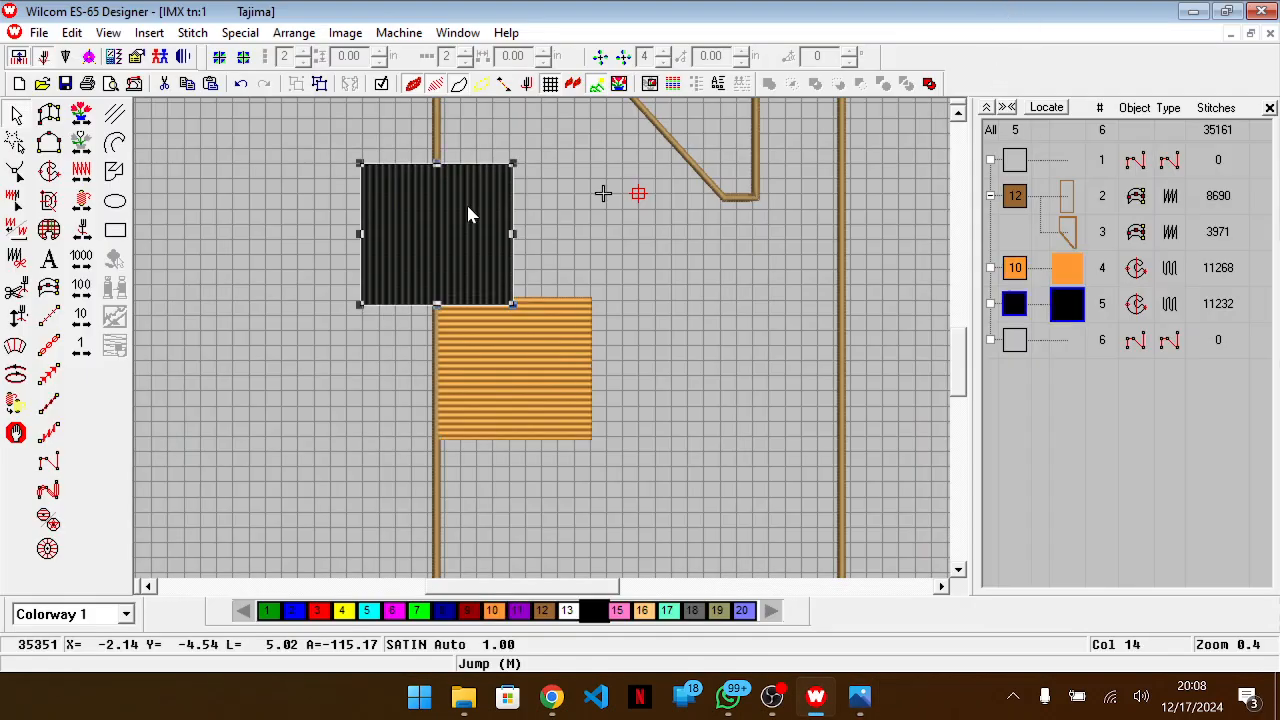
{"action": "key", "text": "ctrl+d"}
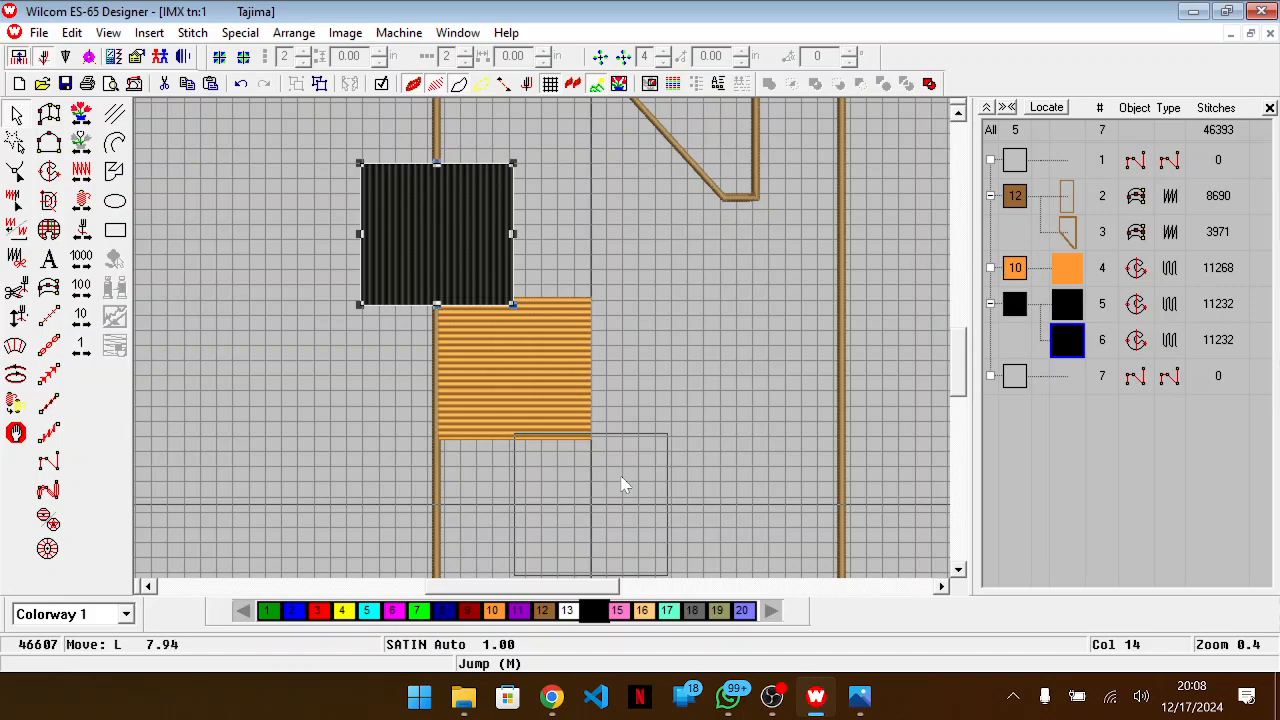
{"action": "left_click_drag", "start_coordinate": [621, 477], "coordinate": [621, 477]}
{"action": "key", "text": "alt+Tab"}
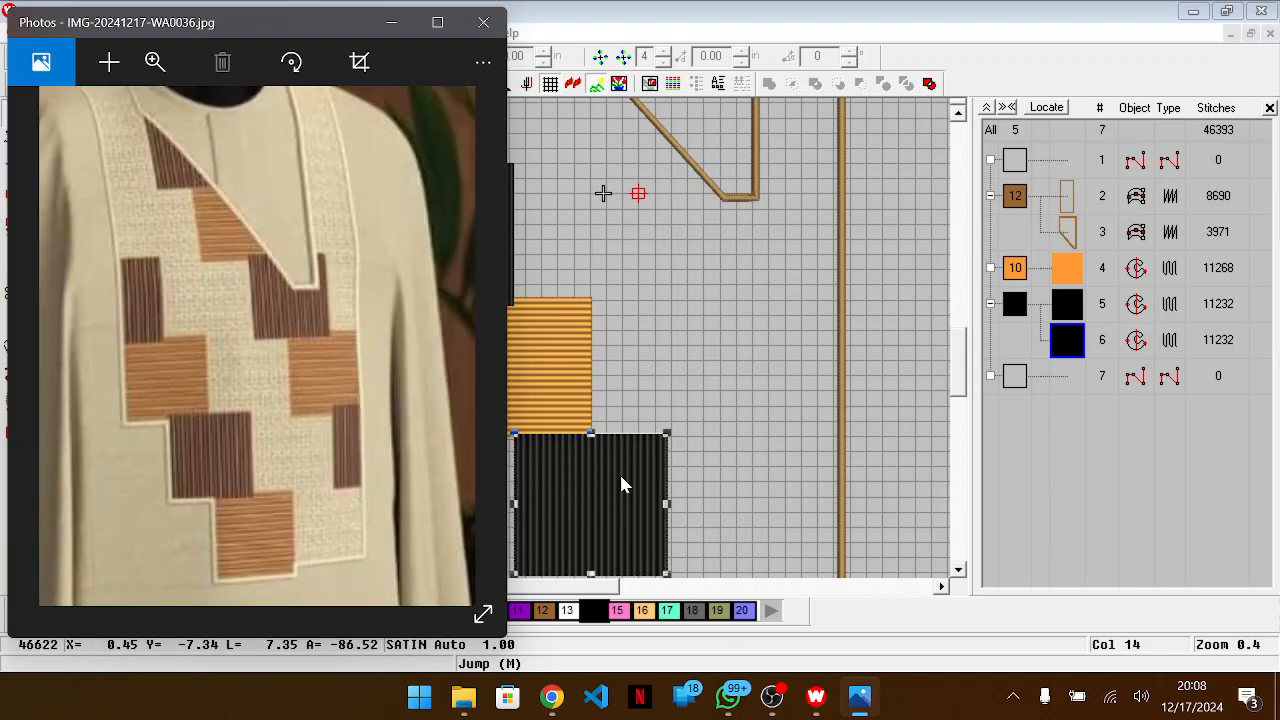
{"action": "key", "text": "alt+Tab"}
{"action": "key", "text": "Up"}
{"action": "key", "text": "Up"}
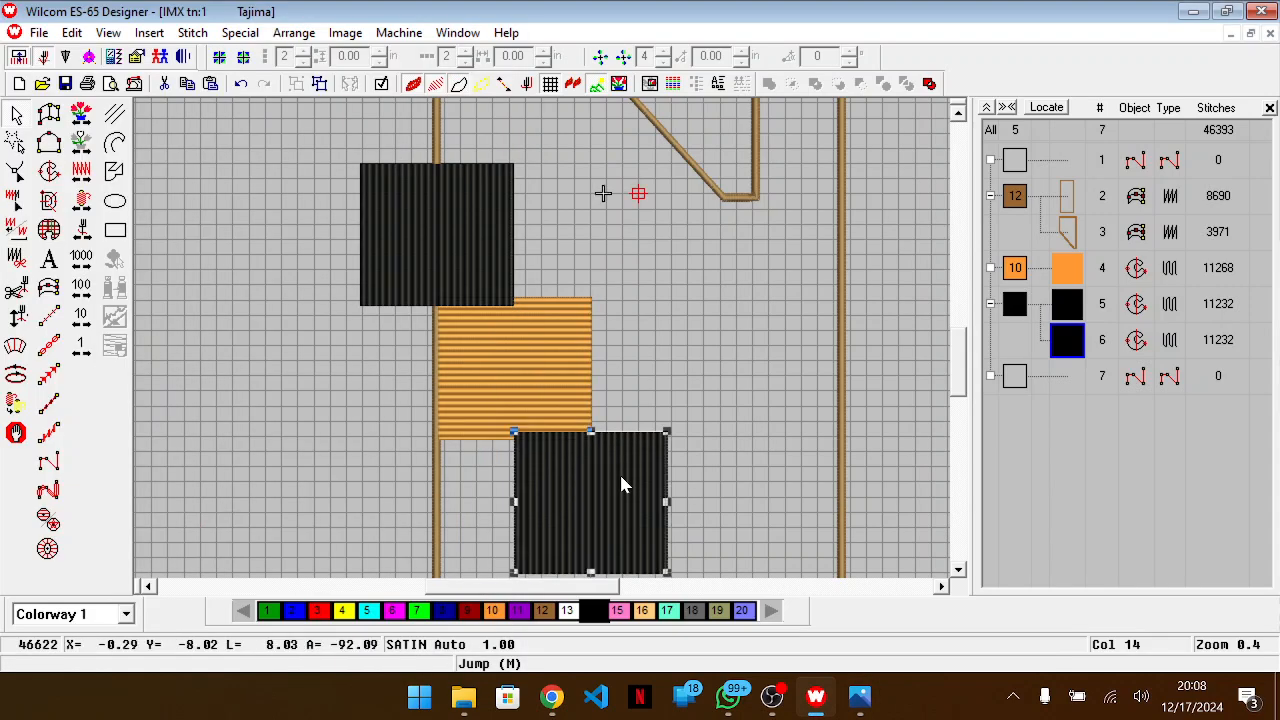
Check the reference photo and try placing a duplicate of the orange block diagonally below the lower black block
{"action": "key", "text": "alt+Tab"}
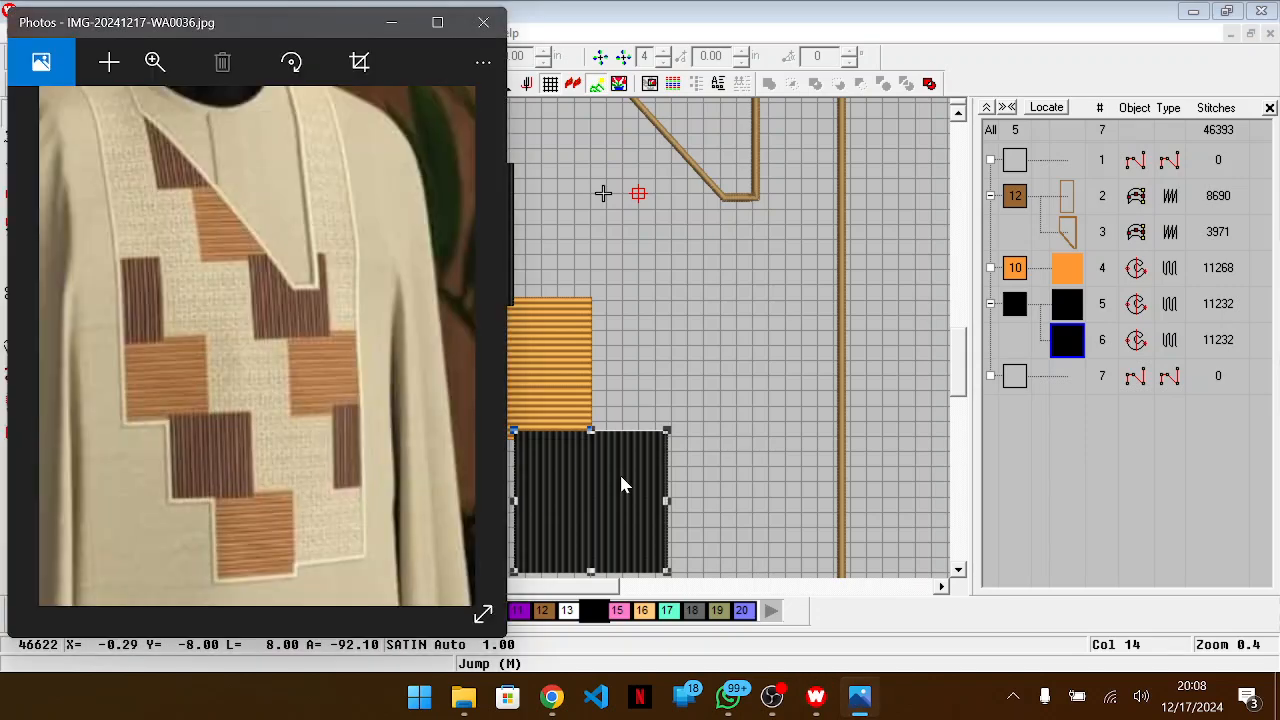
{"action": "key", "text": "alt+Tab"}
{"action": "scroll", "coordinate": [620, 480], "scroll_direction": "down", "scroll_amount": 3}
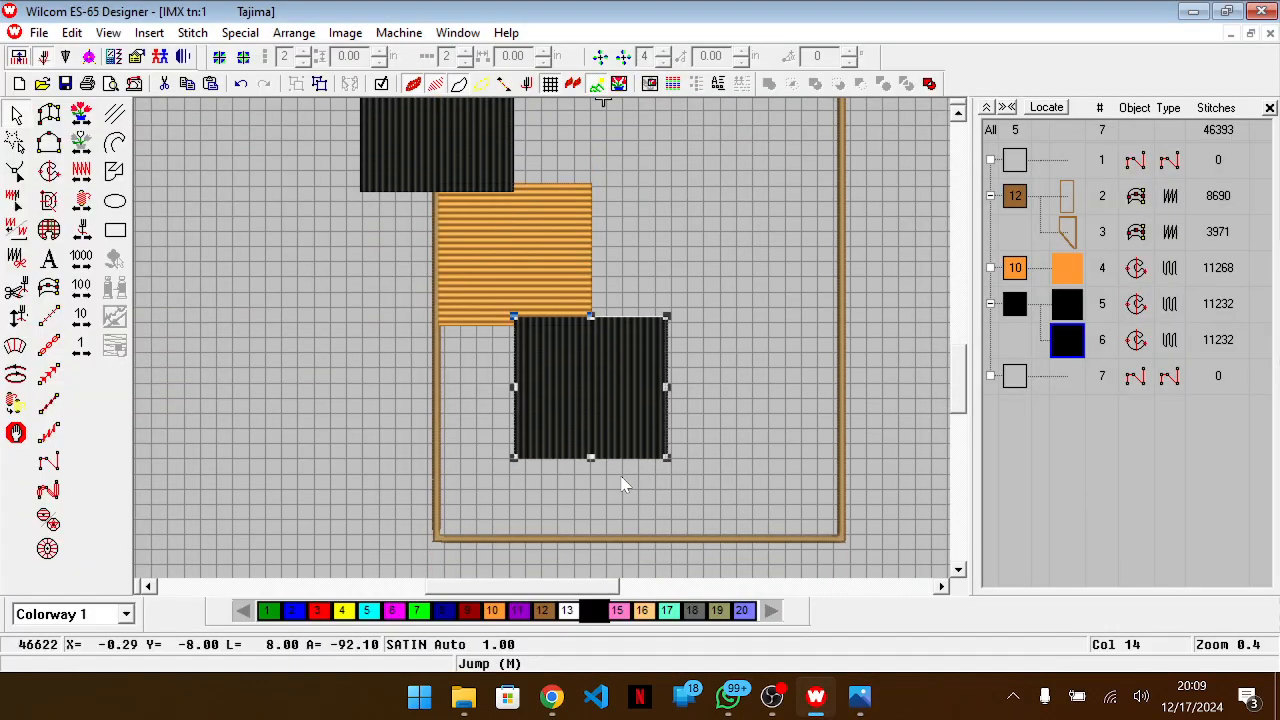
{"action": "key", "text": "alt+Tab"}
{"action": "key", "text": "alt+Tab"}
{"action": "left_click", "coordinate": [572, 220]}
{"action": "key", "text": "ctrl+d"}
{"action": "left_click_drag", "start_coordinate": [572, 219], "coordinate": [672, 484]}
{"action": "key", "text": "alt+Tab"}
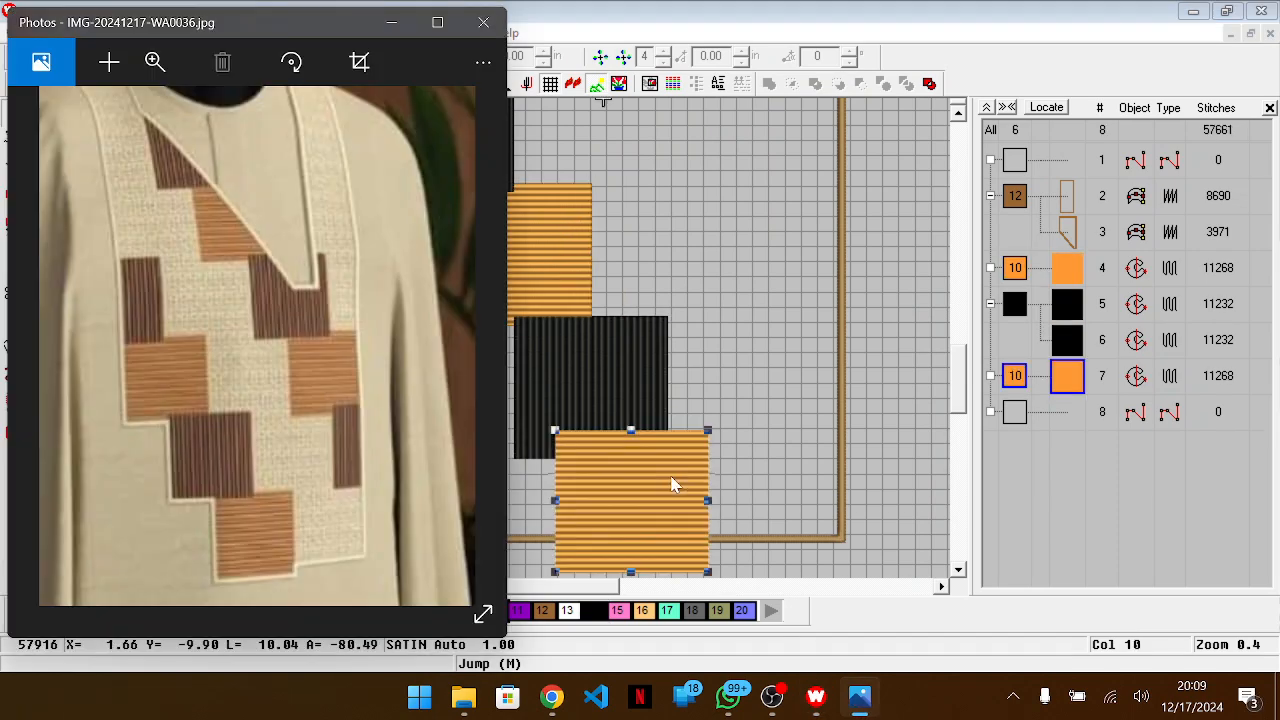
{"action": "key", "text": "alt+Tab"}
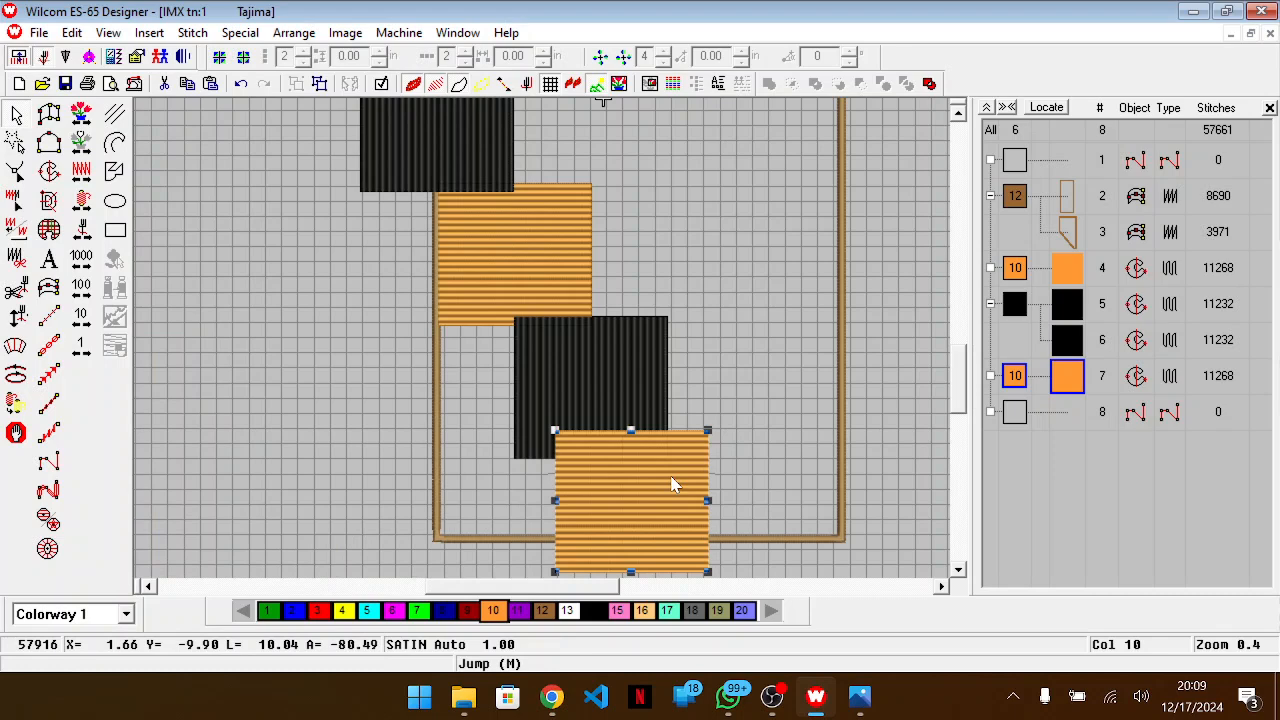
{"action": "key", "text": "Delete"}
Delete the duplicated black block below the orange block, keeping only the original black and orange pair
{"action": "scroll", "coordinate": [674, 483], "scroll_direction": "up", "scroll_amount": 3}
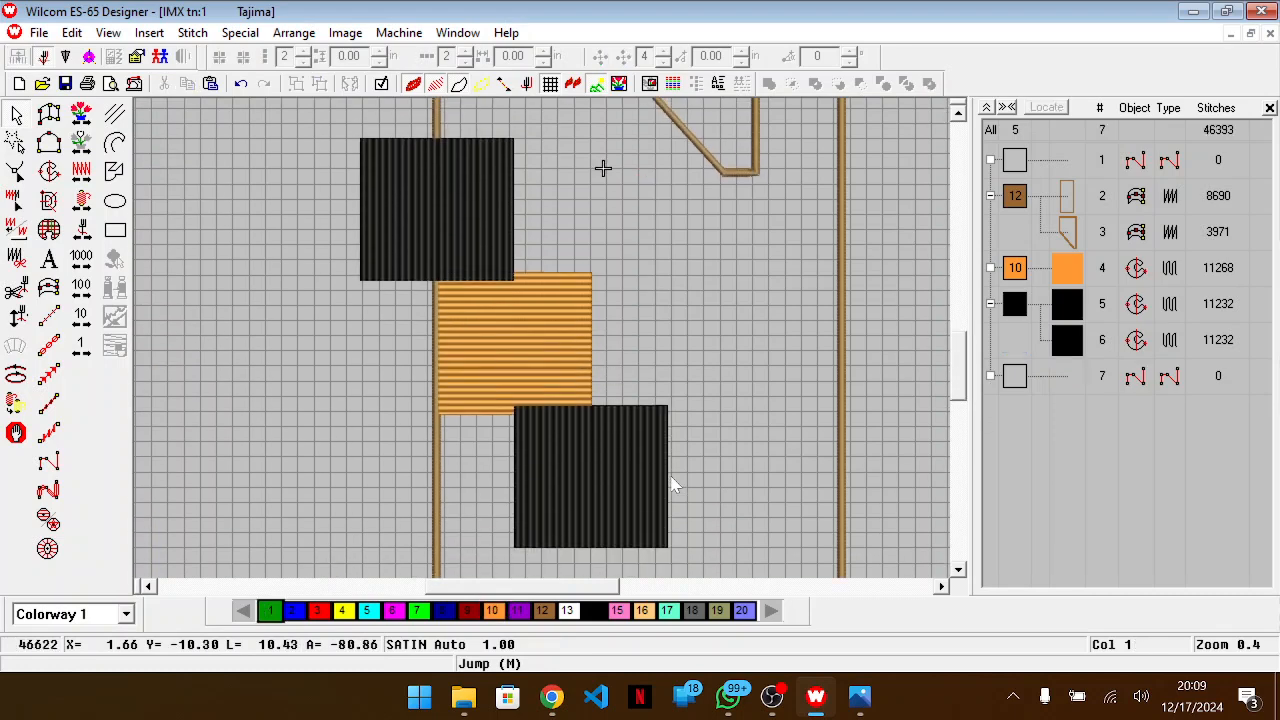
{"action": "left_click", "coordinate": [628, 470]}
{"action": "key", "text": "Delete"}
Copy the black and orange block pair and paste it diagonally below the original pair, continuing the staircase
{"action": "scroll", "coordinate": [628, 472], "scroll_direction": "up", "scroll_amount": 3}
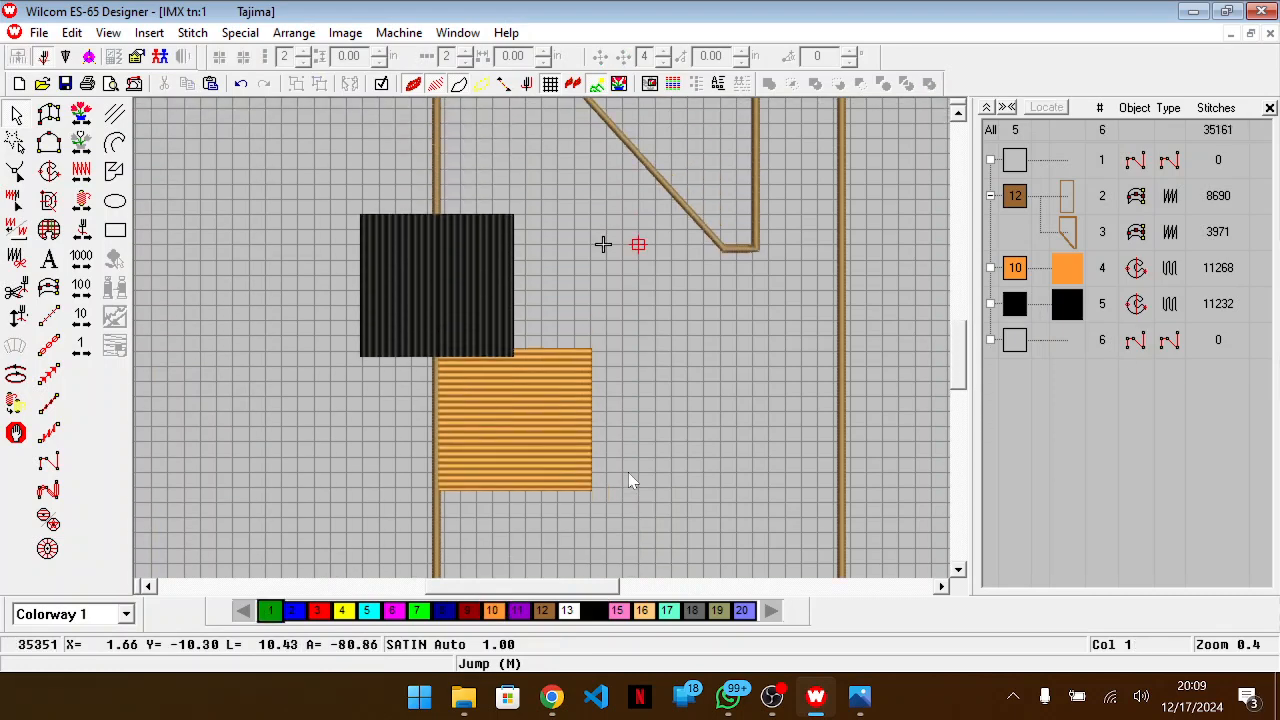
{"action": "left_click_drag", "start_coordinate": [307, 195], "coordinate": [572, 450]}
{"action": "left_click_drag", "start_coordinate": [643, 530], "coordinate": [656, 525]}
{"action": "key", "text": "ctrl+c"}
{"action": "key", "text": "ctrl+v"}
{"action": "left_click_drag", "start_coordinate": [549, 340], "coordinate": [634, 501]}
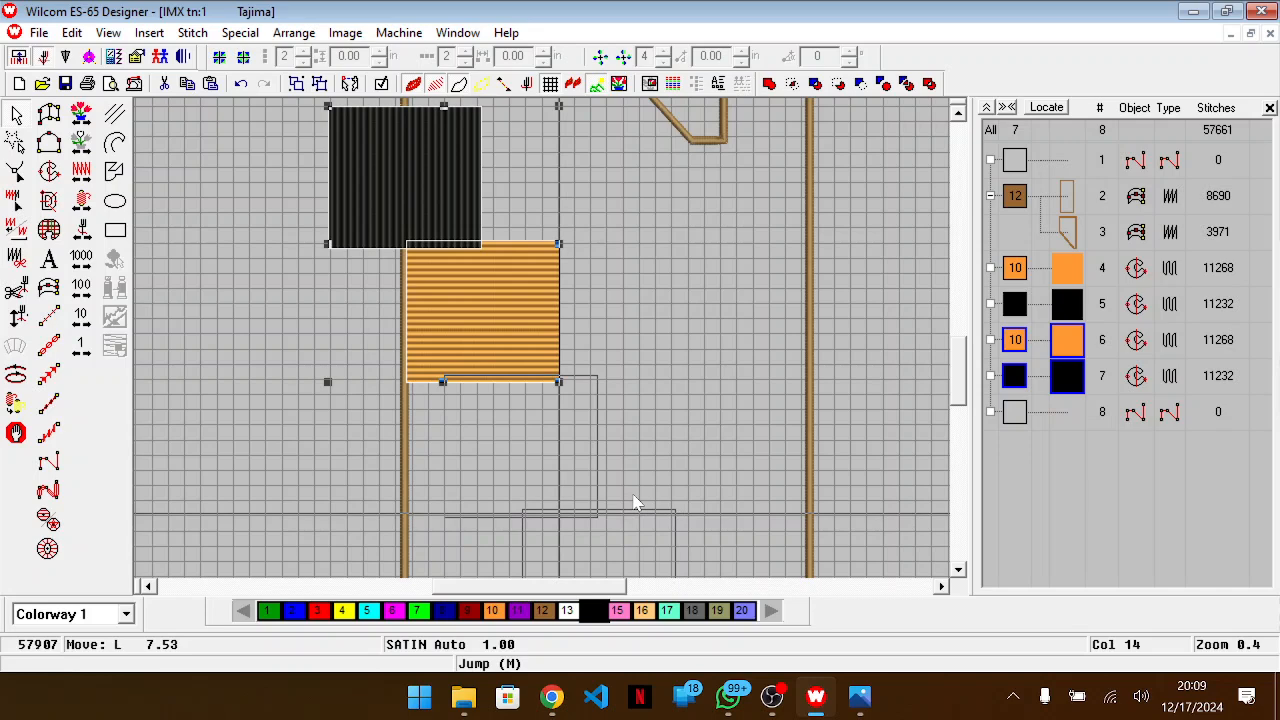
{"action": "left_click_drag", "start_coordinate": [634, 501], "coordinate": [634, 503]}
Nudge the pasted pair right until its black block's left edge lines up with the upper black block's right edge
{"action": "key", "text": "alt+Tab"}
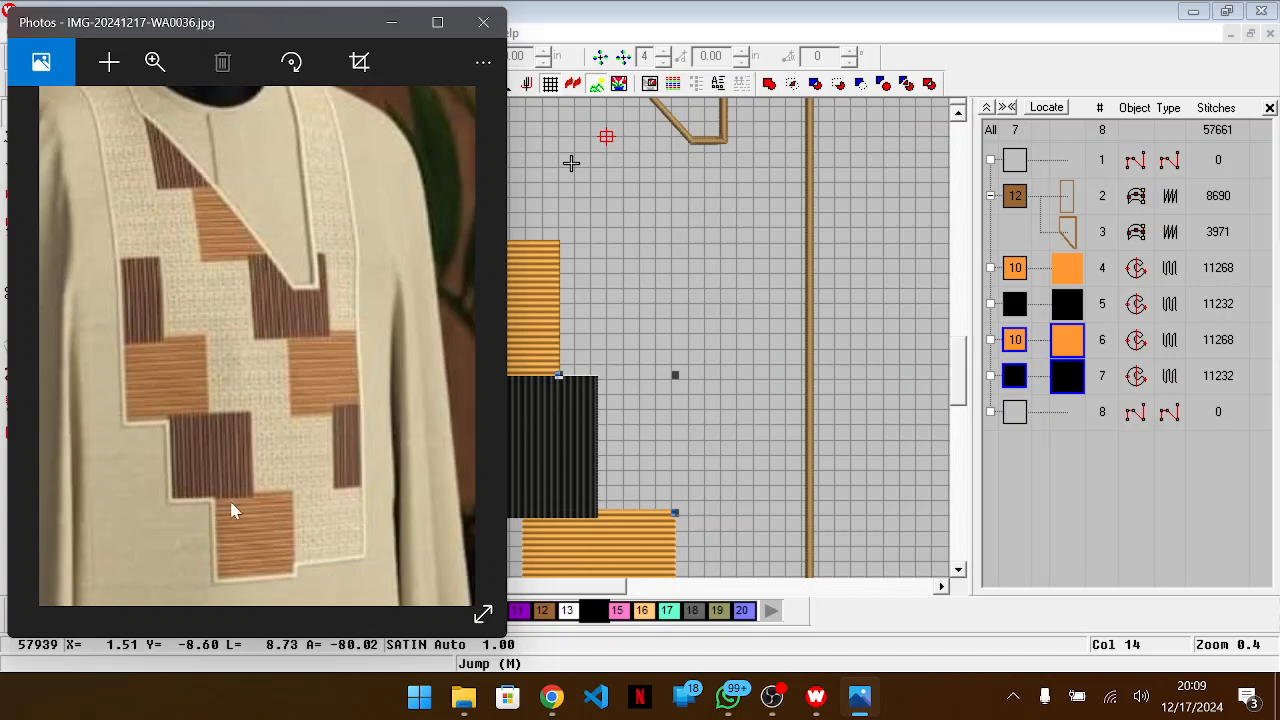
{"action": "key", "text": "alt+Tab"}
{"action": "left_click_drag", "start_coordinate": [552, 443], "coordinate": [552, 443]}
{"action": "key", "text": "Right"}
{"action": "key", "text": "Right"}
{"action": "key", "text": "Right"}
{"action": "key", "text": "Right"}
{"action": "key", "text": "Right"}
{"action": "key", "text": "Right"}
{"action": "key", "text": "Right"}
{"action": "key", "text": "Right"}
{"action": "key", "text": "Right"}
{"action": "key", "text": "Right"}
{"action": "key", "text": "Right"}
{"action": "key", "text": "Right"}
{"action": "key", "text": "Right"}
{"action": "key", "text": "Right"}
{"action": "key", "text": "Right"}
{"action": "key", "text": "Right"}
{"action": "key", "text": "Right"}
{"action": "key", "text": "Right"}
{"action": "key", "text": "Right"}
{"action": "key", "text": "Right"}
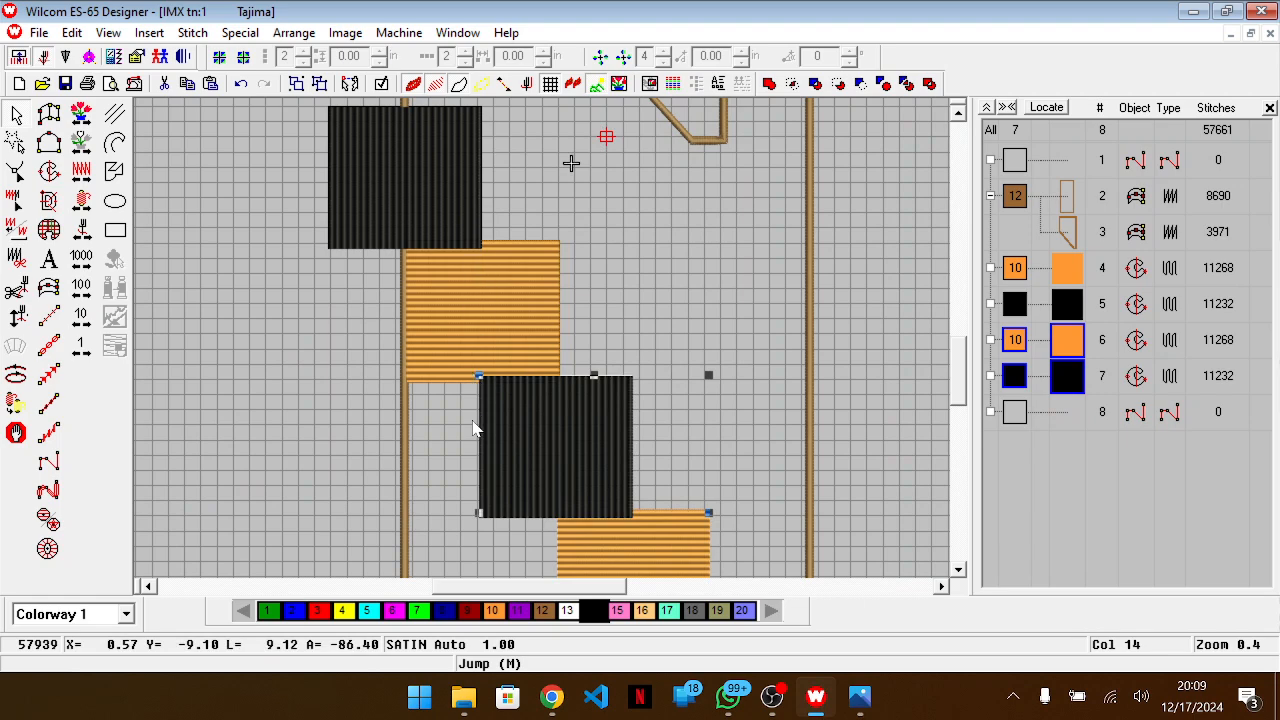
Compare the four-block staircase with the reference photo, checking the block overlaps and the position against the outer outline's bottom edge
{"action": "key", "text": "alt+Tab"}
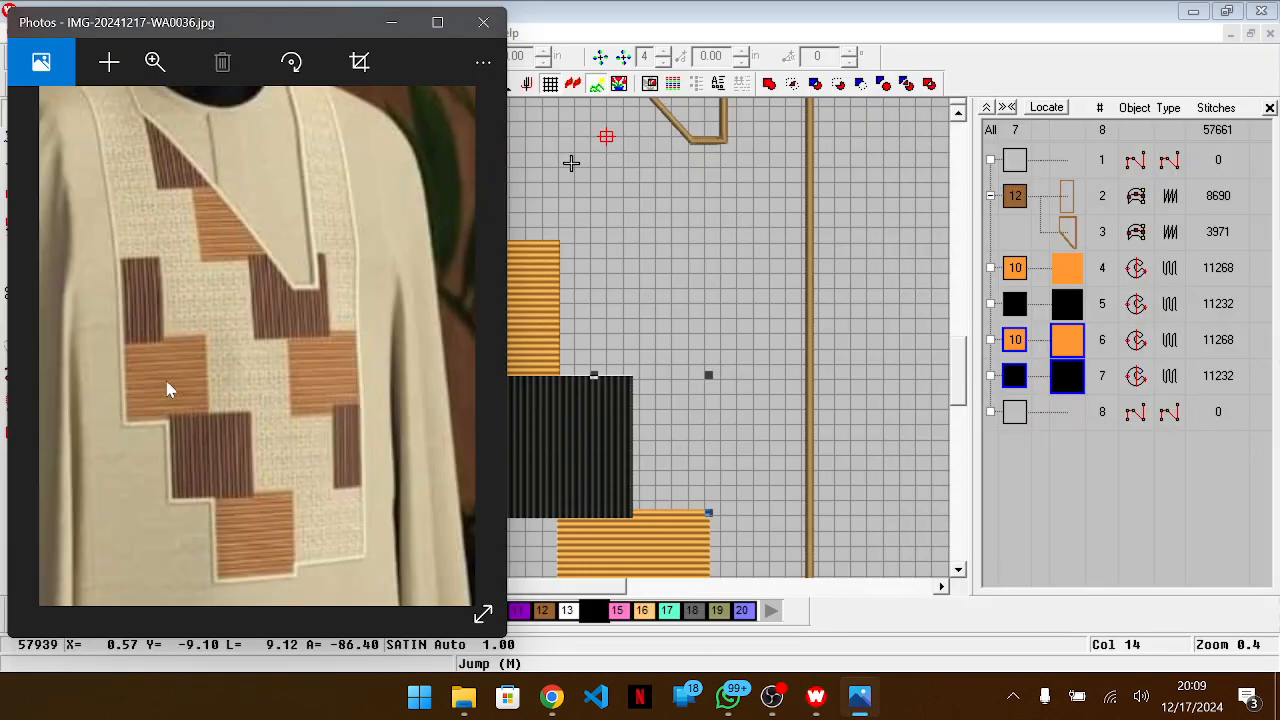
{"action": "key", "text": "alt+Tab"}
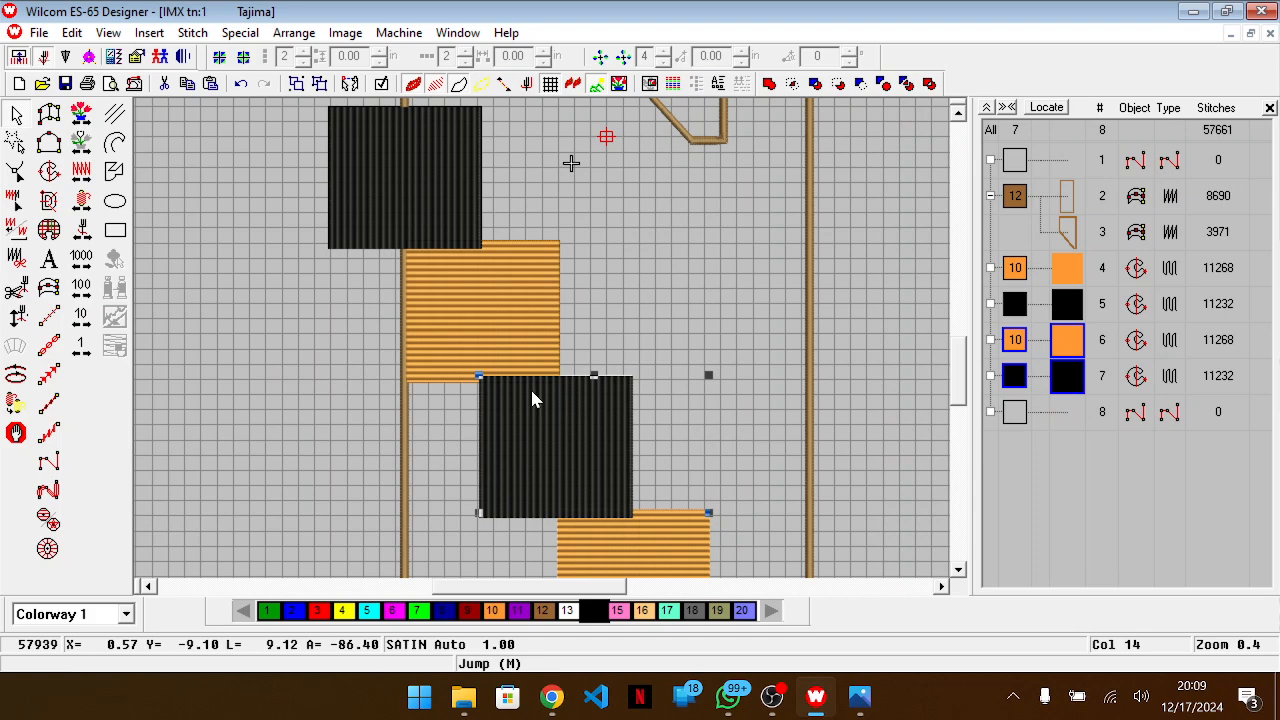
{"action": "scroll", "coordinate": [532, 399], "scroll_direction": "down", "scroll_amount": 2}
{"action": "scroll", "coordinate": [532, 399], "scroll_direction": "down", "scroll_amount": 1}
{"action": "key", "text": "alt+Tab"}
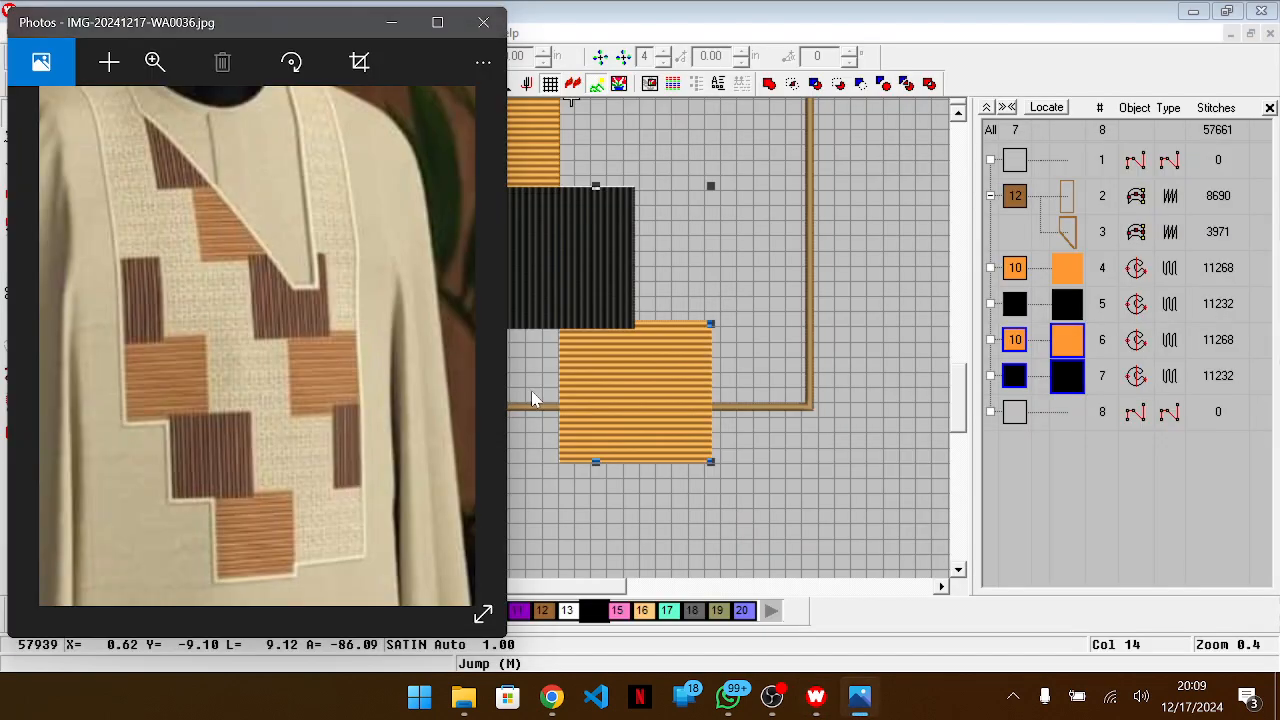
{"action": "key", "text": "alt+Tab"}
{"action": "scroll", "coordinate": [562, 384], "scroll_direction": "up", "scroll_amount": 2}
{"action": "scroll", "coordinate": [562, 384], "scroll_direction": "down", "scroll_amount": 2}
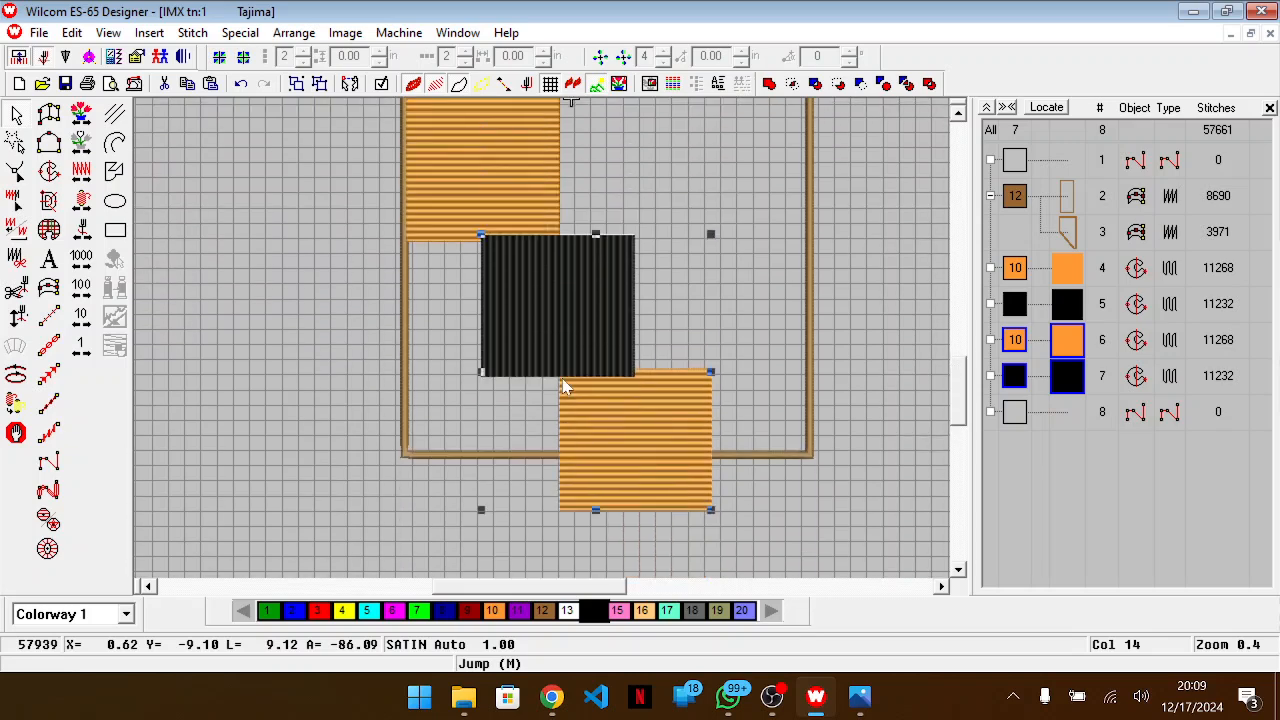
{"action": "scroll", "coordinate": [562, 384], "scroll_direction": "up", "scroll_amount": 6}
{"action": "scroll", "coordinate": [562, 380], "scroll_direction": "down", "scroll_amount": 10}
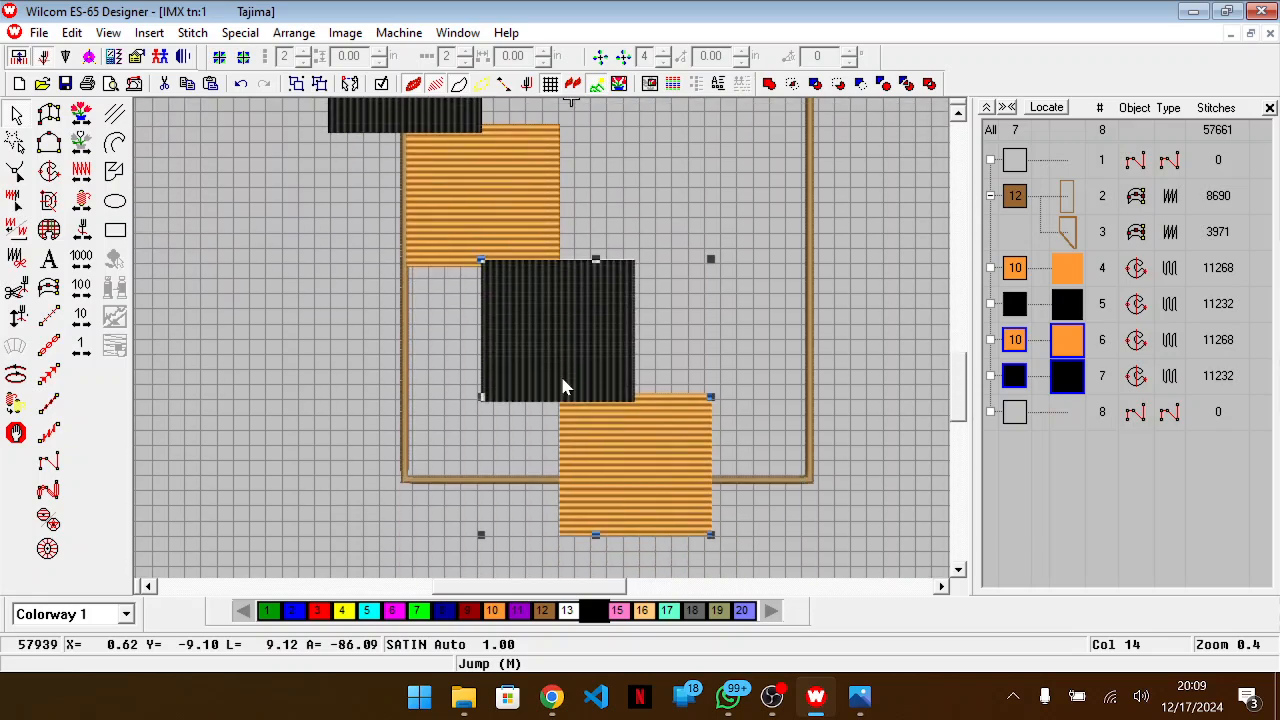
{"action": "scroll", "coordinate": [562, 378], "scroll_direction": "down", "scroll_amount": 1}
{"action": "scroll", "coordinate": [563, 386], "scroll_direction": "up", "scroll_amount": 4}
{"action": "scroll", "coordinate": [563, 386], "scroll_direction": "down", "scroll_amount": 1}
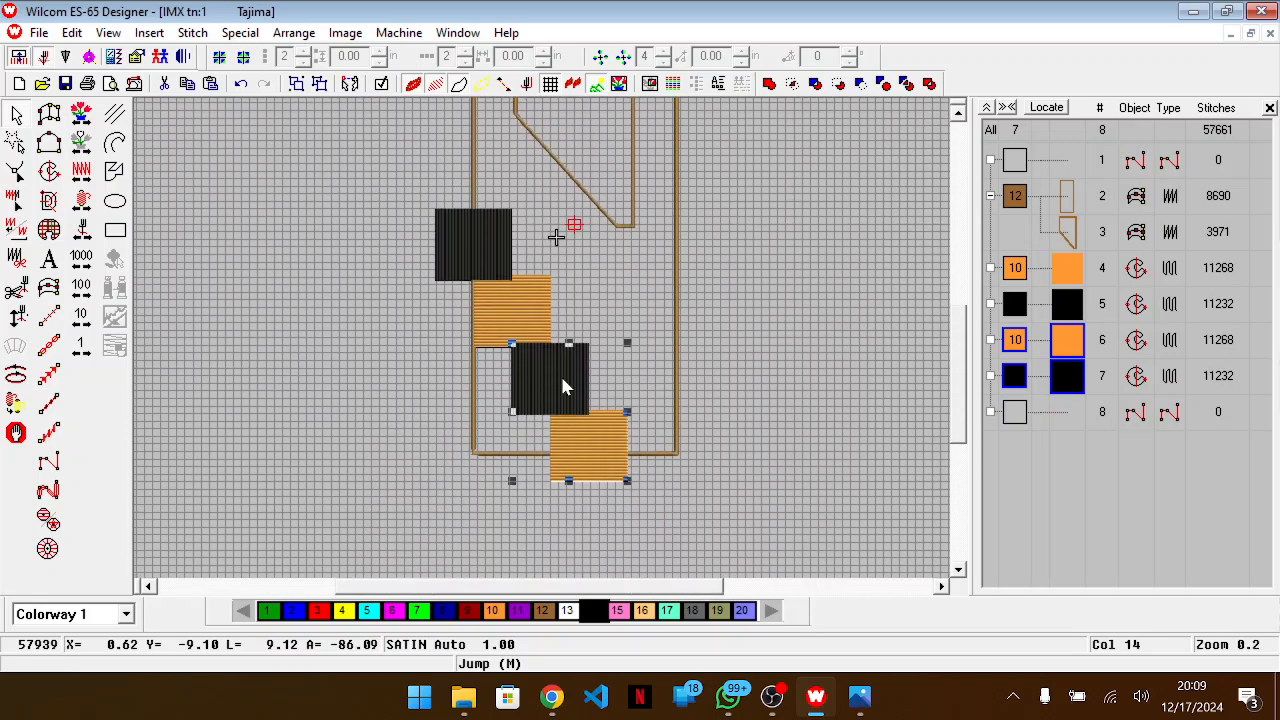
{"action": "key", "text": "alt+Tab"}
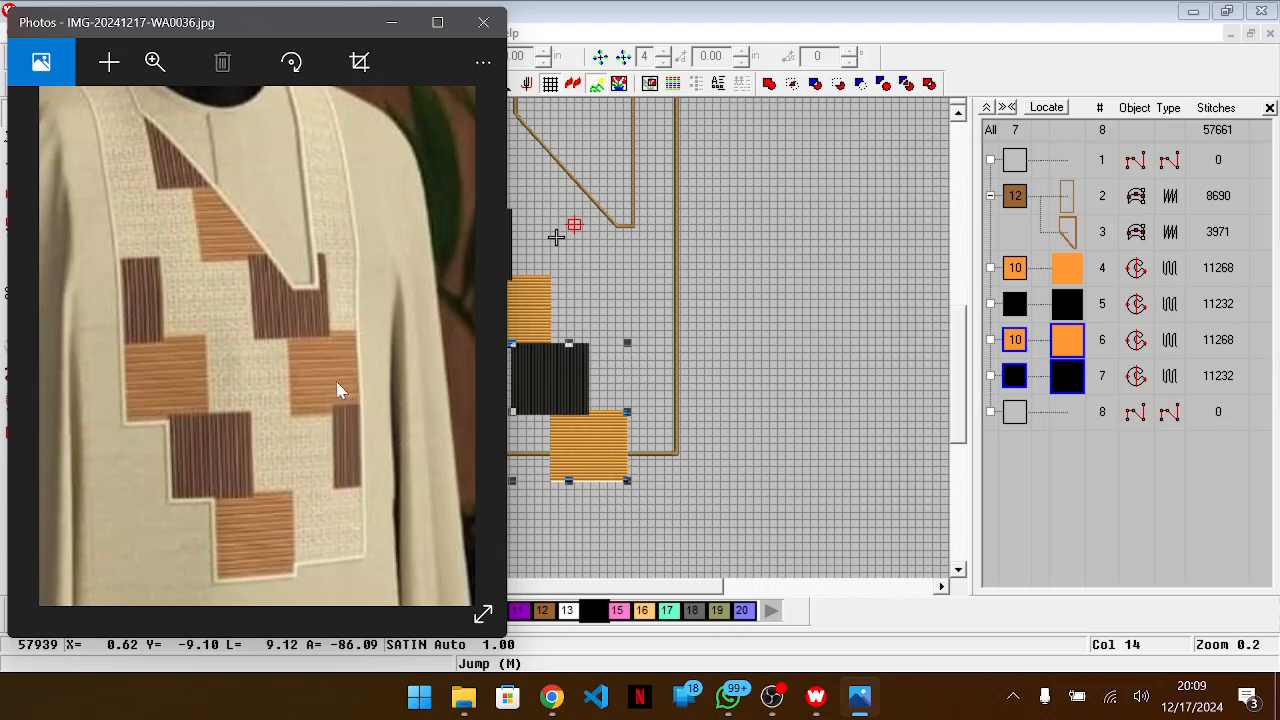
Copy all four staircase blocks and place the pasted set to the right of the outer outline
{"action": "left_click", "coordinate": [629, 318]}
{"action": "left_click_drag", "start_coordinate": [359, 157], "coordinate": [680, 507]}
{"action": "key", "text": "ctrl+c"}
{"action": "key", "text": "ctrl+v"}
{"action": "left_click_drag", "start_coordinate": [589, 327], "coordinate": [836, 275]}
Mirror the pasted four-block set in Y and in X so that it descends rightwards starting with an orange block
{"action": "key", "text": "alt+Tab"}
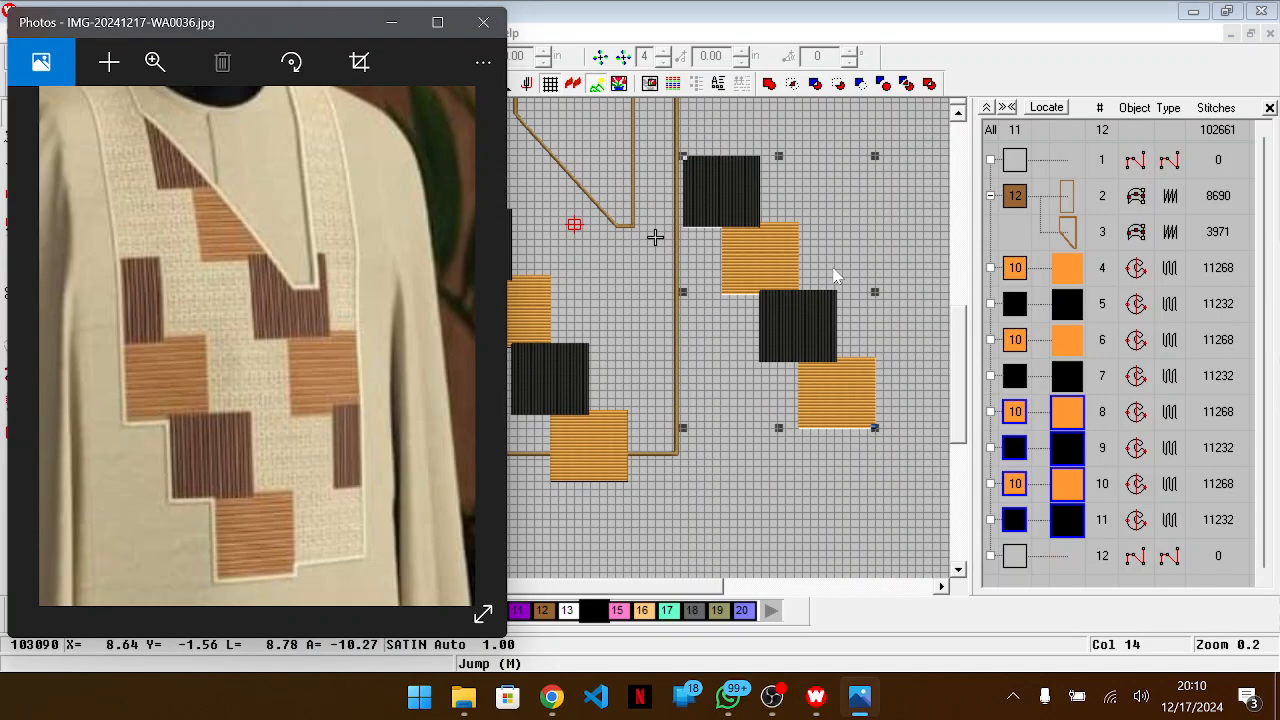
{"action": "right_click", "coordinate": [836, 275]}
{"action": "mouse_move", "coordinate": [960, 618]}
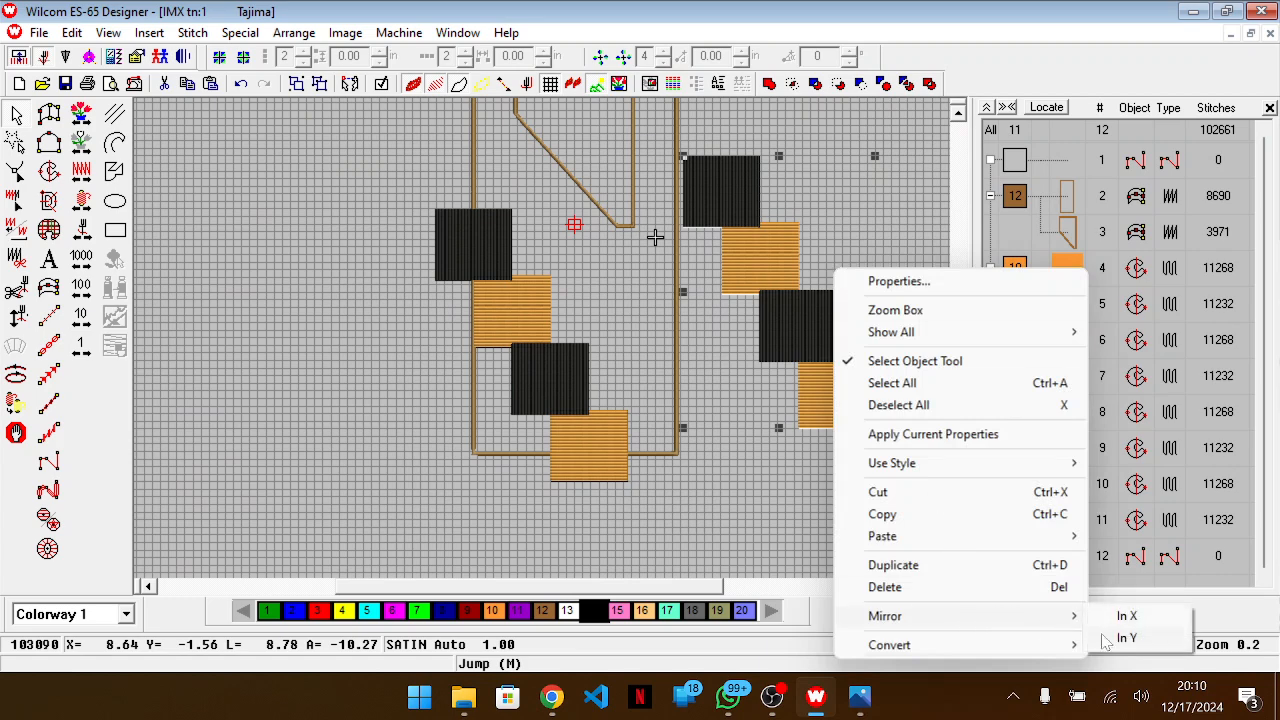
{"action": "left_click", "coordinate": [1115, 638]}
{"action": "key", "text": "alt+Tab"}
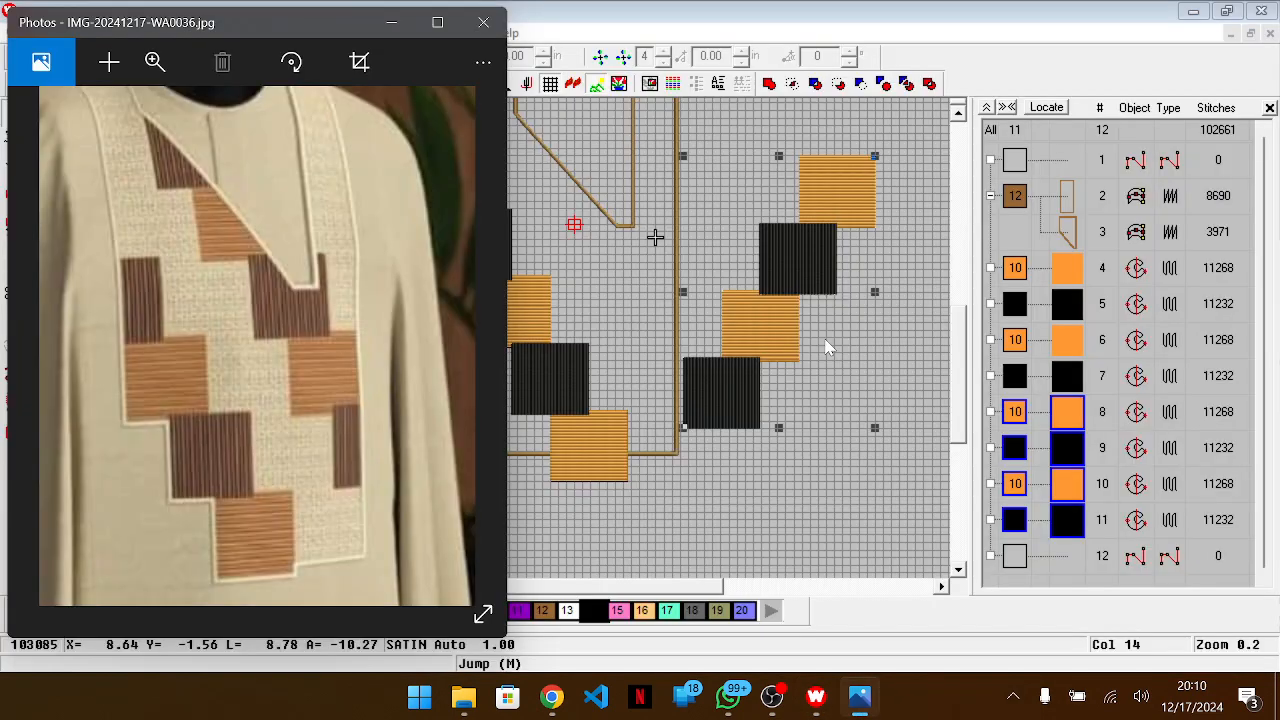
{"action": "key", "text": "alt+Tab"}
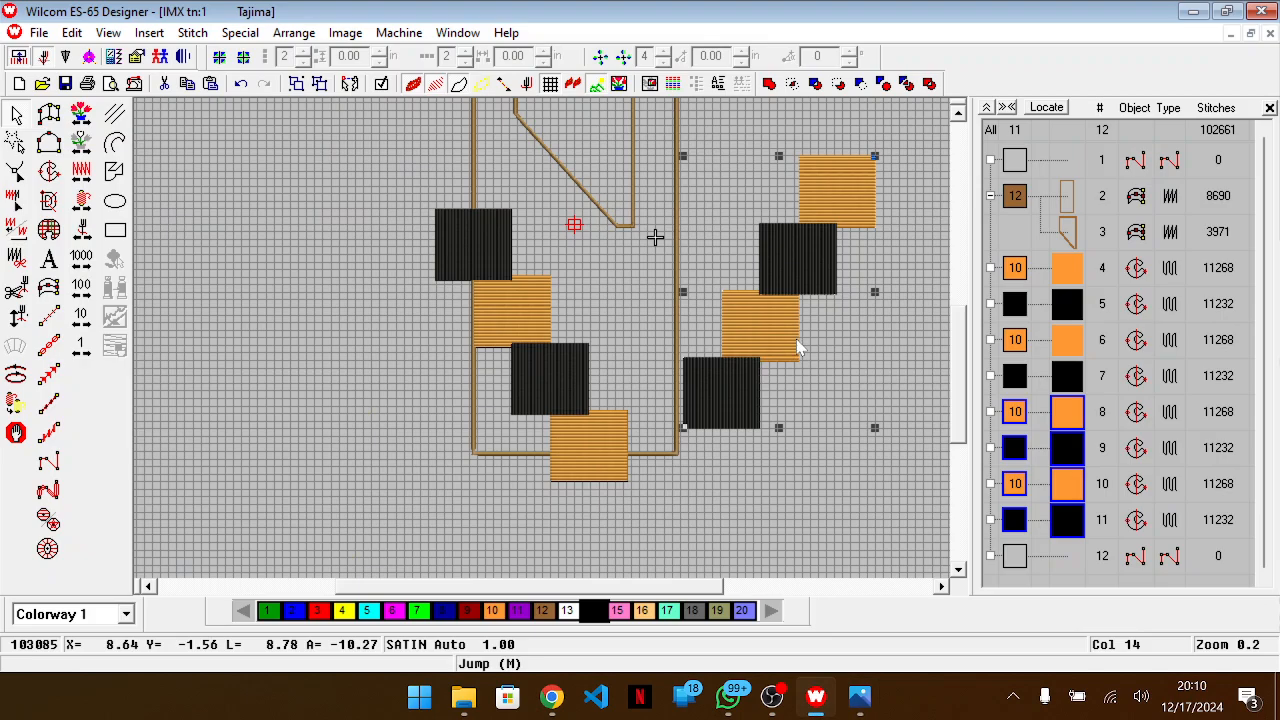
{"action": "right_click", "coordinate": [796, 343]}
{"action": "mouse_move", "coordinate": [966, 634]}
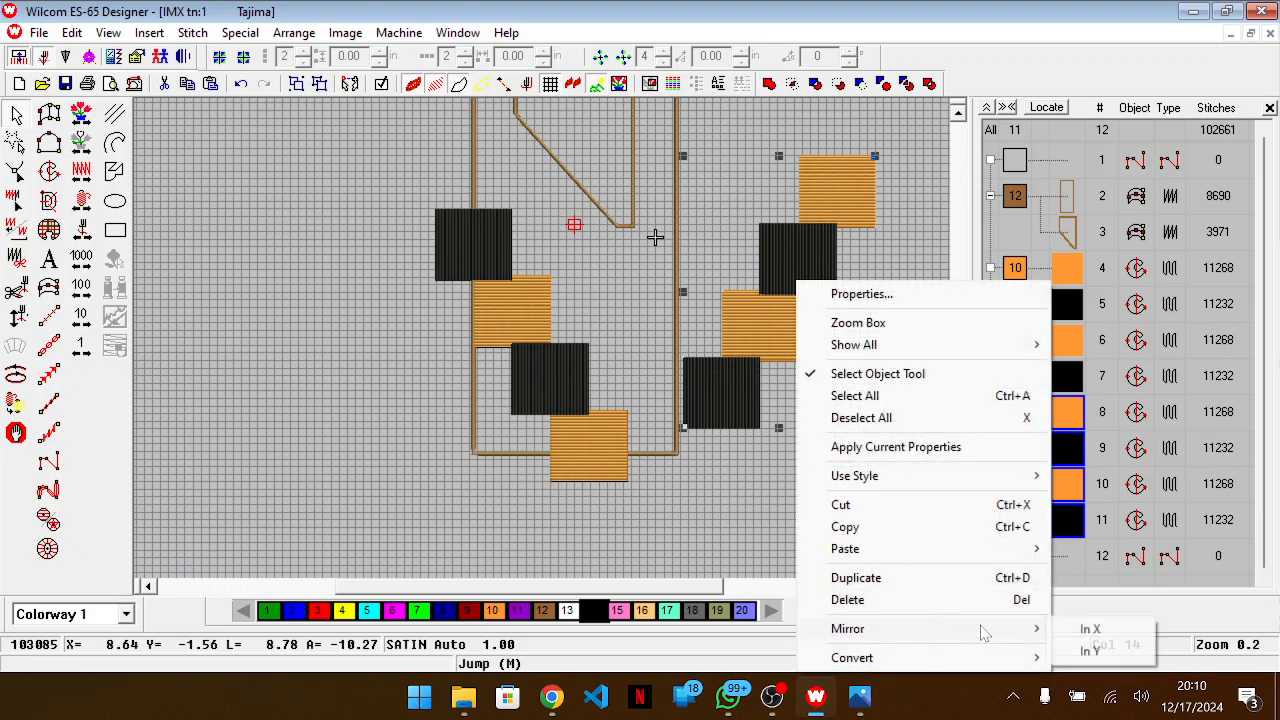
{"action": "left_click", "coordinate": [1093, 630]}
{"action": "key", "text": "alt+Tab"}
{"action": "key", "text": "alt+Tab"}
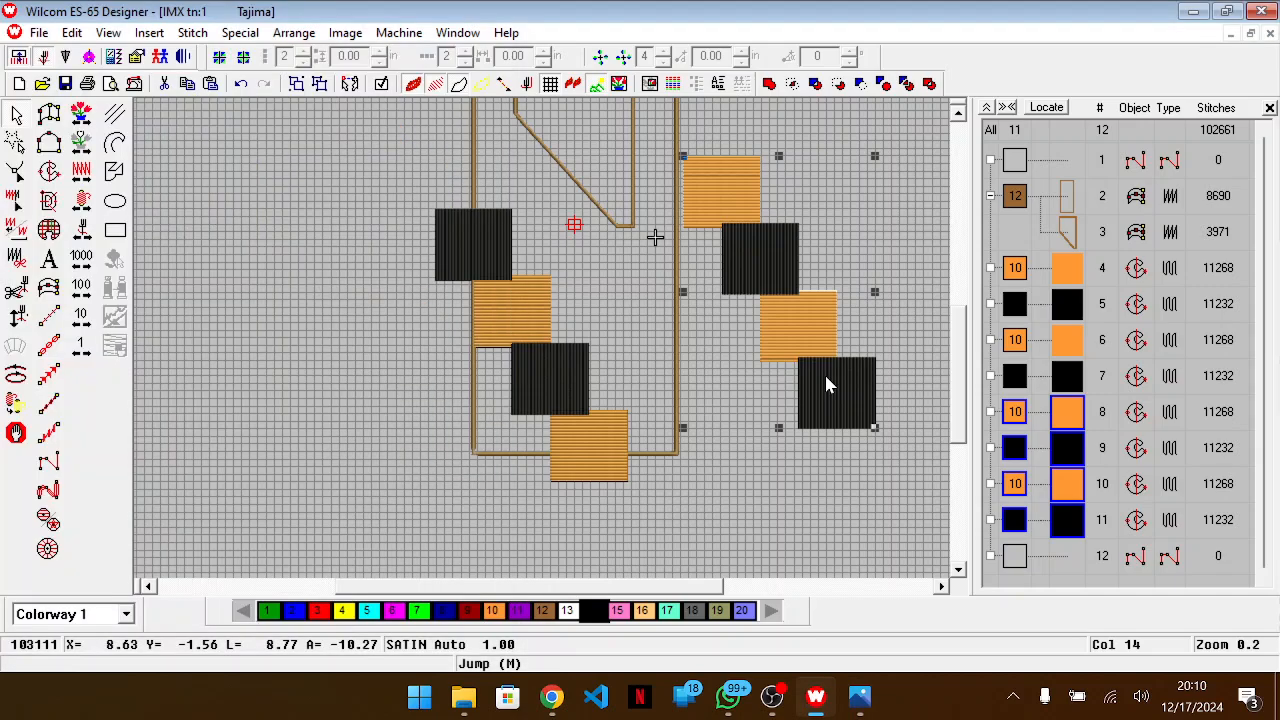
Move the mirrored set onto the right half of the outlined panel beside the first staircase and nudge it slightly down
{"action": "left_click_drag", "start_coordinate": [770, 390], "coordinate": [620, 365]}
{"action": "key", "text": "alt+Tab"}
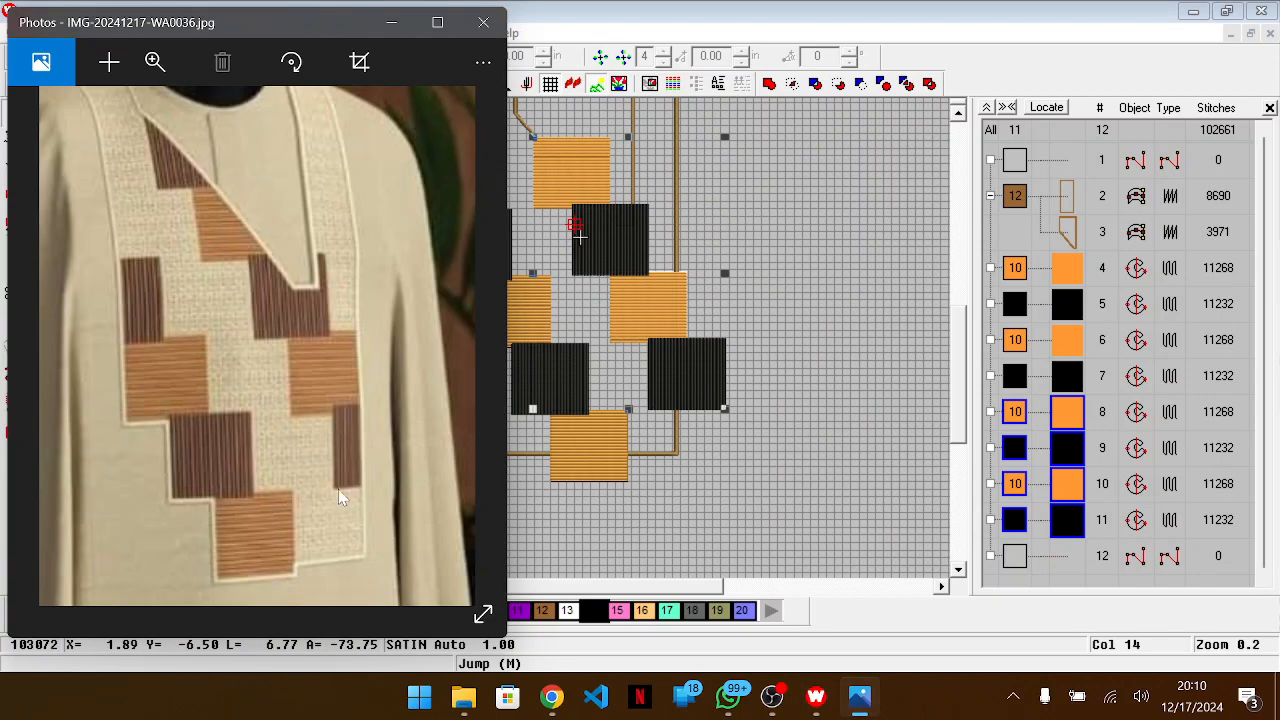
{"action": "key", "text": "alt+Tab"}
{"action": "scroll", "coordinate": [573, 445], "scroll_direction": "down", "scroll_amount": 2}
{"action": "key", "text": "z"}
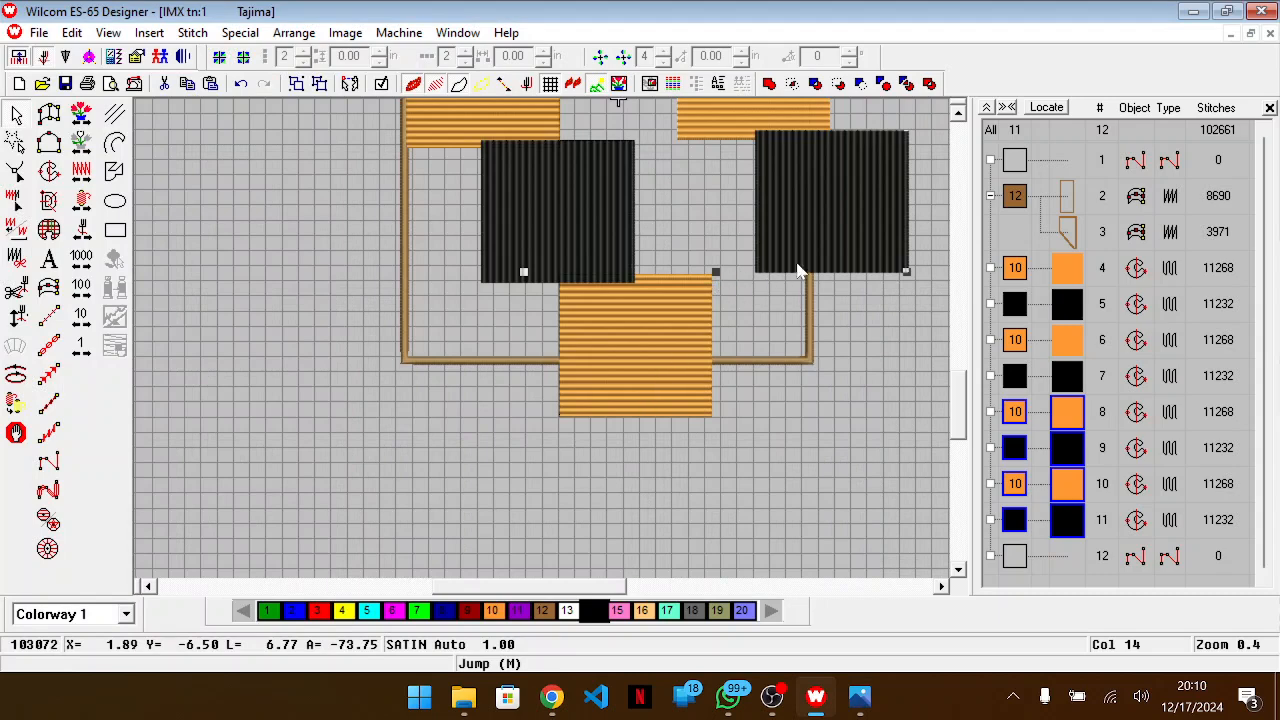
{"action": "left_click_drag", "start_coordinate": [733, 216], "coordinate": [733, 216]}
{"action": "key", "text": "Down"}
{"action": "key", "text": "Down"}
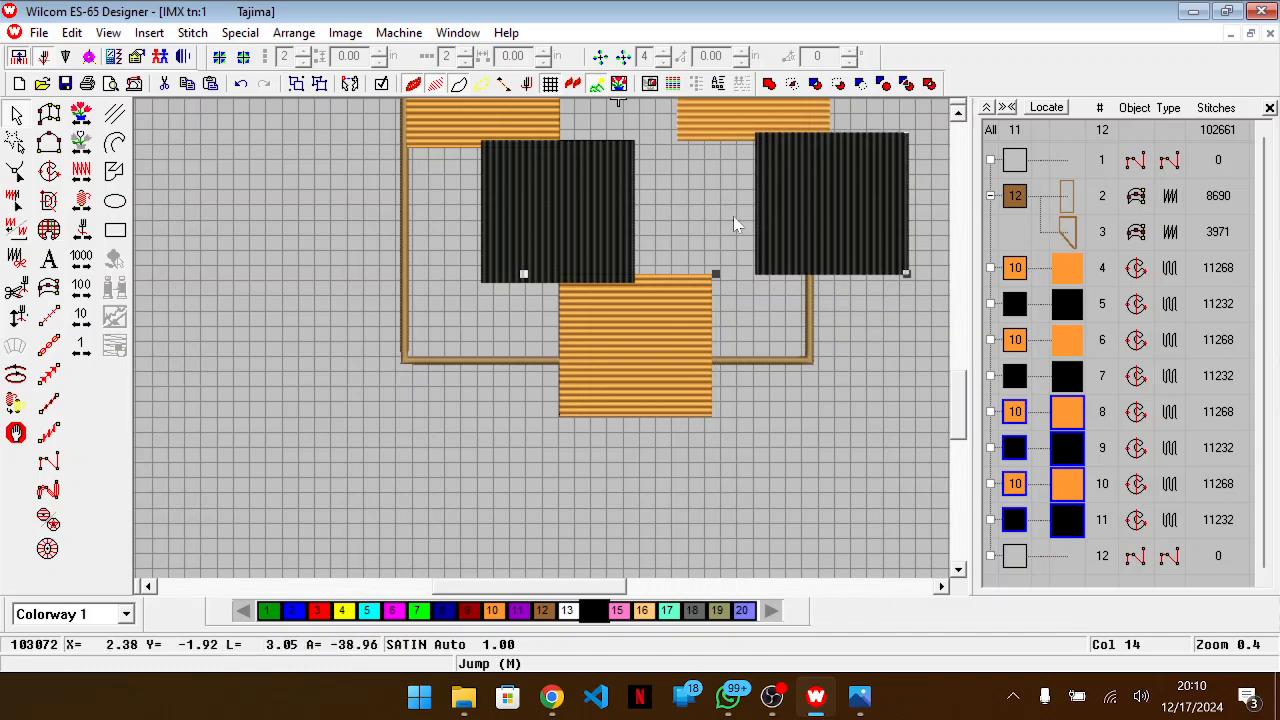
Compare the layout with the reference photo, scale the right-hand staircase down slightly, and group its four blocks
{"action": "scroll", "coordinate": [733, 216], "scroll_direction": "up", "scroll_amount": 5}
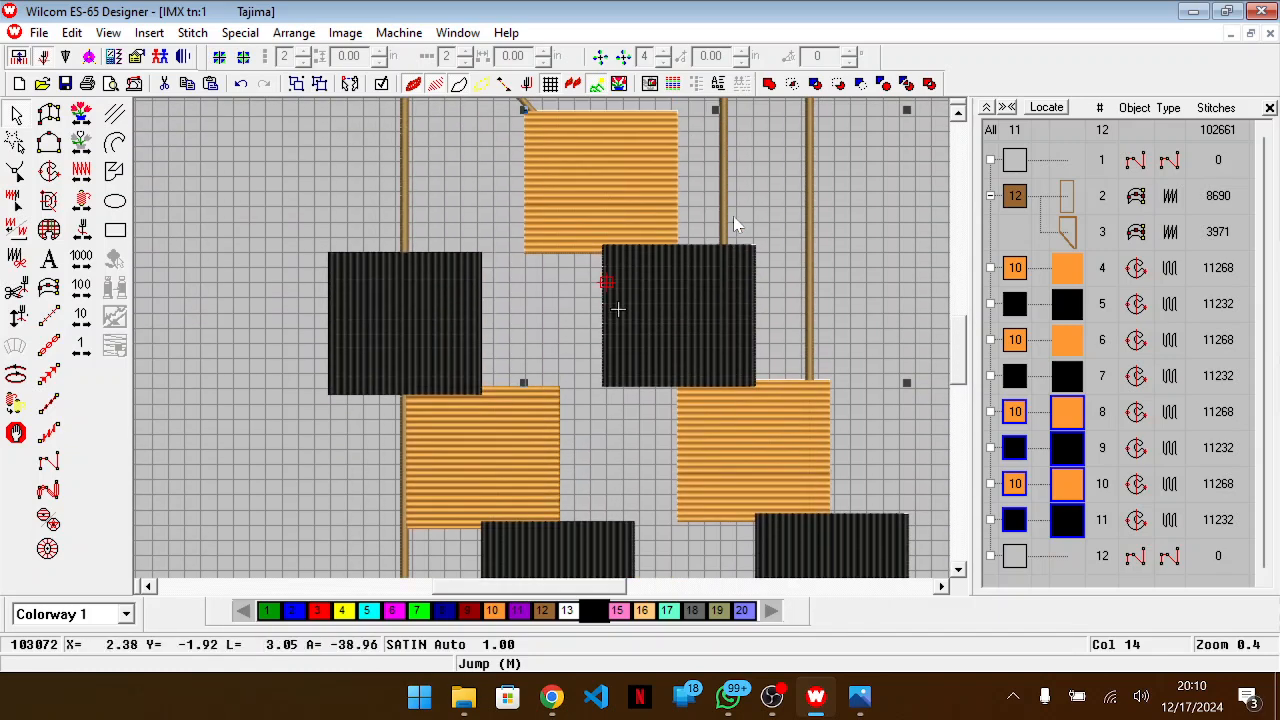
{"action": "key", "text": "alt+Tab"}
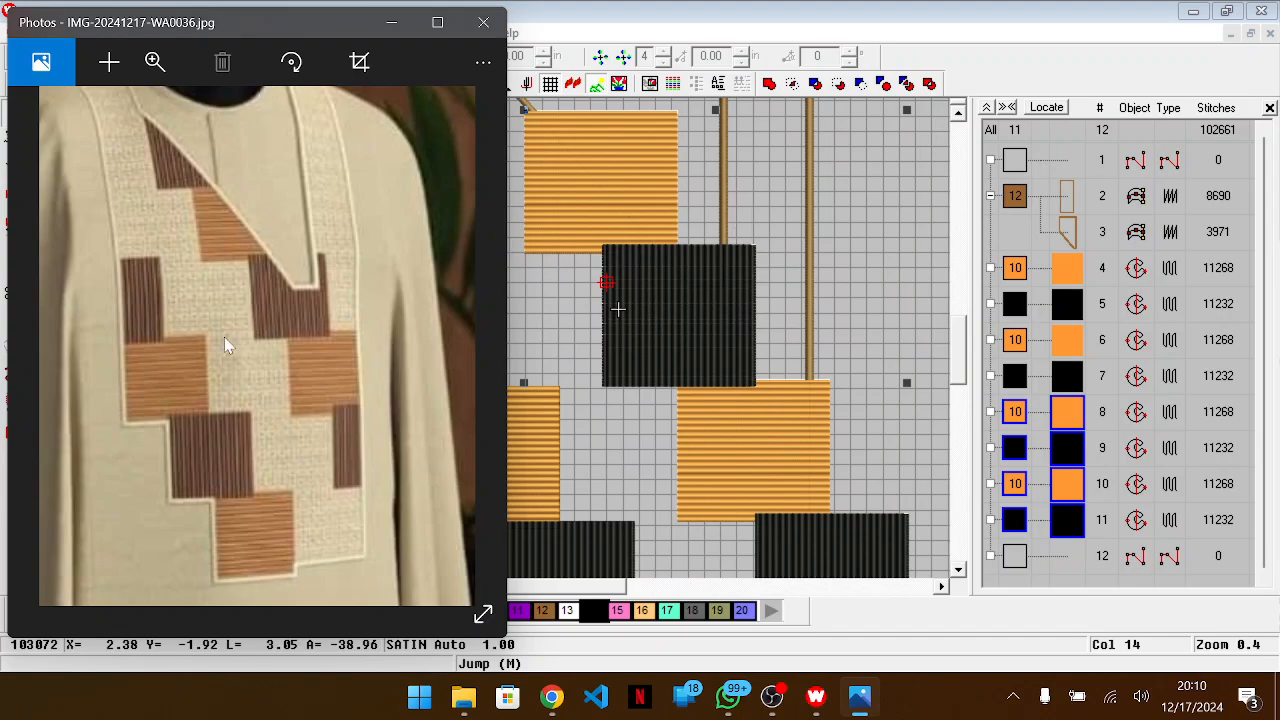
{"action": "left_click", "coordinate": [655, 390]}
{"action": "scroll", "coordinate": [688, 273], "scroll_direction": "down", "scroll_amount": 2}
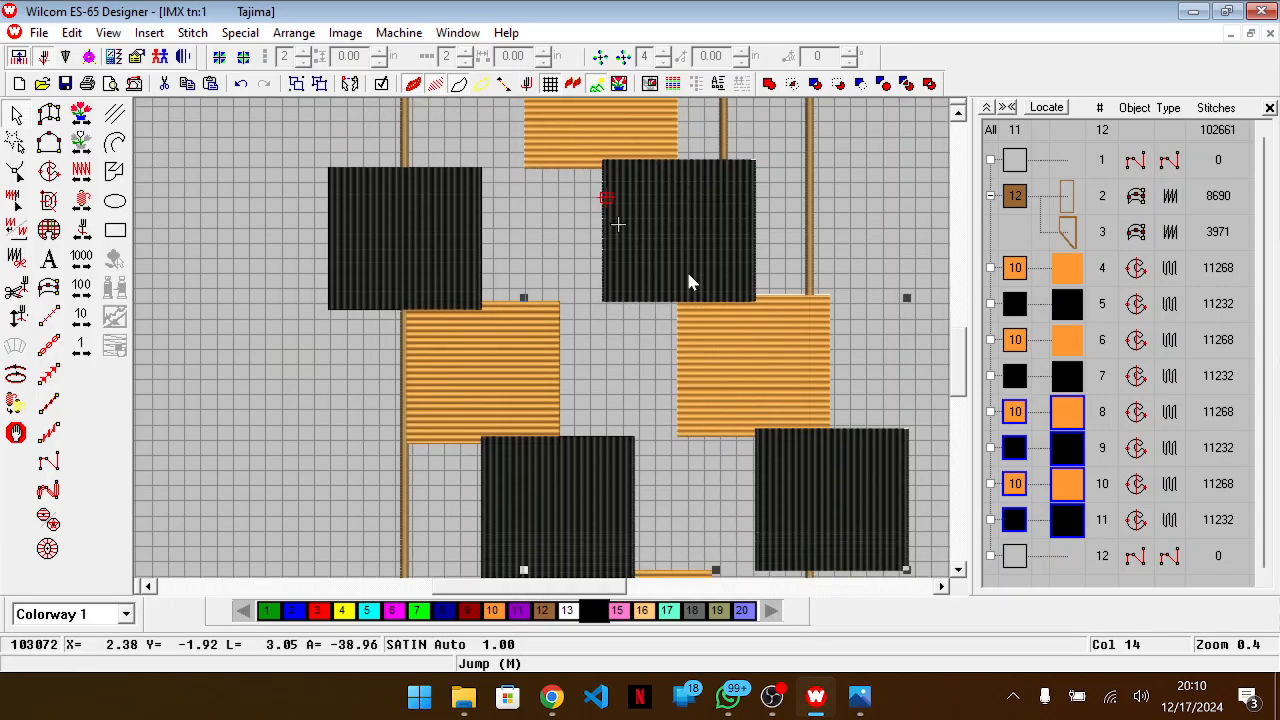
{"action": "key", "text": "shift+z"}
{"action": "left_click_drag", "start_coordinate": [532, 453], "coordinate": [538, 447]}
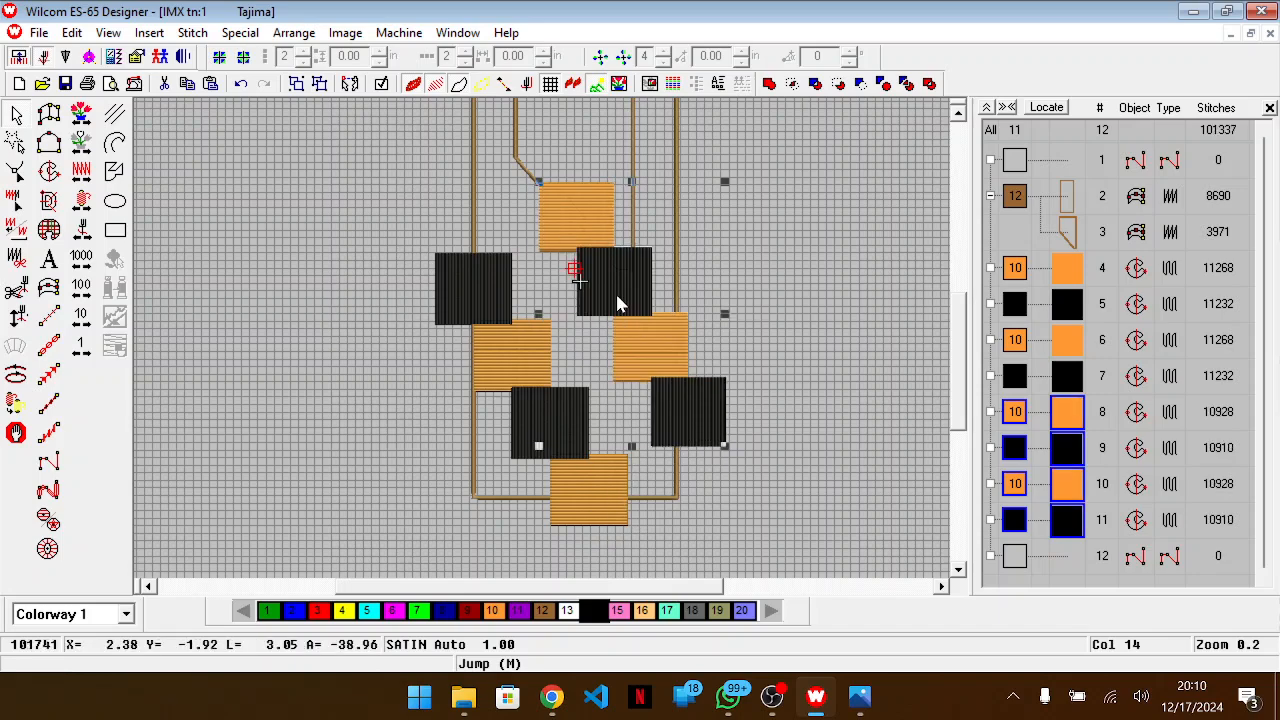
{"action": "key", "text": "ctrl+g"}
Select the four blocks of the left staircase and scale them down slightly to match the right set
{"action": "left_click", "coordinate": [390, 231]}
{"action": "left_click_drag", "start_coordinate": [390, 230], "coordinate": [644, 484]}
{"action": "left_click_drag", "start_coordinate": [551, 417], "coordinate": [541, 406]}
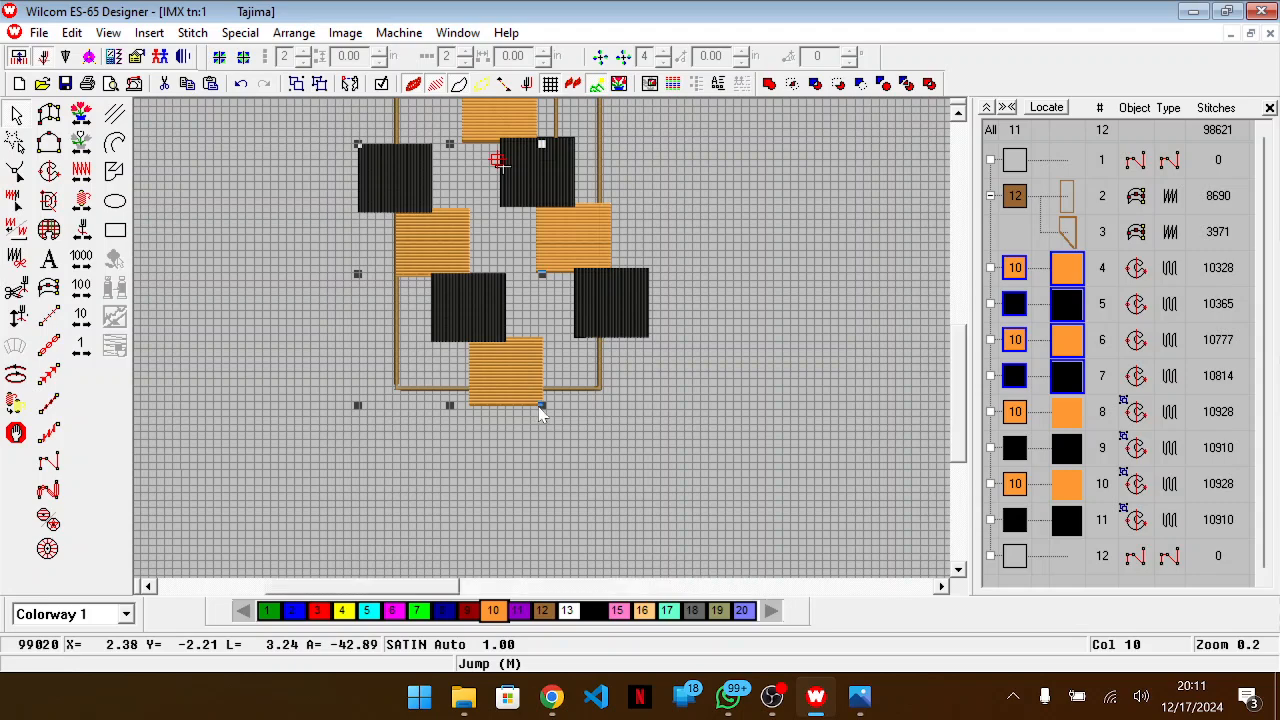
Nudge the grouped right-hand staircase down slightly to bring its blocks closer to level with the left staircase
{"action": "key", "text": "z"}
{"action": "left_click", "coordinate": [690, 308]}
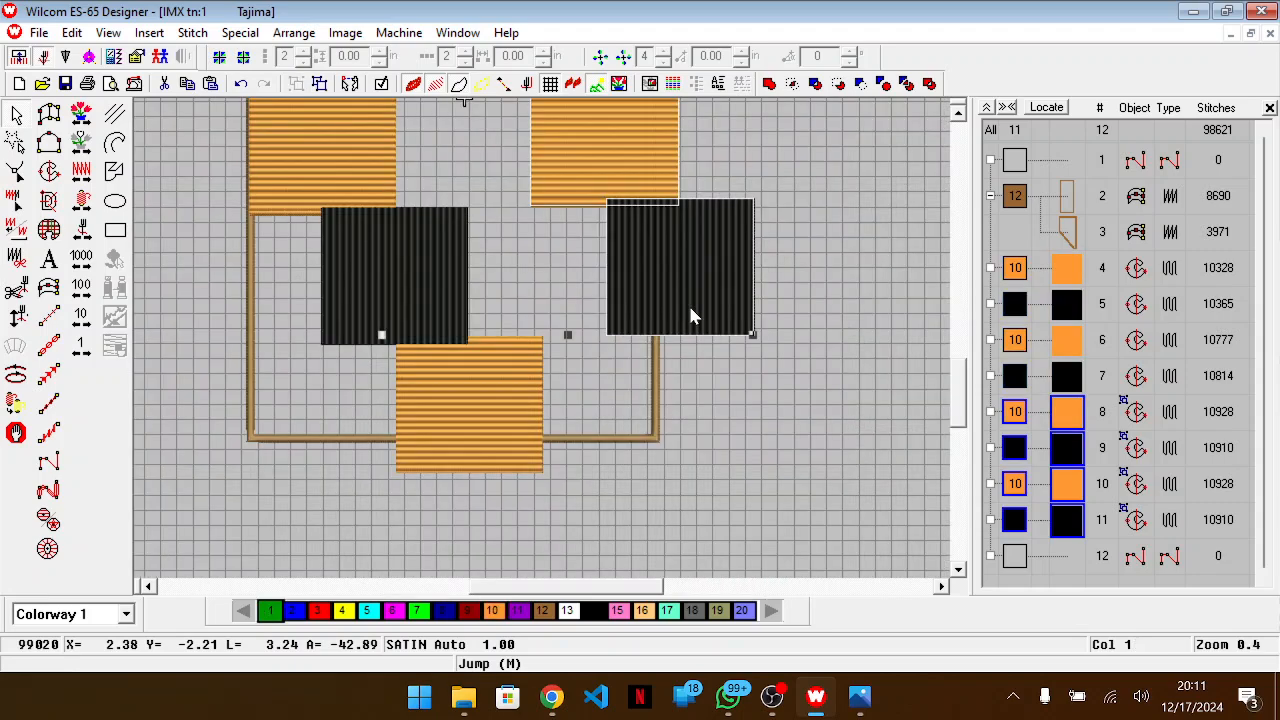
{"action": "key", "text": "Down"}
{"action": "key", "text": "Down"}
{"action": "key", "text": "Down"}
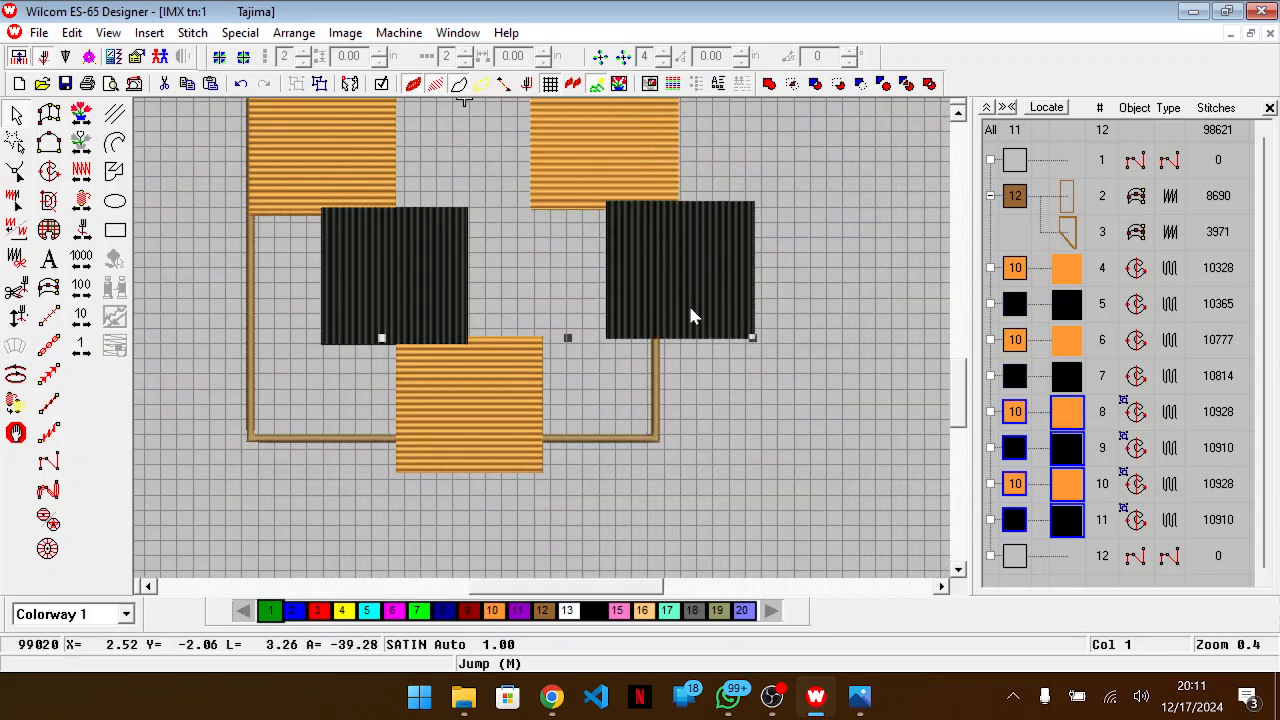
{"action": "key", "text": "shift+z"}
{"action": "scroll", "coordinate": [690, 316], "scroll_direction": "up", "scroll_amount": 4}
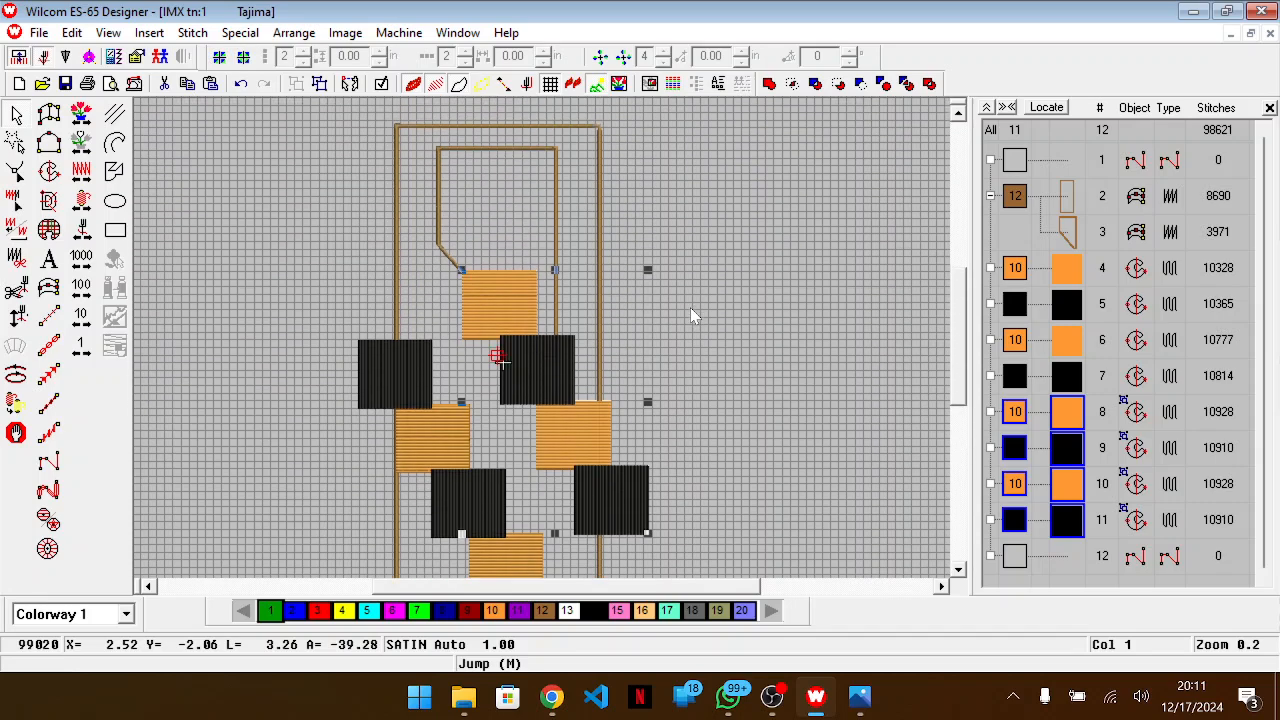
Ungroup the four blocks of the right-hand staircase
{"action": "key", "text": "alt+Tab"}
{"action": "key", "text": "alt+Tab"}
{"action": "left_click", "coordinate": [756, 272]}
{"action": "left_click", "coordinate": [479, 288]}
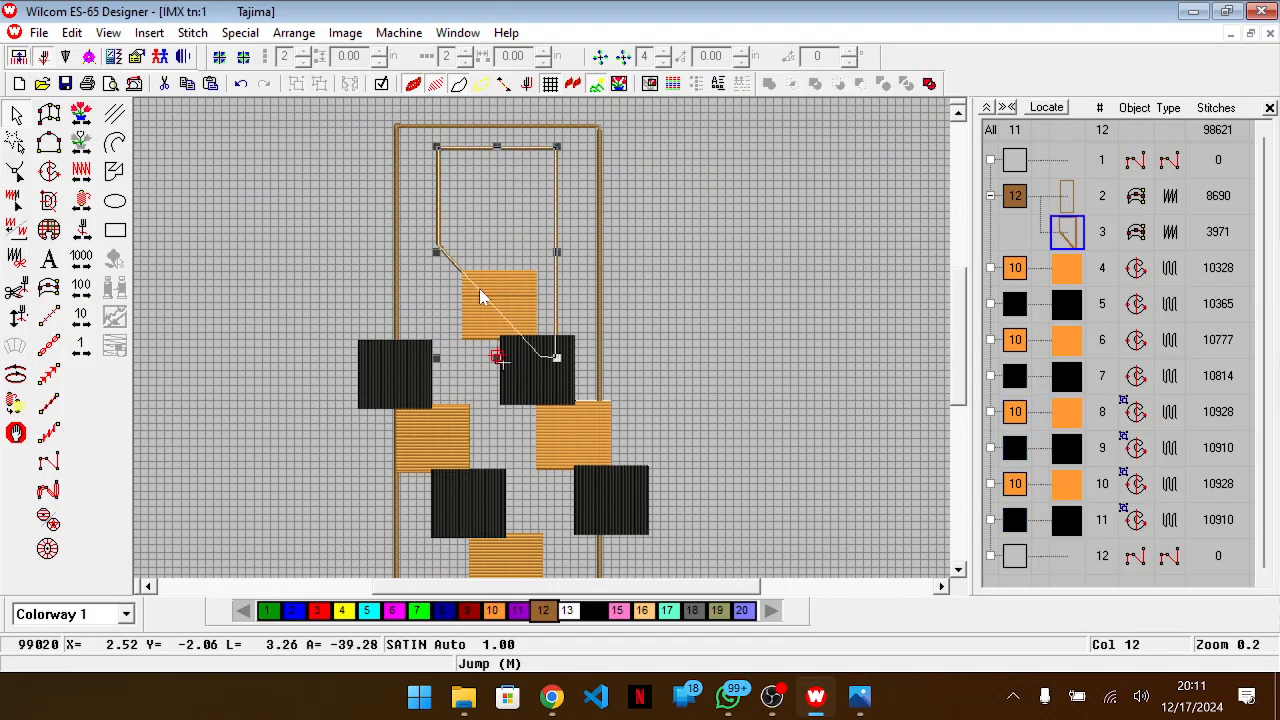
{"action": "left_click", "coordinate": [752, 298]}
{"action": "left_click", "coordinate": [569, 355]}
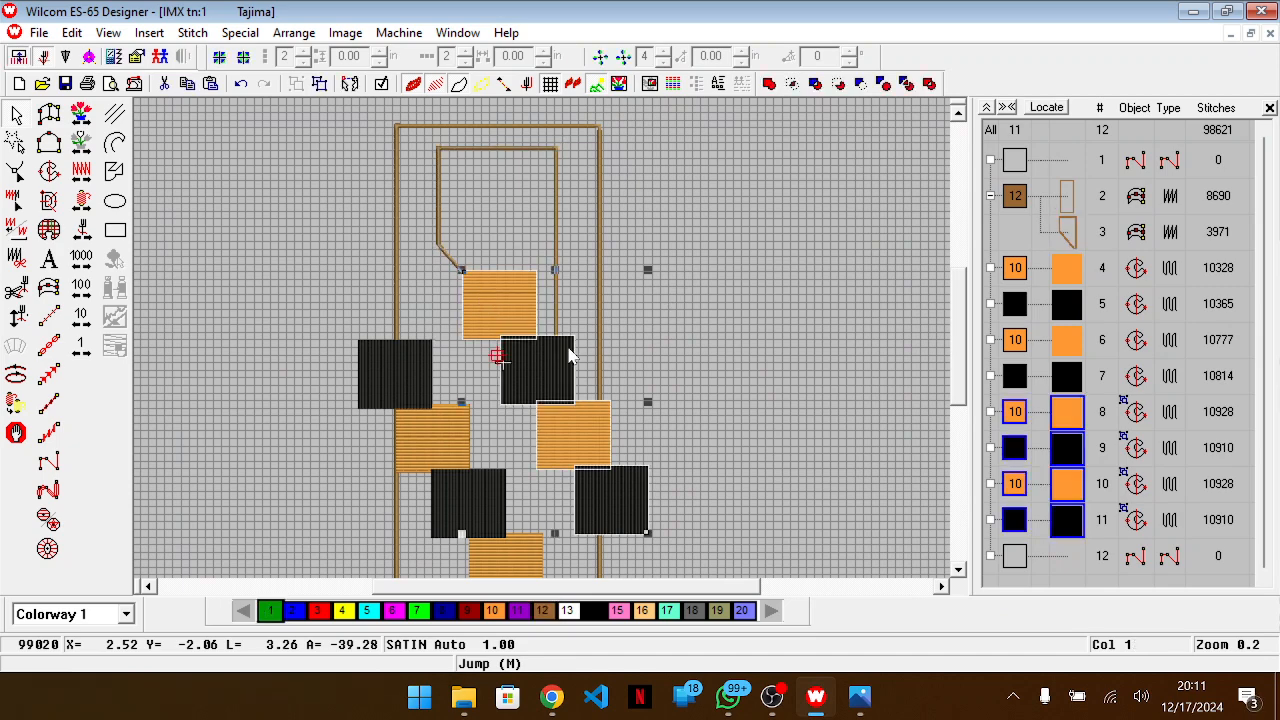
{"action": "key", "text": "ctrl+u"}
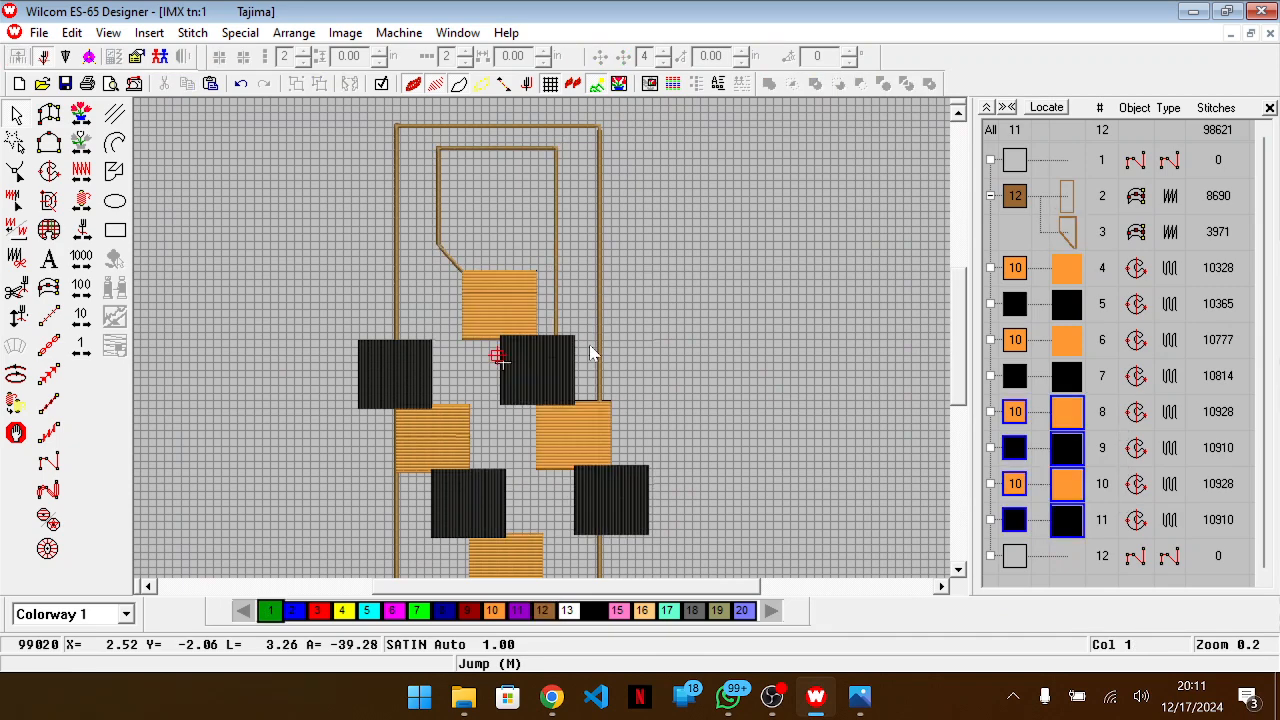
Duplicate the right staircase's upper black block and the orange block below it, and move the pair up to the staircase's upper end
{"action": "left_click", "coordinate": [573, 355]}
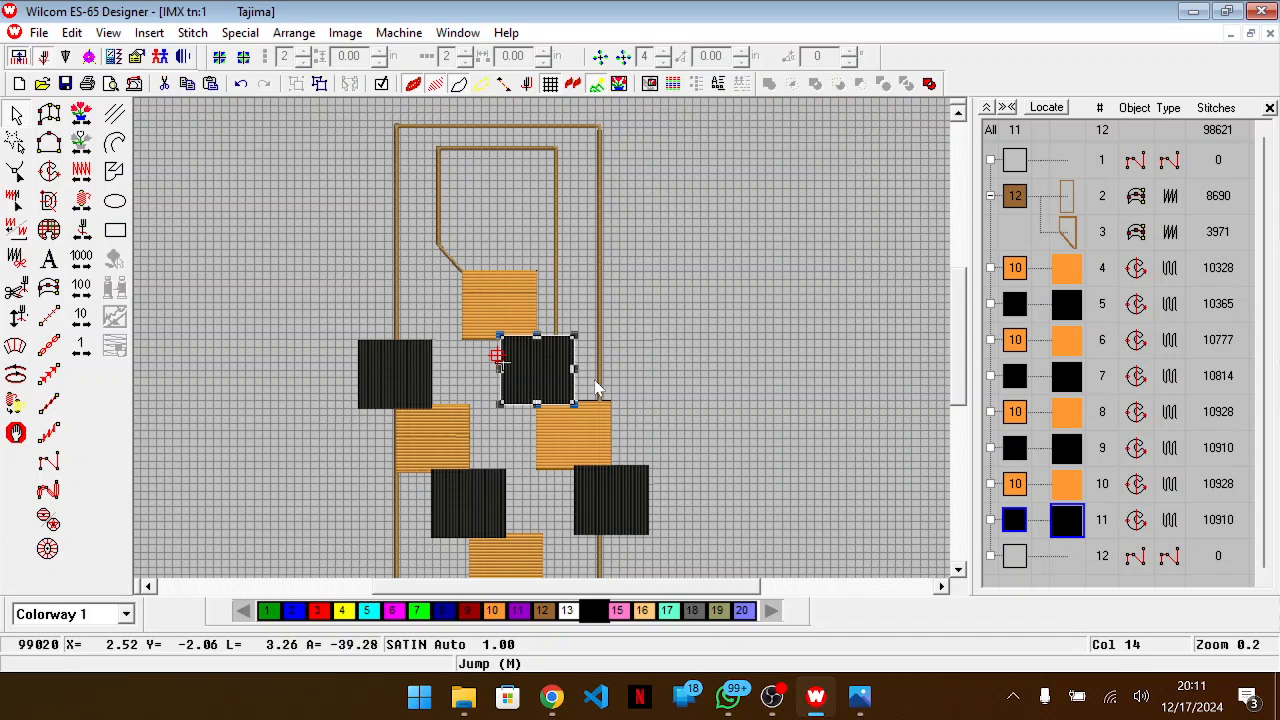
{"action": "left_click", "coordinate": [605, 415], "text": "ctrl"}
{"action": "key", "text": "ctrl+d"}
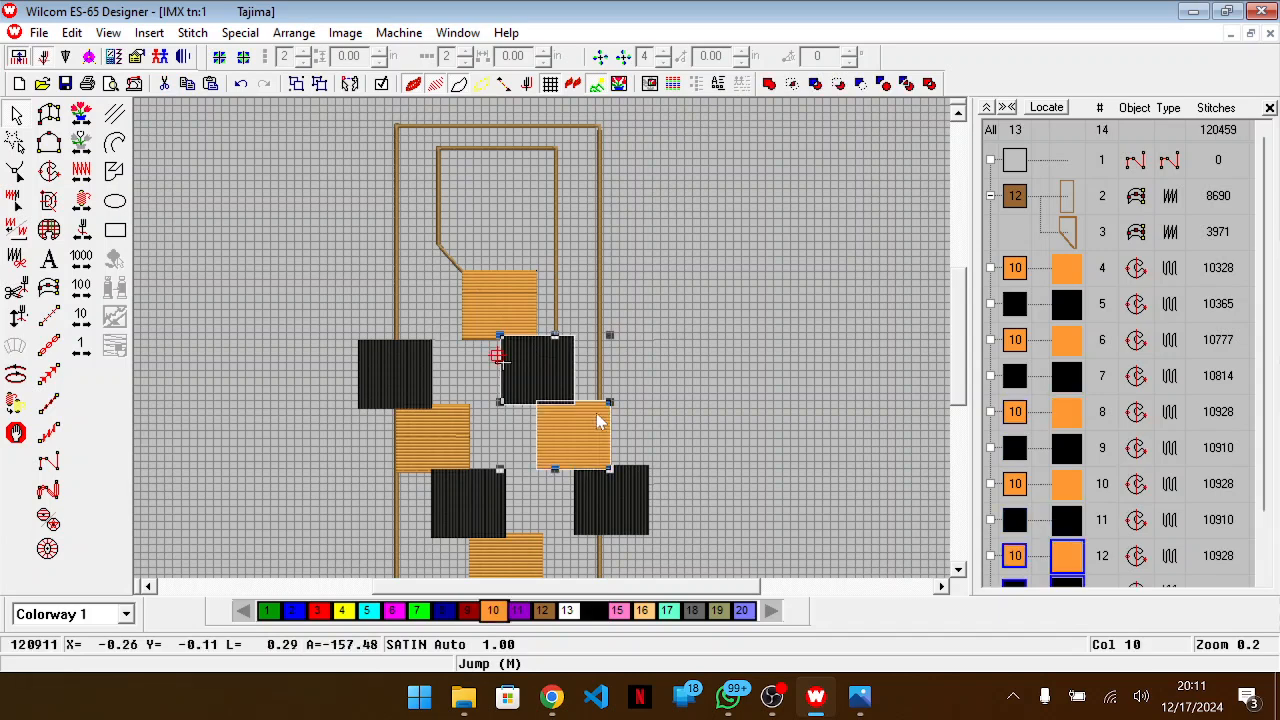
{"action": "left_click_drag", "start_coordinate": [584, 393], "coordinate": [508, 267]}
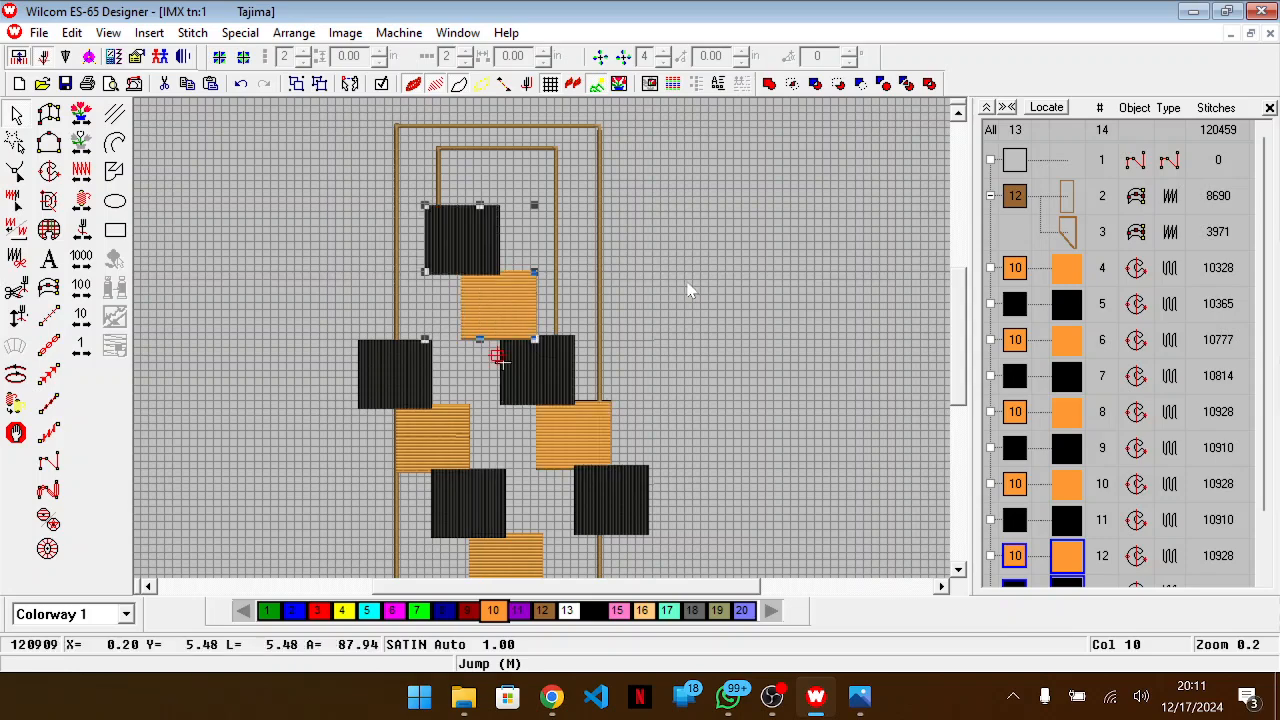
Delete the duplicated orange block that overlaps the original, keeping only the new black block
{"action": "left_click", "coordinate": [748, 283]}
{"action": "scroll", "coordinate": [1076, 547], "scroll_direction": "down", "scroll_amount": 2}
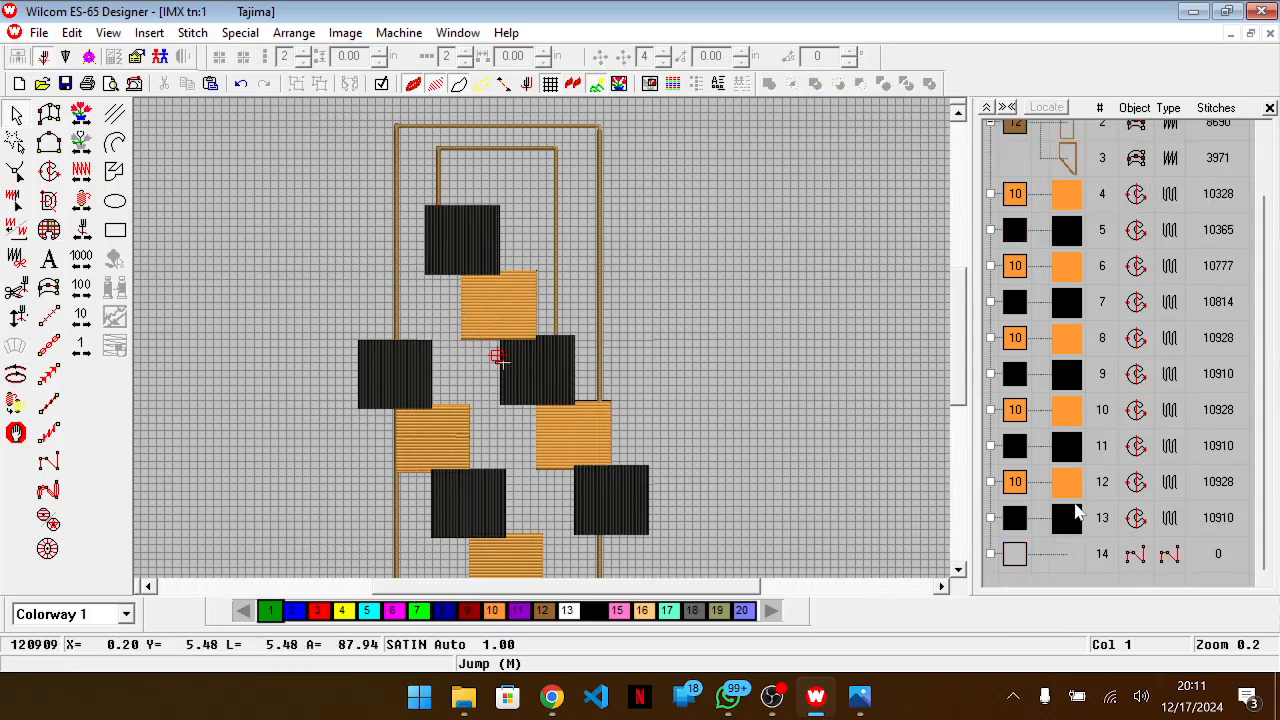
{"action": "left_click", "coordinate": [1075, 496]}
{"action": "key", "text": "Delete"}
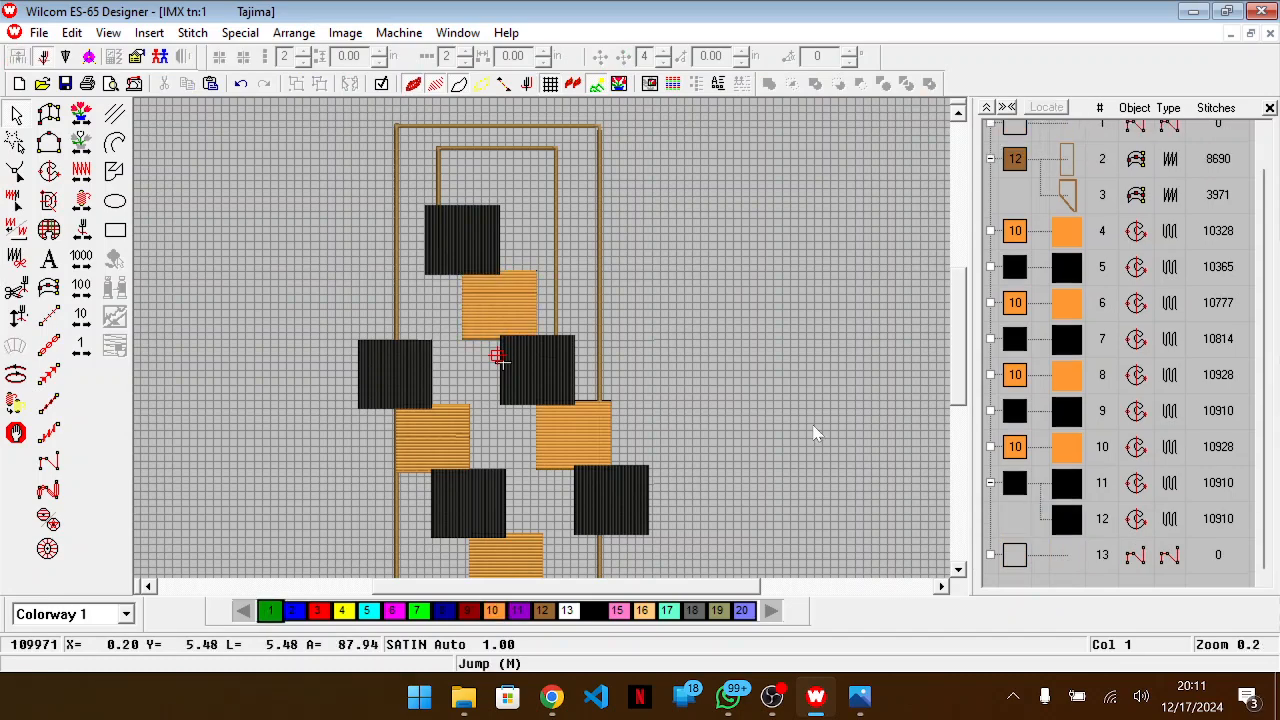
Check the reference photo and move the two brown outlines to the end of the stitching order so they lie over the blocks
{"action": "key", "text": "alt+Tab"}
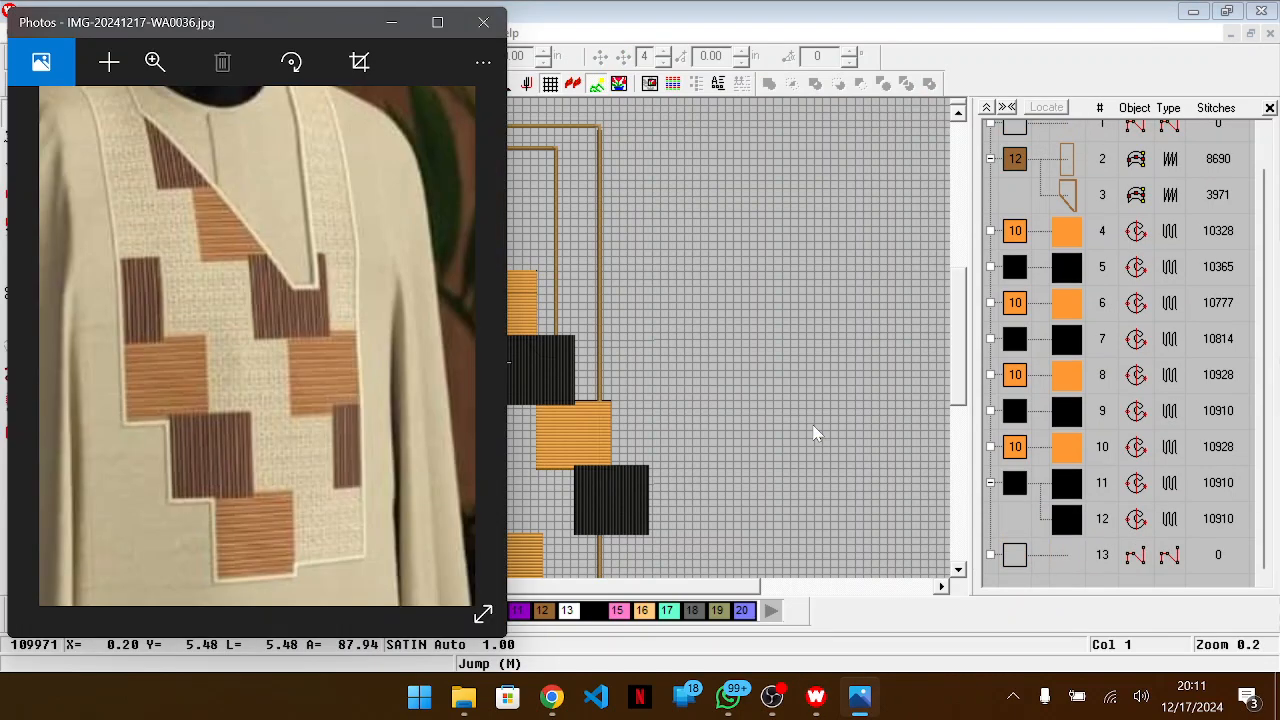
{"action": "key", "text": "alt+Tab"}
{"action": "scroll", "coordinate": [486, 318], "scroll_direction": "up", "scroll_amount": 3}
{"action": "scroll", "coordinate": [486, 318], "scroll_direction": "up", "scroll_amount": 1}
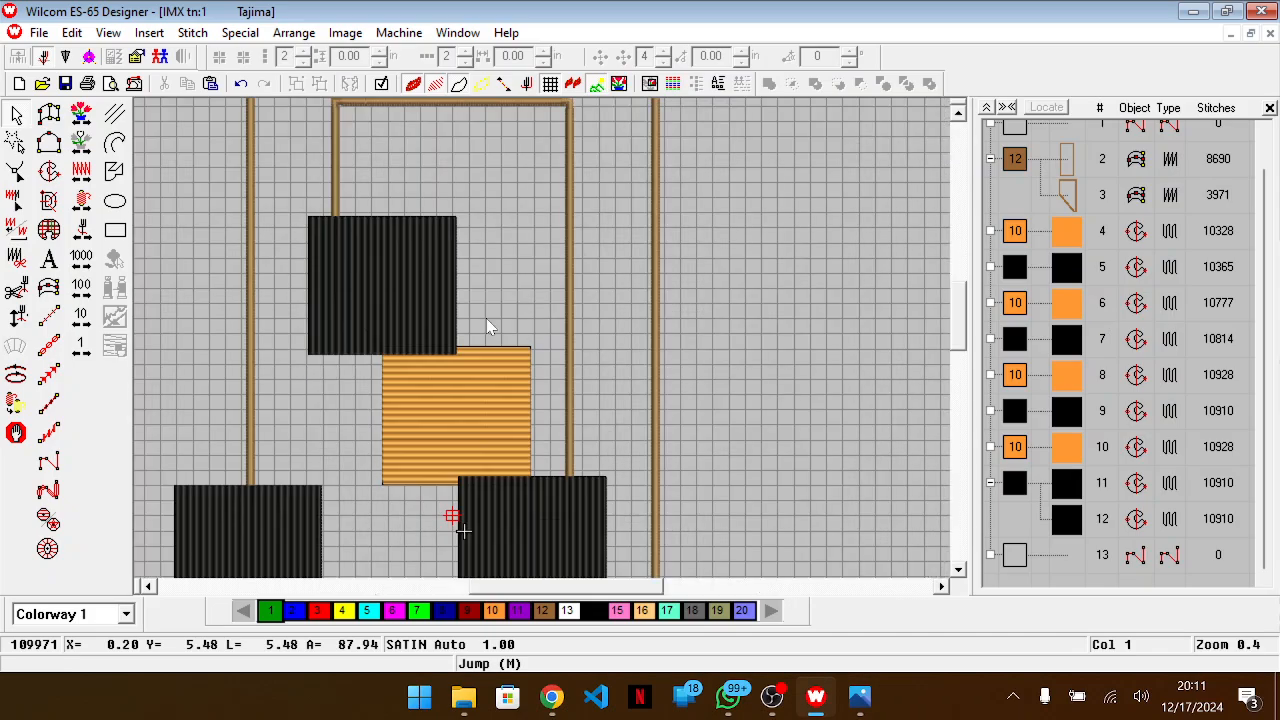
{"action": "left_click", "coordinate": [1018, 162]}
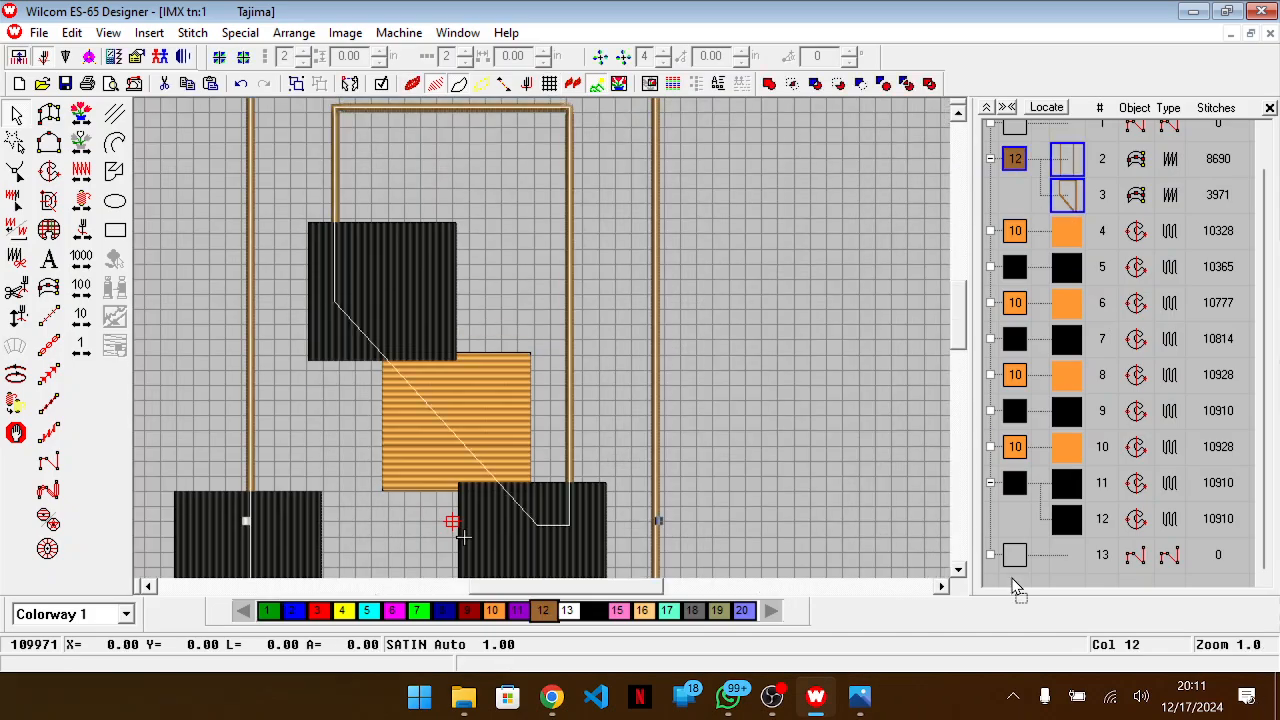
{"action": "left_click_drag", "start_coordinate": [1019, 543], "coordinate": [1019, 545]}
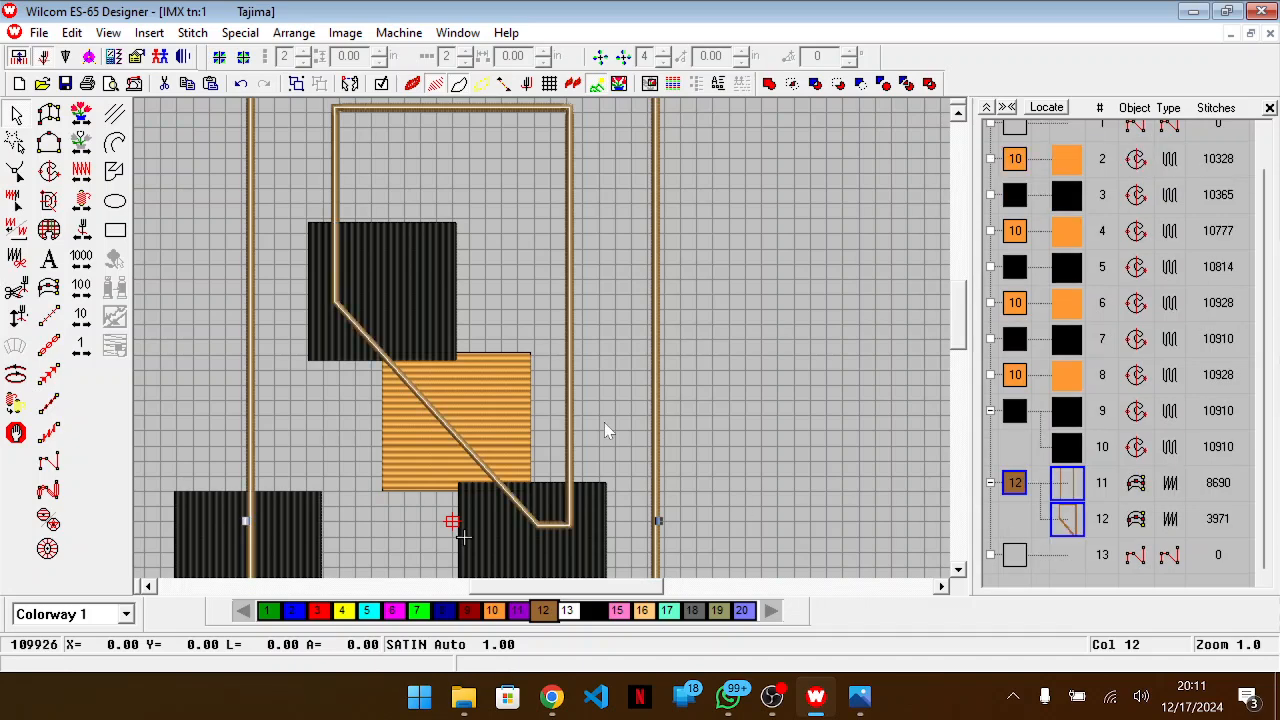
{"action": "left_click", "coordinate": [760, 266]}
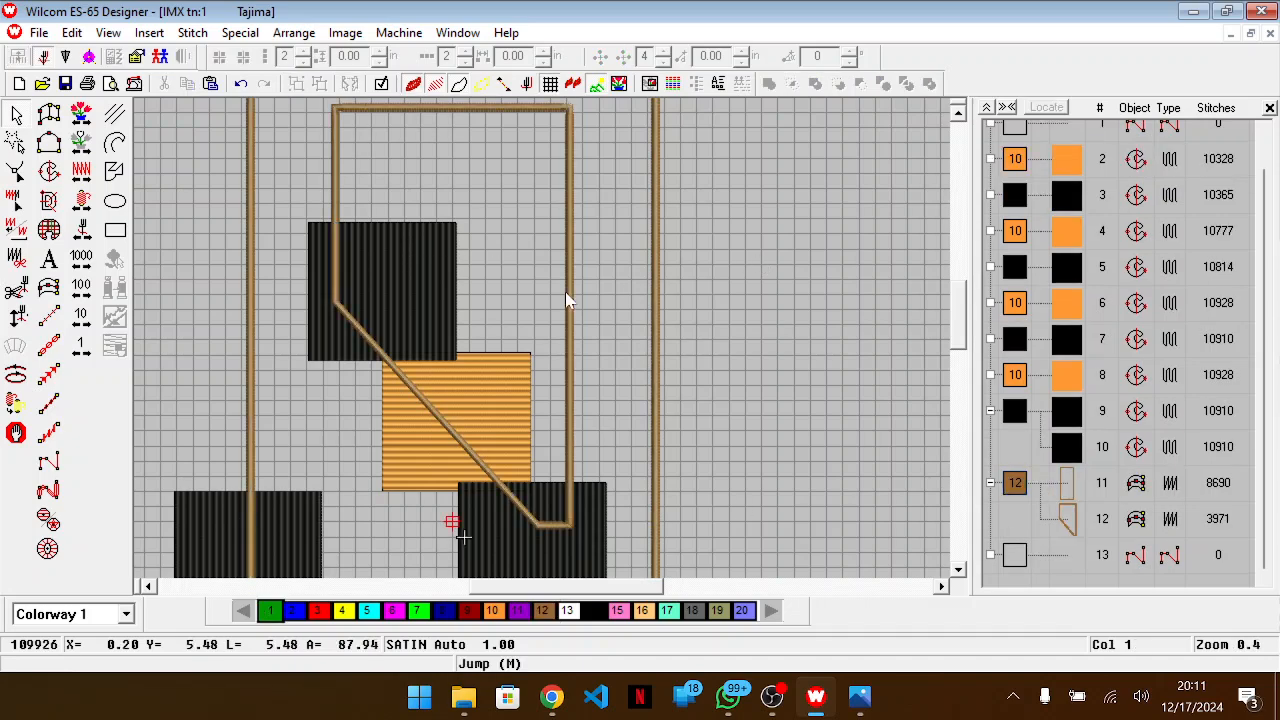
Compare the layout with the reference photo and group the four blocks of the left staircase
{"action": "scroll", "coordinate": [543, 294], "scroll_direction": "down", "scroll_amount": 2}
{"action": "key", "text": "alt+Tab"}
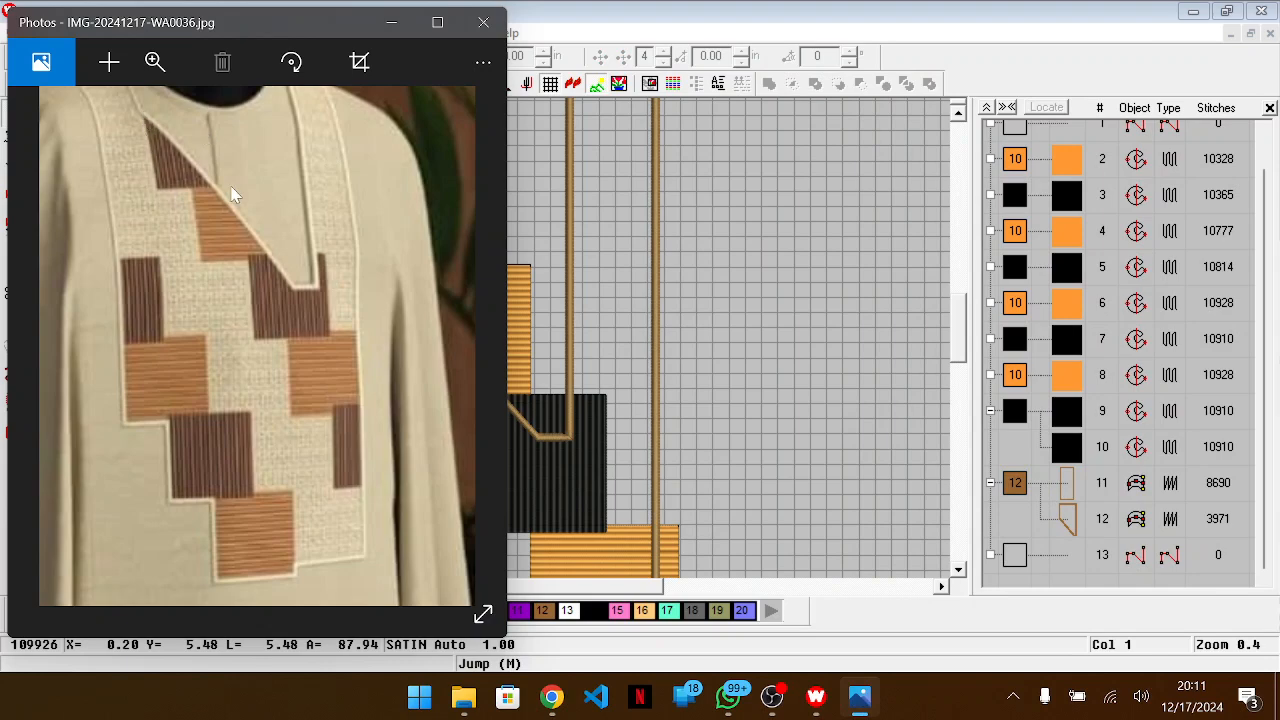
{"action": "key", "text": "alt+Tab"}
{"action": "scroll", "coordinate": [392, 220], "scroll_direction": "up", "scroll_amount": 3}
{"action": "key", "text": "shift+z"}
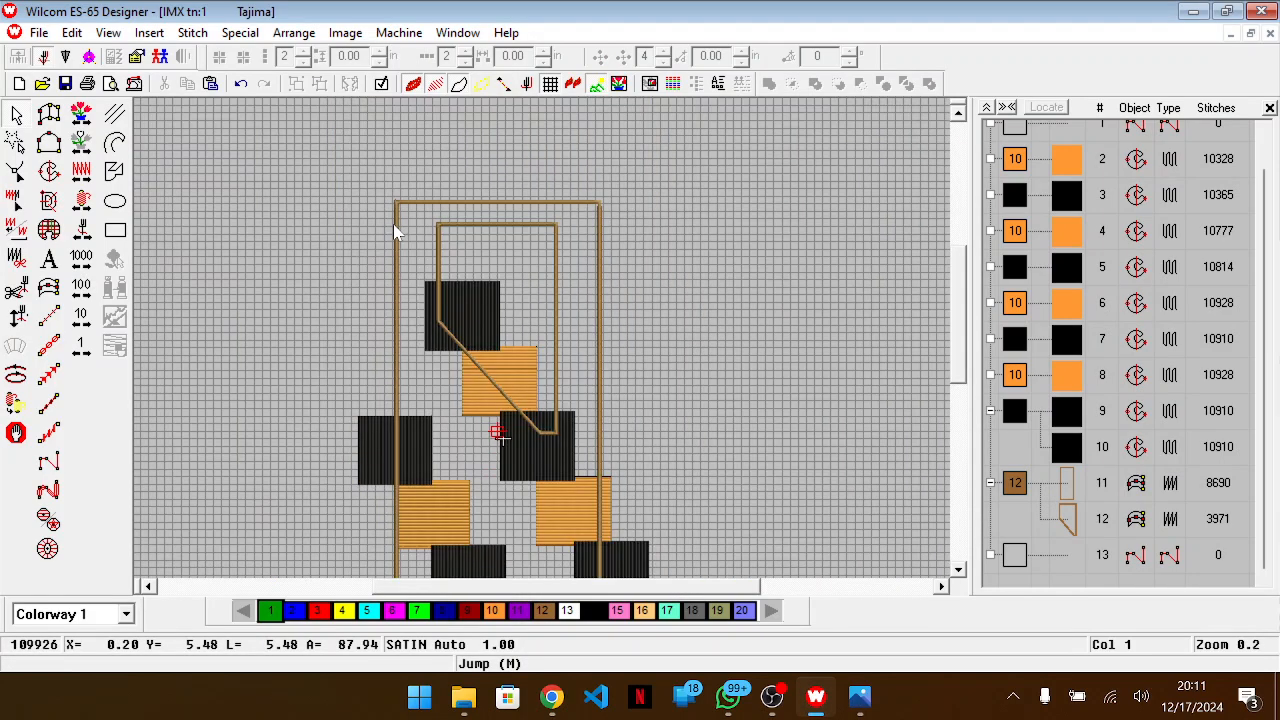
{"action": "mouse_move", "coordinate": [352, 237]}
{"action": "left_mouse_down"}
{"action": "mouse_move", "coordinate": [566, 432]}
{"action": "mouse_move", "coordinate": [617, 457]}
{"action": "mouse_move", "coordinate": [640, 521]}
{"action": "left_mouse_up"}
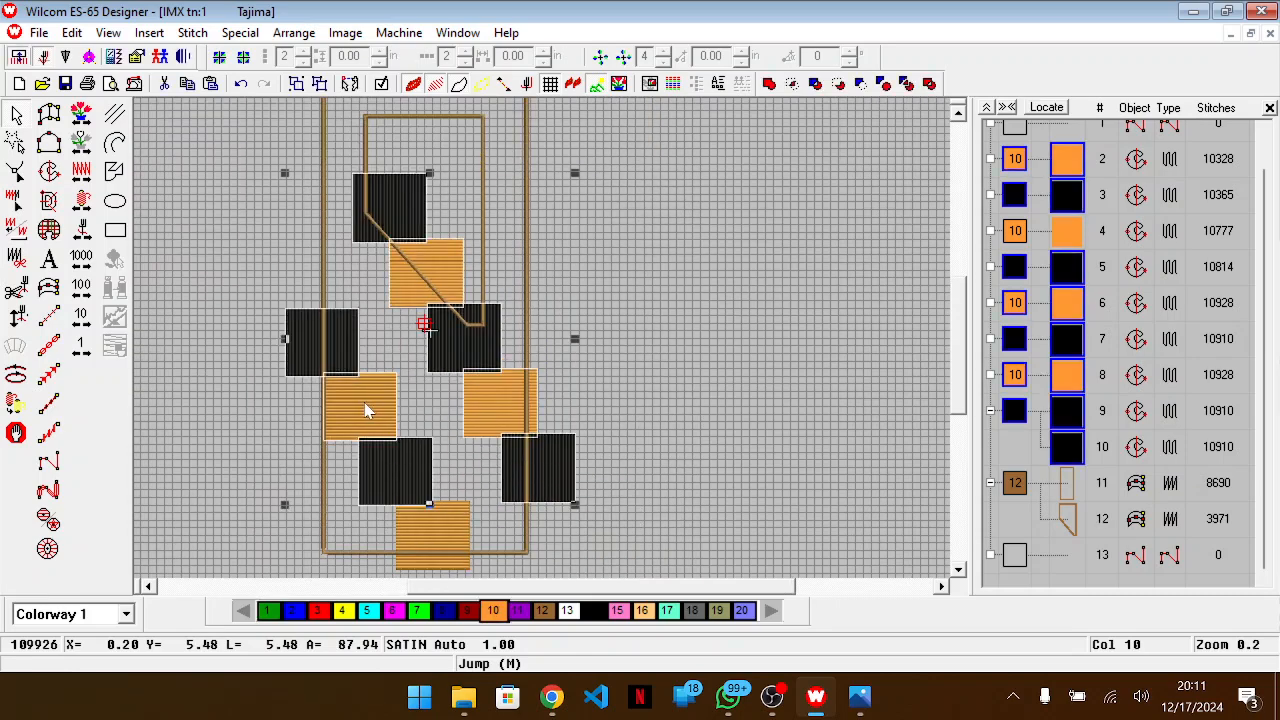
{"action": "left_click", "coordinate": [268, 468]}
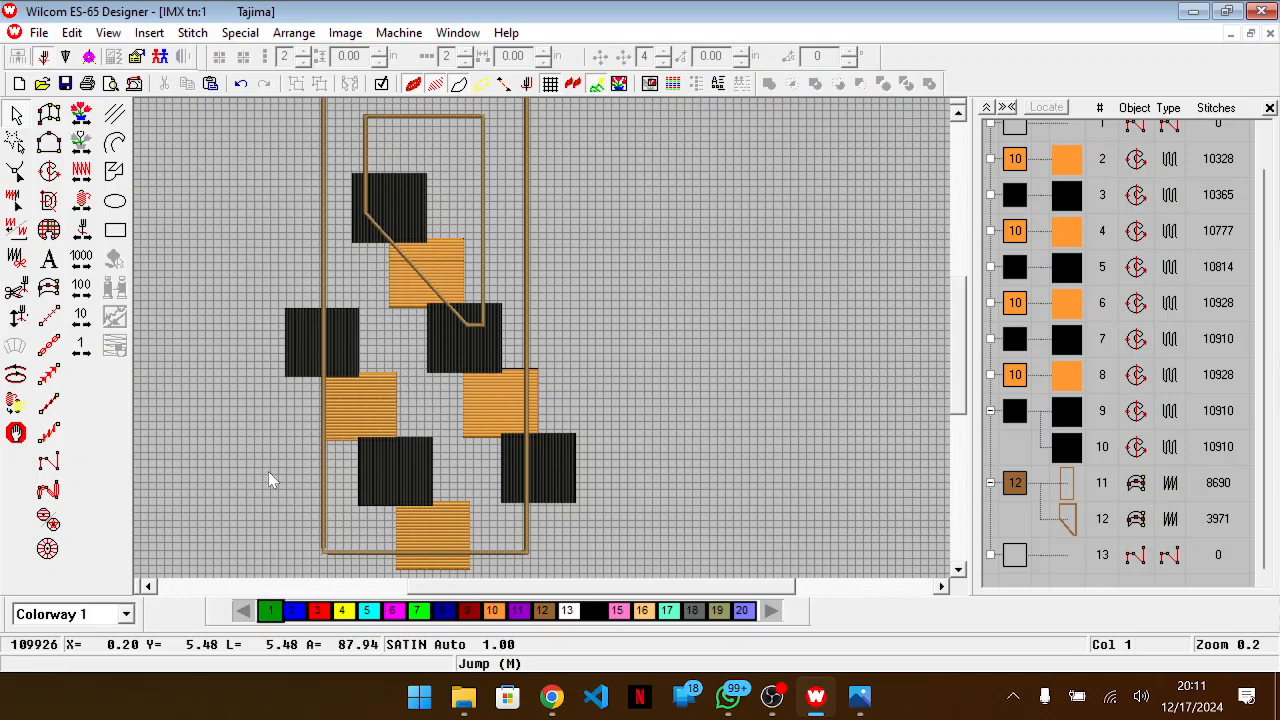
{"action": "left_click", "coordinate": [290, 372]}
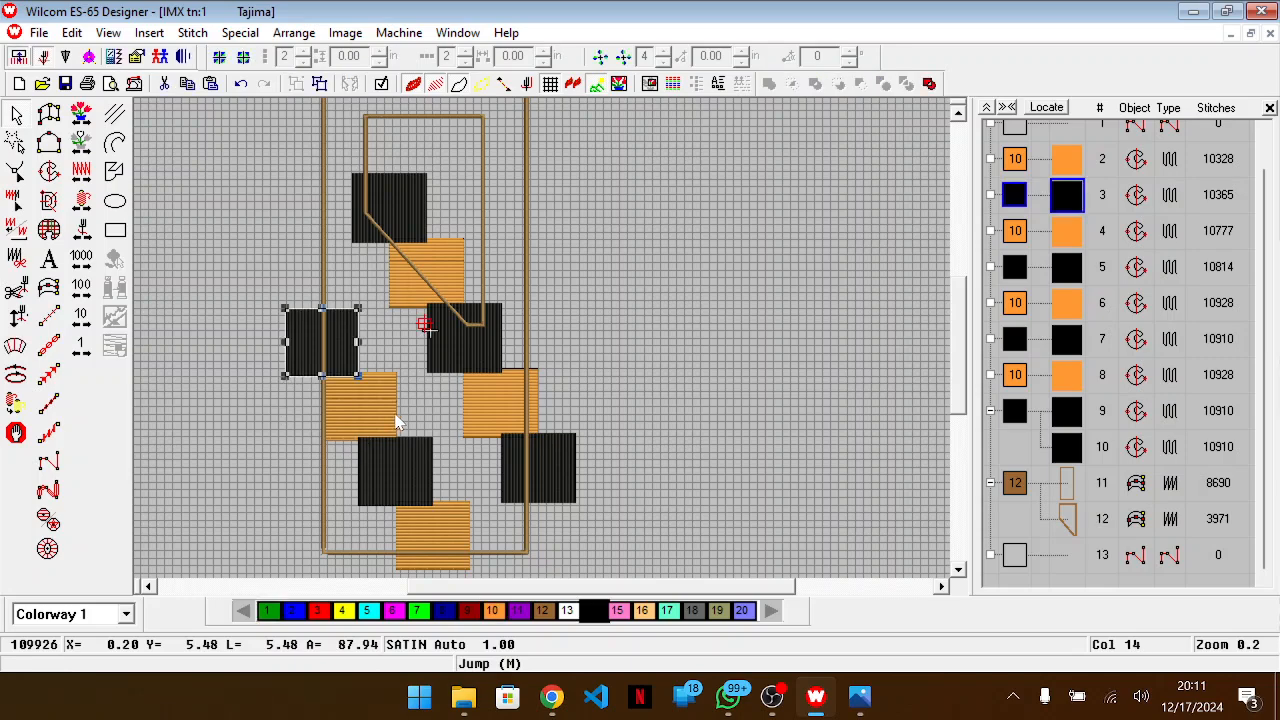
{"action": "left_click", "coordinate": [393, 415], "text": "ctrl"}
{"action": "left_click", "coordinate": [424, 450], "text": "ctrl"}
{"action": "left_click", "coordinate": [467, 515], "text": "ctrl"}
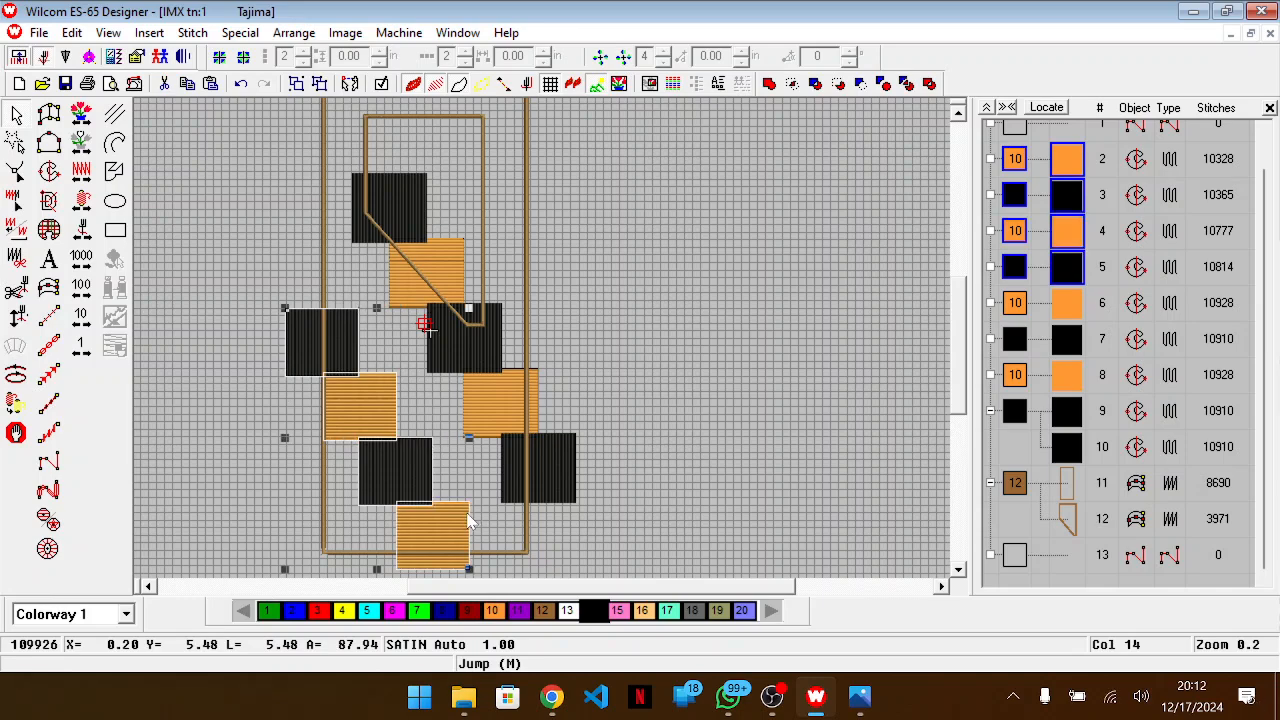
{"action": "key", "text": "ctrl+g"}
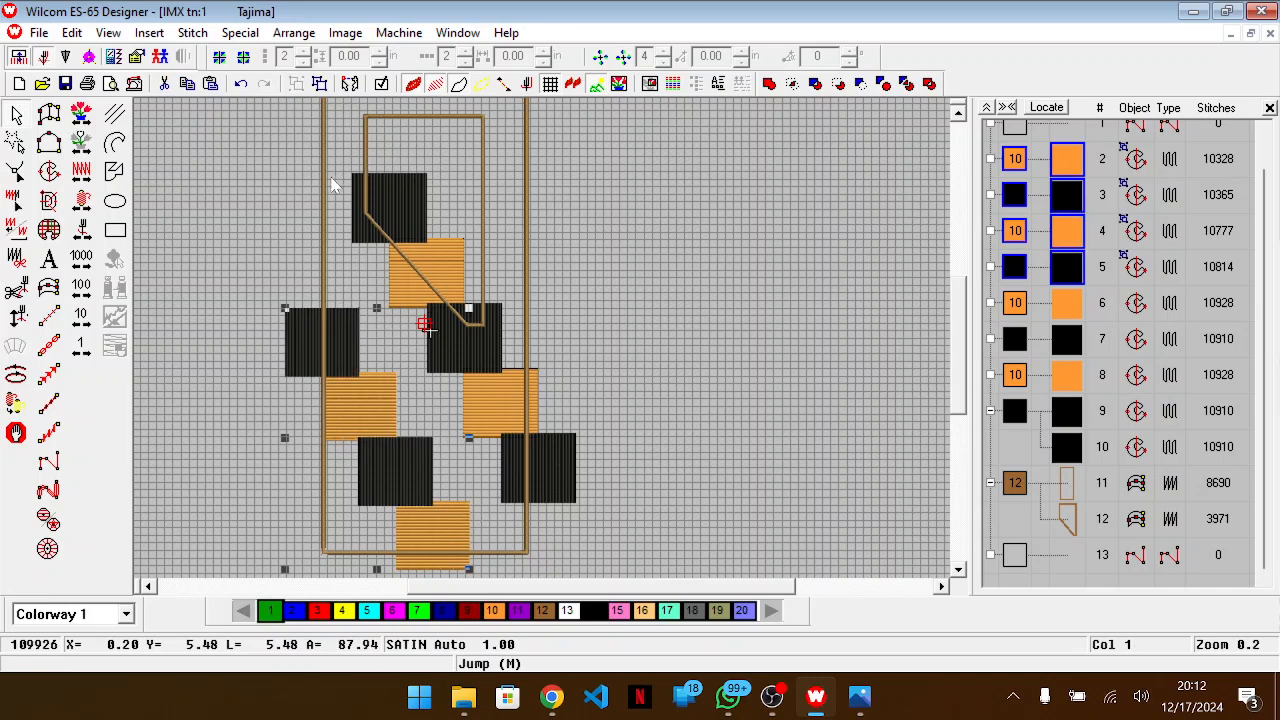
Scale the right staircase's five blocks down slightly from their upper-left corner and compare them with the reference photo
{"action": "left_click_drag", "start_coordinate": [282, 151], "coordinate": [632, 522]}
{"action": "left_click_drag", "start_coordinate": [352, 175], "coordinate": [368, 194]}
{"action": "key", "text": "alt+Tab"}
{"action": "key", "text": "alt+Tab"}
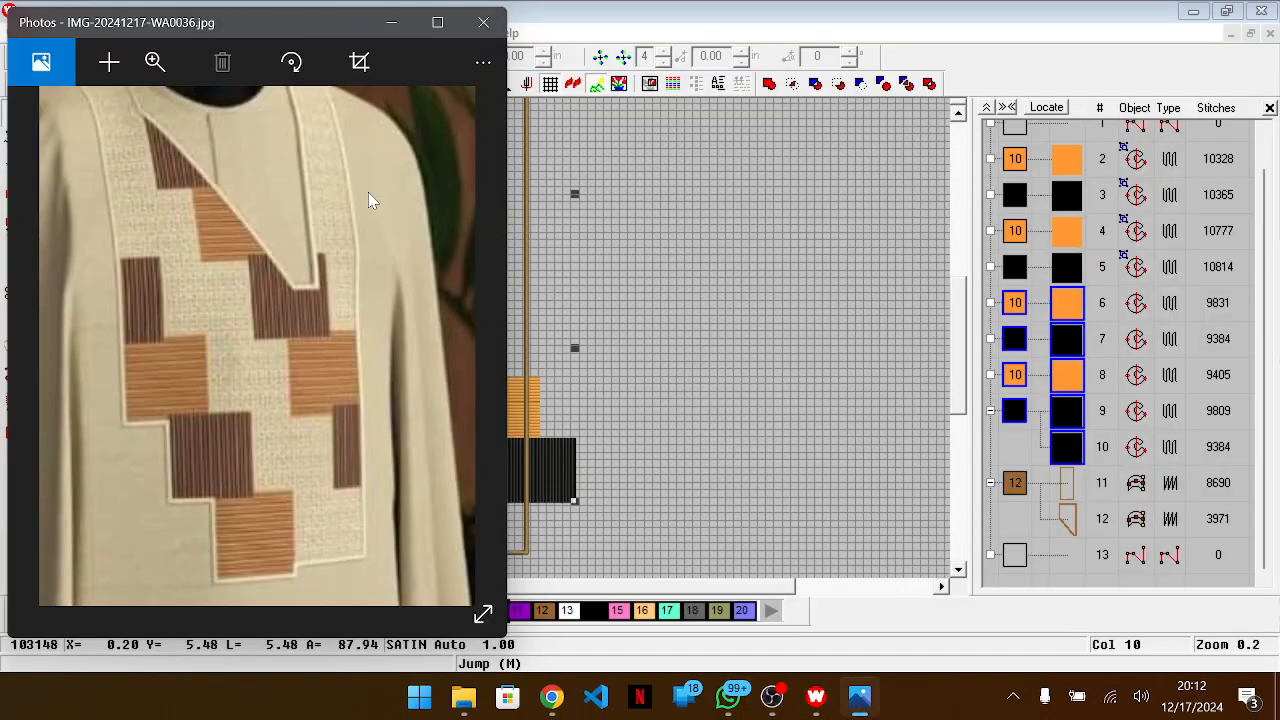
{"action": "key", "text": "alt+Tab"}
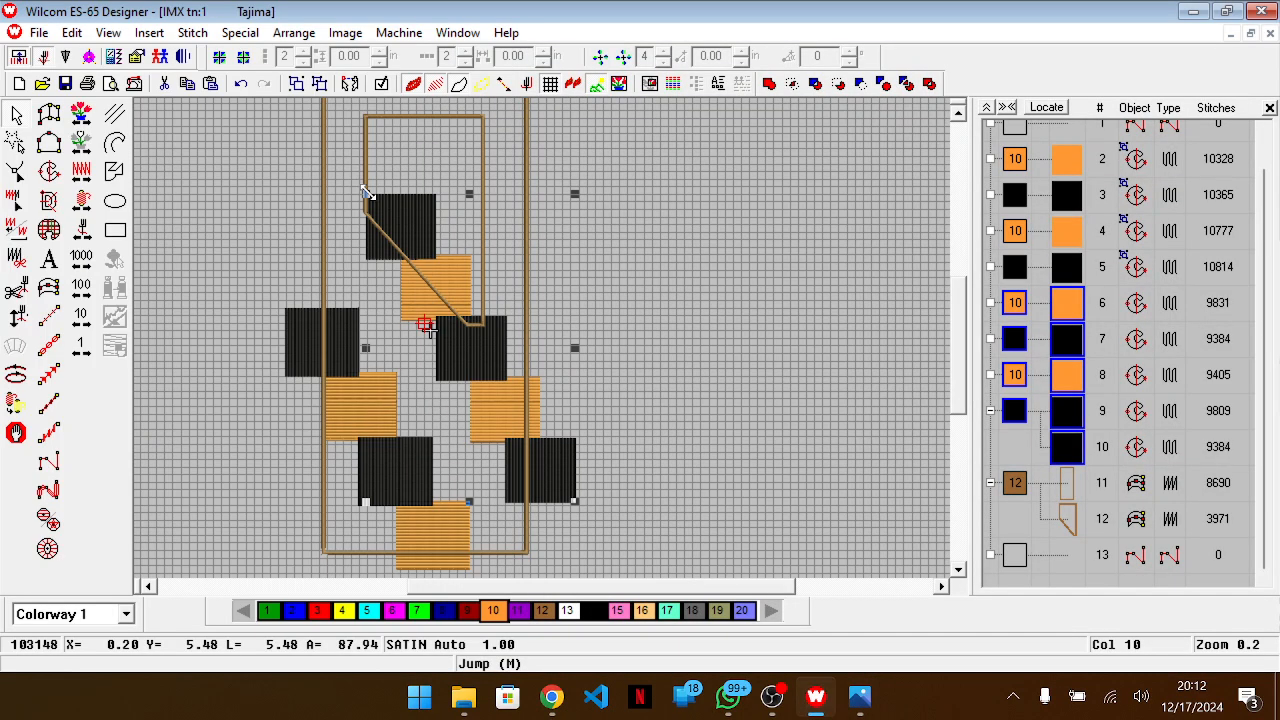
{"action": "key", "text": "alt+Tab"}
{"action": "key", "text": "alt+Tab"}
{"action": "key", "text": "alt+Tab"}
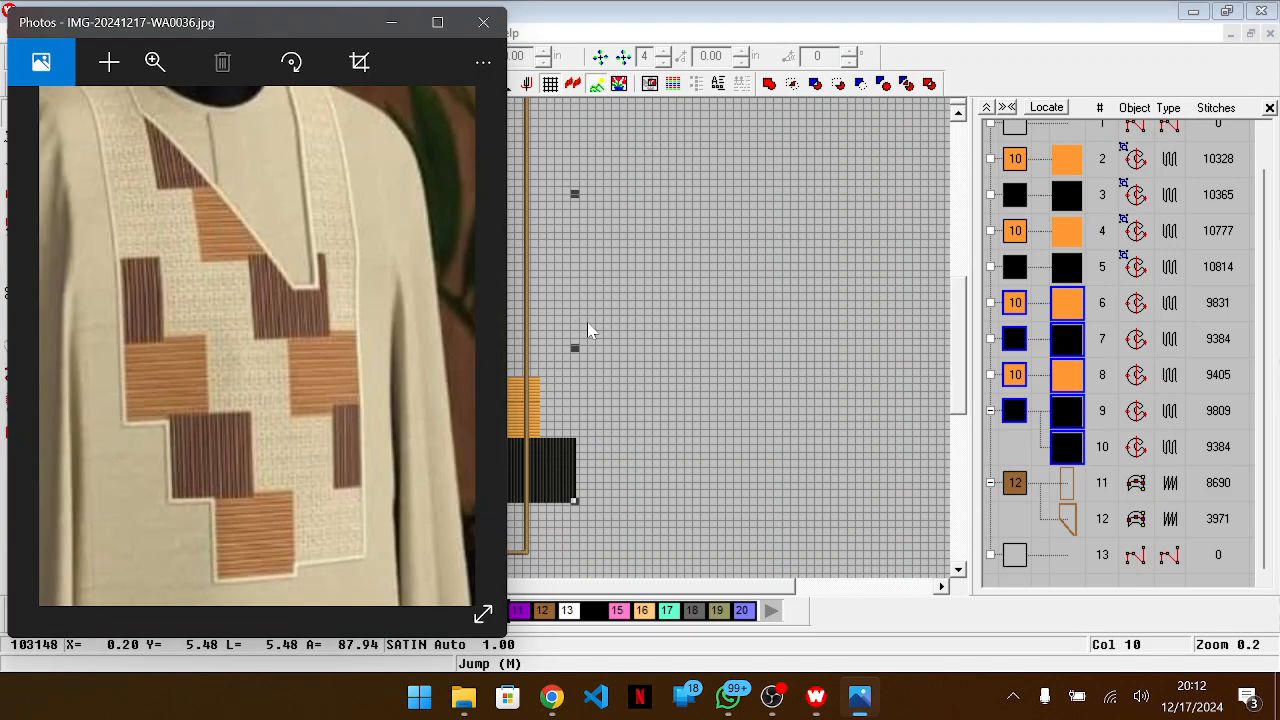
{"action": "key", "text": "alt+Tab"}
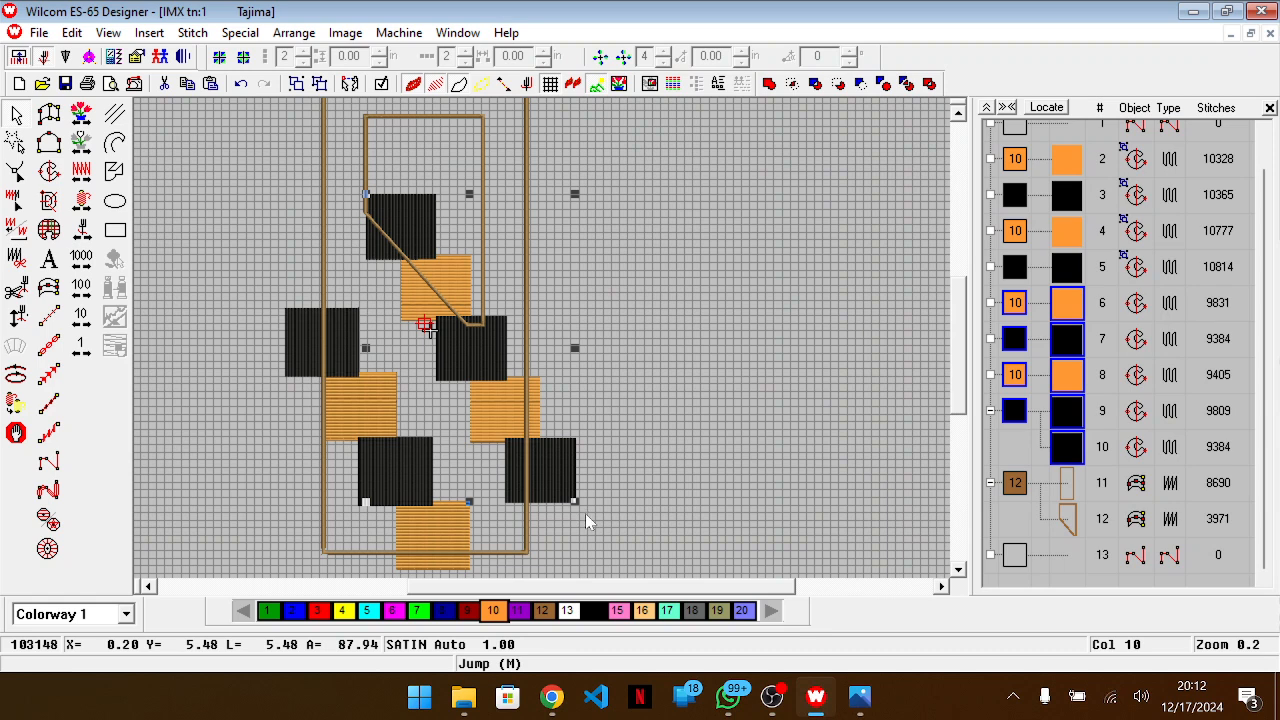
Scale the five right-hand blocks down further from their lower-right corner so the lower orange block fits within the outer outline
{"action": "left_click_drag", "start_coordinate": [578, 503], "coordinate": [556, 488]}
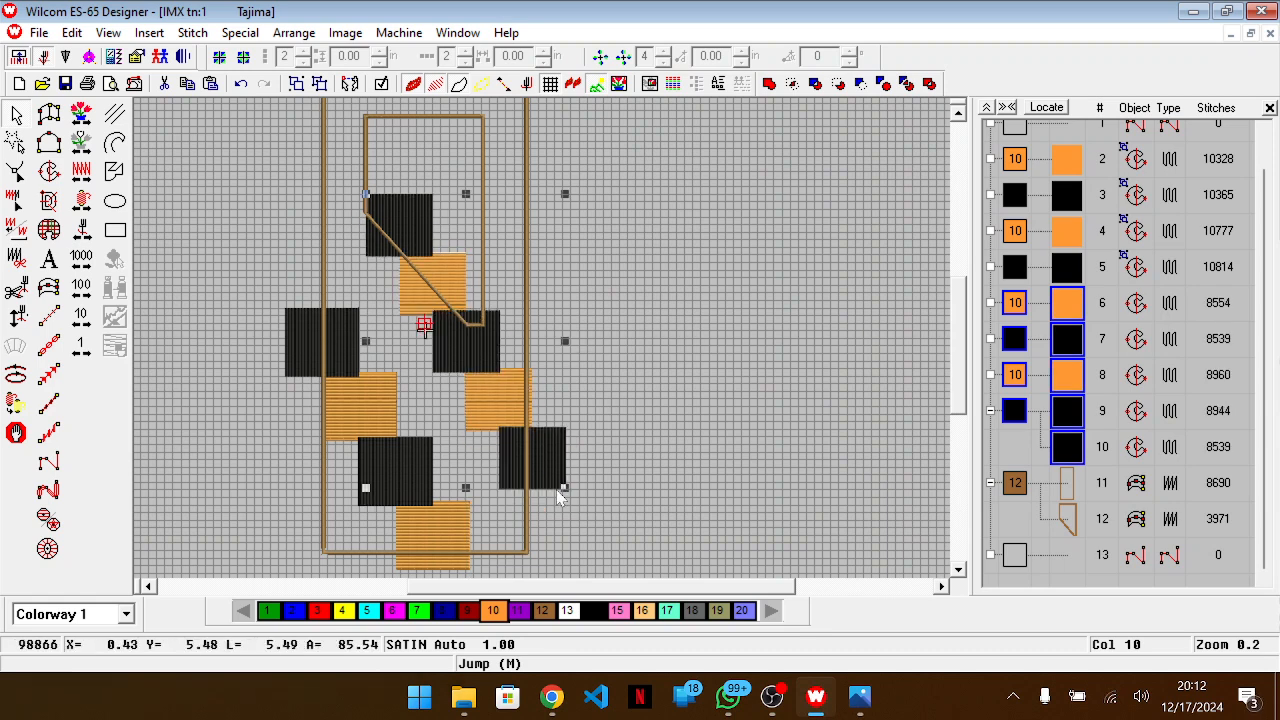
{"action": "left_click", "coordinate": [558, 490]}
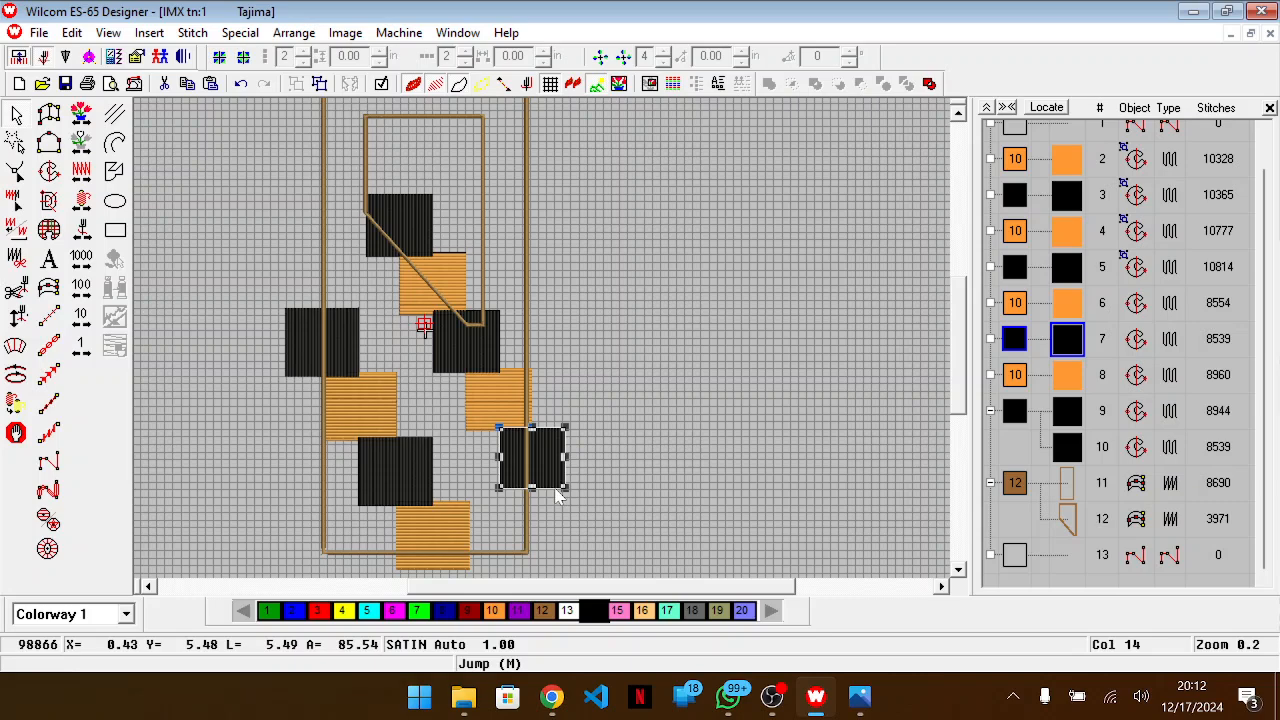
{"action": "left_click", "coordinate": [620, 143]}
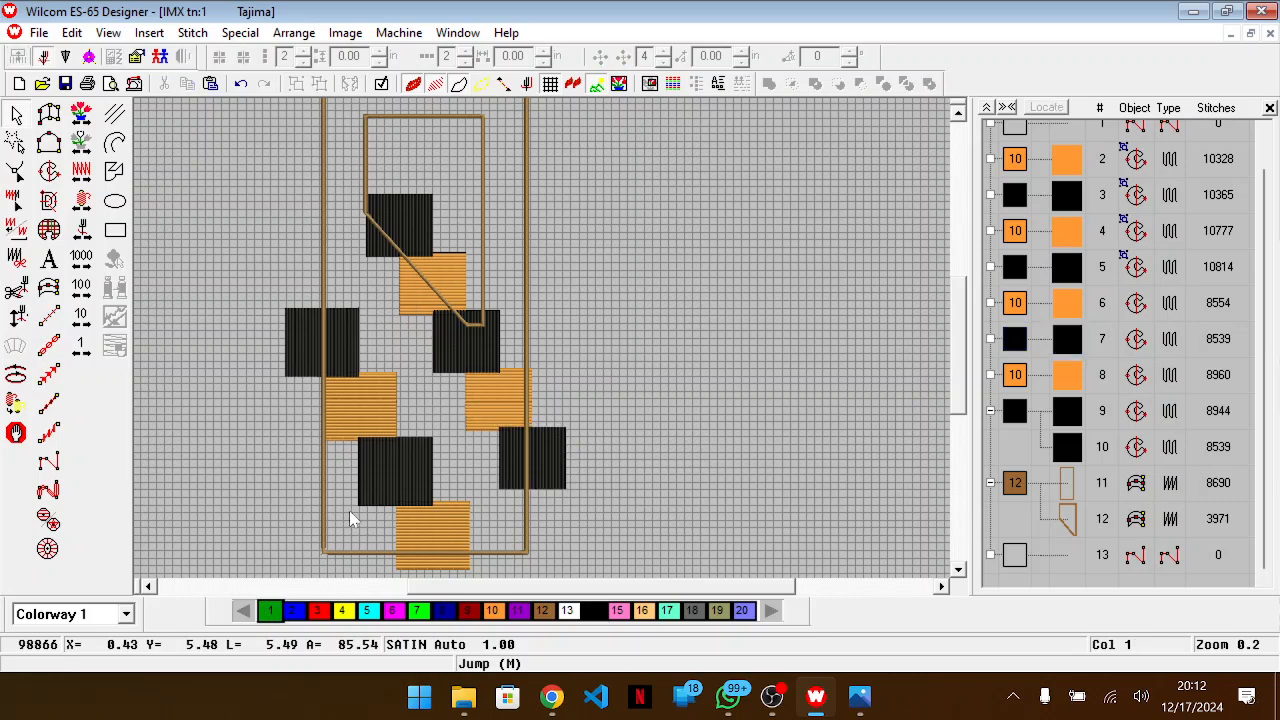
{"action": "left_click_drag", "start_coordinate": [351, 504], "coordinate": [572, 188]}
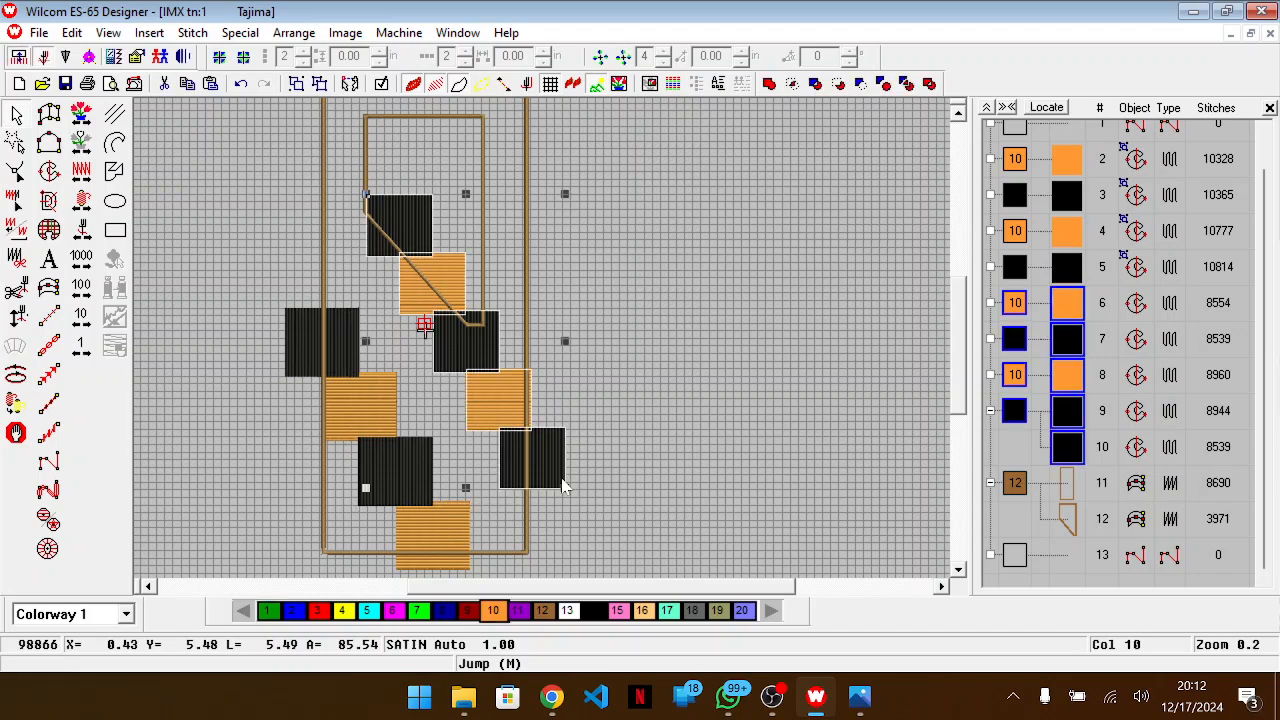
{"action": "left_click_drag", "start_coordinate": [565, 490], "coordinate": [551, 477]}
Group the five right-hand blocks, paste a copy of the group, and move it over the left staircase
{"action": "key", "text": "alt+Tab"}
{"action": "key", "text": "alt+Tab"}
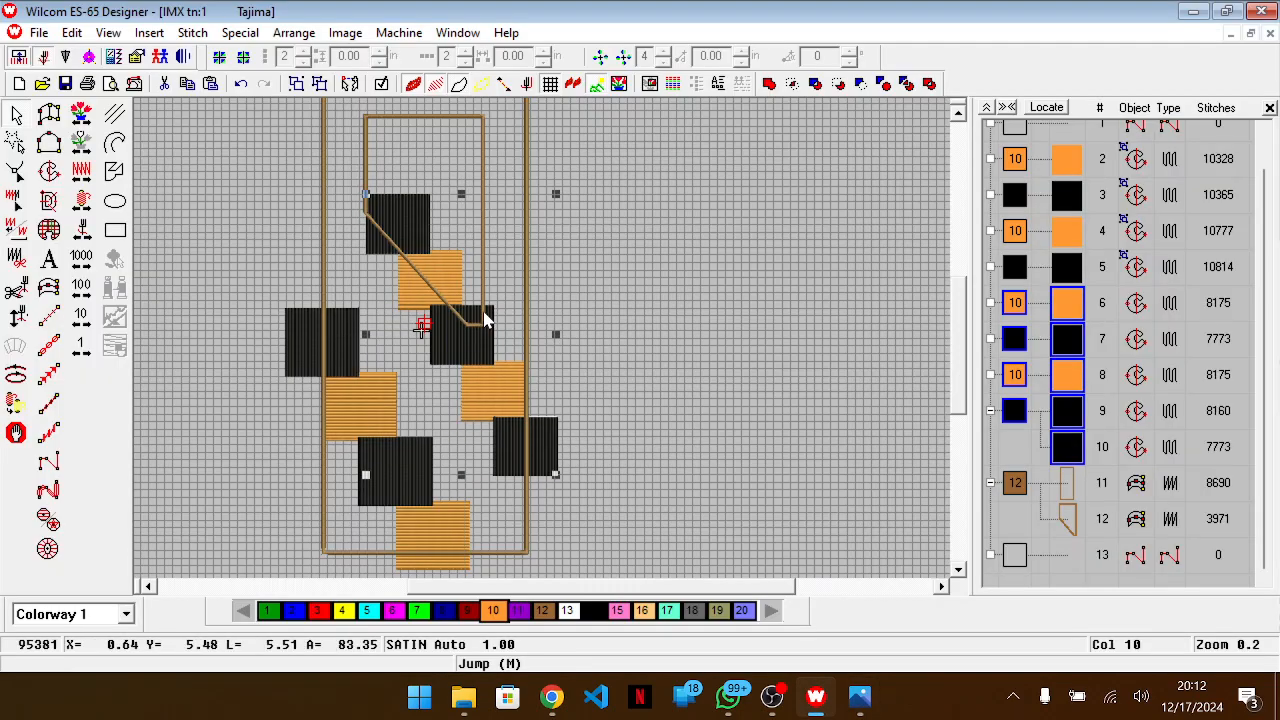
{"action": "key", "text": "alt+Tab"}
{"action": "key", "text": "alt+Tab"}
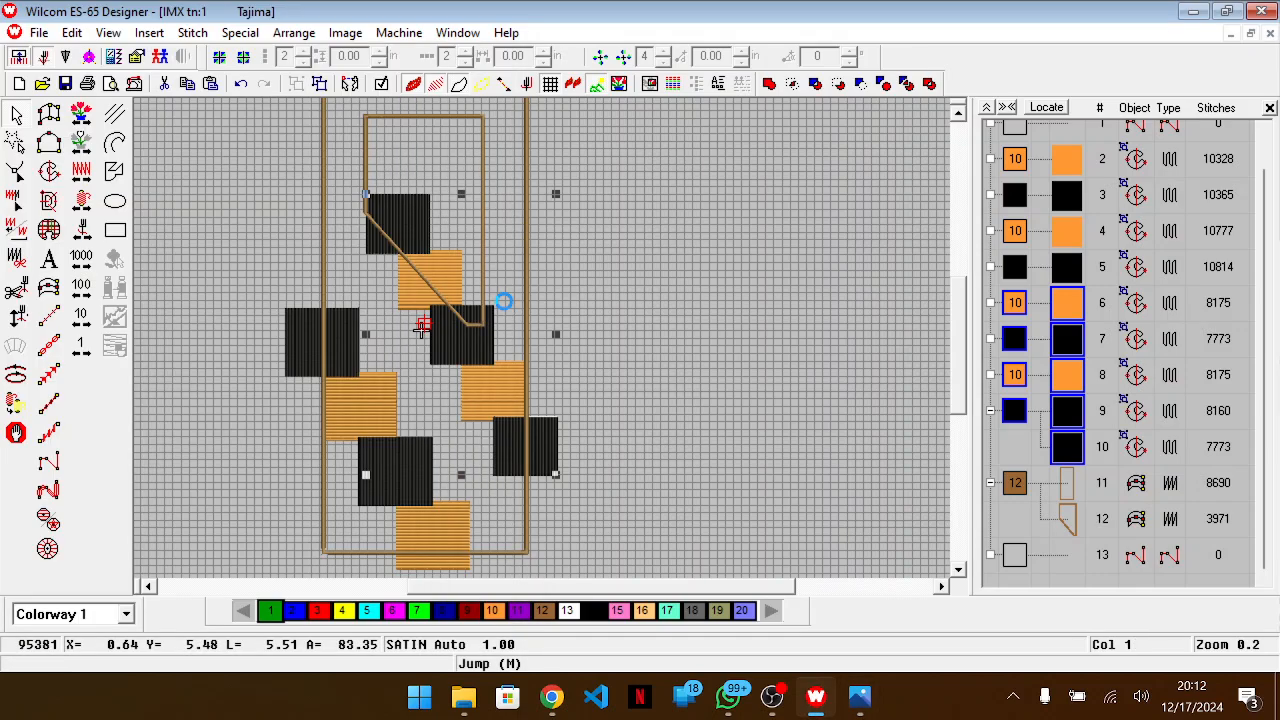
{"action": "key", "text": "ctrl+v"}
{"action": "left_click_drag", "start_coordinate": [503, 314], "coordinate": [433, 436]}
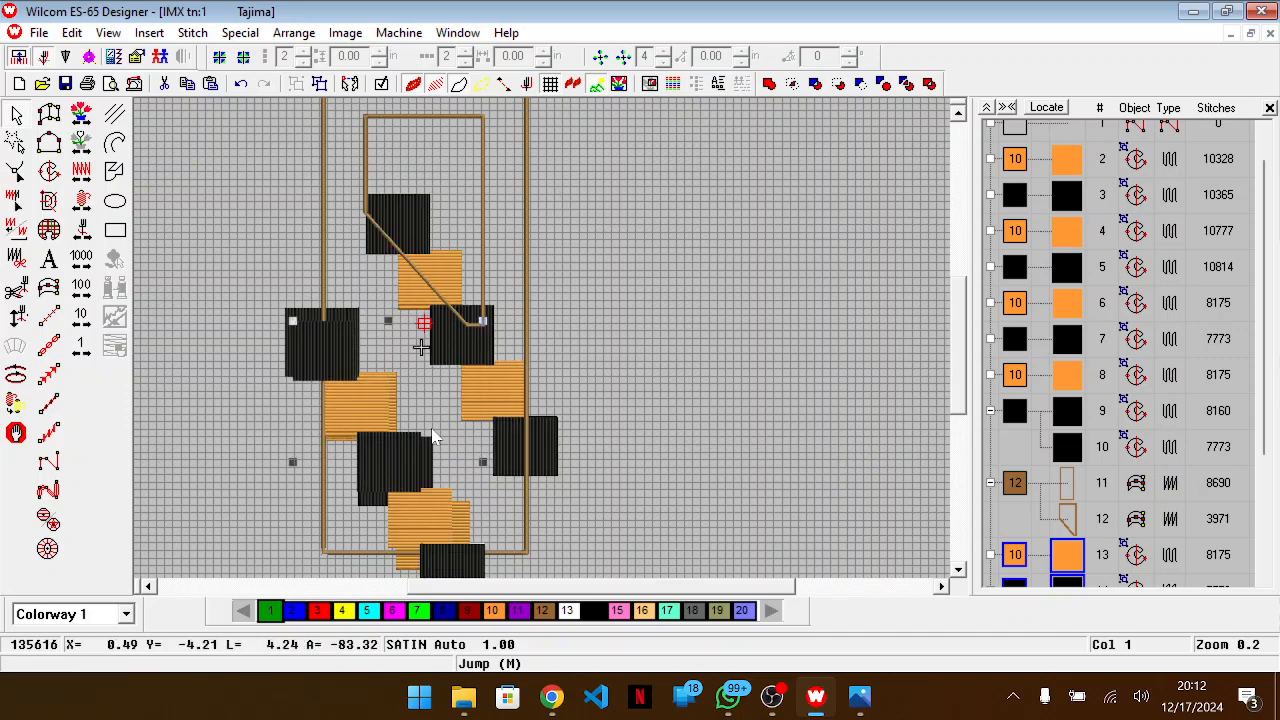
Delete the old left staircase of four larger grouped blocks beneath the pasted copy
{"action": "left_click", "coordinate": [245, 298]}
{"action": "left_click", "coordinate": [289, 316]}
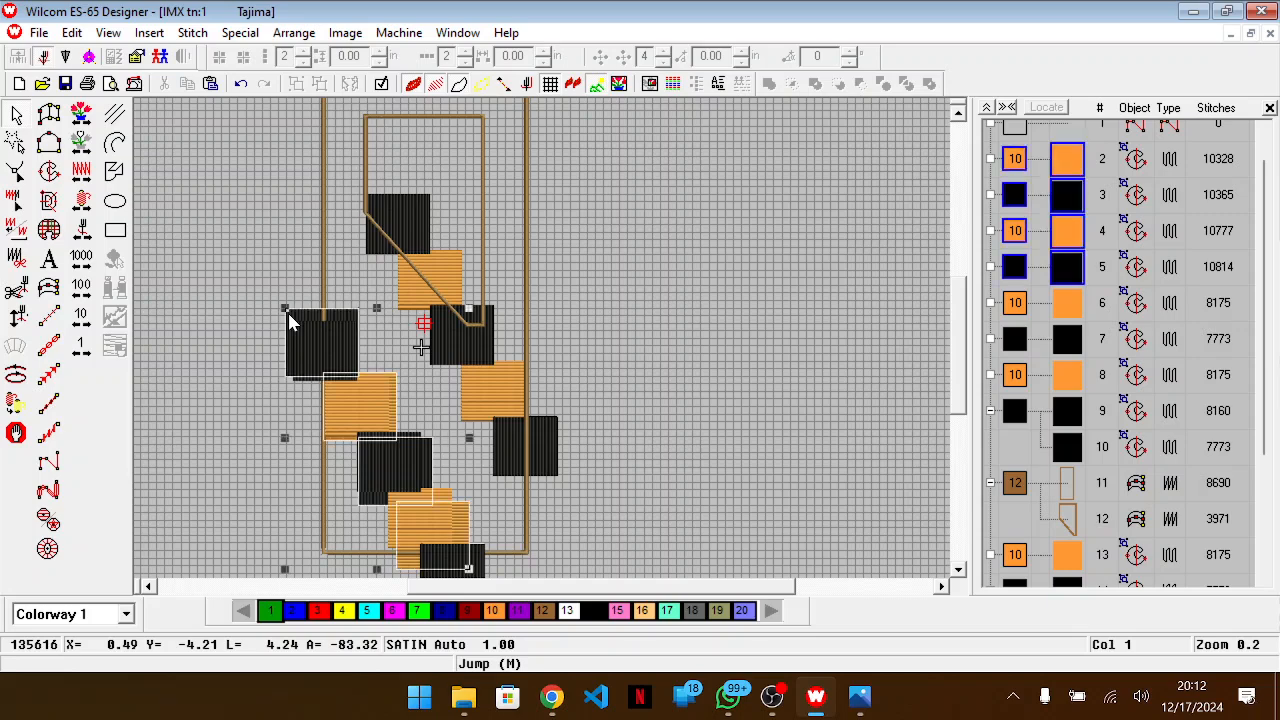
{"action": "key", "text": "Delete"}
Ungroup the left staircase and delete its lowest black block, which hangs below the outer outline
{"action": "scroll", "coordinate": [343, 405], "scroll_direction": "down", "scroll_amount": 2}
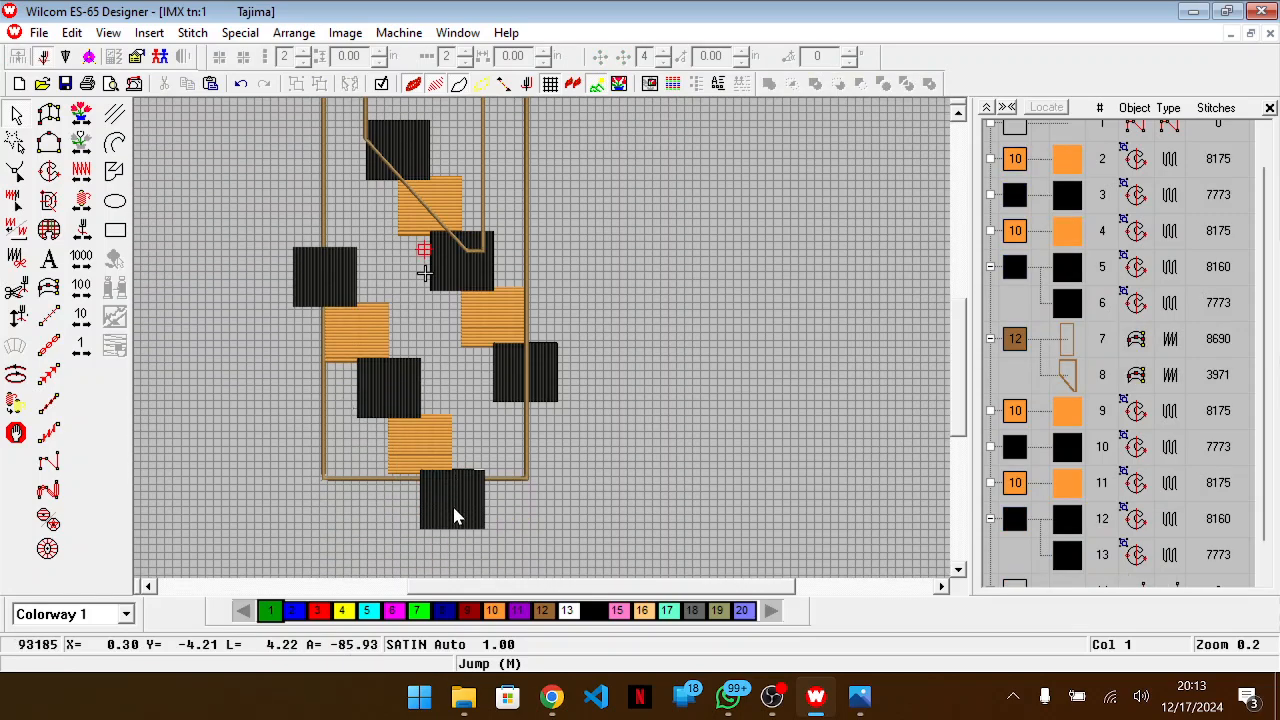
{"action": "left_click", "coordinate": [474, 530]}
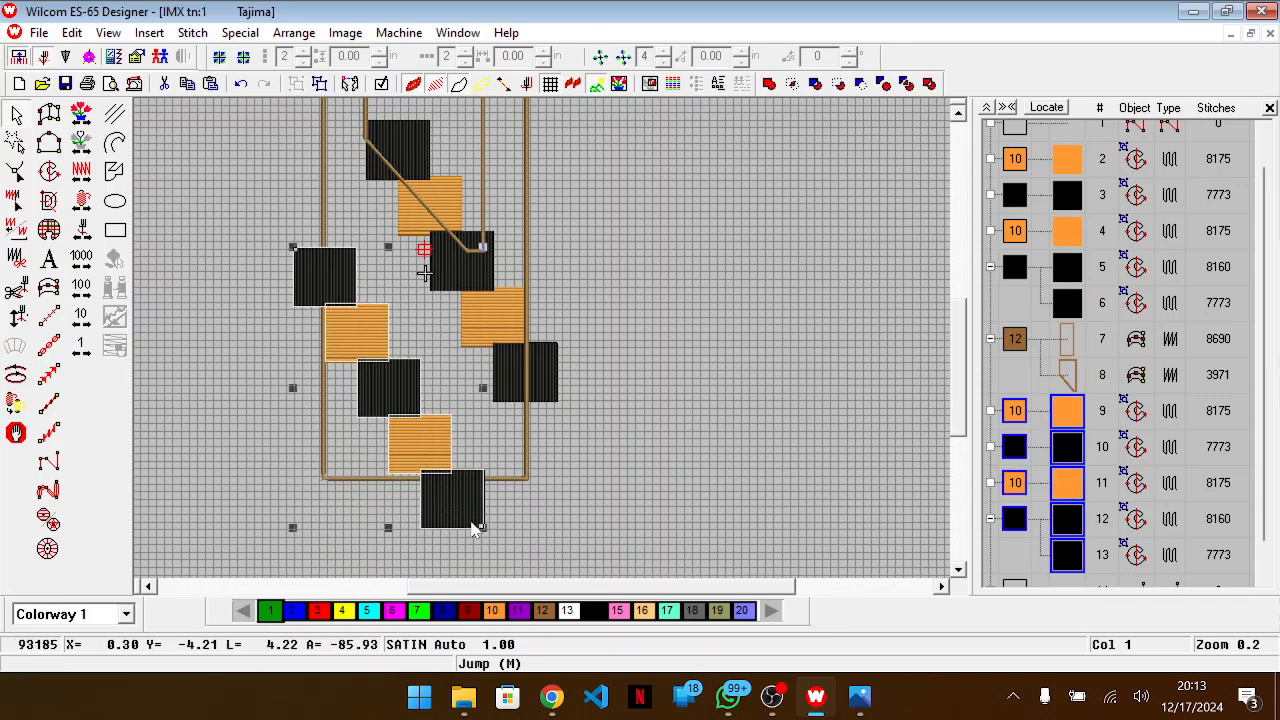
{"action": "left_click", "coordinate": [474, 530], "text": "ctrl"}
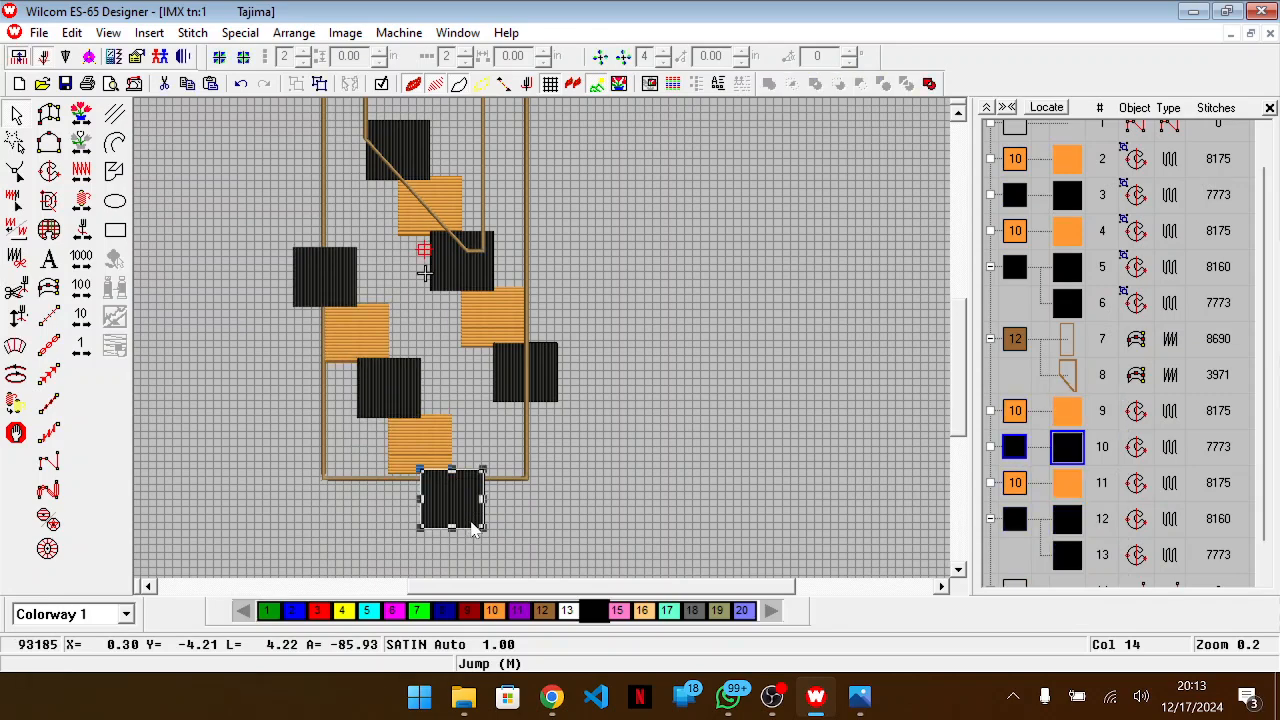
{"action": "key", "text": "Delete"}
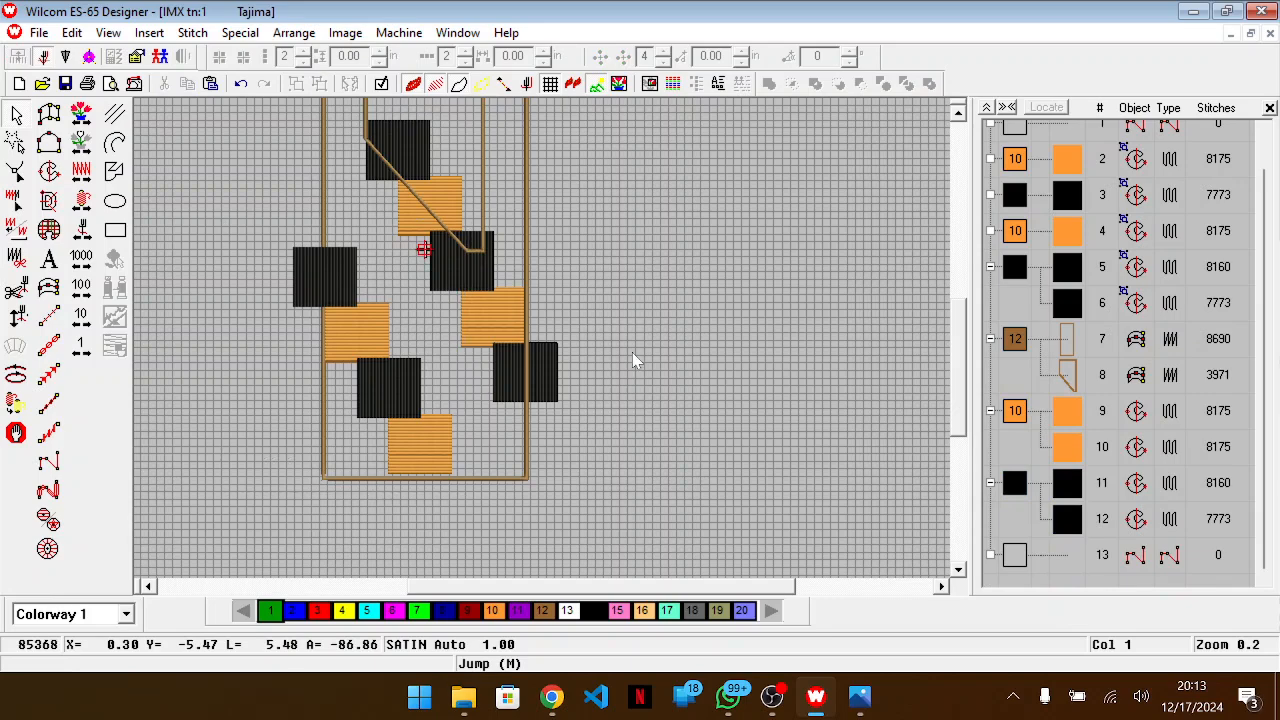
Inspect where the black and orange blocks of both staircases overlap, comparing the canvas with the object list
{"action": "scroll", "coordinate": [585, 305], "scroll_direction": "up", "scroll_amount": 2}
{"action": "scroll", "coordinate": [585, 305], "scroll_direction": "up", "scroll_amount": 1}
{"action": "key", "text": "z"}
{"action": "scroll", "coordinate": [585, 305], "scroll_direction": "up", "scroll_amount": 2}
{"action": "left_click_drag", "start_coordinate": [600, 585], "coordinate": [522, 586]}
{"action": "key", "text": "z"}
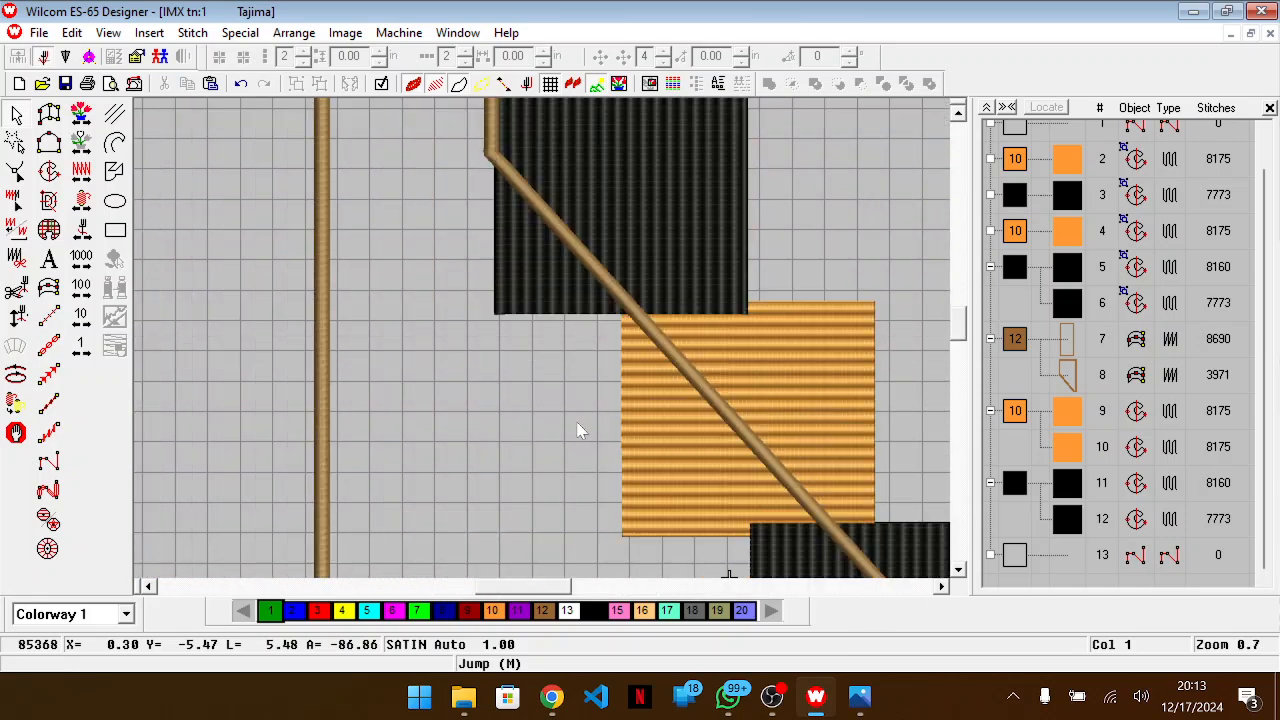
{"action": "scroll", "coordinate": [577, 431], "scroll_direction": "up", "scroll_amount": 1}
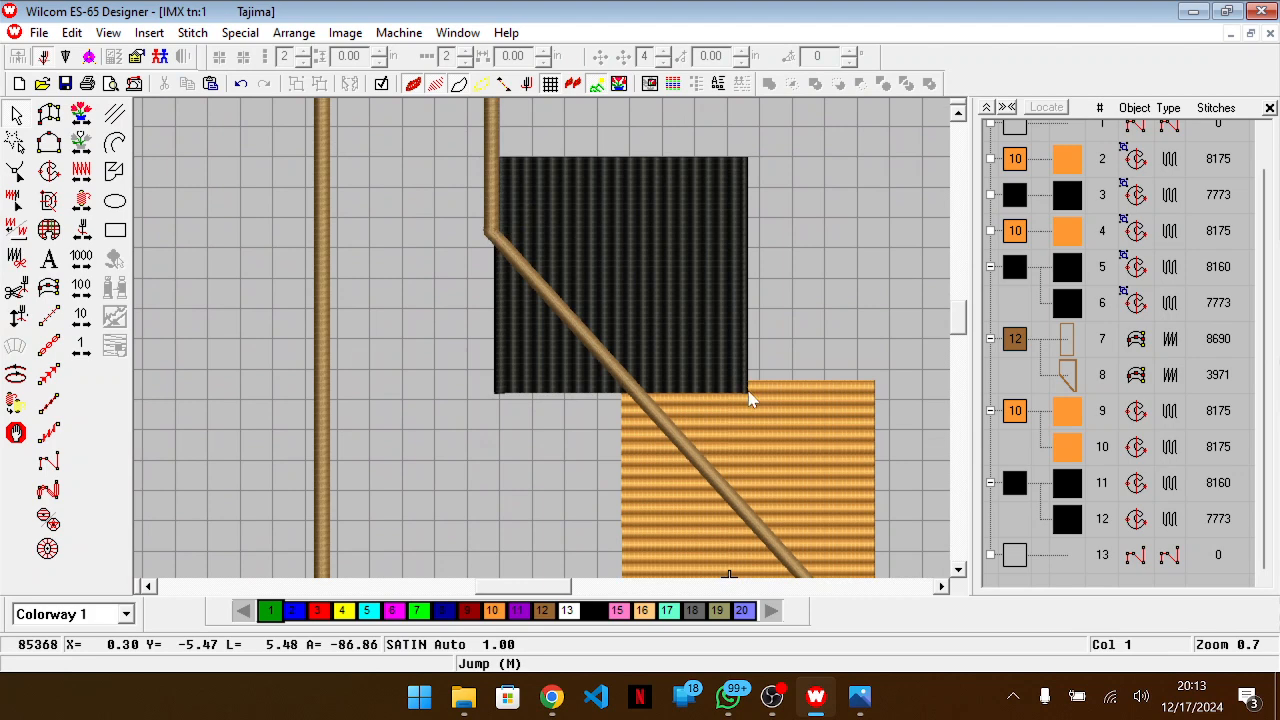
{"action": "scroll", "coordinate": [752, 398], "scroll_direction": "down", "scroll_amount": 3}
{"action": "scroll", "coordinate": [752, 398], "scroll_direction": "down", "scroll_amount": 4}
{"action": "scroll", "coordinate": [750, 398], "scroll_direction": "down", "scroll_amount": 5}
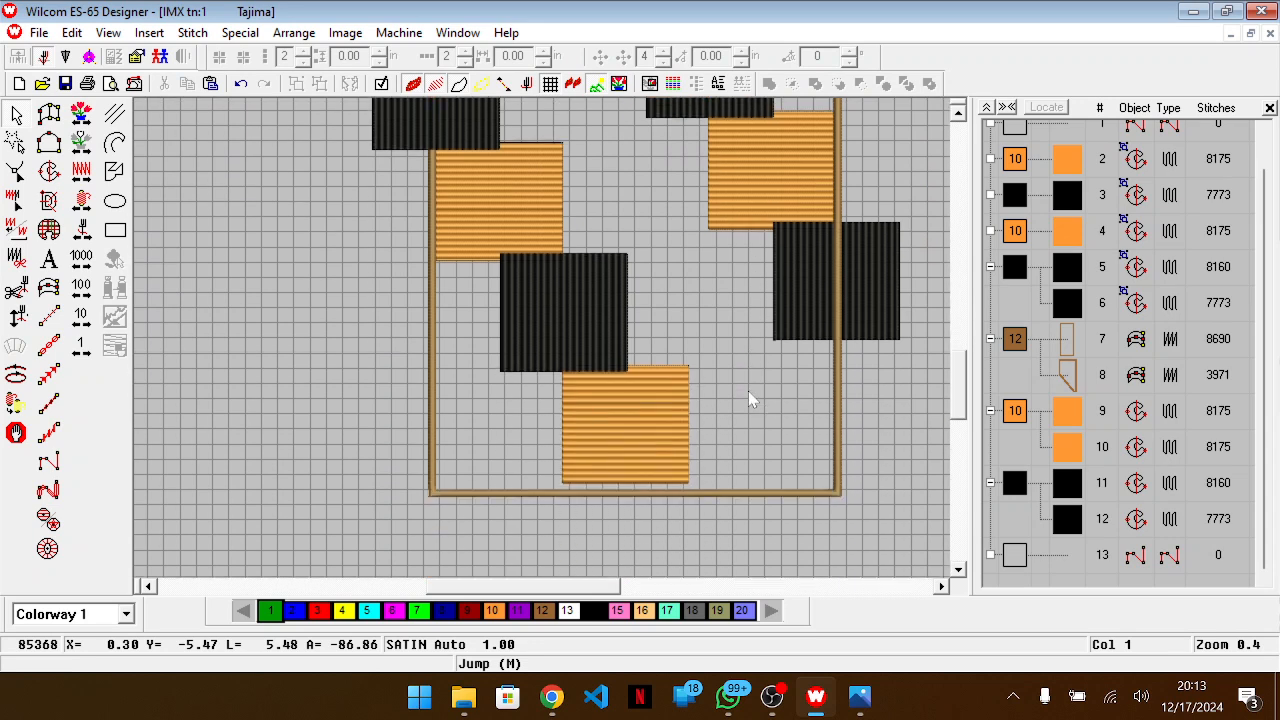
{"action": "scroll", "coordinate": [750, 400], "scroll_direction": "up", "scroll_amount": 4}
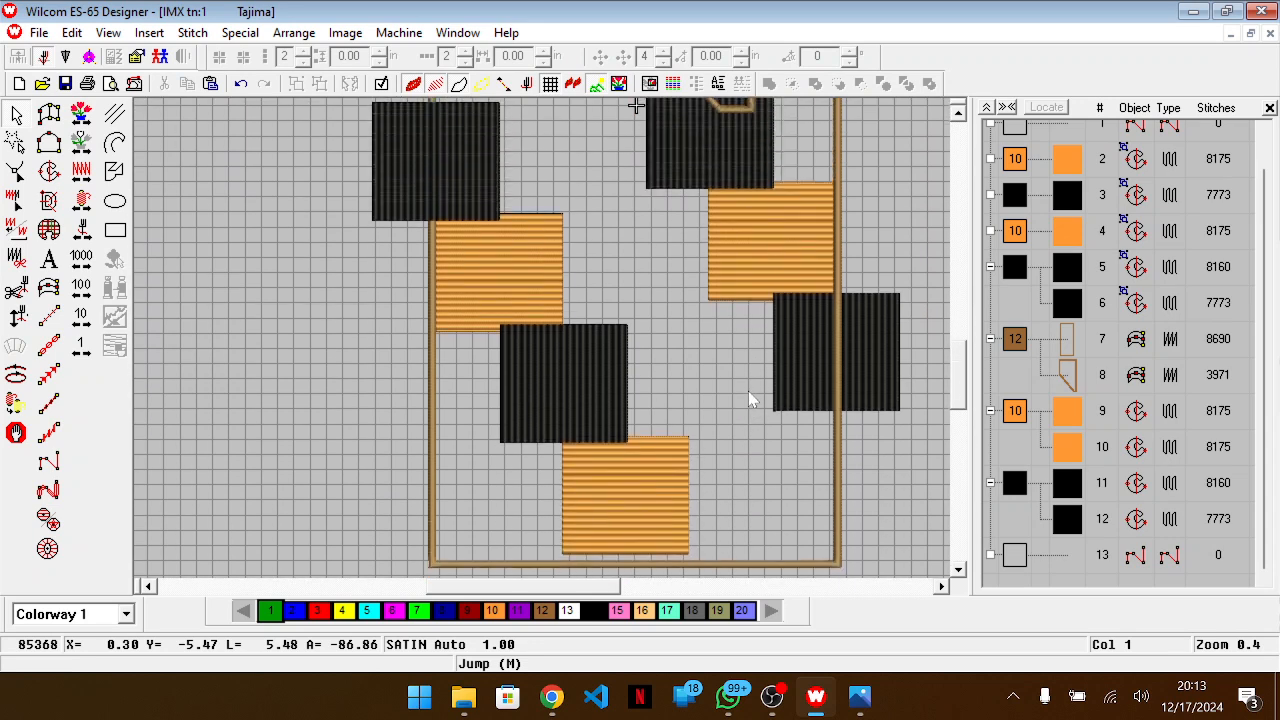
{"action": "scroll", "coordinate": [752, 400], "scroll_direction": "up", "scroll_amount": 2}
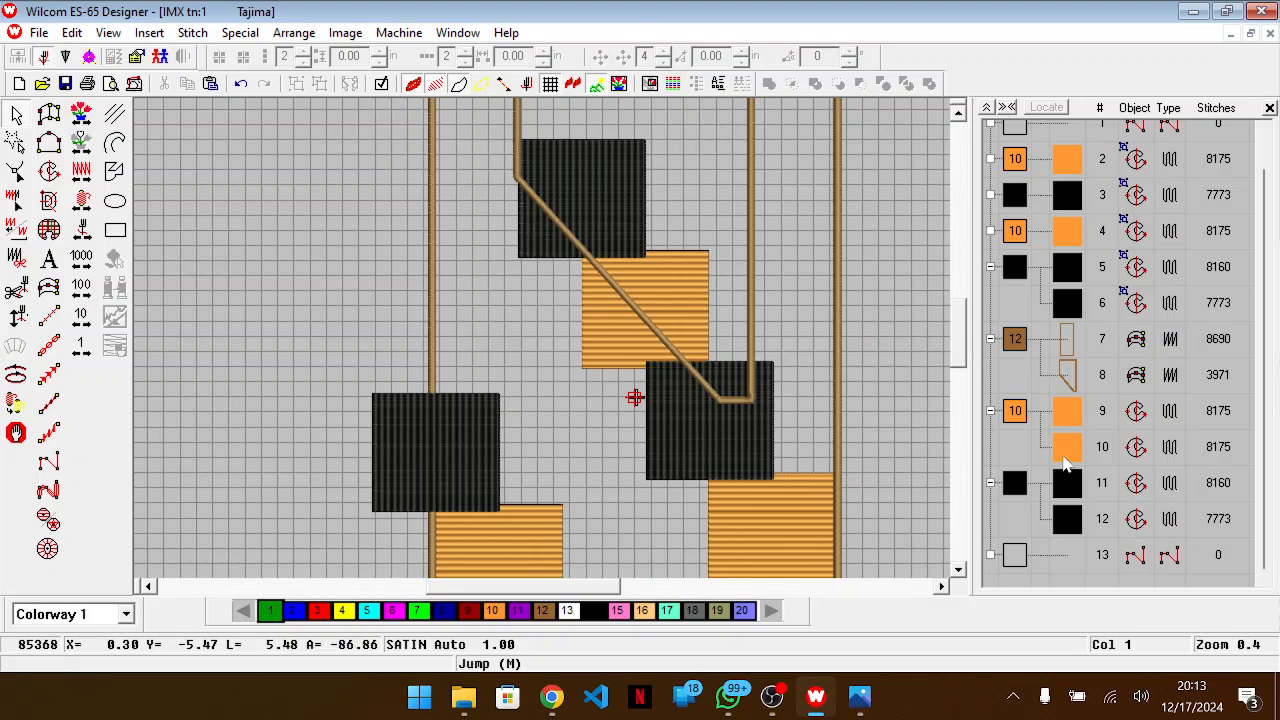
{"action": "scroll", "coordinate": [738, 440], "scroll_direction": "down", "scroll_amount": 2}
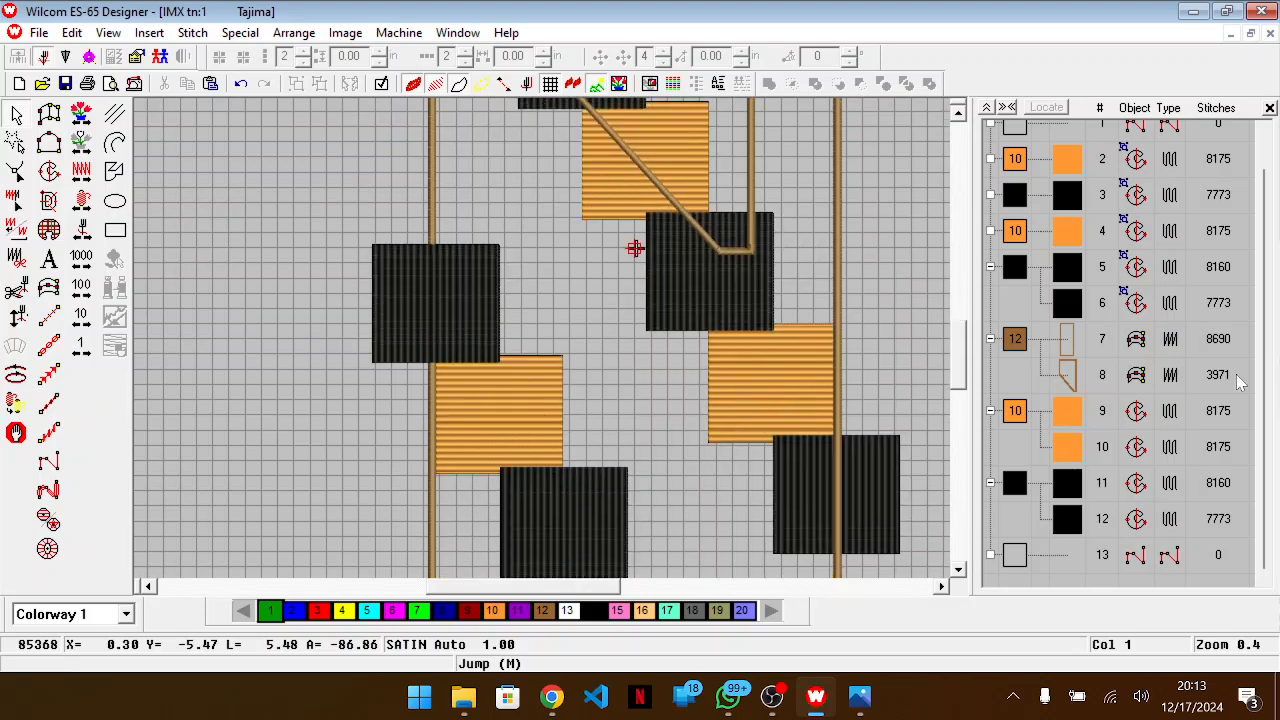
{"action": "scroll", "coordinate": [837, 277], "scroll_direction": "up", "scroll_amount": 3}
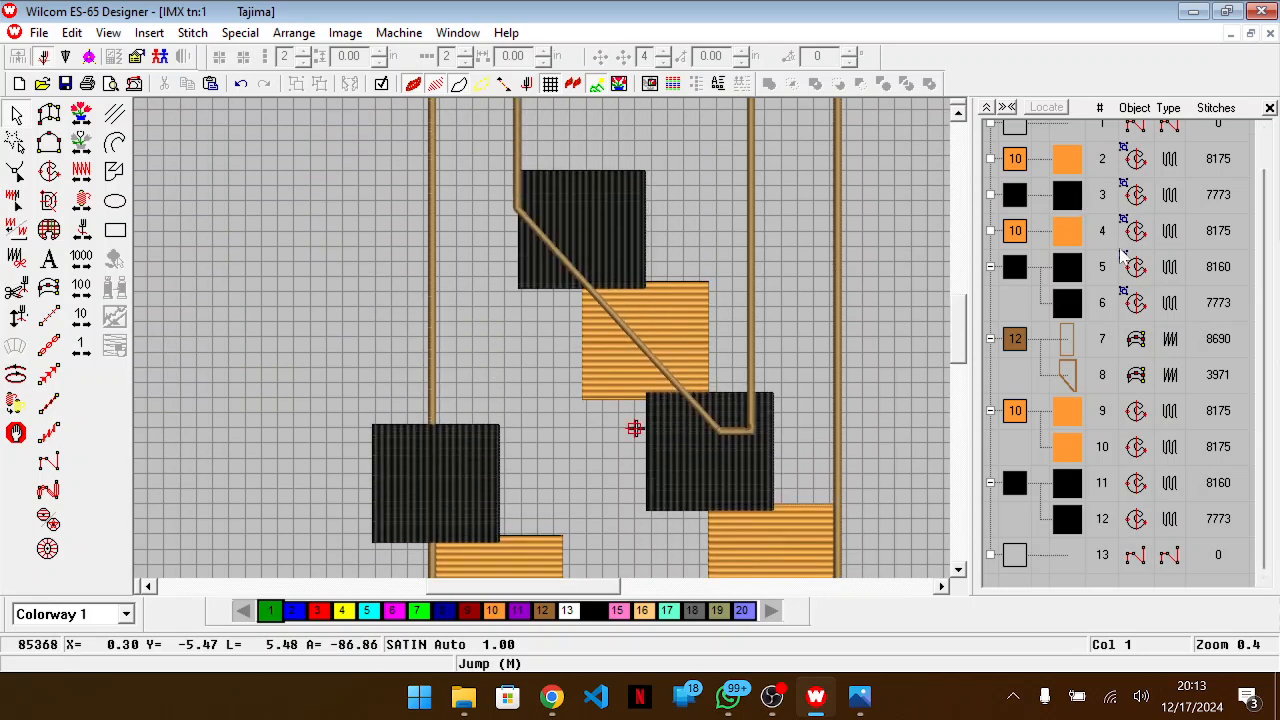
Ungroup the right staircase's five blocks and show only the Orange thread objects using View By Color
{"action": "left_click", "coordinate": [1061, 205]}
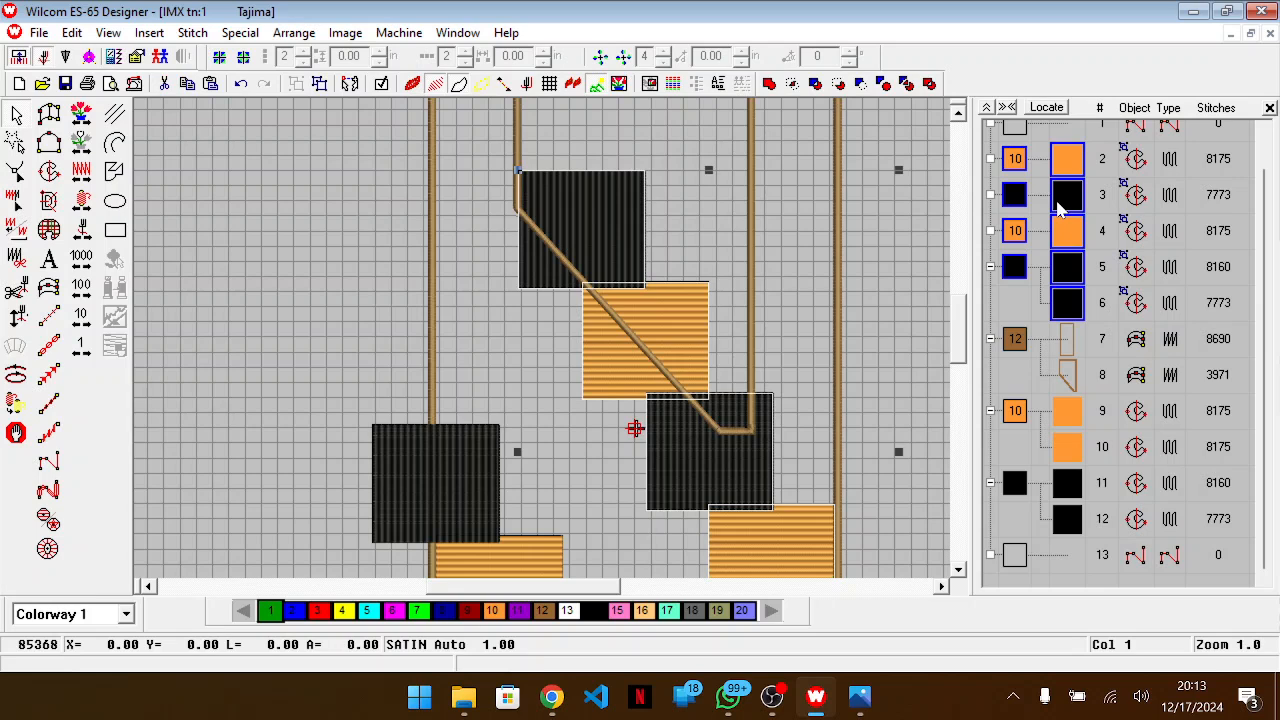
{"action": "left_click", "coordinate": [986, 108]}
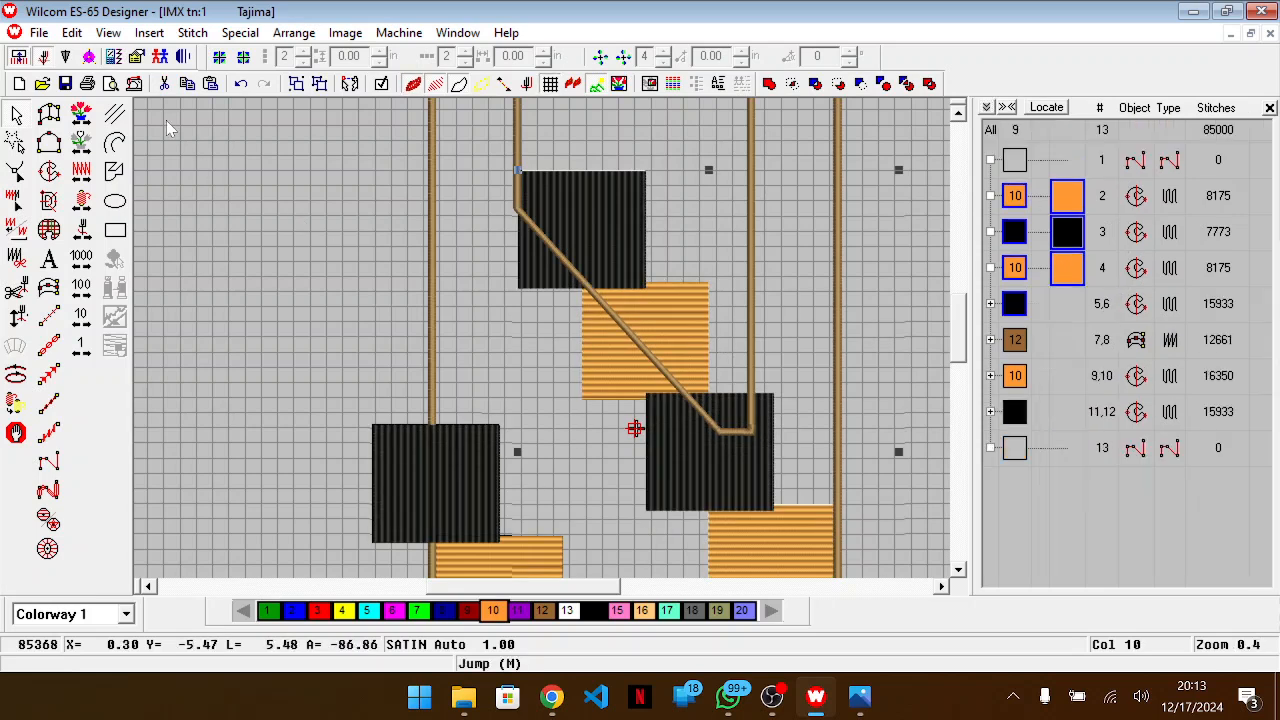
{"action": "left_click", "coordinate": [116, 33]}
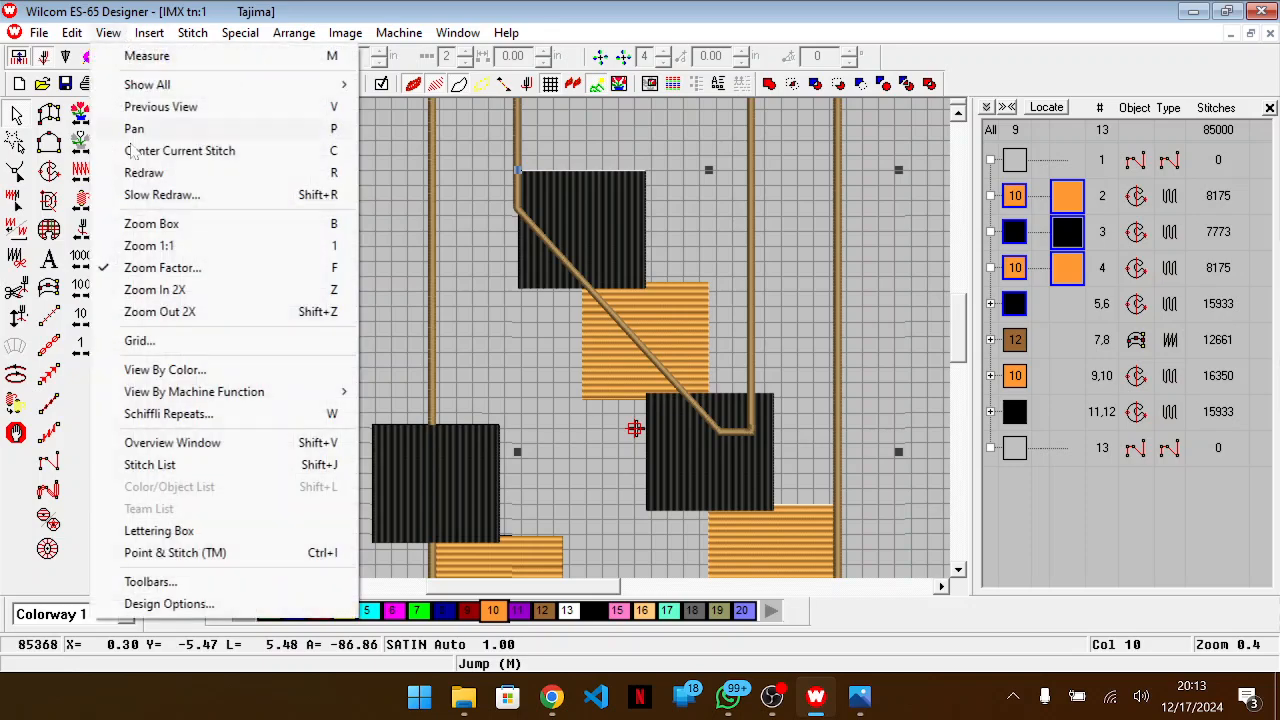
{"action": "left_click", "coordinate": [215, 369]}
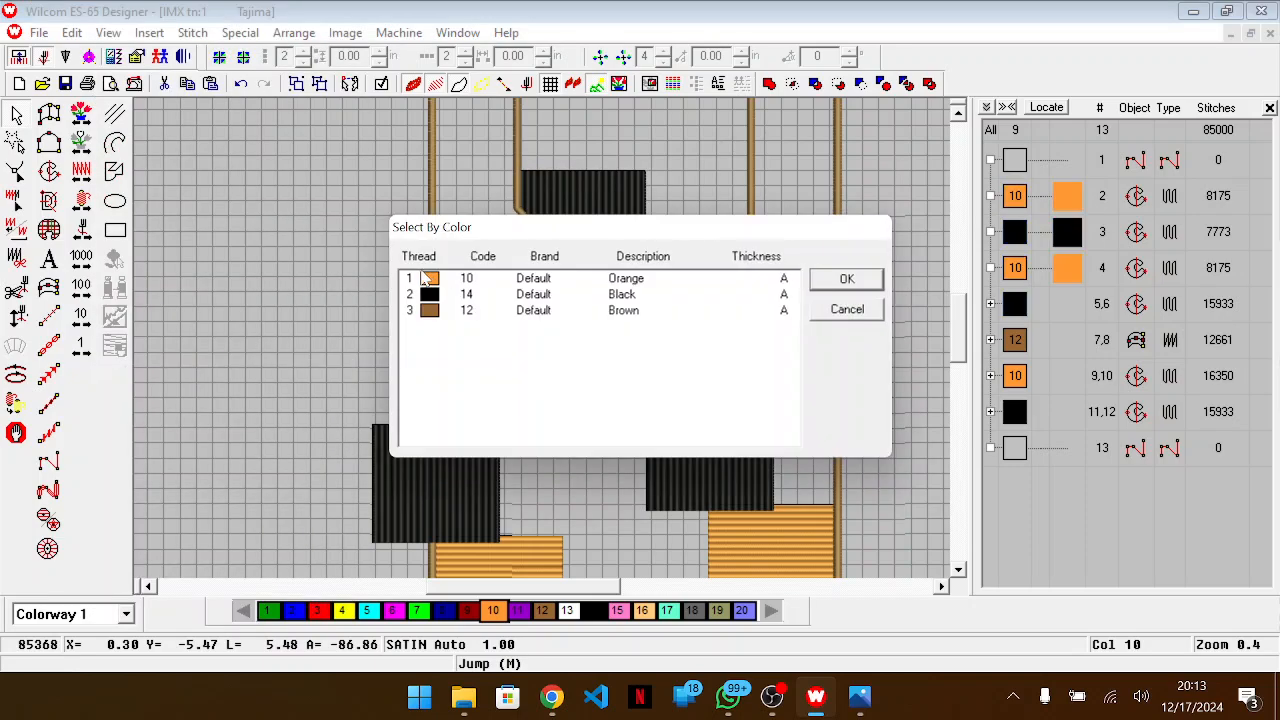
{"action": "left_click", "coordinate": [514, 280]}
{"action": "left_click", "coordinate": [846, 279]}
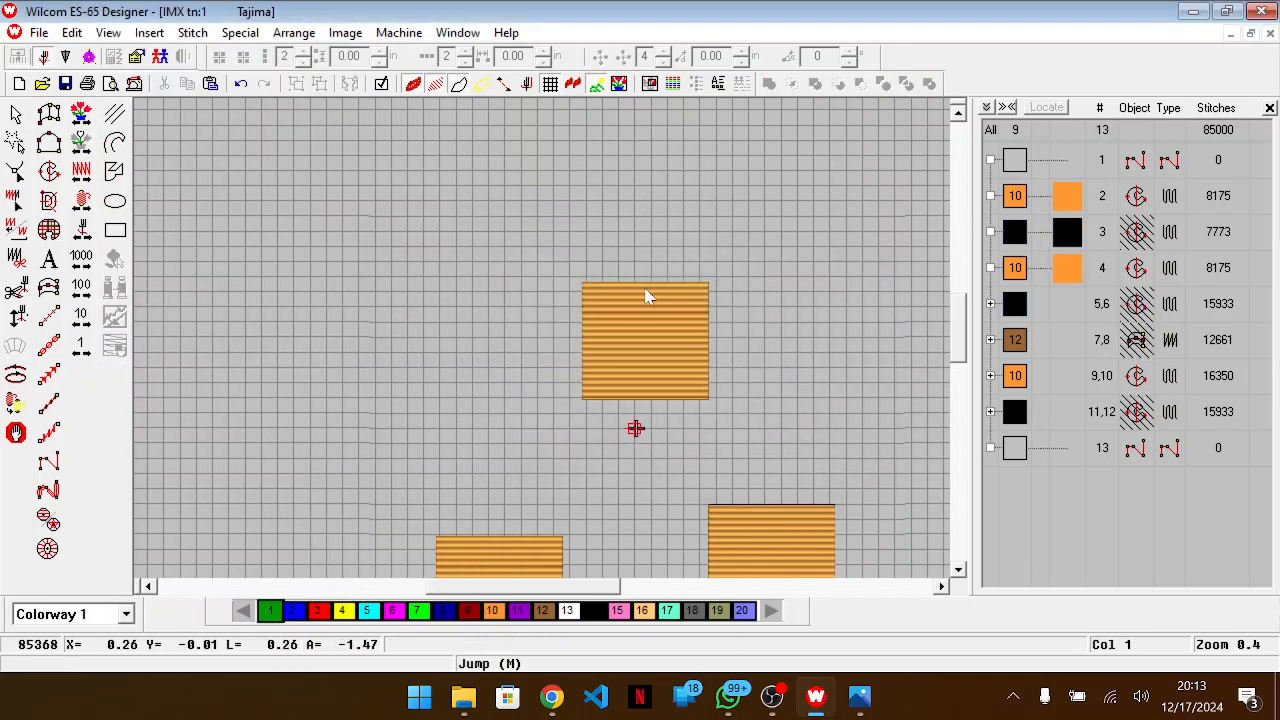
Resequence the four orange blocks into one color layer at the start of the stitching order and show all objects again
{"action": "key", "text": "shift+z"}
{"action": "key", "text": "ctrl+a"}
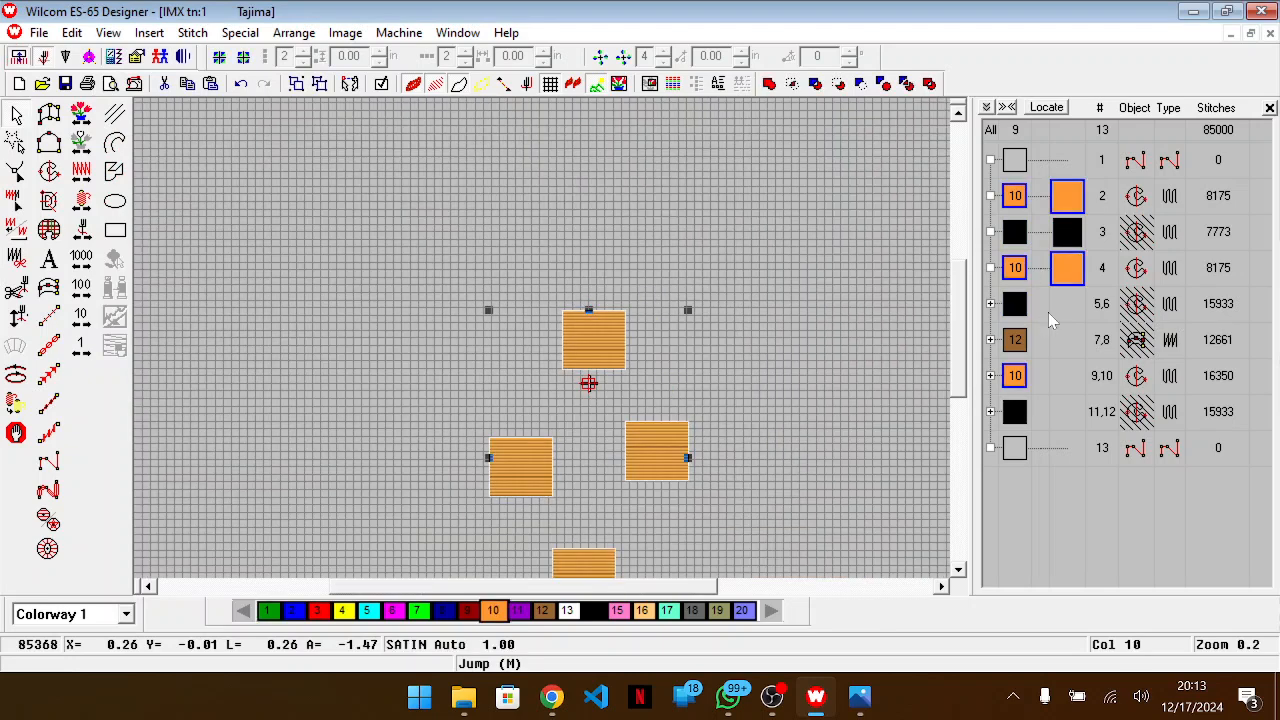
{"action": "left_click_drag", "start_coordinate": [1077, 280], "coordinate": [1015, 227]}
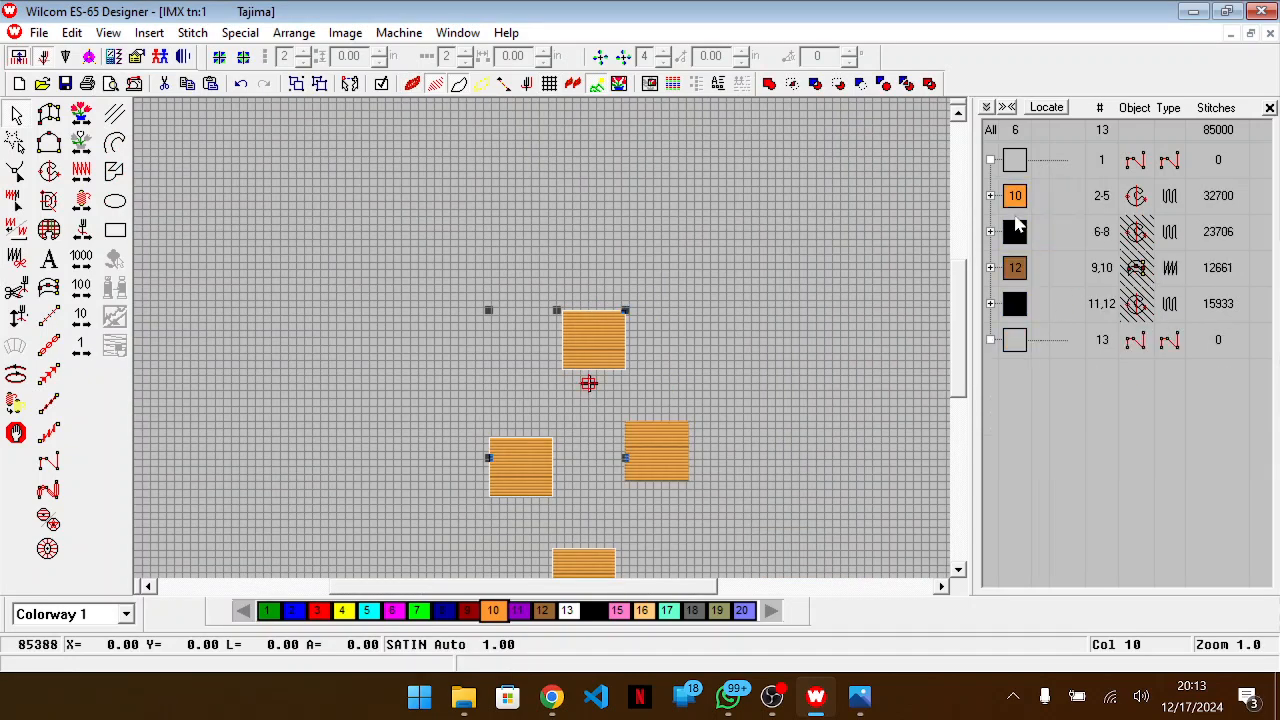
{"action": "right_click", "coordinate": [1057, 381]}
{"action": "left_click", "coordinate": [1123, 528]}
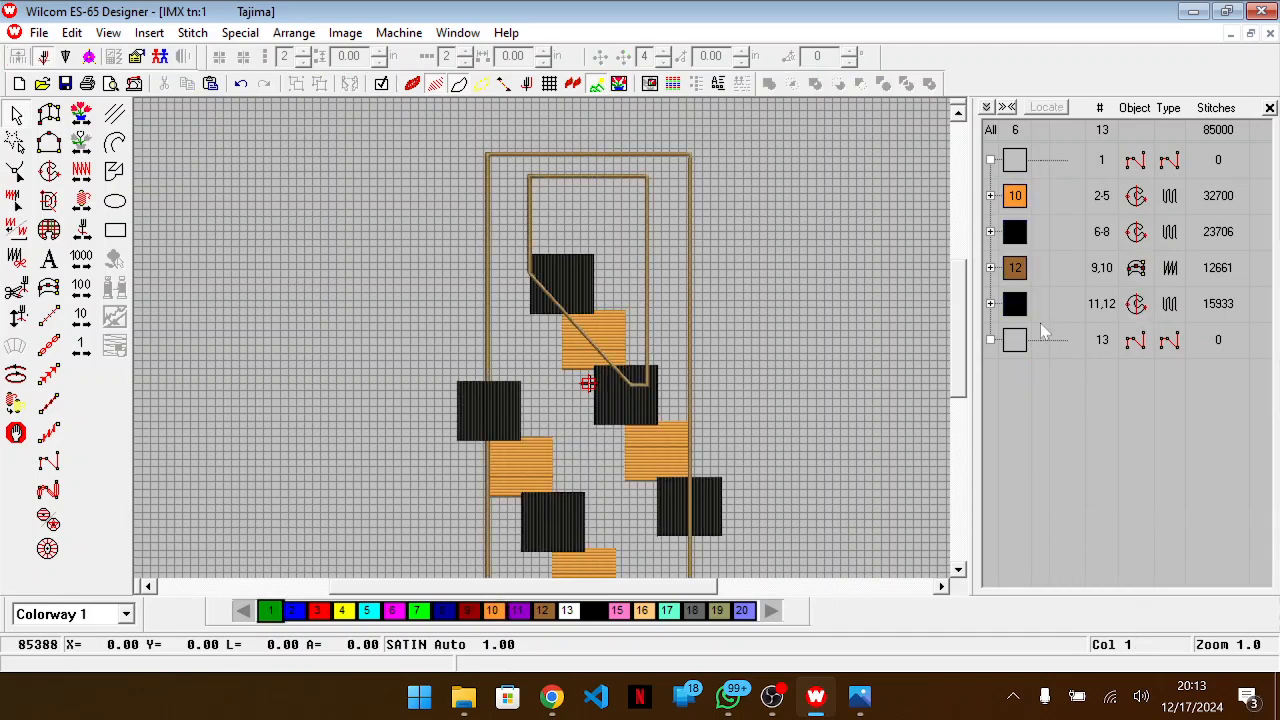
Move the brown outlines after all the black blocks in the stitching order and lock them
{"action": "left_click", "coordinate": [1017, 270]}
{"action": "left_click_drag", "start_coordinate": [1025, 328], "coordinate": [1025, 330]}
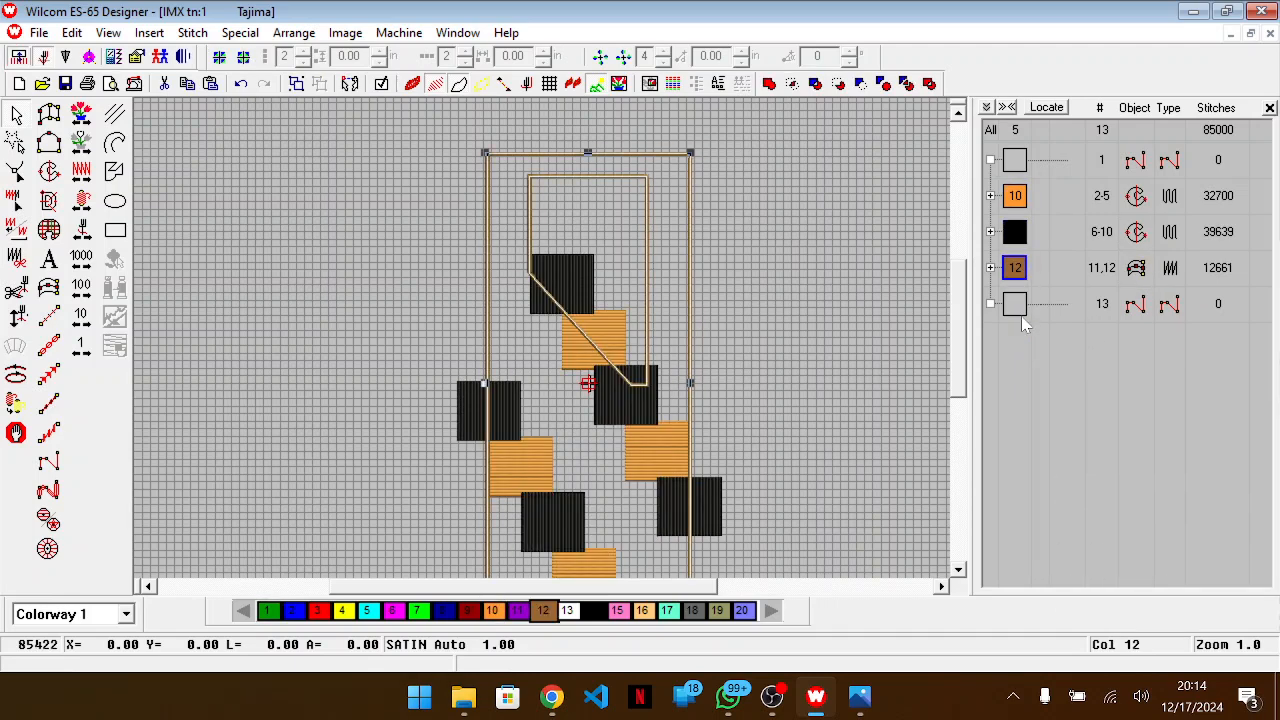
{"action": "left_click", "coordinate": [1013, 388]}
Duplicate the five black blocks in place and recolor the duplicates with pink color 15
{"action": "left_click", "coordinate": [1015, 232]}
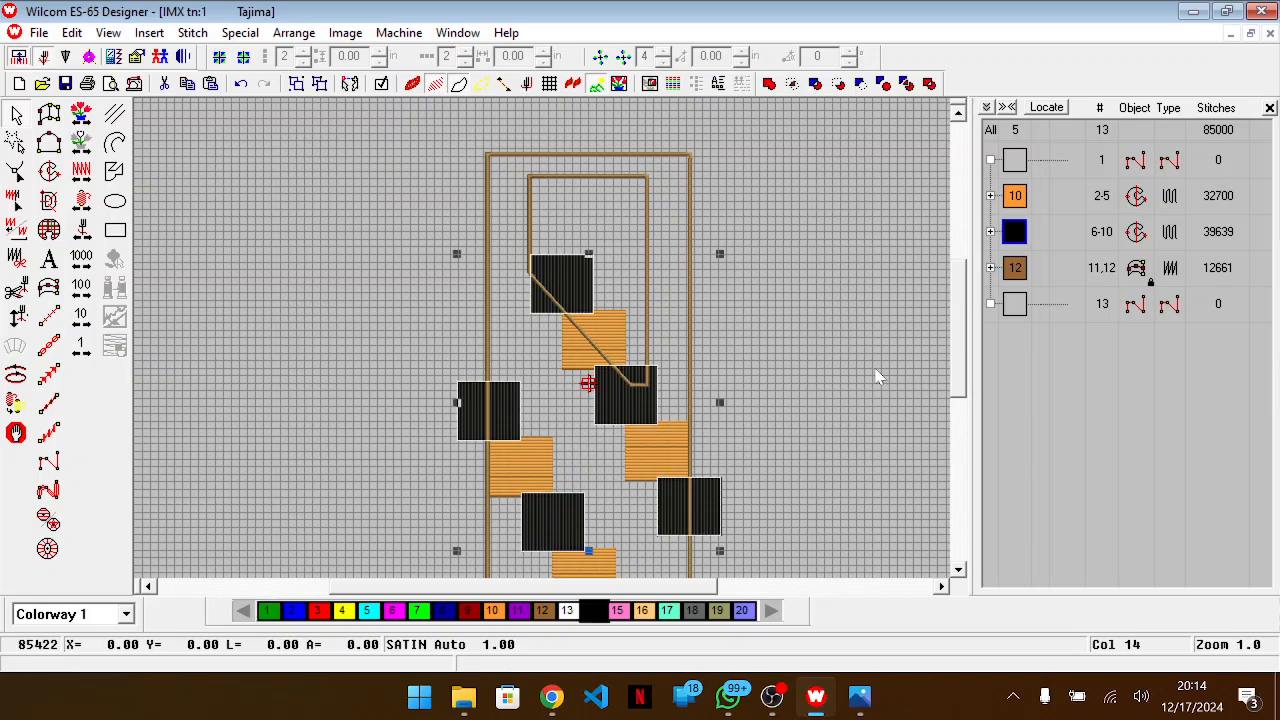
{"action": "left_click", "coordinate": [991, 196]}
{"action": "key", "text": "ctrl+d"}
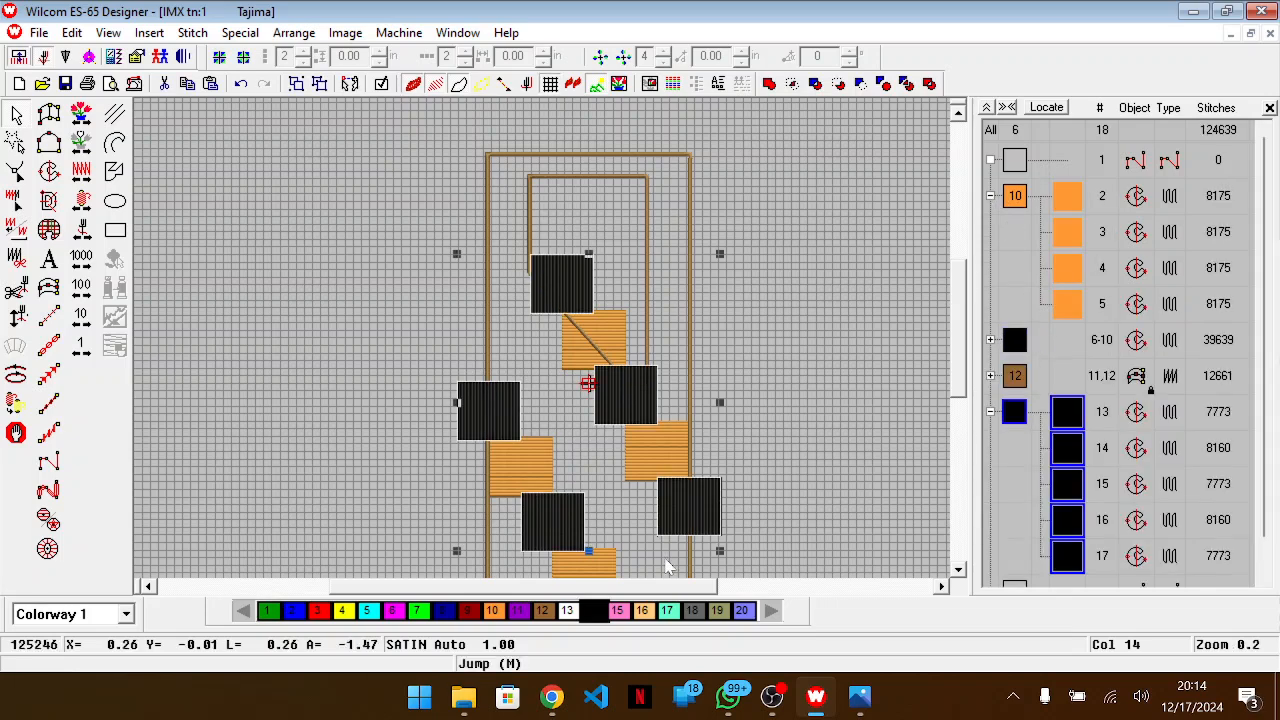
{"action": "left_click", "coordinate": [619, 613]}
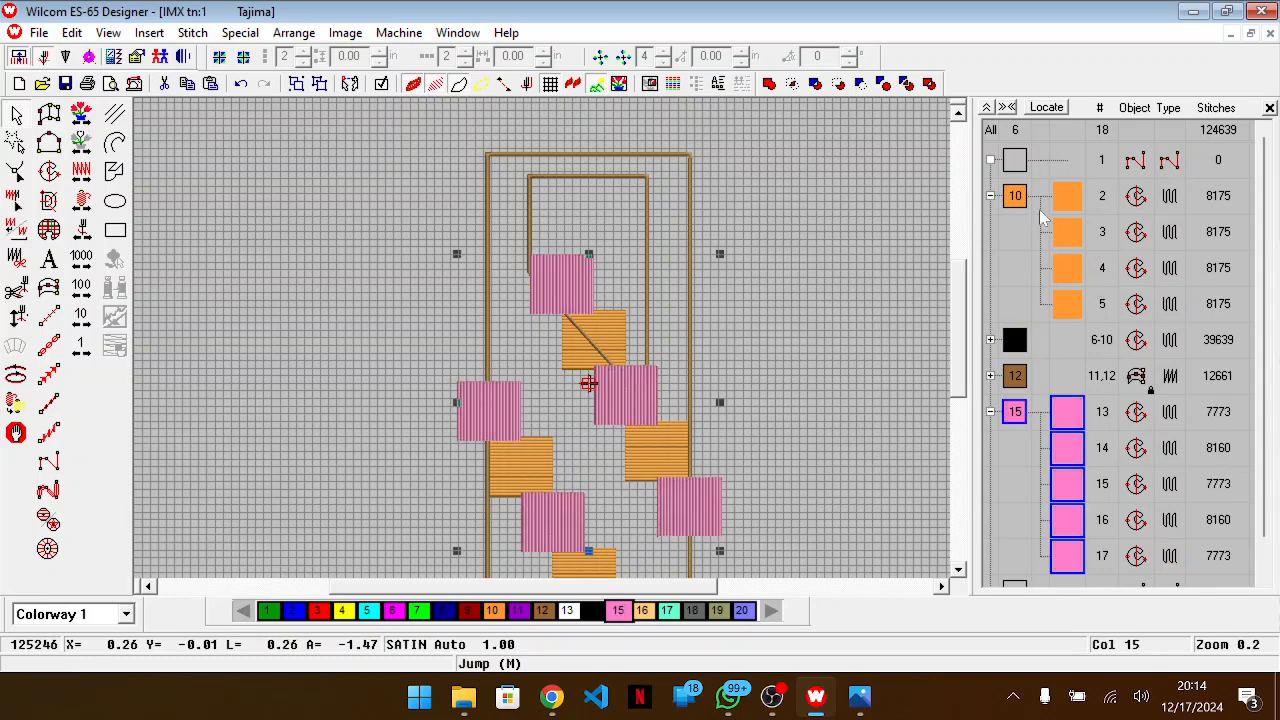
Trim the four orange blocks where the pink duplicates overlap them, and delete the pink duplicates
{"action": "left_click", "coordinate": [1015, 197], "text": "ctrl"}
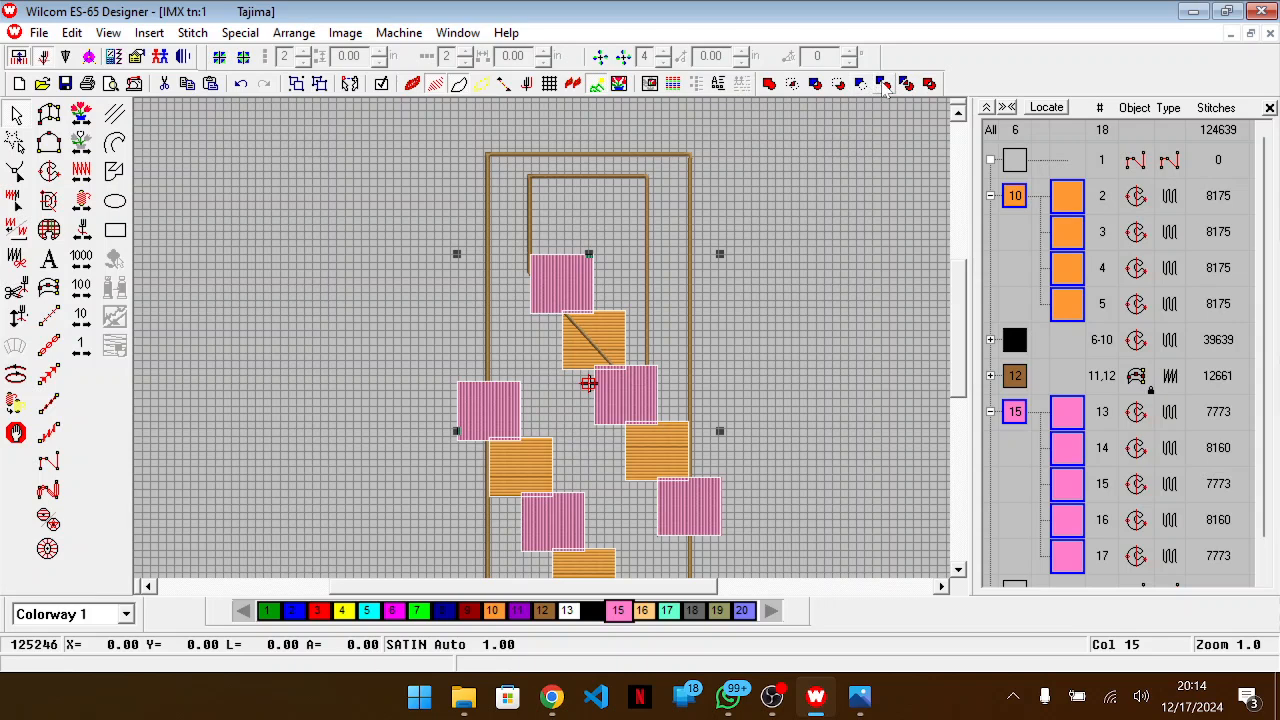
{"action": "left_click", "coordinate": [883, 84]}
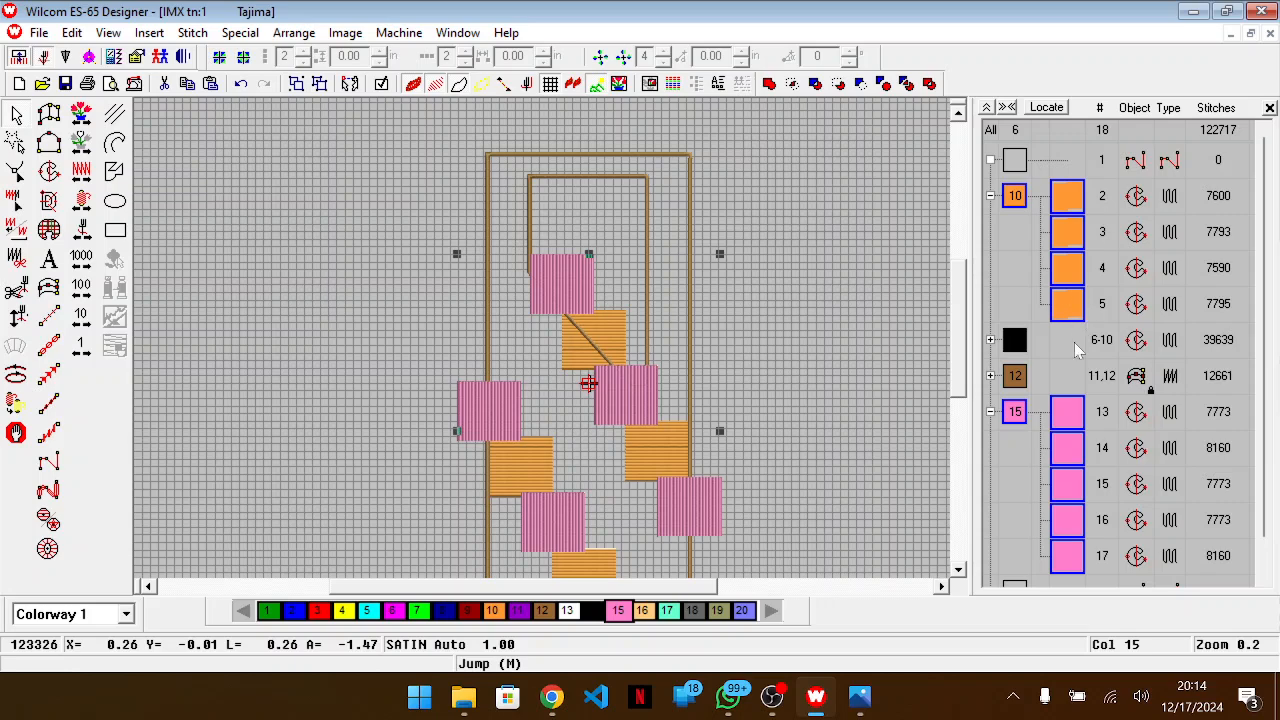
{"action": "left_click", "coordinate": [1040, 405]}
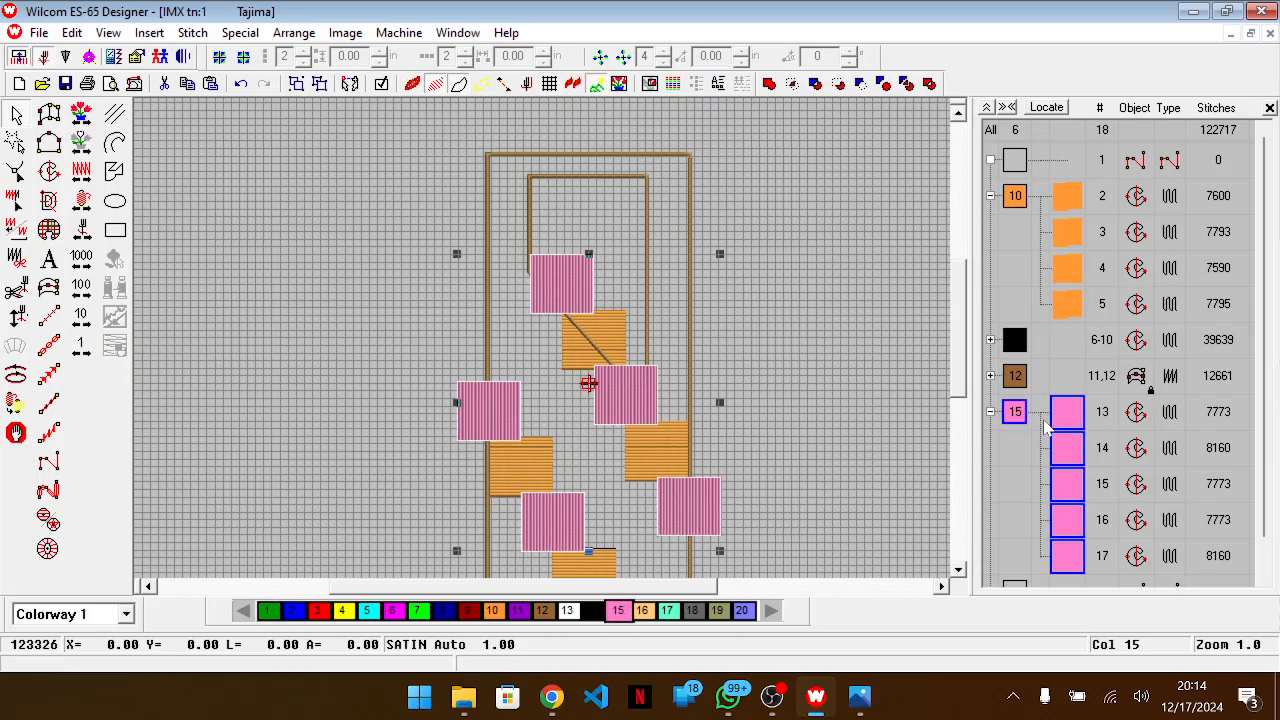
{"action": "key", "text": "Delete"}
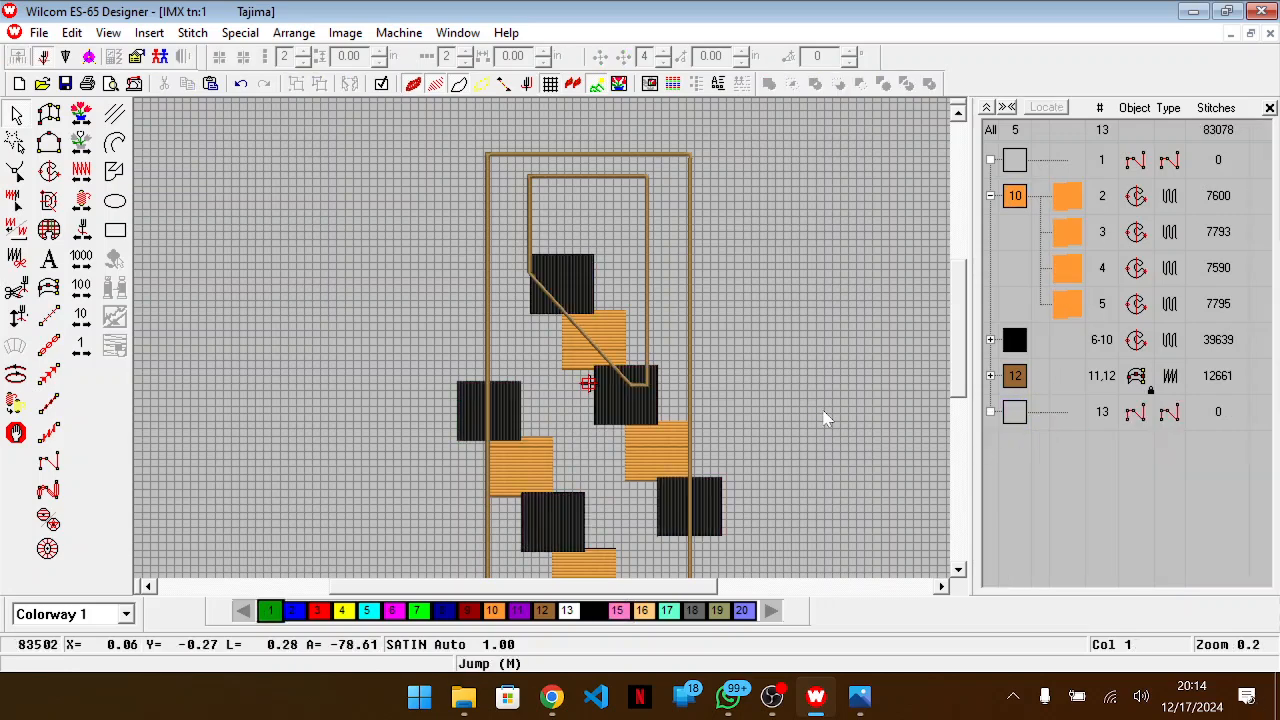
Check the trimmed block joints up close and compare the layout with the kaftan reference photo
{"action": "key", "text": "alt+Tab"}
{"action": "key", "text": "alt+Tab"}
{"action": "scroll", "coordinate": [773, 462], "scroll_direction": "up", "scroll_amount": 2}
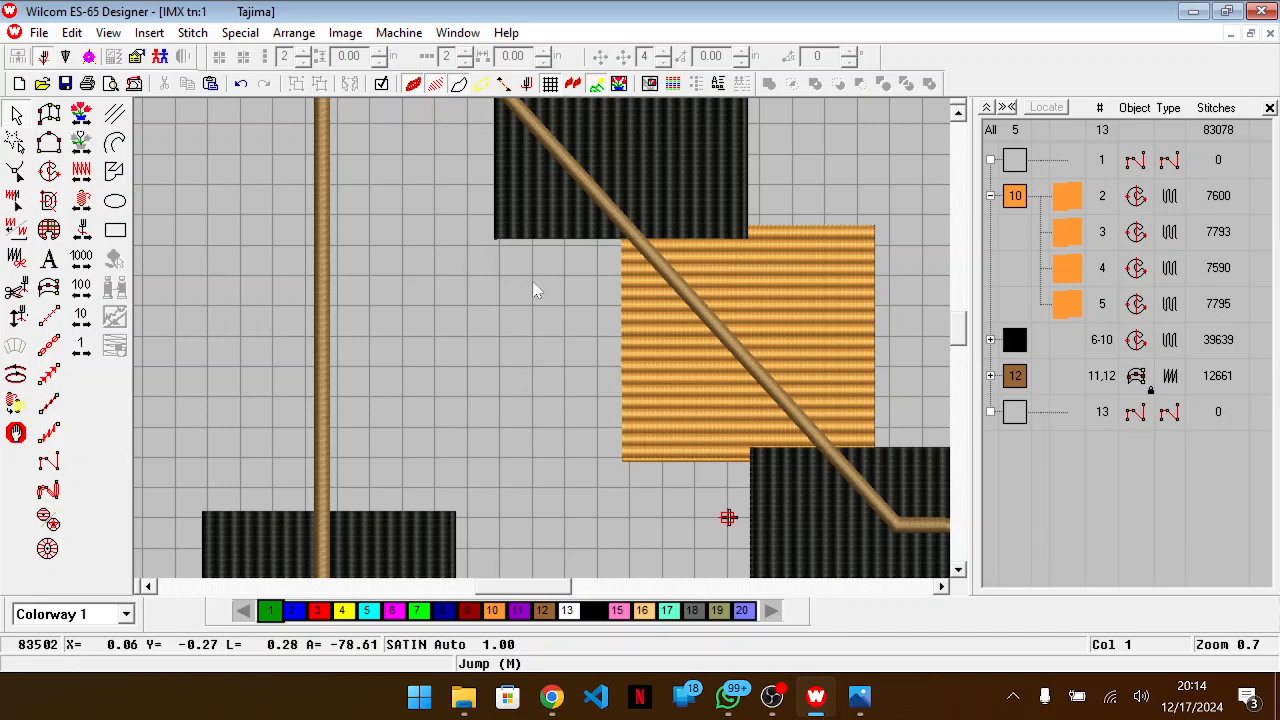
{"action": "scroll", "coordinate": [609, 318], "scroll_direction": "down", "scroll_amount": 5}
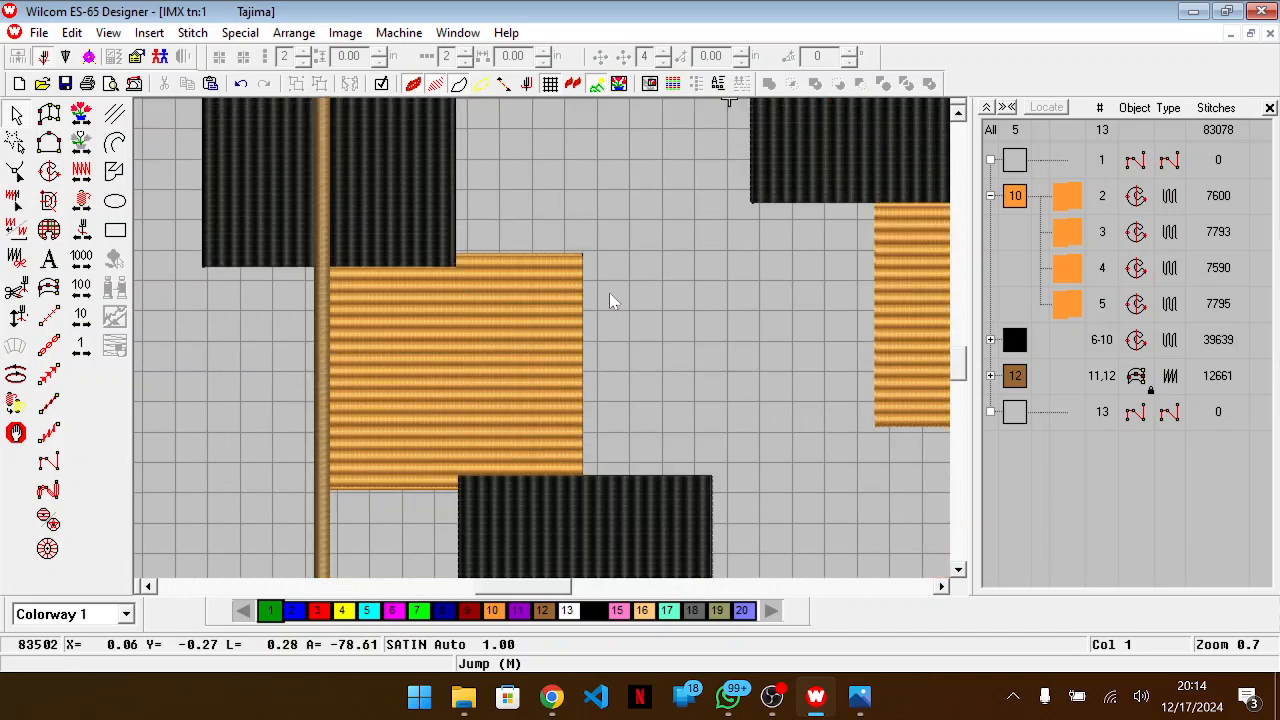
{"action": "scroll", "coordinate": [612, 300], "scroll_direction": "down", "scroll_amount": 1}
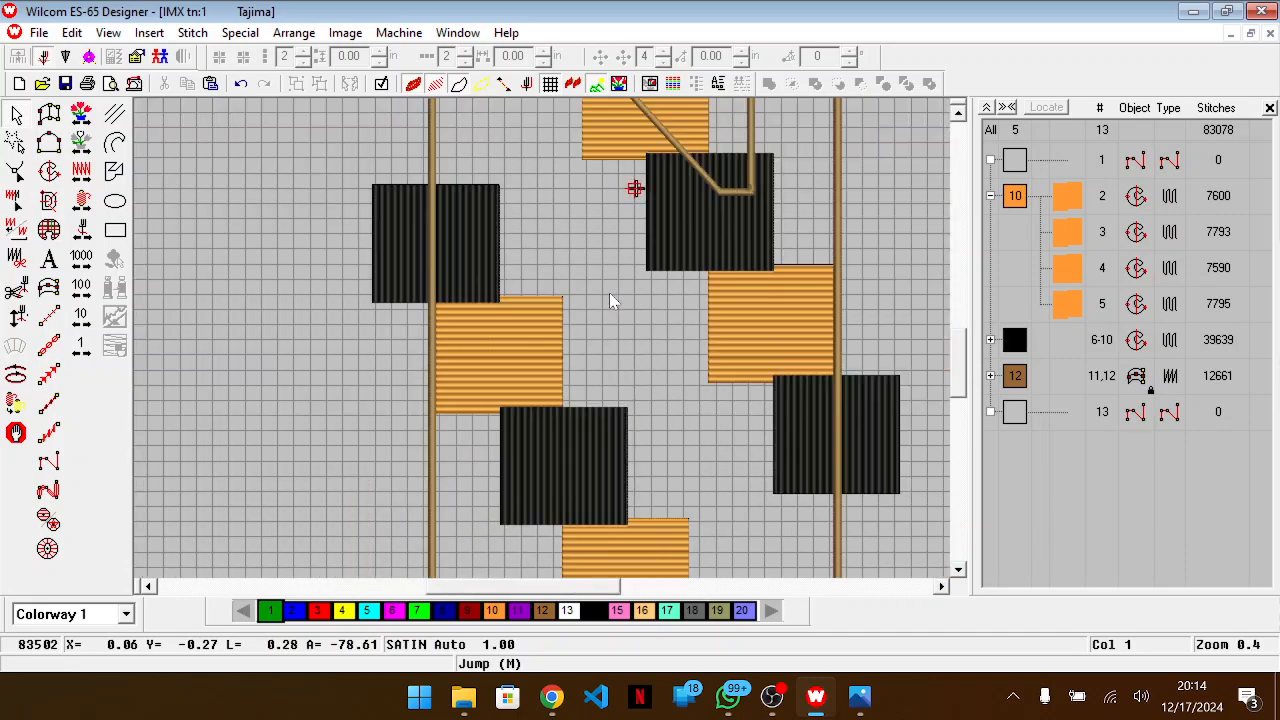
{"action": "key", "text": "alt+Tab"}
{"action": "left_click_drag", "start_coordinate": [270, 328], "coordinate": [173, 376]}
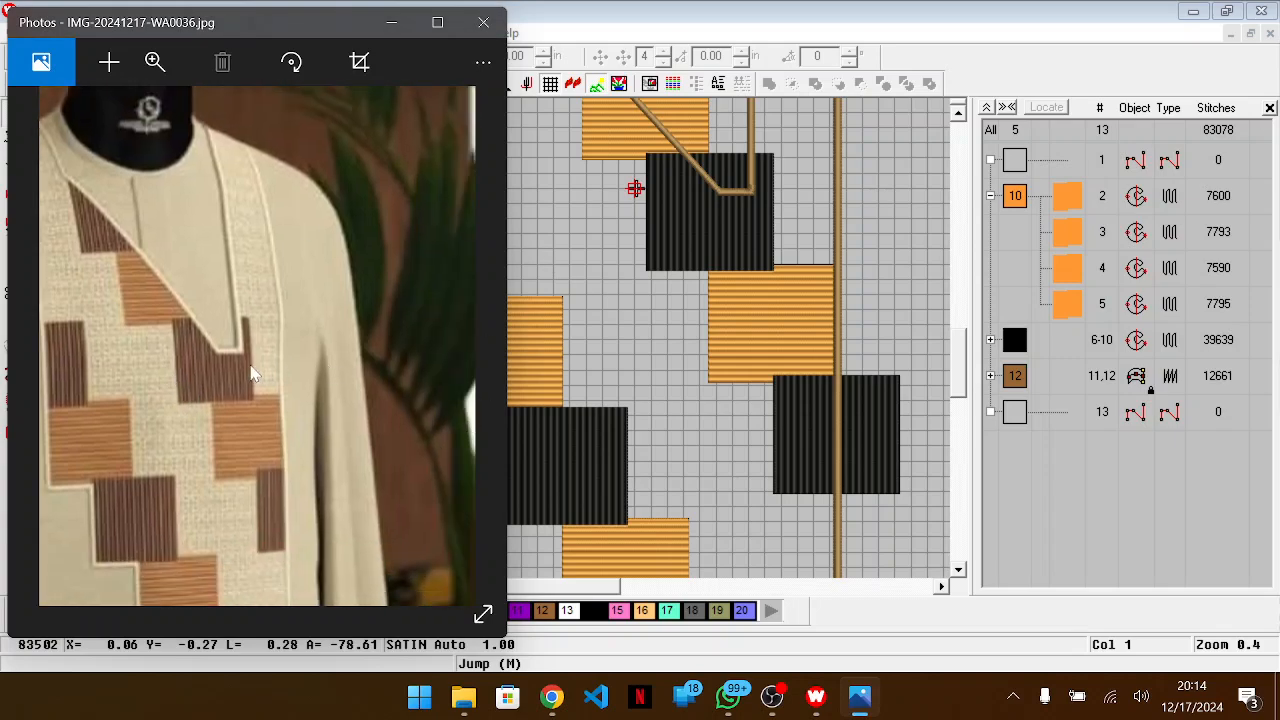
{"action": "left_click", "coordinate": [590, 418]}
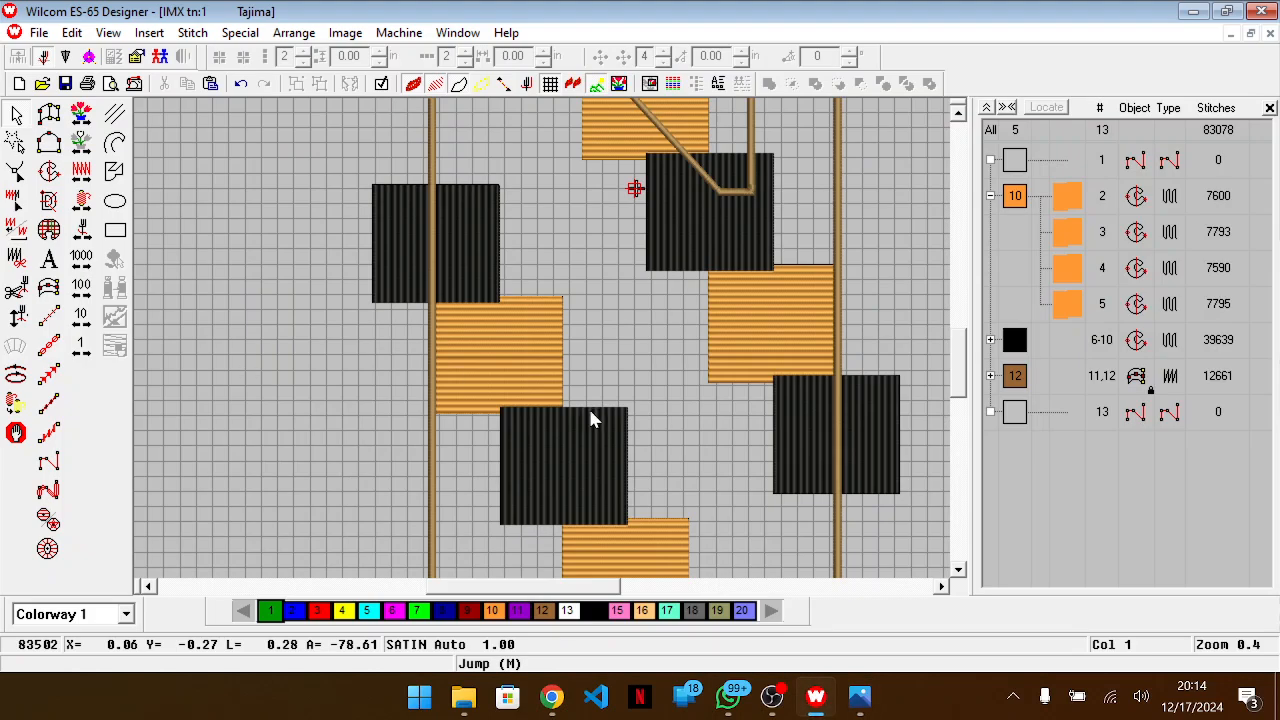
Narrow the right staircase's lowest black block so its outer edge ends at the brown outer outline
{"action": "left_click", "coordinate": [898, 410]}
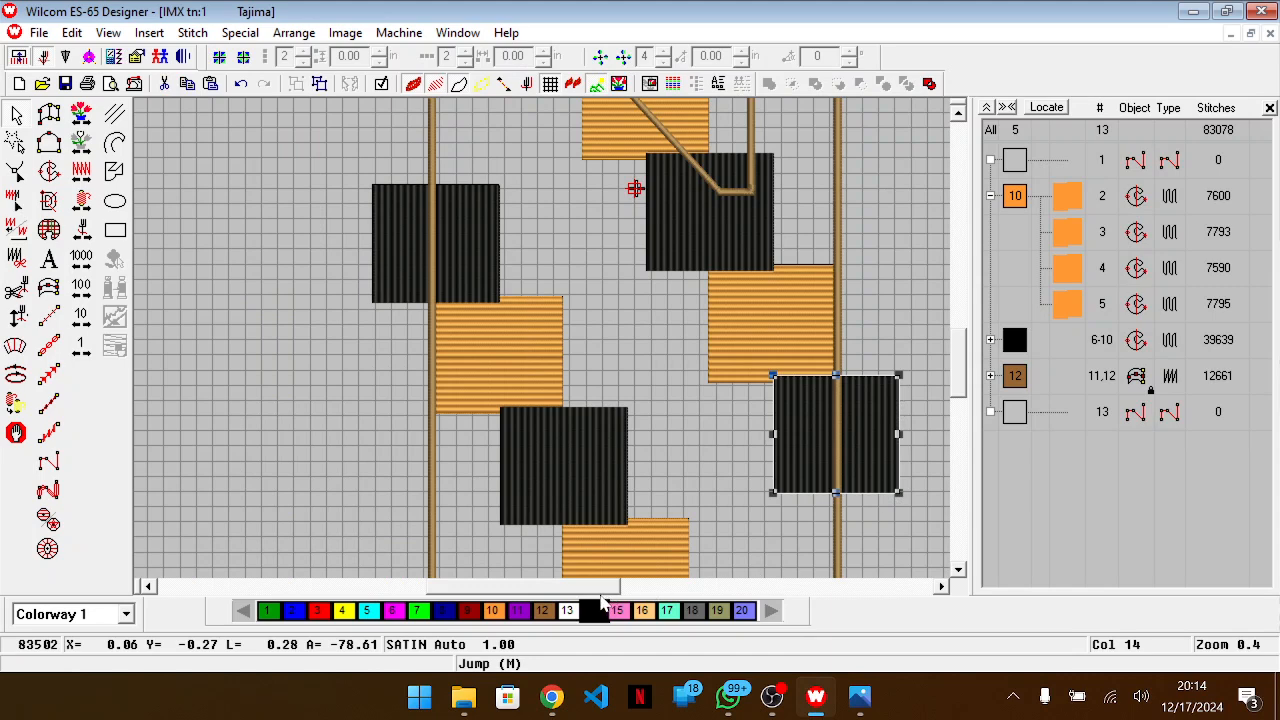
{"action": "left_click_drag", "start_coordinate": [594, 588], "coordinate": [646, 588]}
{"action": "key", "text": "z"}
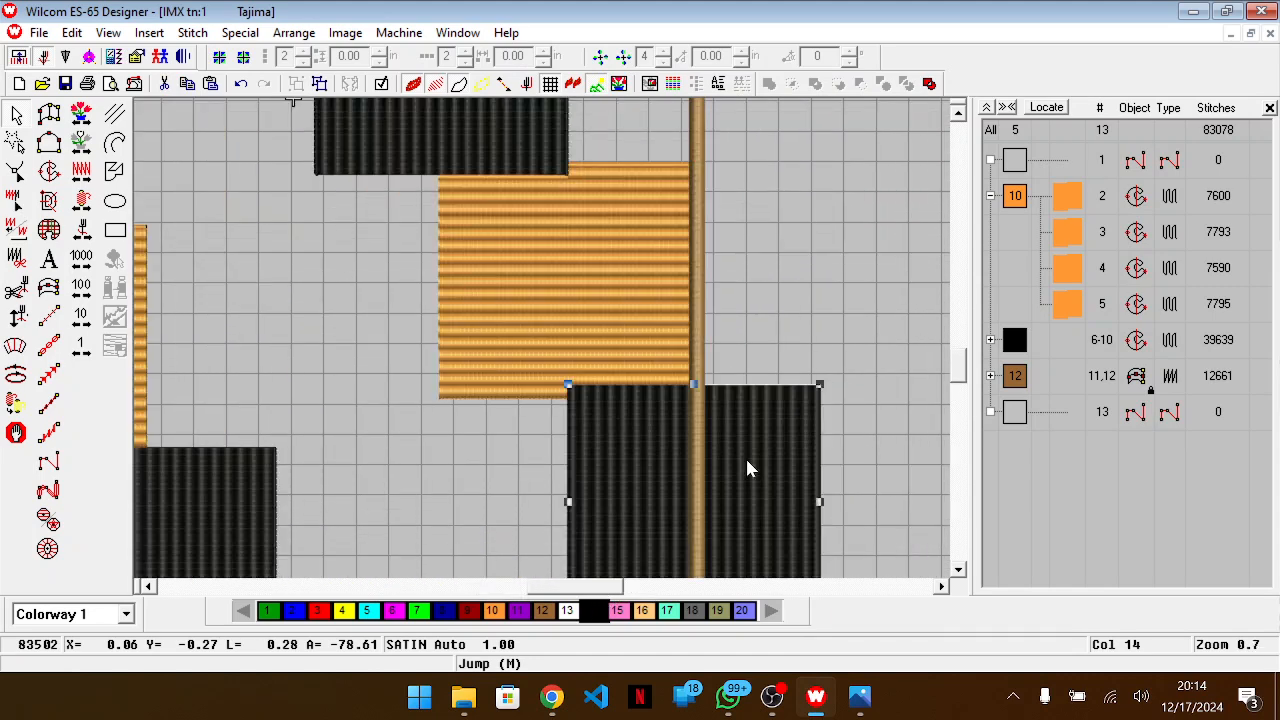
{"action": "scroll", "coordinate": [745, 469], "scroll_direction": "down", "scroll_amount": 2}
{"action": "left_click_drag", "start_coordinate": [818, 398], "coordinate": [694, 387]}
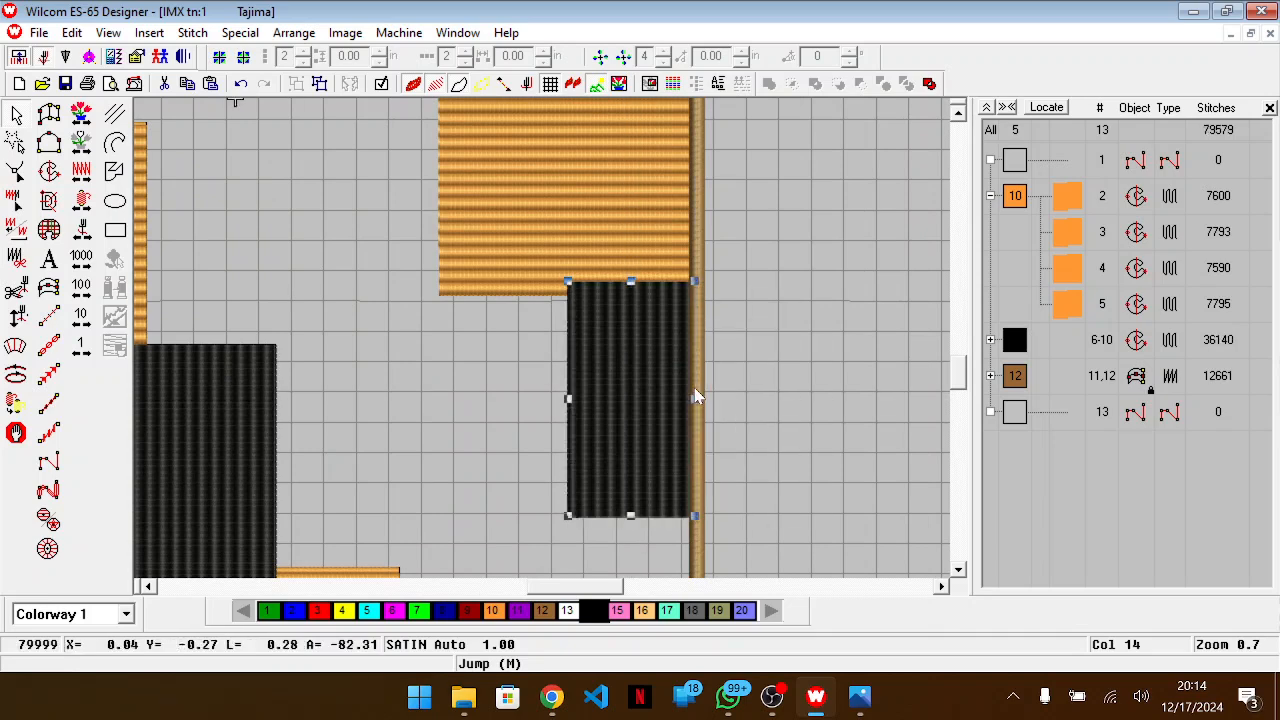
Narrow the left staircase's top black block so its outer edge ends at the brown outer outline
{"action": "scroll", "coordinate": [694, 387], "scroll_direction": "up", "scroll_amount": 7}
{"action": "scroll", "coordinate": [697, 397], "scroll_direction": "up", "scroll_amount": 6}
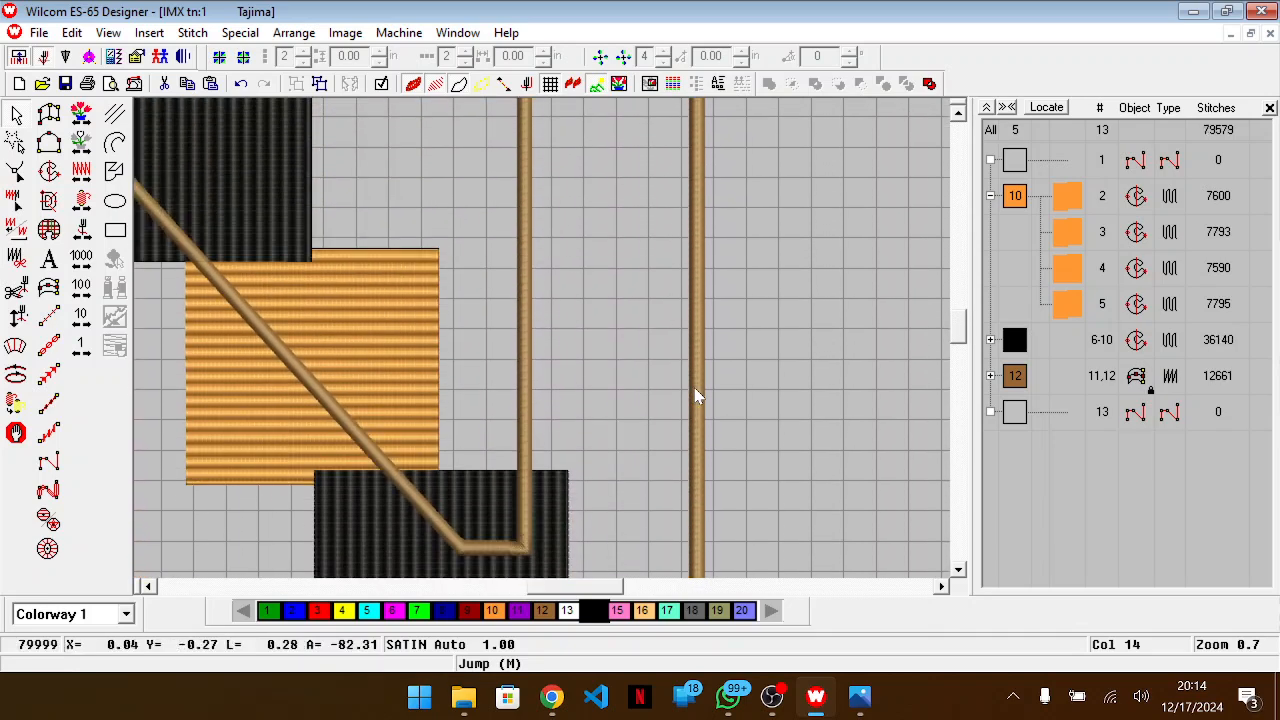
{"action": "scroll", "coordinate": [514, 333], "scroll_direction": "down", "scroll_amount": 4}
{"action": "left_click", "coordinate": [161, 299]}
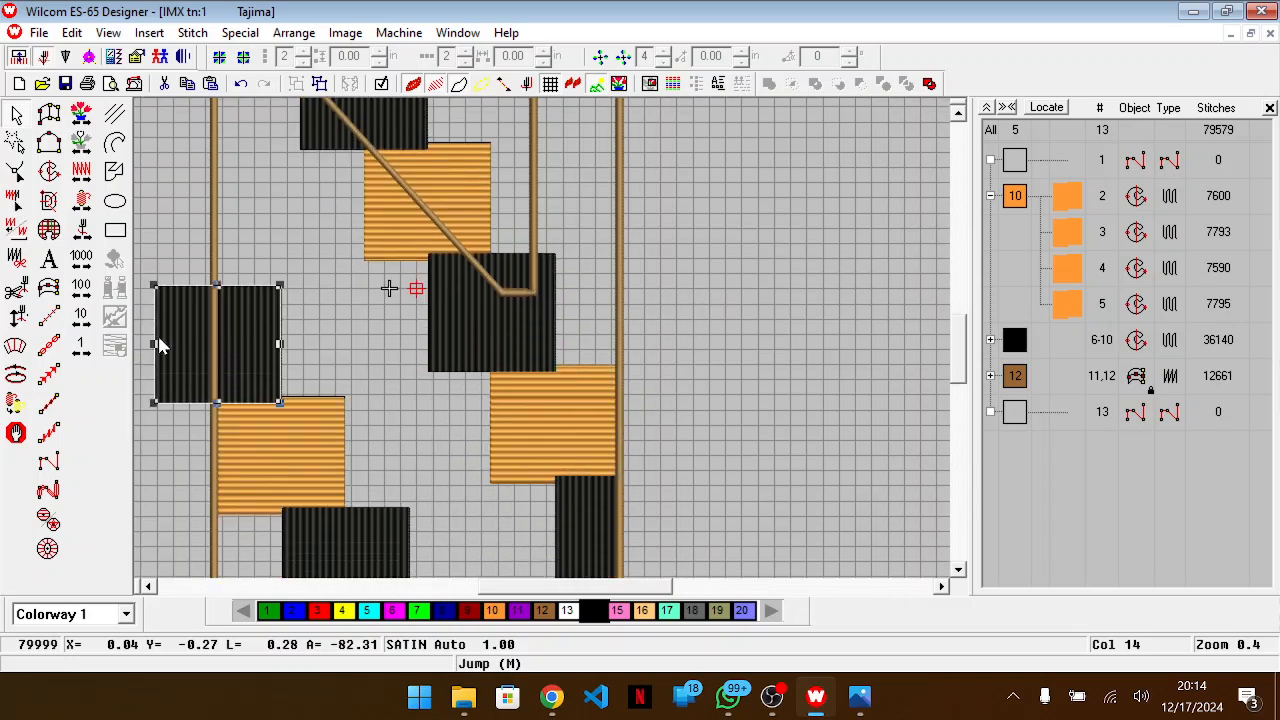
{"action": "left_click_drag", "start_coordinate": [155, 345], "coordinate": [216, 344]}
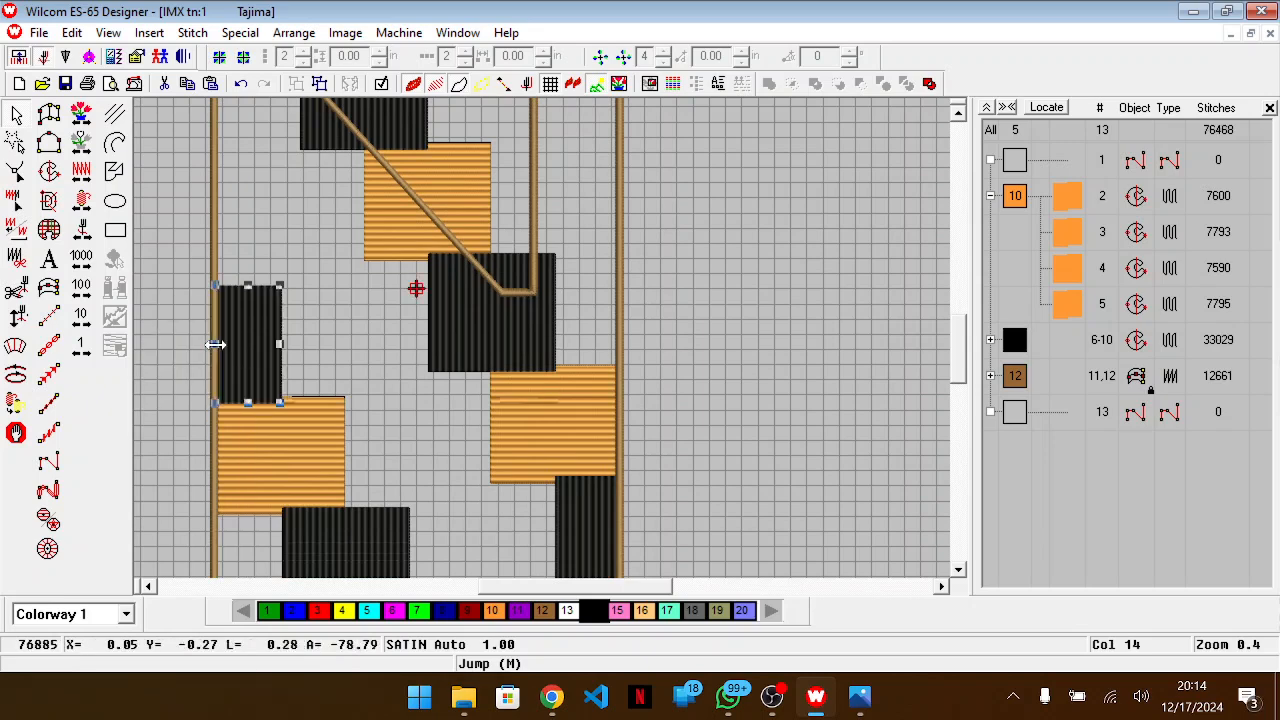
{"action": "left_click", "coordinate": [168, 402]}
{"action": "scroll", "coordinate": [230, 370], "scroll_direction": "down", "scroll_amount": 3}
{"action": "scroll", "coordinate": [230, 370], "scroll_direction": "up", "scroll_amount": 1}
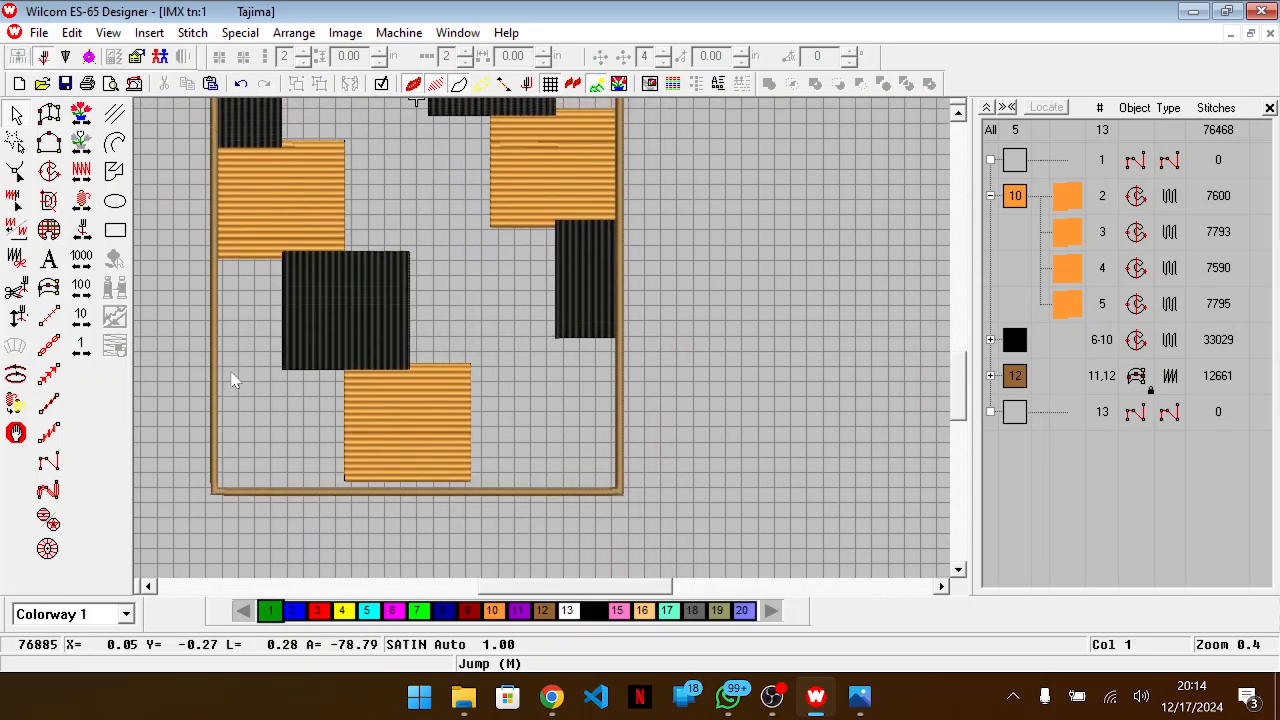
Reshape the uppermost black block into a triangle, cutting away the part inside the diagonal neckline outline
{"action": "scroll", "coordinate": [398, 311], "scroll_direction": "up", "scroll_amount": 4}
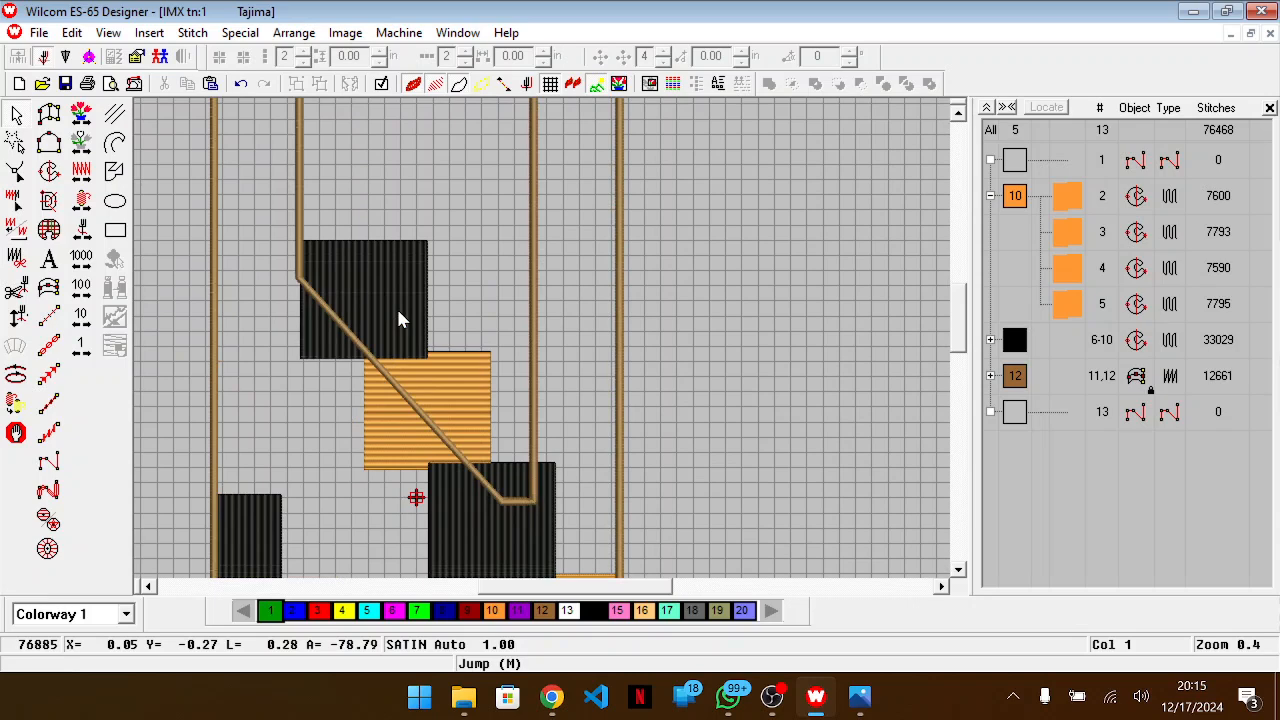
{"action": "left_click", "coordinate": [427, 262]}
{"action": "key", "text": "z"}
{"action": "scroll", "coordinate": [428, 260], "scroll_direction": "down", "scroll_amount": 1}
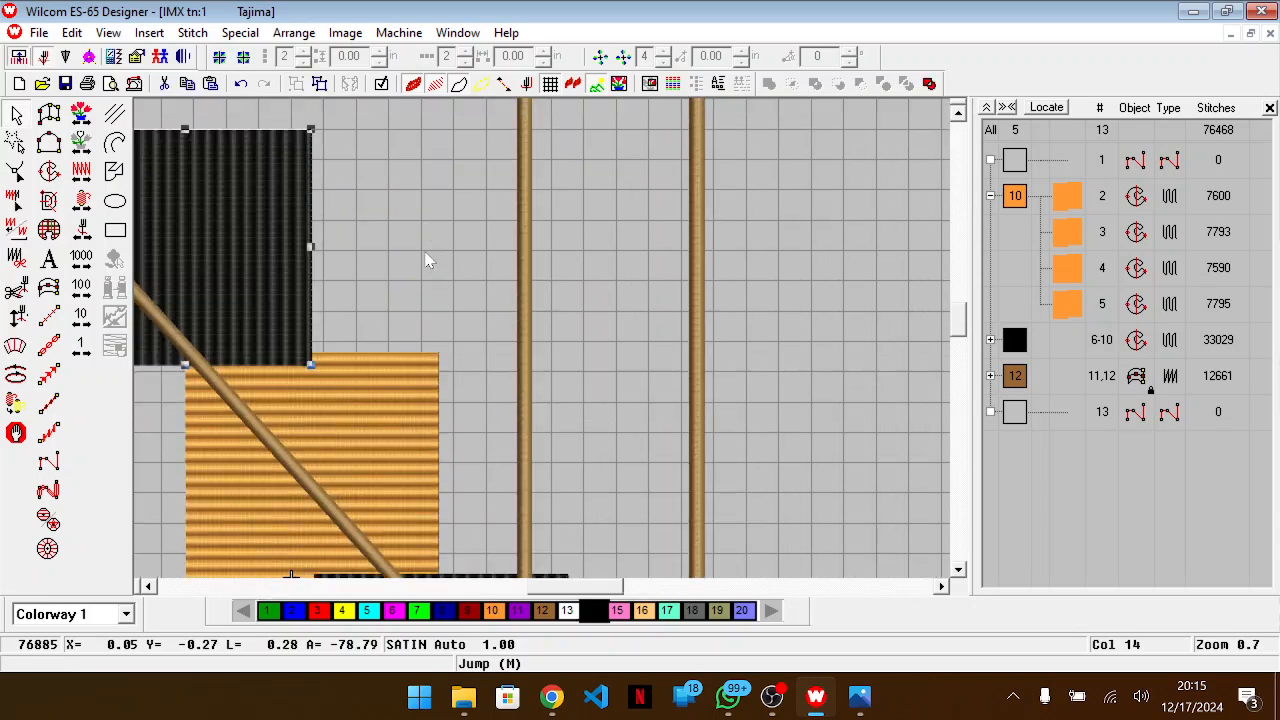
{"action": "left_click_drag", "start_coordinate": [570, 584], "coordinate": [533, 590]}
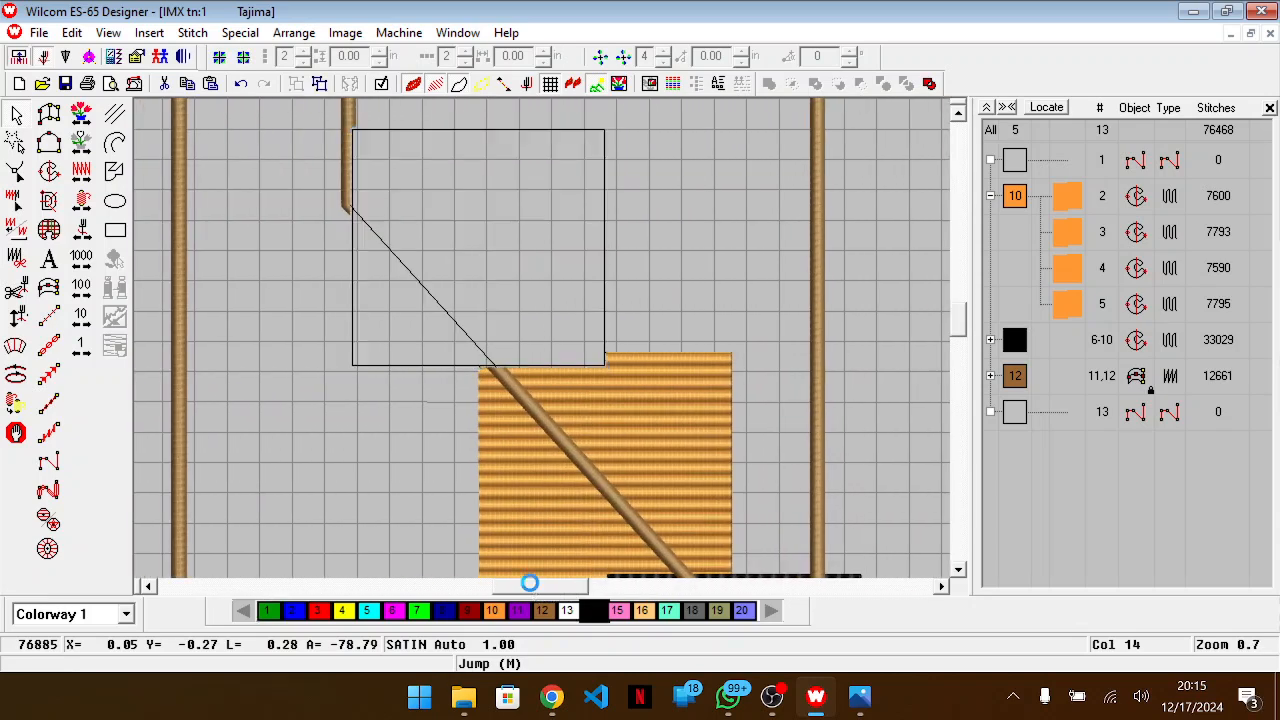
{"action": "key", "text": "h"}
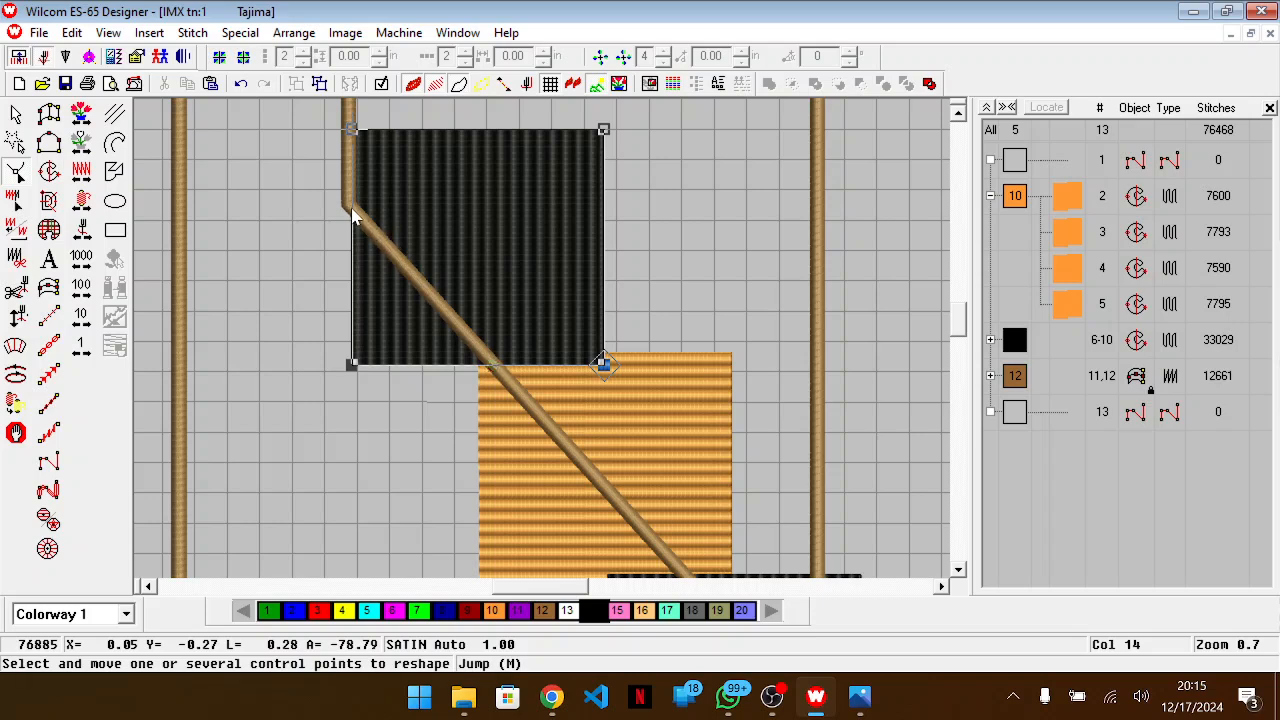
{"action": "scroll", "coordinate": [292, 150], "scroll_direction": "up", "scroll_amount": 3}
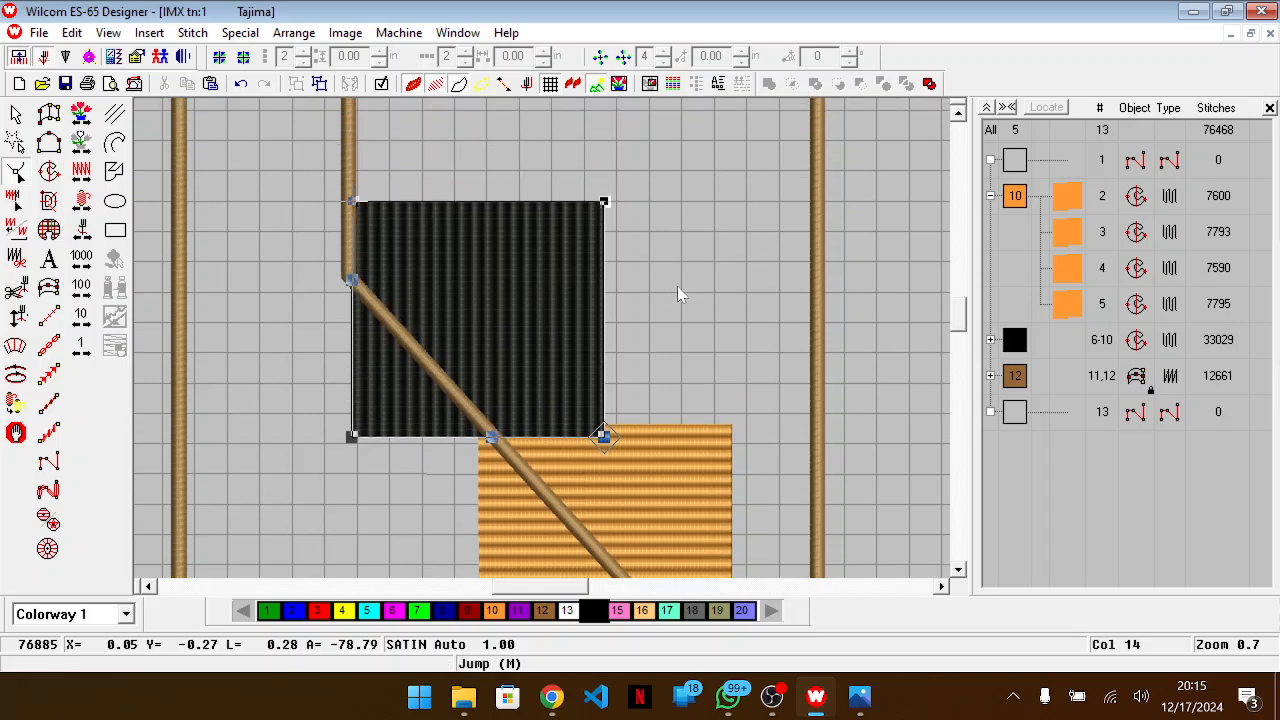
{"action": "key", "text": "Delete"}
{"action": "key", "text": "Delete"}
Reshape the orange block crossing the diagonal neckline outline, removing its corners inside the neckline so its edge follows the diagonal
{"action": "scroll", "coordinate": [588, 485], "scroll_direction": "down", "scroll_amount": 4}
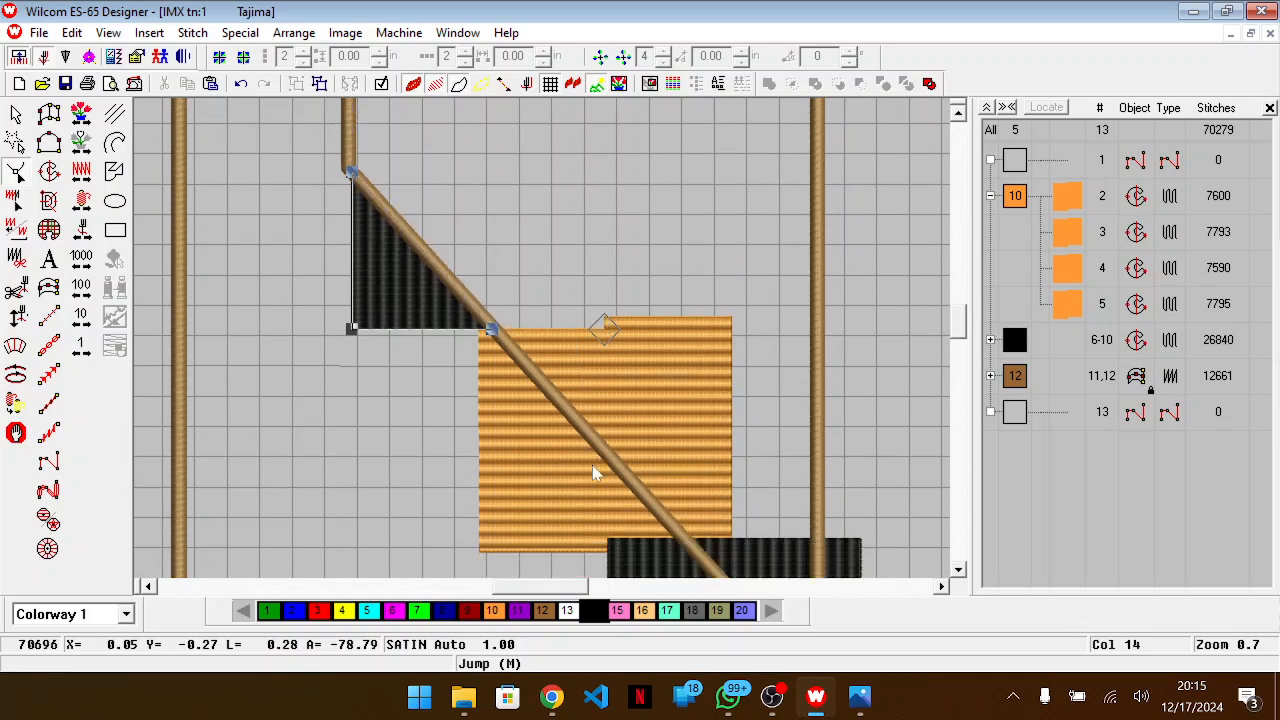
{"action": "left_click", "coordinate": [735, 330]}
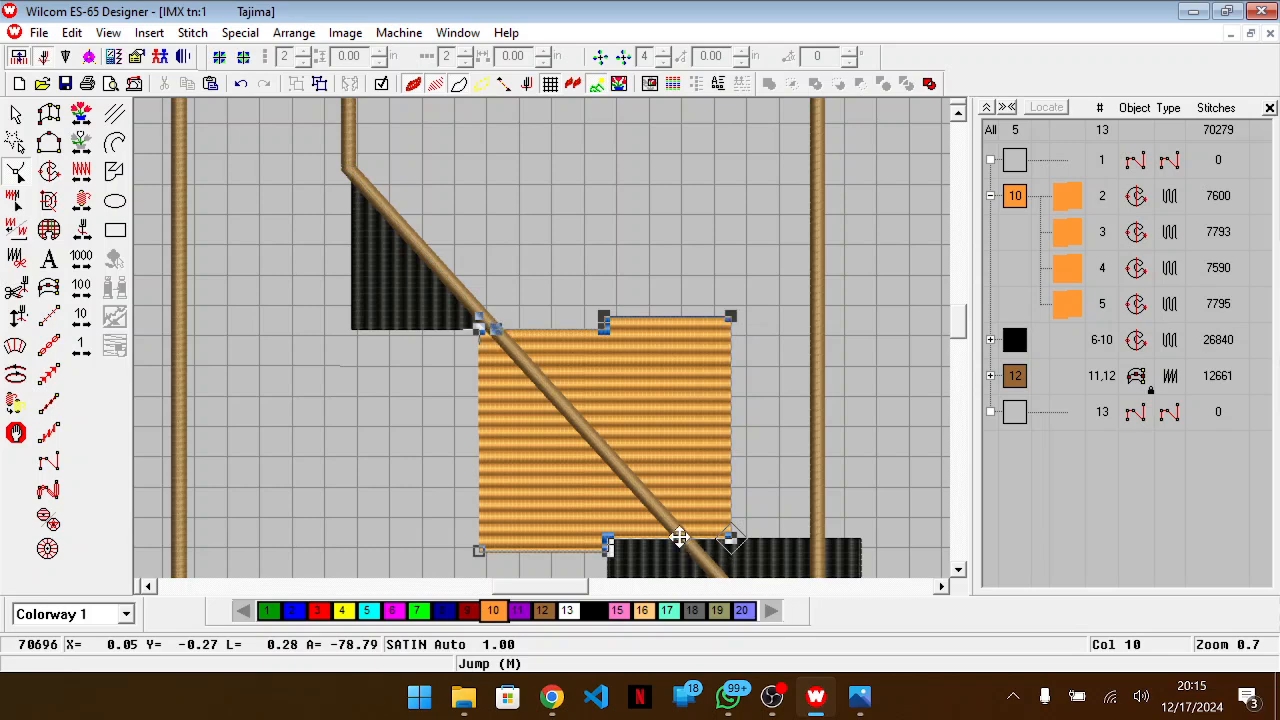
{"action": "left_click_drag", "start_coordinate": [783, 226], "coordinate": [642, 540]}
{"action": "key", "text": "Delete"}
{"action": "left_click_drag", "start_coordinate": [660, 283], "coordinate": [572, 363]}
{"action": "key", "text": "Delete"}
{"action": "left_click_drag", "start_coordinate": [789, 499], "coordinate": [614, 478]}
{"action": "key", "text": "Delete"}
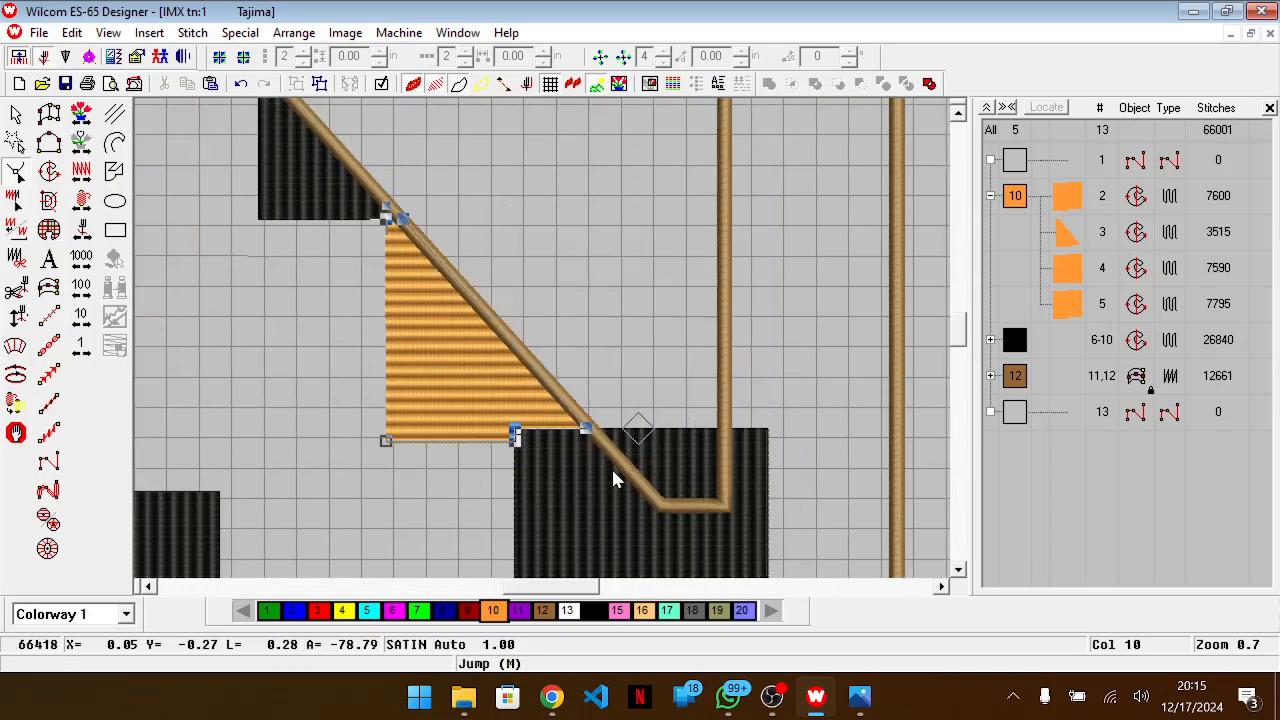
Reshape the black block at the neckline's tip with added points so its upper edge follows the brown inner outline
{"action": "scroll", "coordinate": [642, 420], "scroll_direction": "down", "scroll_amount": 2}
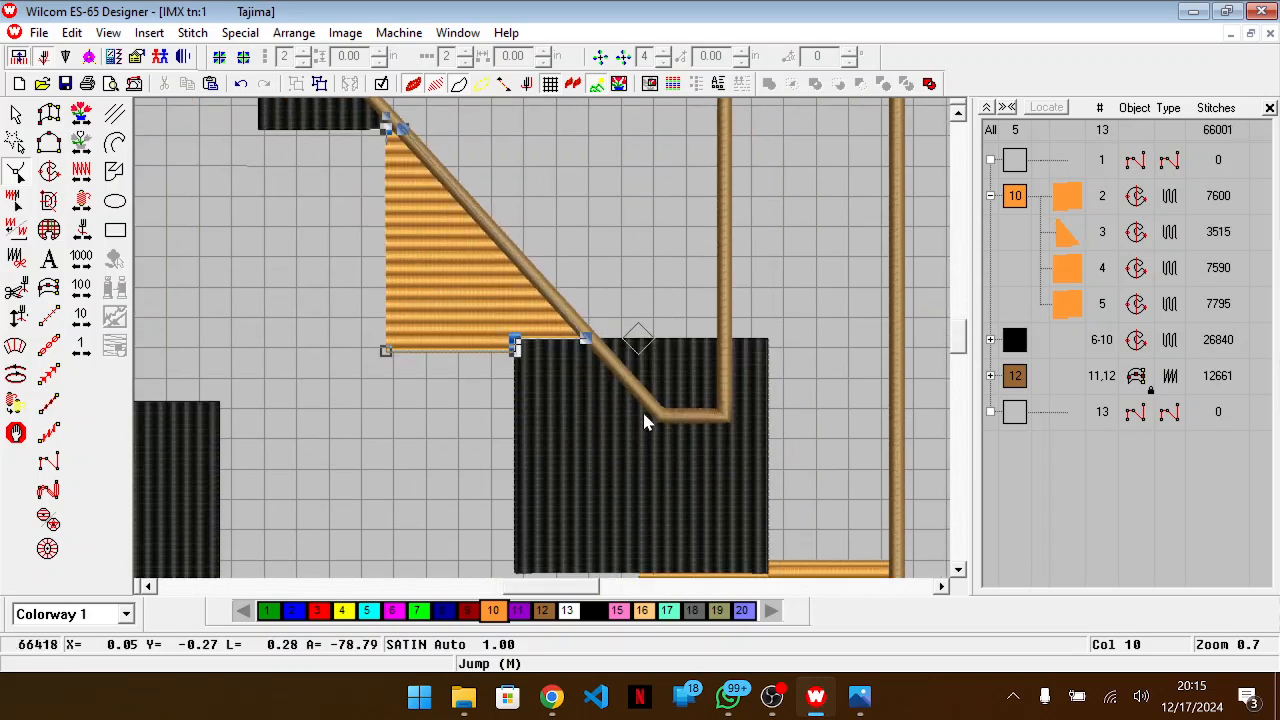
{"action": "left_click", "coordinate": [710, 350]}
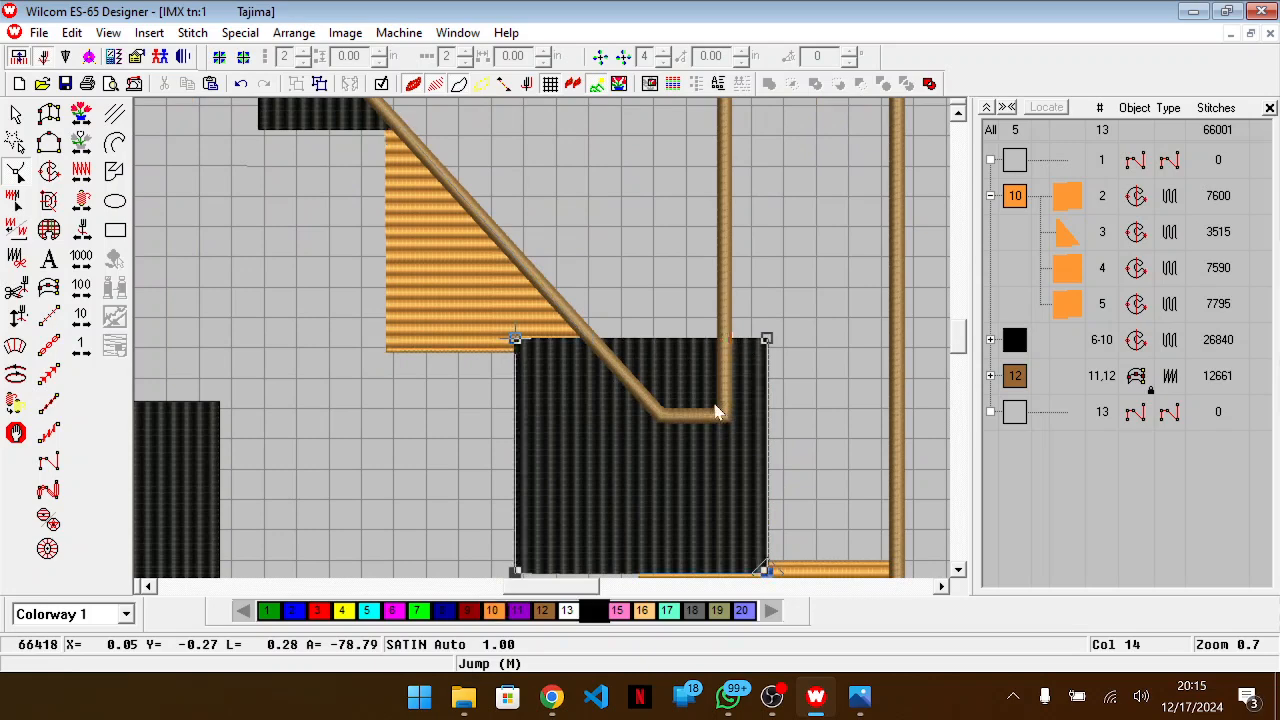
{"action": "left_click", "coordinate": [621, 338]}
{"action": "left_click_drag", "start_coordinate": [621, 338], "coordinate": [726, 418]}
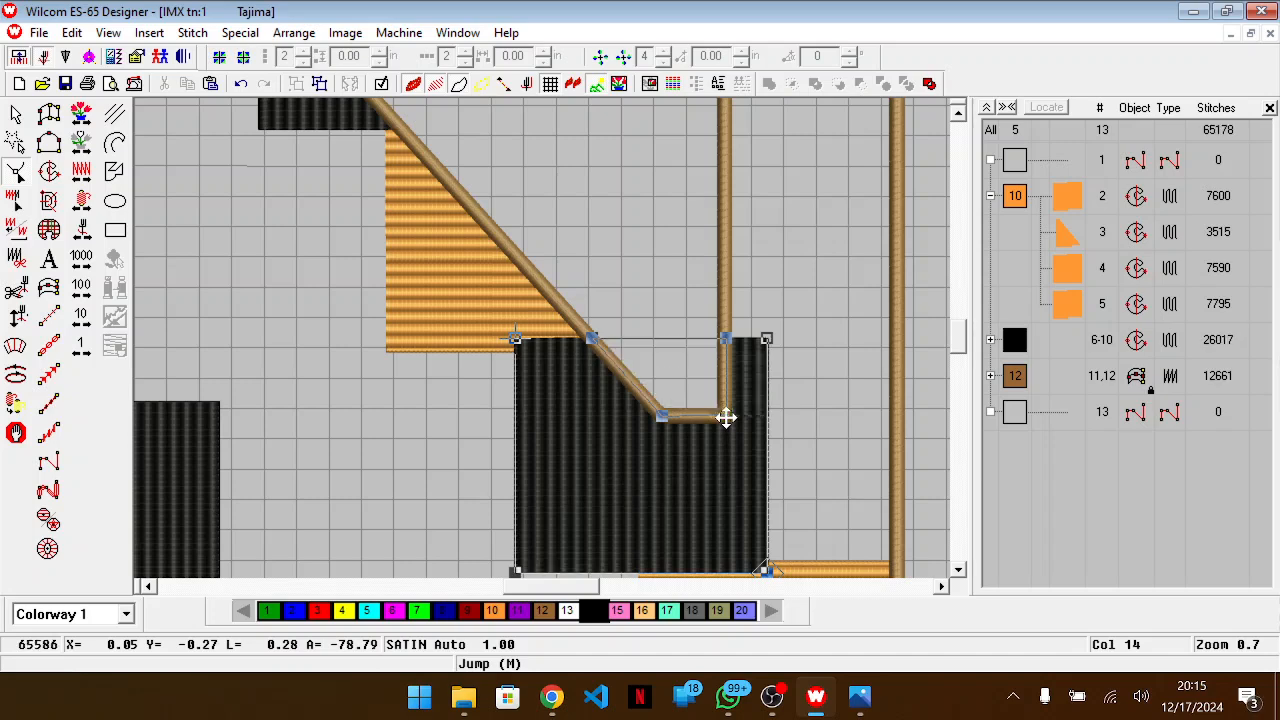
{"action": "scroll", "coordinate": [770, 433], "scroll_direction": "down", "scroll_amount": 3}
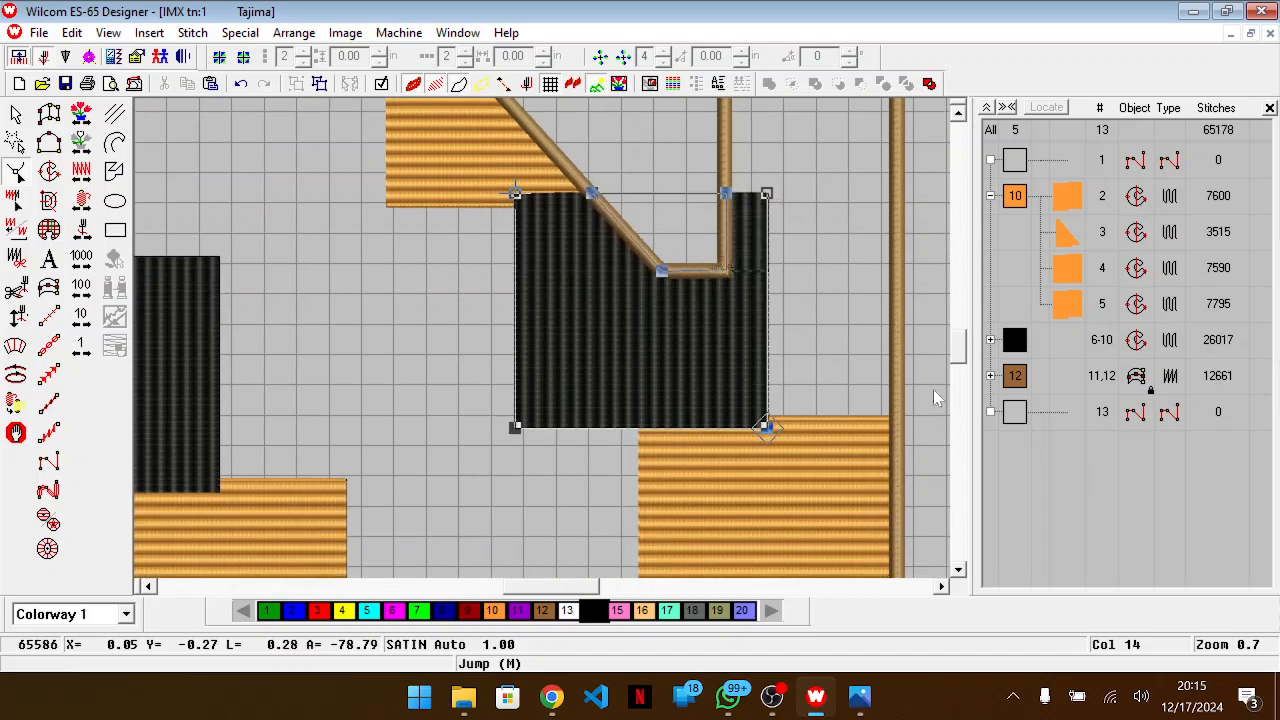
{"action": "scroll", "coordinate": [882, 438], "scroll_direction": "up", "scroll_amount": 1}
{"action": "key", "text": "Escape"}
{"action": "key", "text": "Escape"}
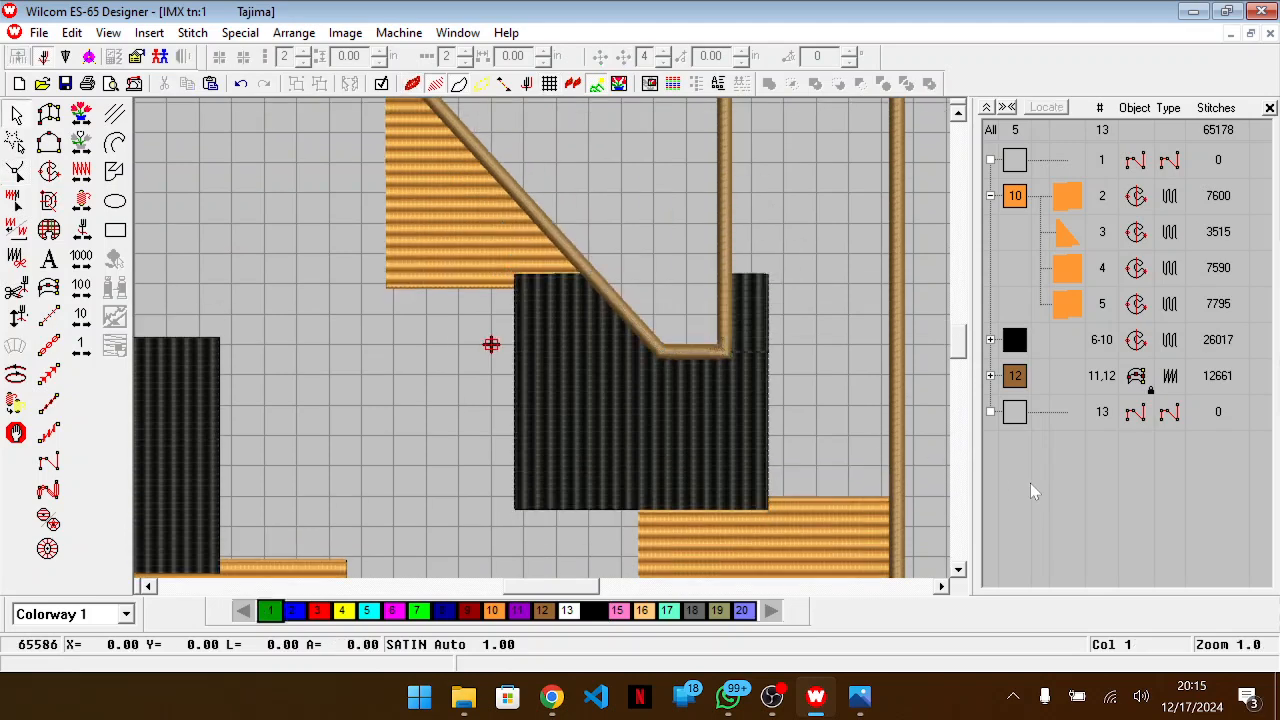
{"action": "left_click", "coordinate": [767, 278]}
{"action": "key", "text": "h"}
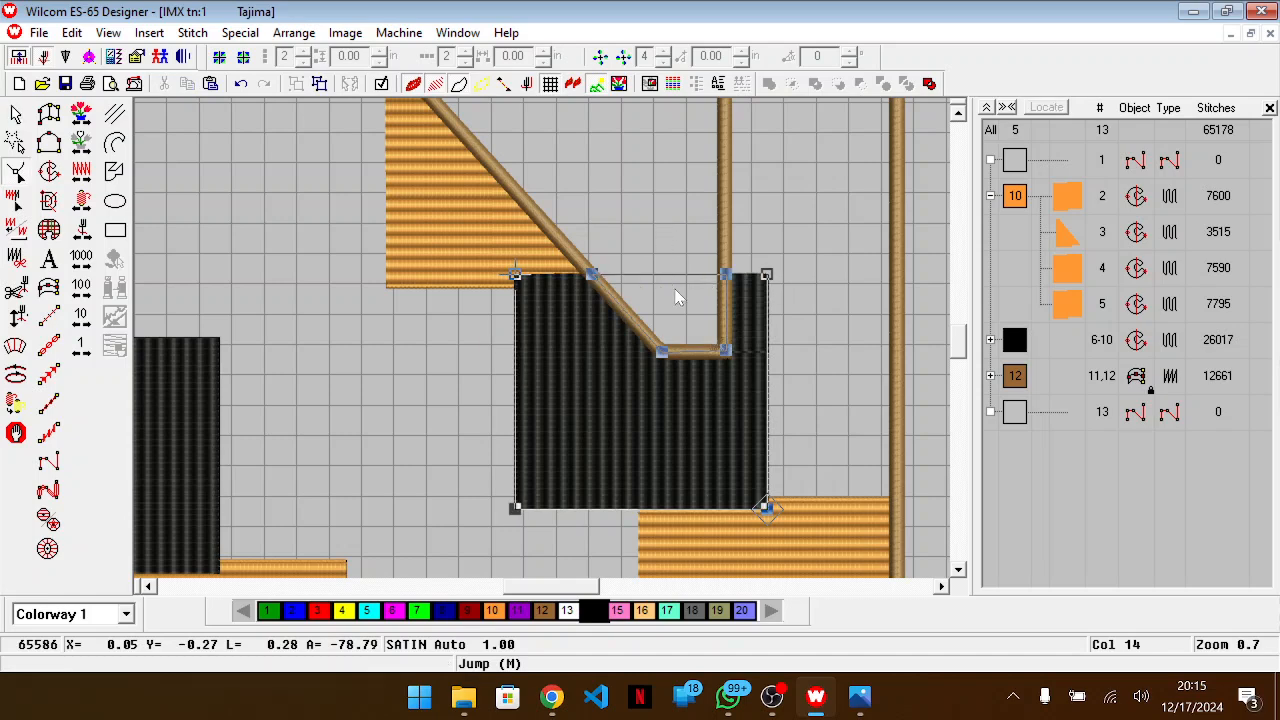
{"action": "scroll", "coordinate": [673, 280], "scroll_direction": "up", "scroll_amount": 1}
{"action": "scroll", "coordinate": [673, 280], "scroll_direction": "down", "scroll_amount": 1}
{"action": "left_click", "coordinate": [1083, 480]}
Review the whole block layout and compare its lower stepped edge with the kaftan reference photo
{"action": "scroll", "coordinate": [760, 389], "scroll_direction": "down", "scroll_amount": 2}
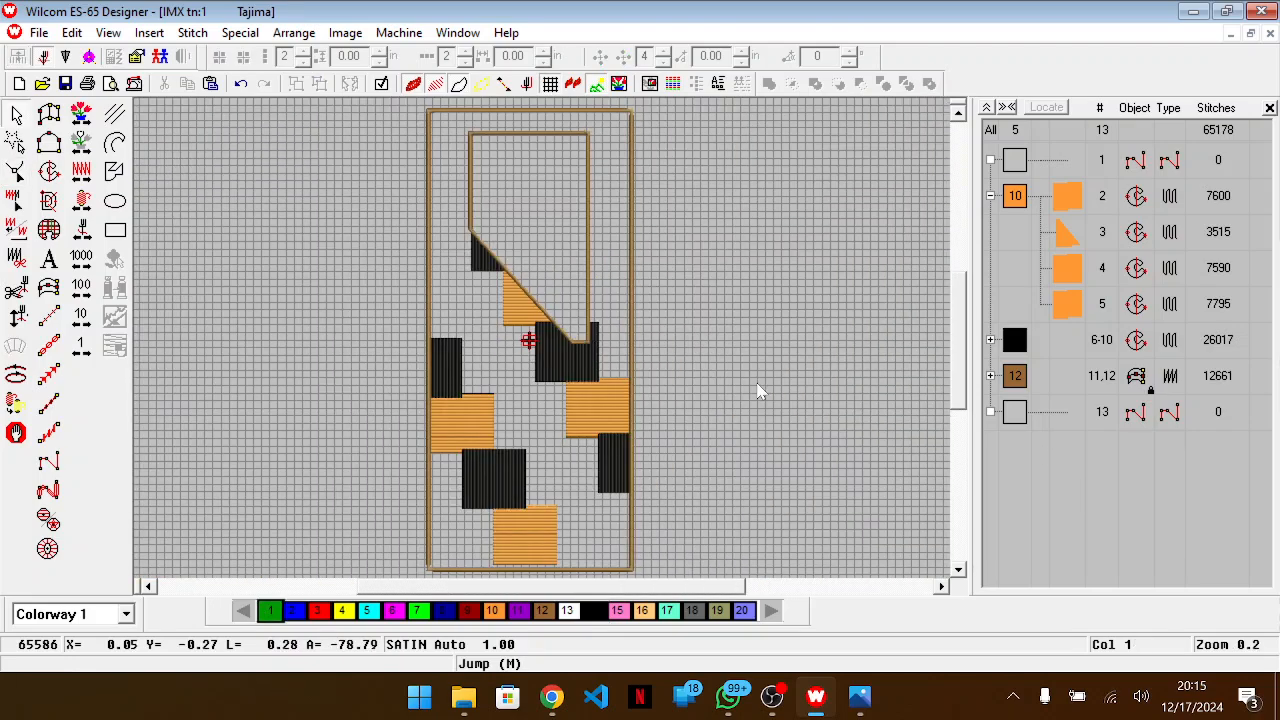
{"action": "scroll", "coordinate": [761, 391], "scroll_direction": "down", "scroll_amount": 1}
{"action": "scroll", "coordinate": [747, 316], "scroll_direction": "up", "scroll_amount": 2}
{"action": "key", "text": "alt+Tab"}
{"action": "key", "text": "alt+Tab"}
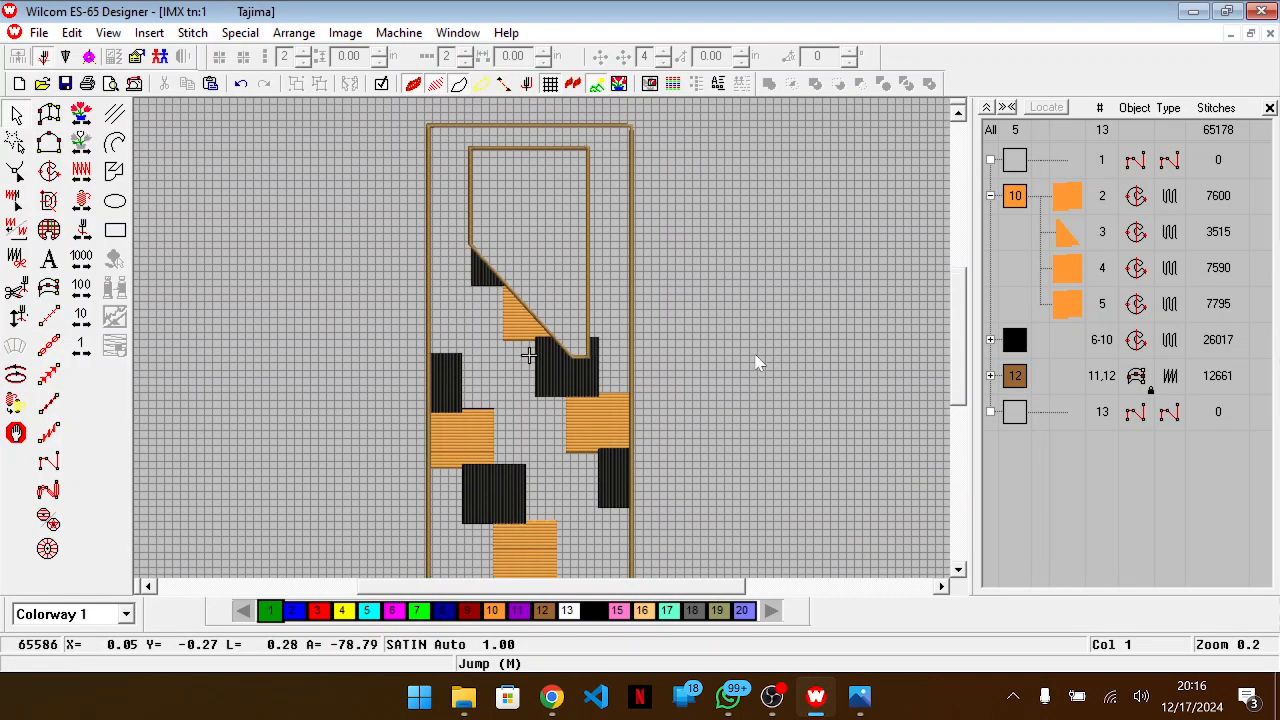
{"action": "scroll", "coordinate": [757, 363], "scroll_direction": "down", "scroll_amount": 3}
{"action": "scroll", "coordinate": [757, 363], "scroll_direction": "down", "scroll_amount": 2}
{"action": "key", "text": "z"}
{"action": "scroll", "coordinate": [757, 363], "scroll_direction": "down", "scroll_amount": 1}
{"action": "key", "text": "alt+Tab"}
{"action": "left_click_drag", "start_coordinate": [308, 522], "coordinate": [326, 379]}
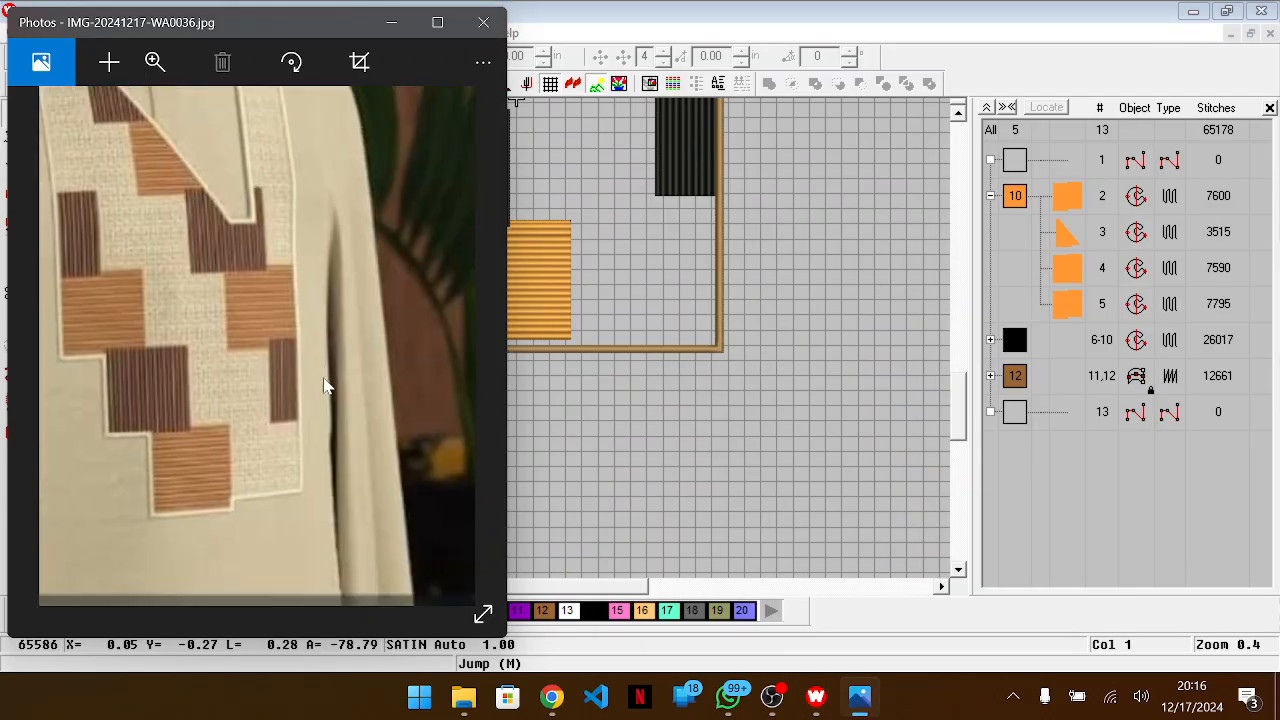
{"action": "left_click", "coordinate": [555, 461]}
{"action": "scroll", "coordinate": [555, 461], "scroll_direction": "down", "scroll_amount": 1}
{"action": "key", "text": "z"}
{"action": "scroll", "coordinate": [557, 468], "scroll_direction": "up", "scroll_amount": 3}
{"action": "key", "text": "shift+z"}
{"action": "scroll", "coordinate": [557, 468], "scroll_direction": "up", "scroll_amount": 3}
{"action": "scroll", "coordinate": [558, 469], "scroll_direction": "up", "scroll_amount": 1}
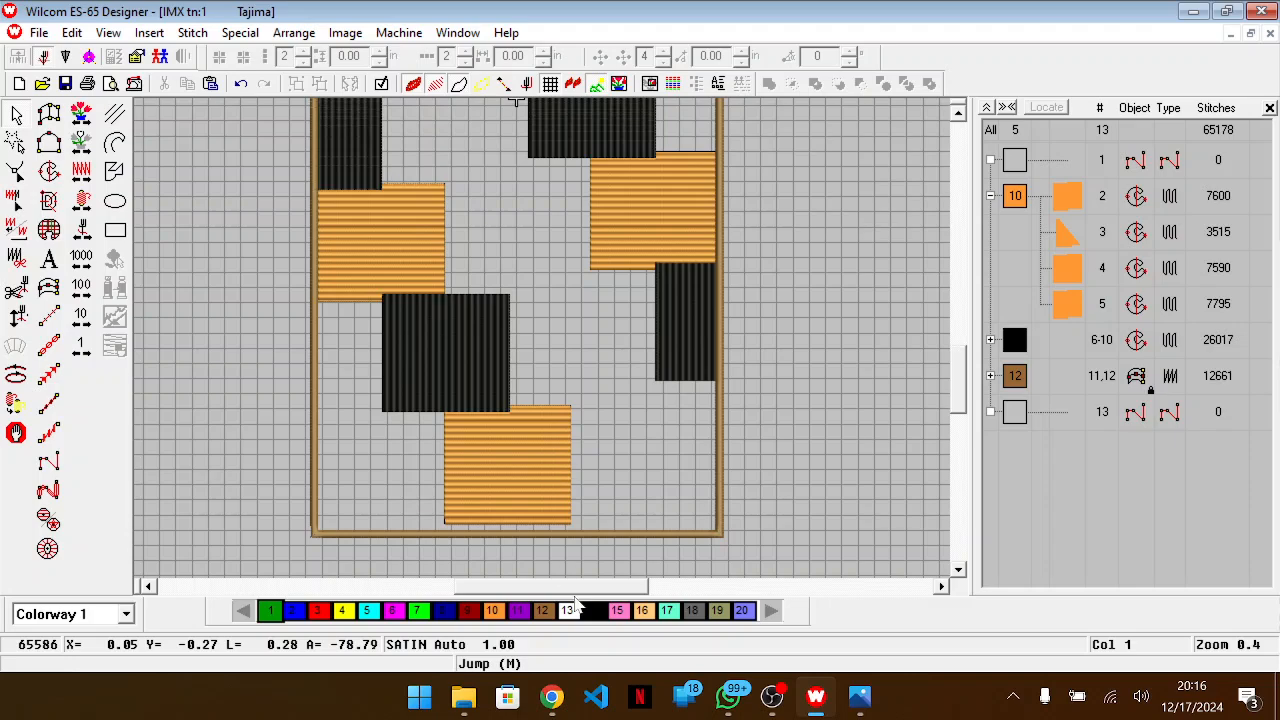
Choose color 16 and start a satin outline at the brown outer outline's upper-left corner
{"action": "left_click", "coordinate": [643, 609]}
{"action": "key", "text": "alt+Tab"}
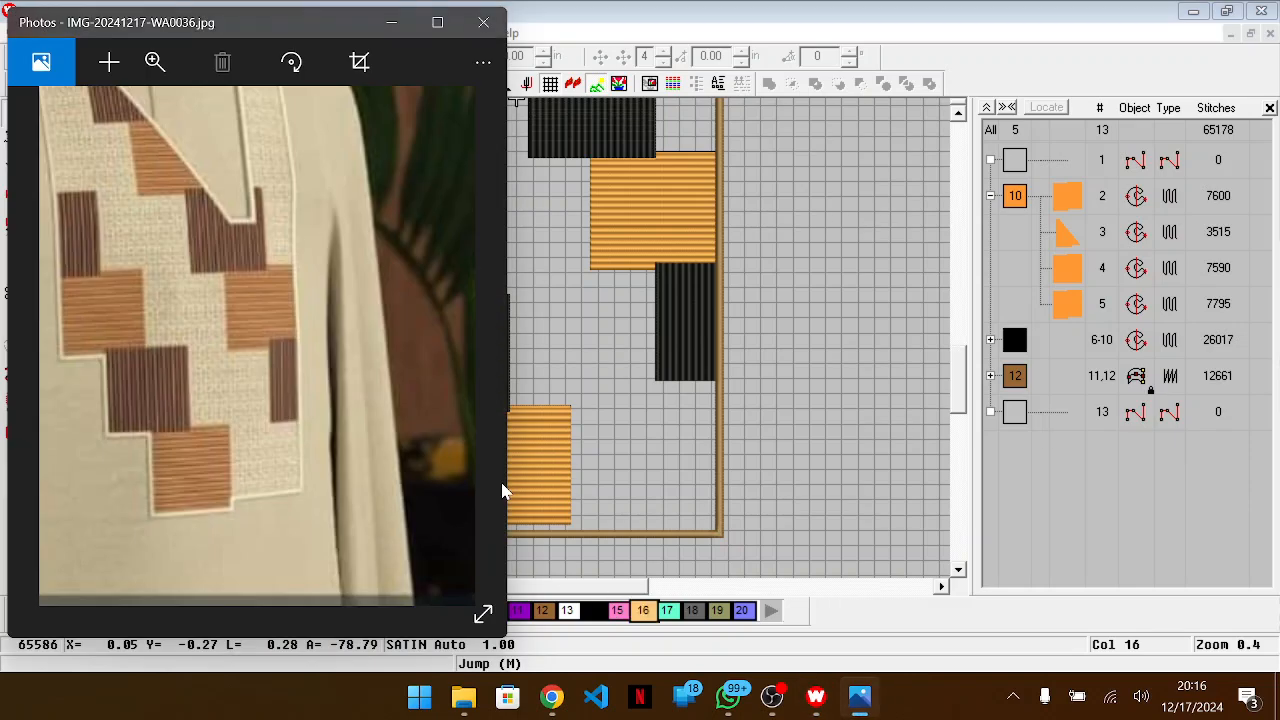
{"action": "key", "text": "alt+Tab"}
{"action": "scroll", "coordinate": [465, 358], "scroll_direction": "up", "scroll_amount": 8}
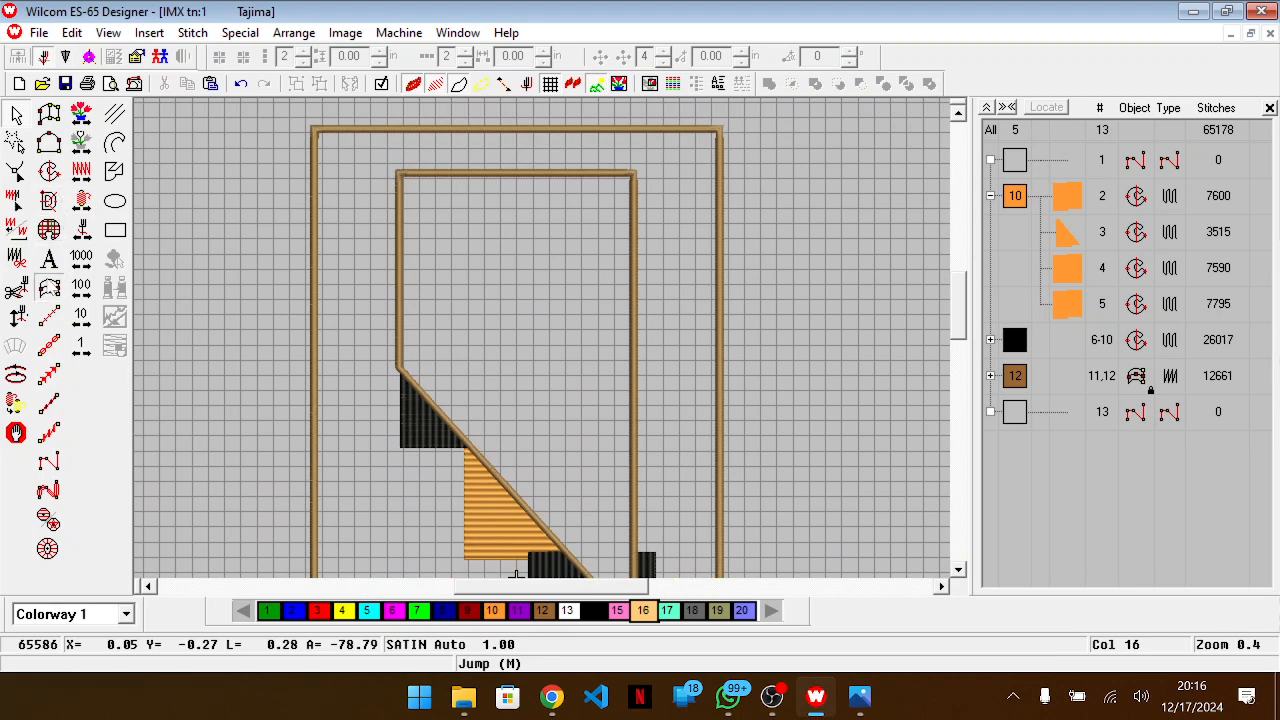
{"action": "scroll", "coordinate": [354, 191], "scroll_direction": "down", "scroll_amount": 5}
{"action": "scroll", "coordinate": [352, 190], "scroll_direction": "up", "scroll_amount": 5}
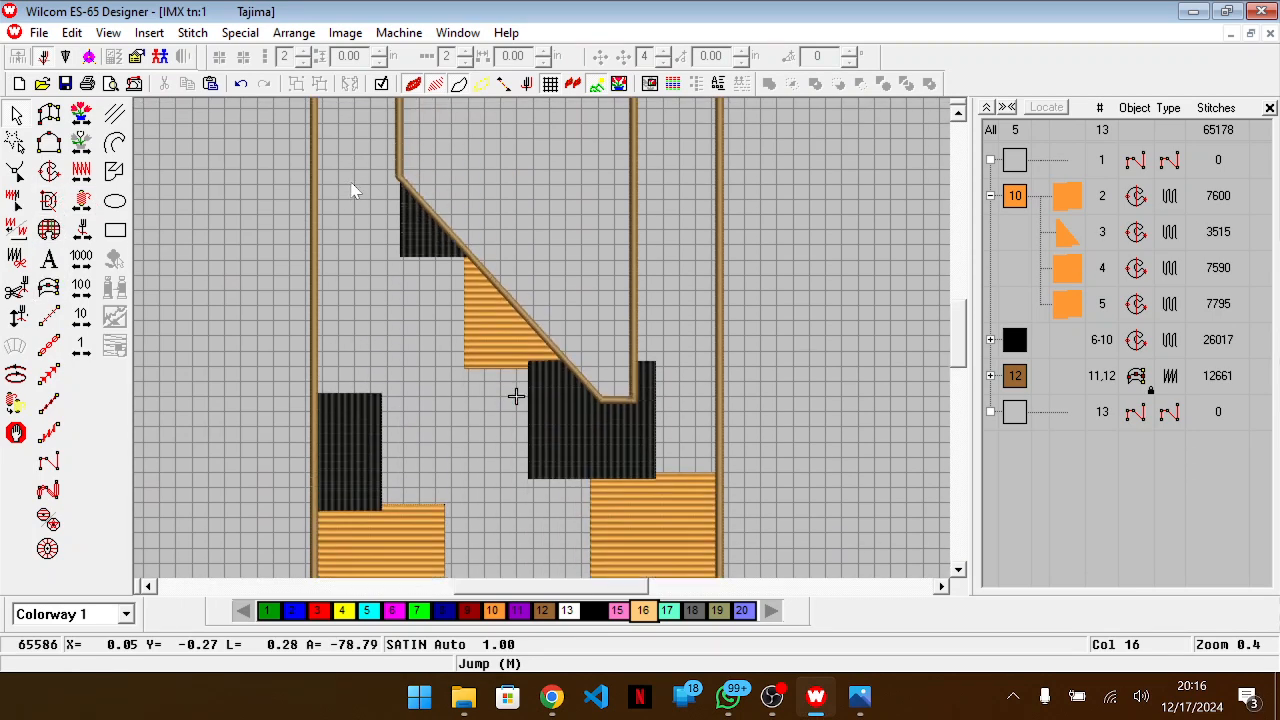
{"action": "scroll", "coordinate": [352, 190], "scroll_direction": "down", "scroll_amount": 3}
{"action": "scroll", "coordinate": [352, 190], "scroll_direction": "up", "scroll_amount": 2}
{"action": "scroll", "coordinate": [352, 190], "scroll_direction": "down", "scroll_amount": 4}
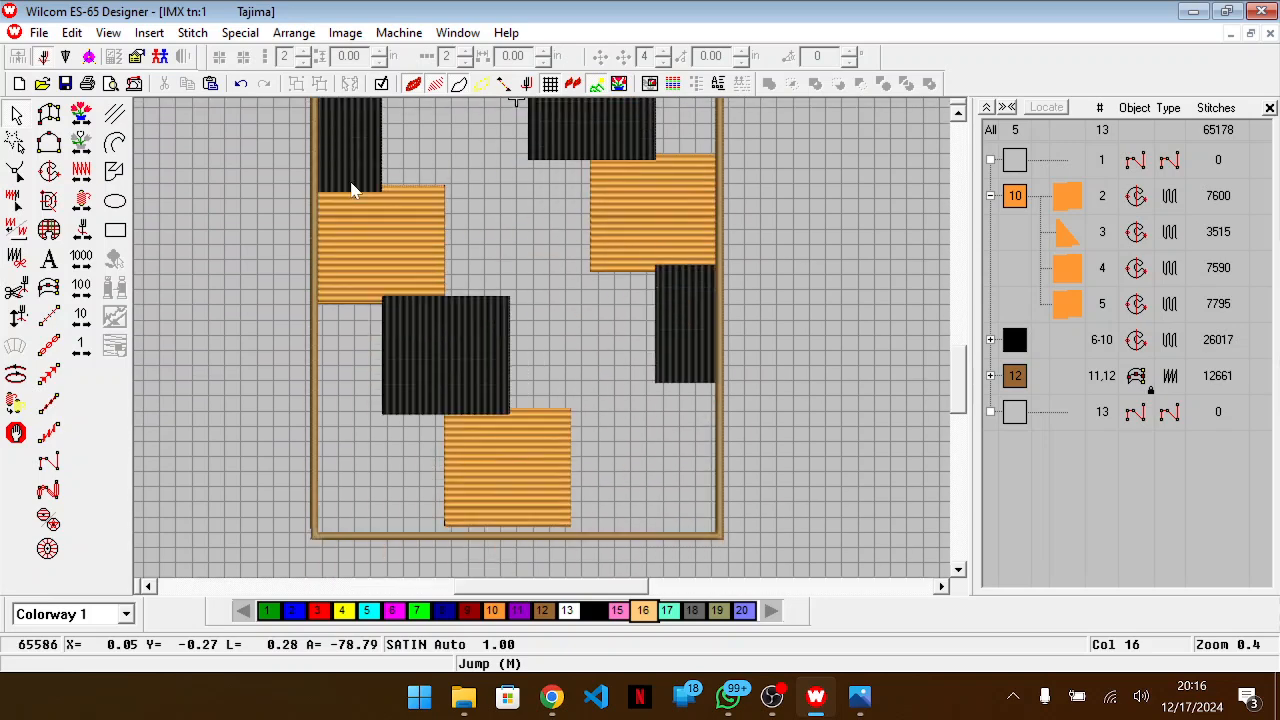
{"action": "scroll", "coordinate": [360, 255], "scroll_direction": "up", "scroll_amount": 6}
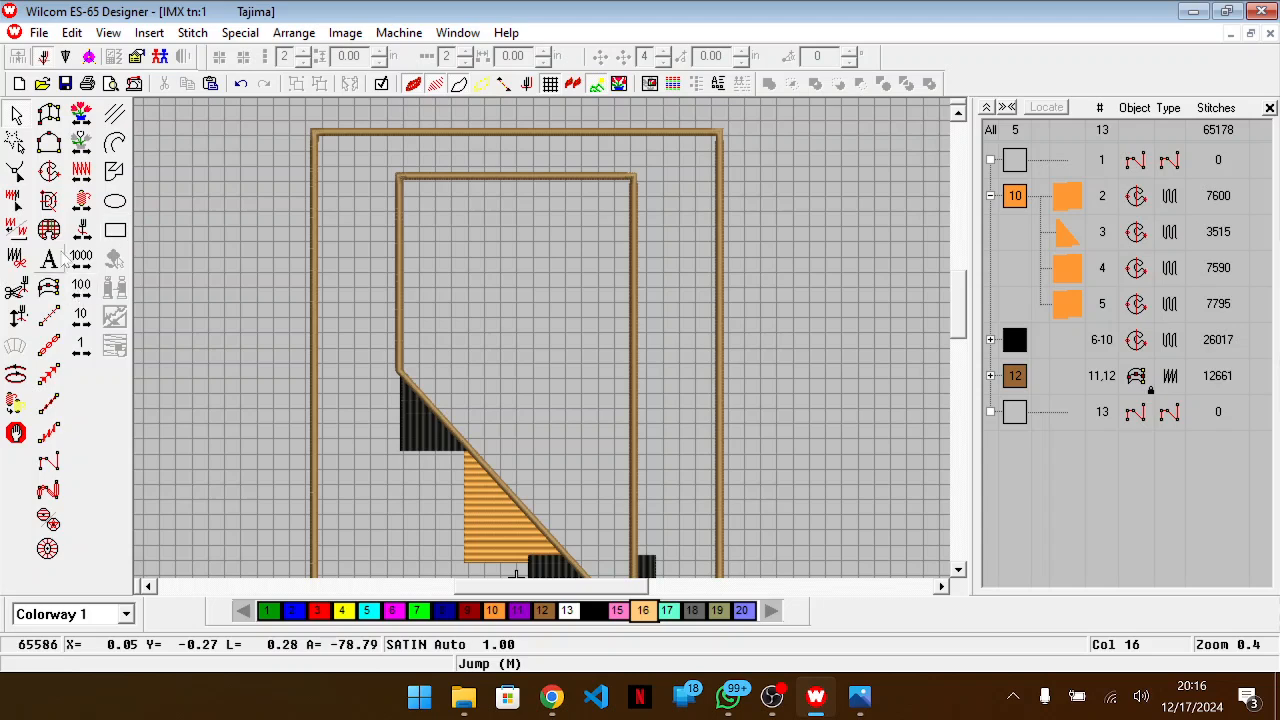
{"action": "left_click", "coordinate": [46, 286]}
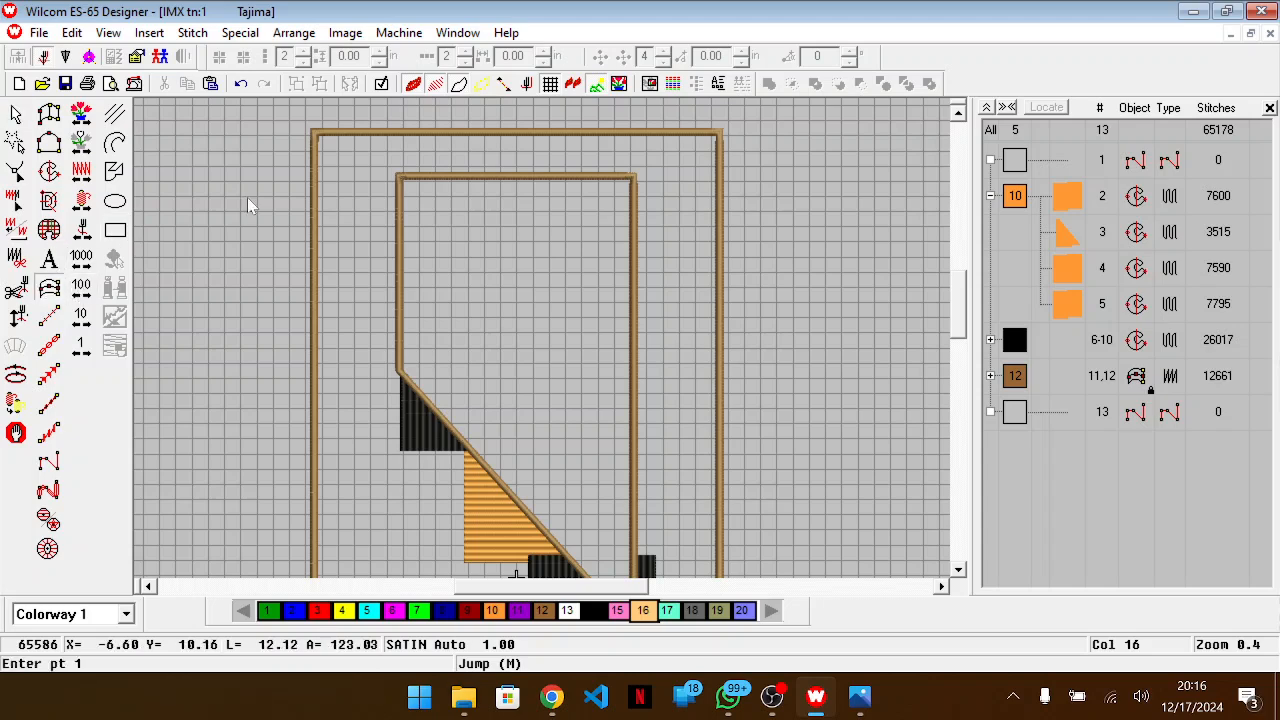
{"action": "left_click", "coordinate": [314, 132]}
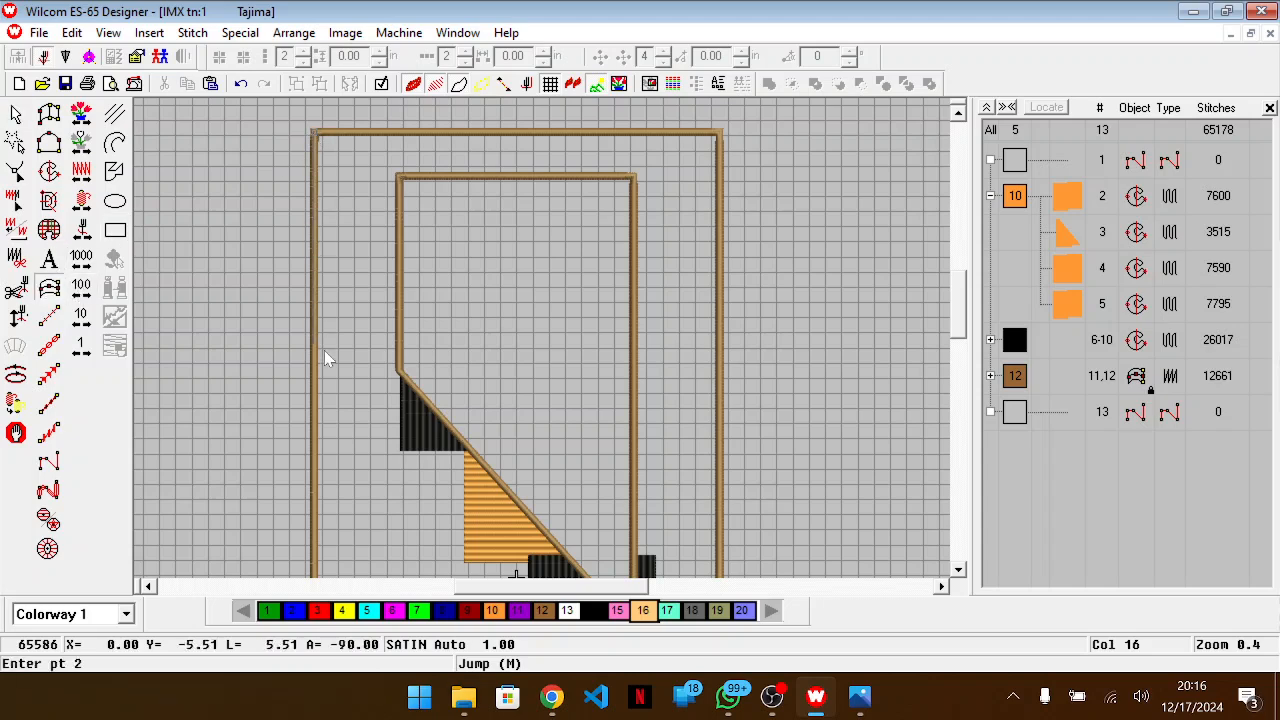
Trace the satin outline down the left side, stepping under the left orange block and around the black block to the bottom orange block
{"action": "scroll", "coordinate": [324, 360], "scroll_direction": "down", "scroll_amount": 1}
{"action": "scroll", "coordinate": [324, 370], "scroll_direction": "down", "scroll_amount": 2}
{"action": "key", "text": "alt+Tab"}
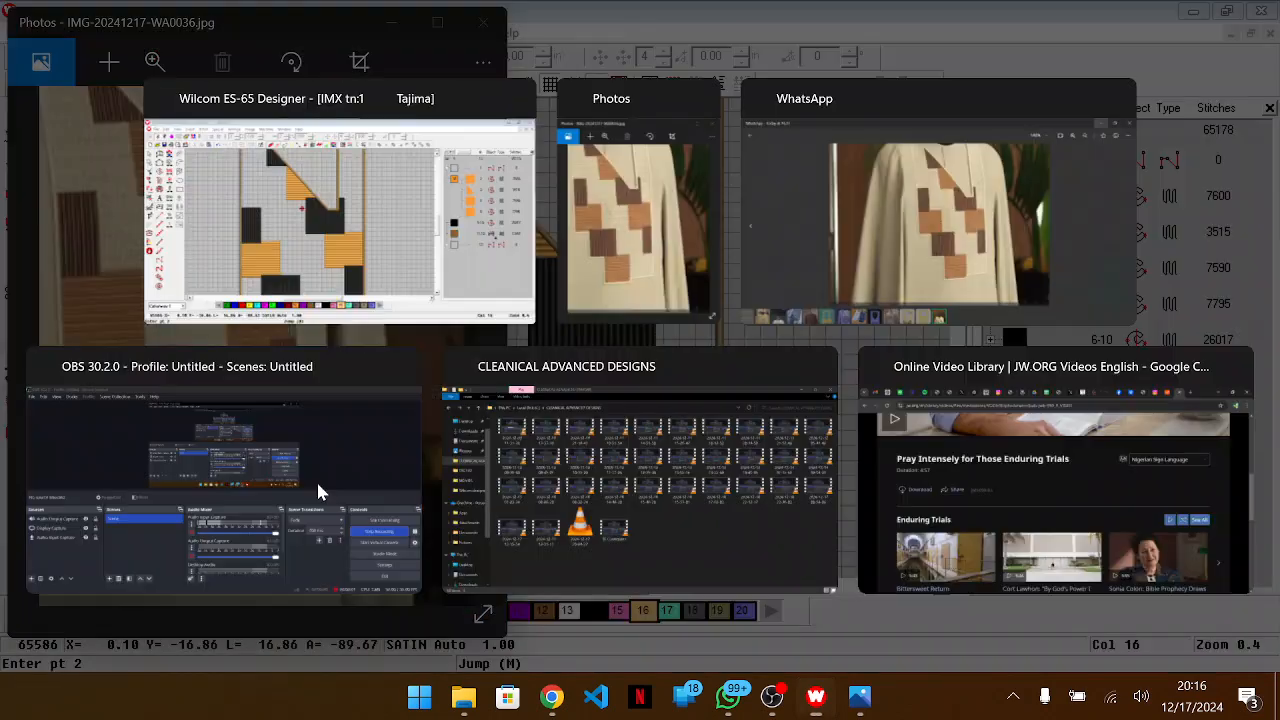
{"action": "key", "text": "alt+Tab"}
{"action": "scroll", "coordinate": [317, 483], "scroll_direction": "down", "scroll_amount": 2}
{"action": "scroll", "coordinate": [256, 515], "scroll_direction": "up", "scroll_amount": 2}
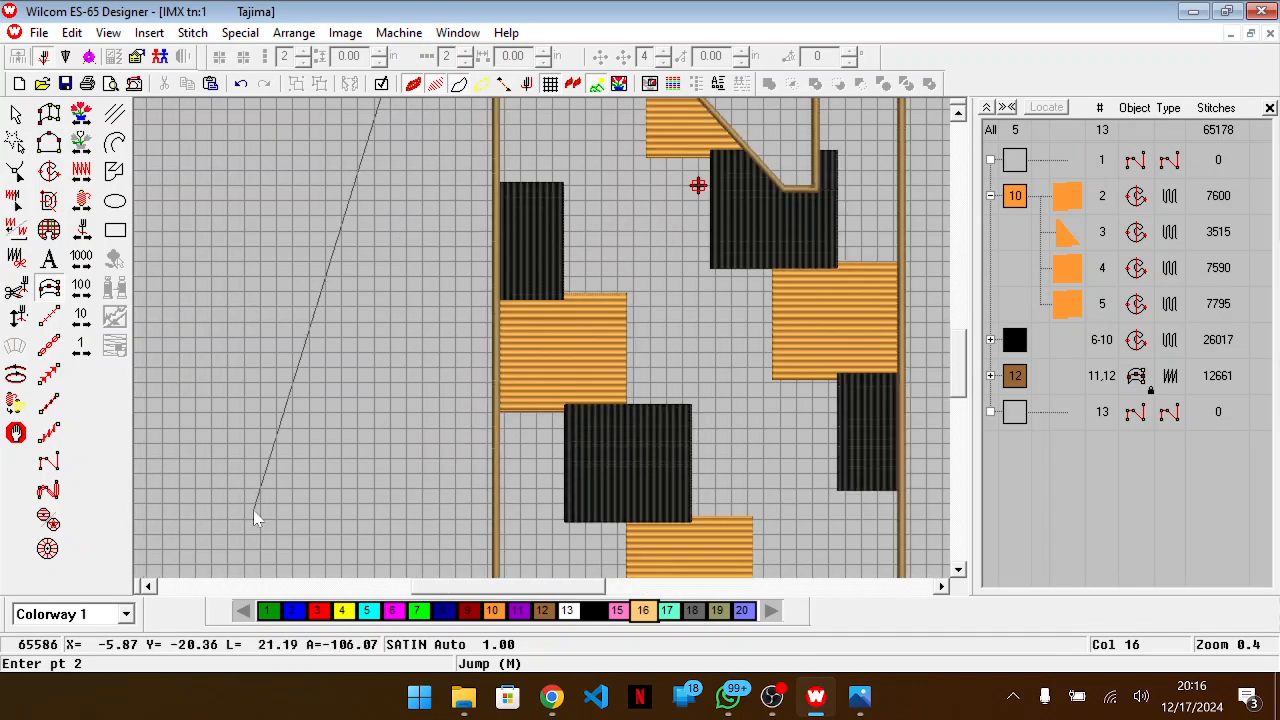
{"action": "scroll", "coordinate": [256, 540], "scroll_direction": "up", "scroll_amount": 1}
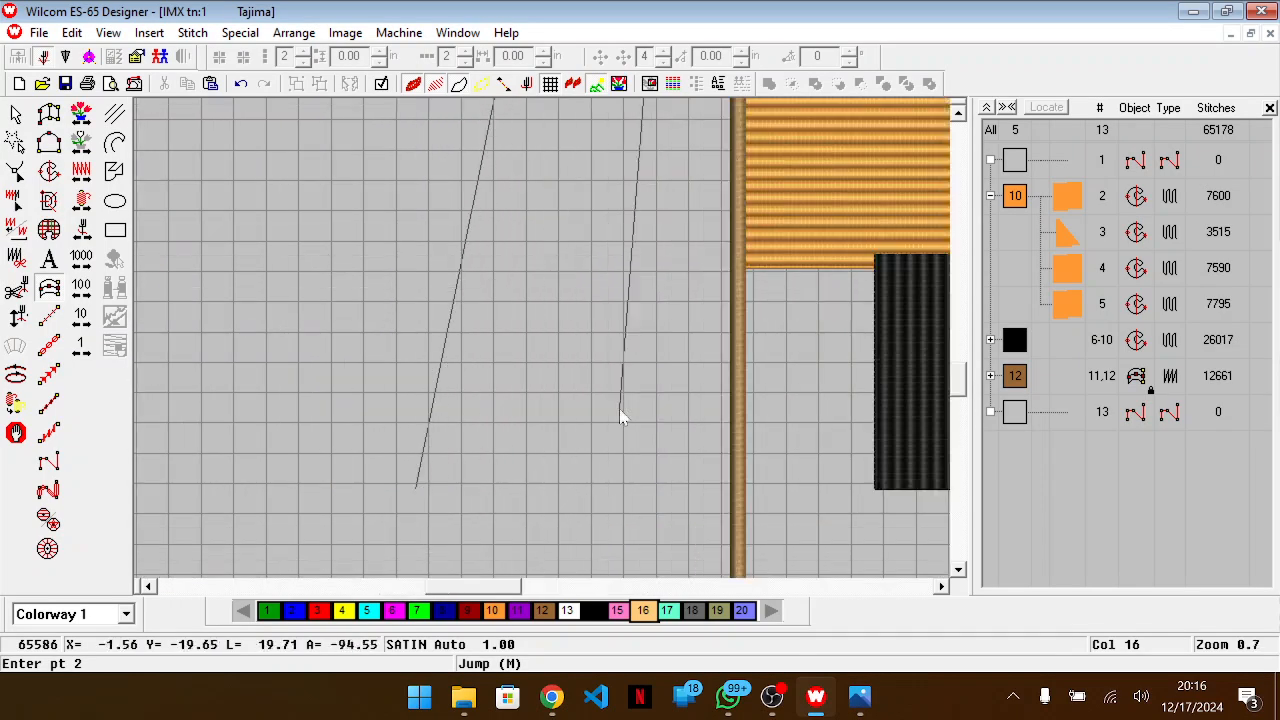
{"action": "left_click", "coordinate": [738, 274]}
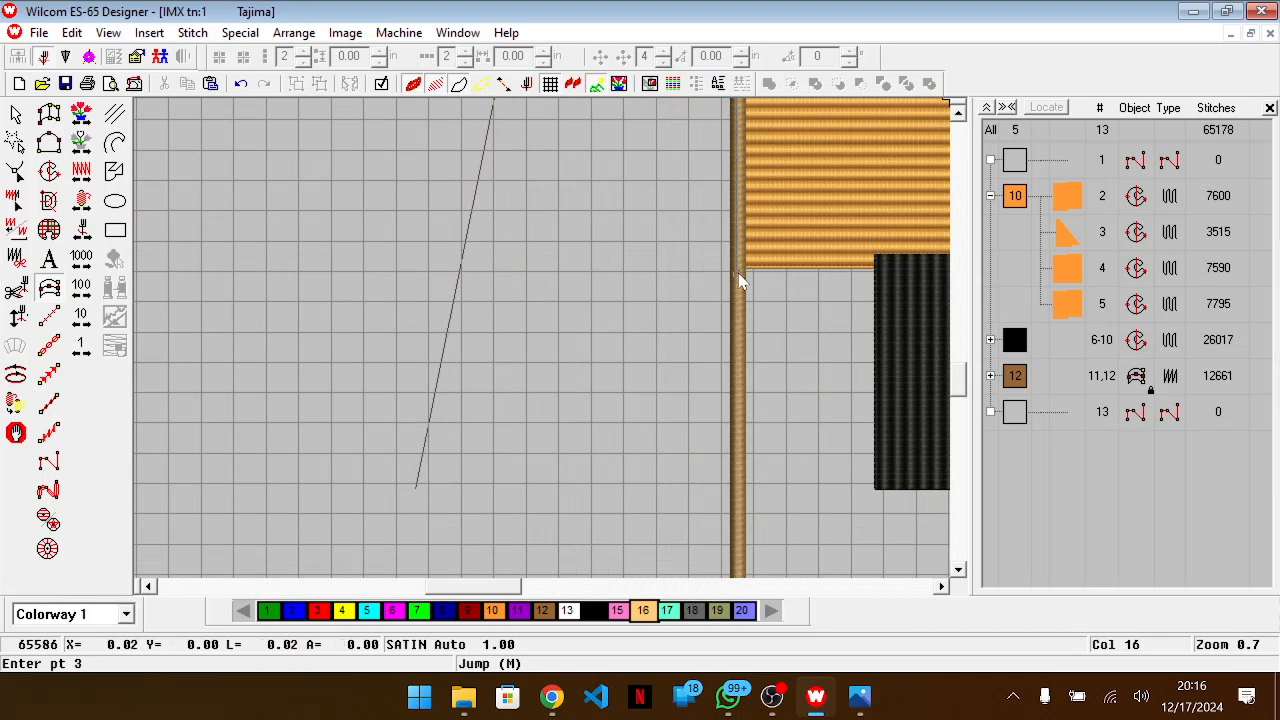
{"action": "left_click", "coordinate": [872, 275]}
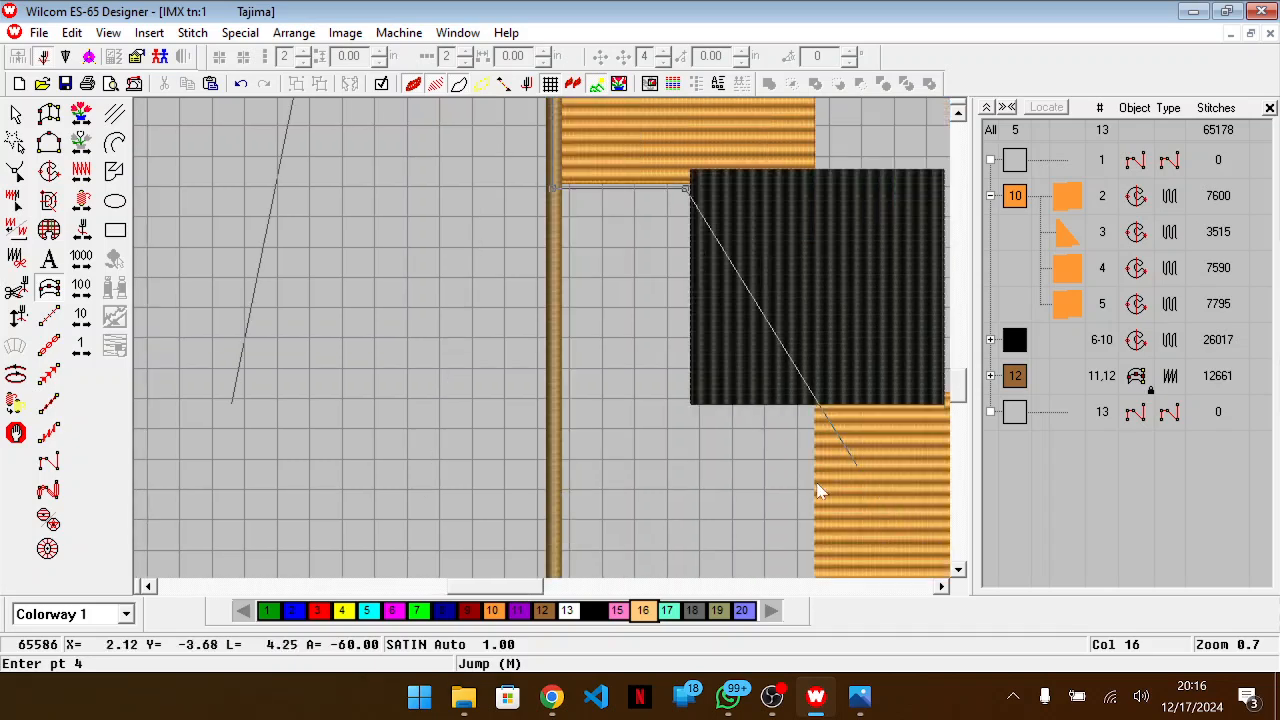
{"action": "left_click", "coordinate": [688, 407]}
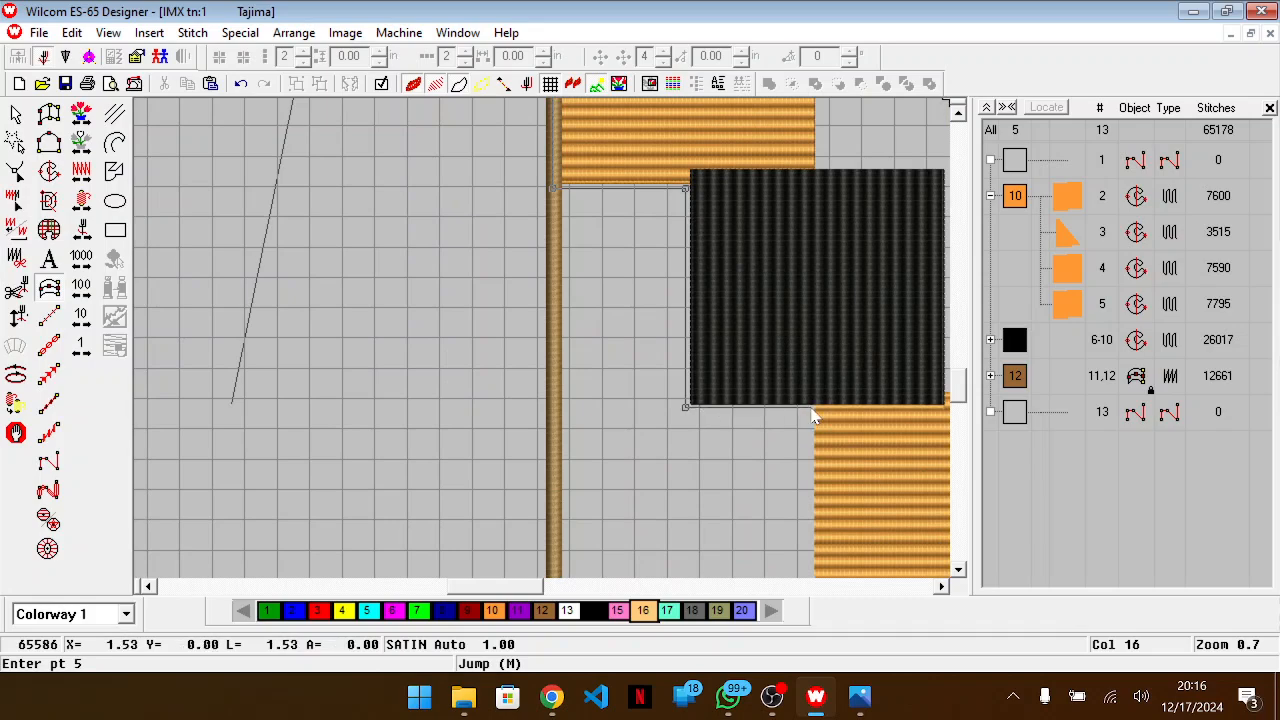
{"action": "left_click", "coordinate": [812, 412]}
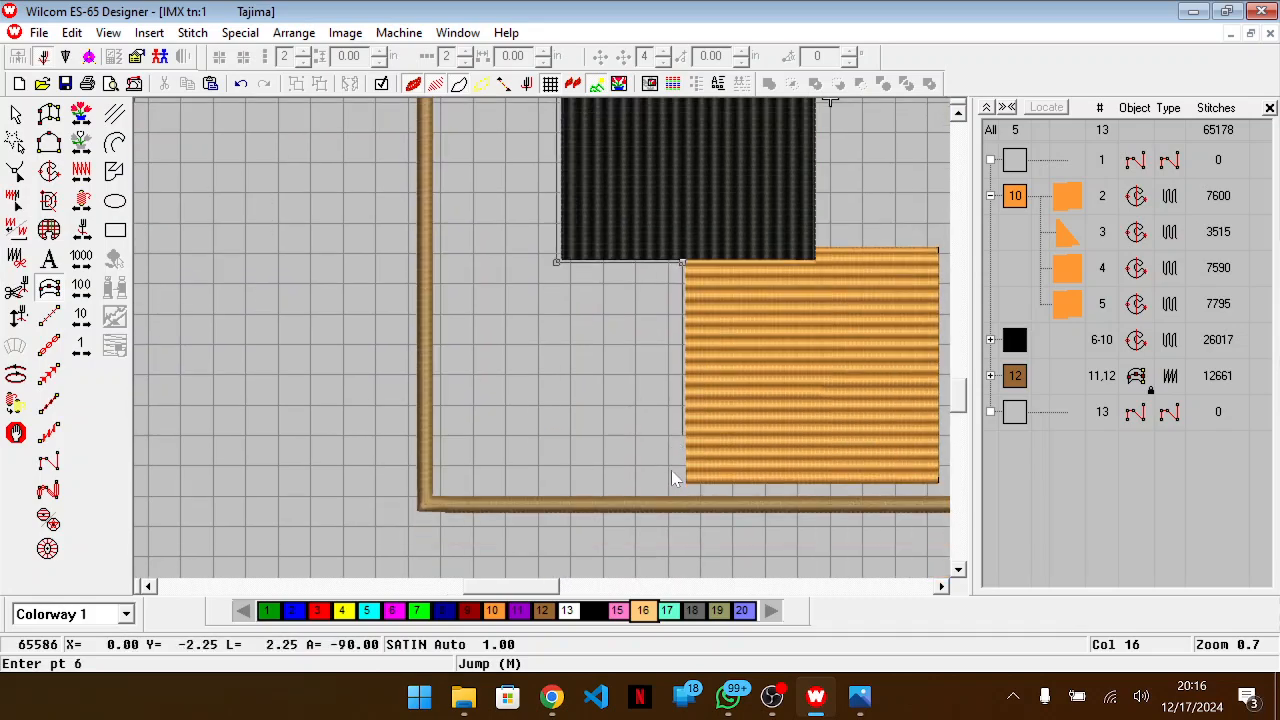
Extend the satin outline around the bottom orange block and across to the right brown line, following the stepped hem in the reference photo
{"action": "key", "text": "alt+Tab"}
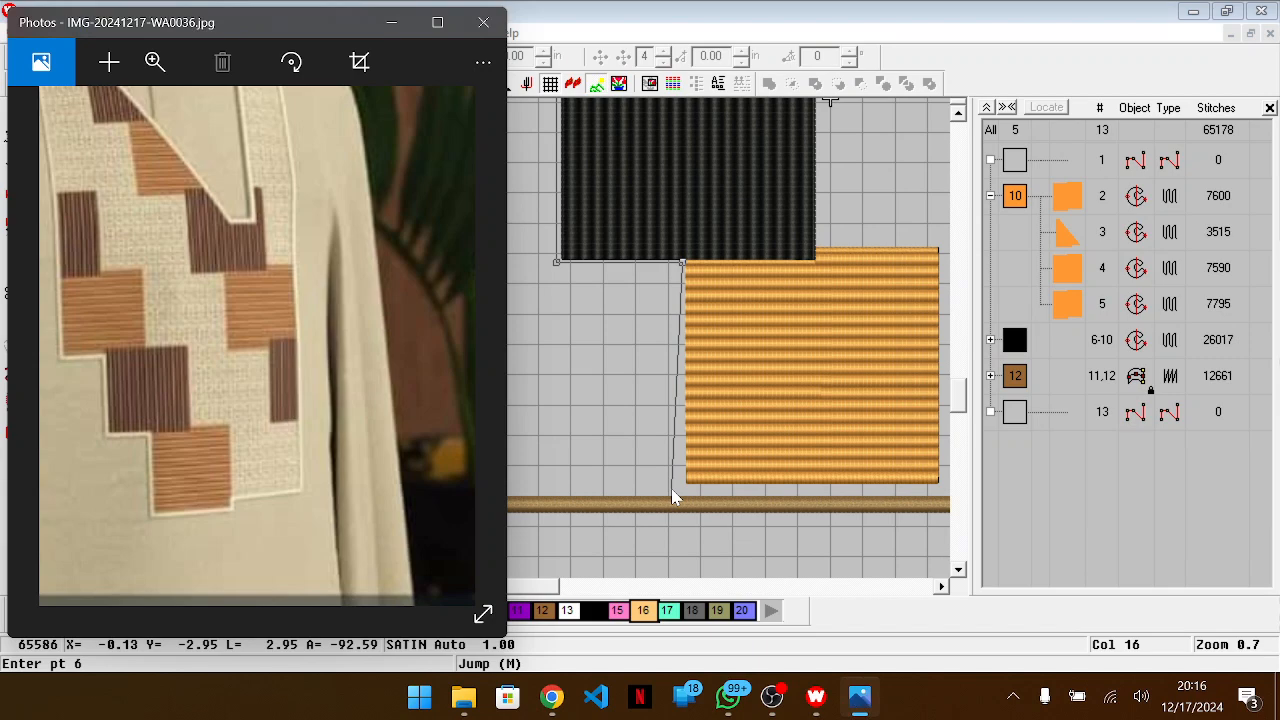
{"action": "key", "text": "alt+Tab"}
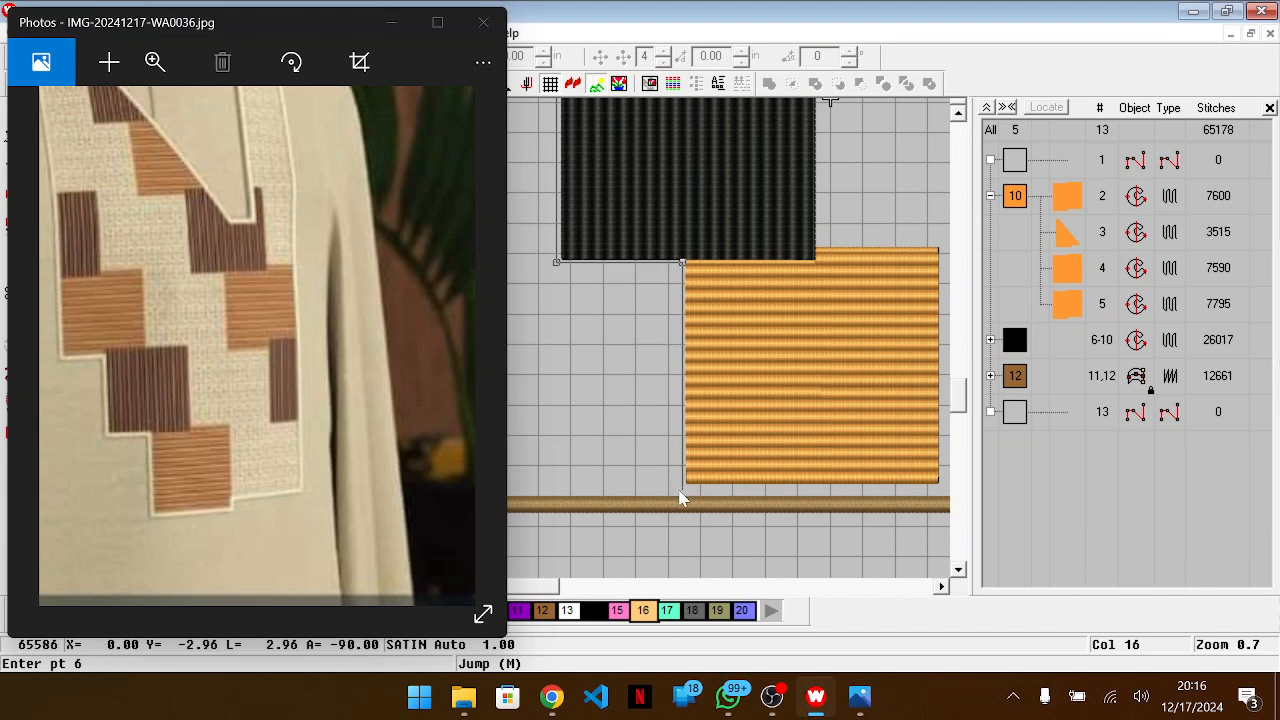
{"action": "left_click", "coordinate": [681, 498]}
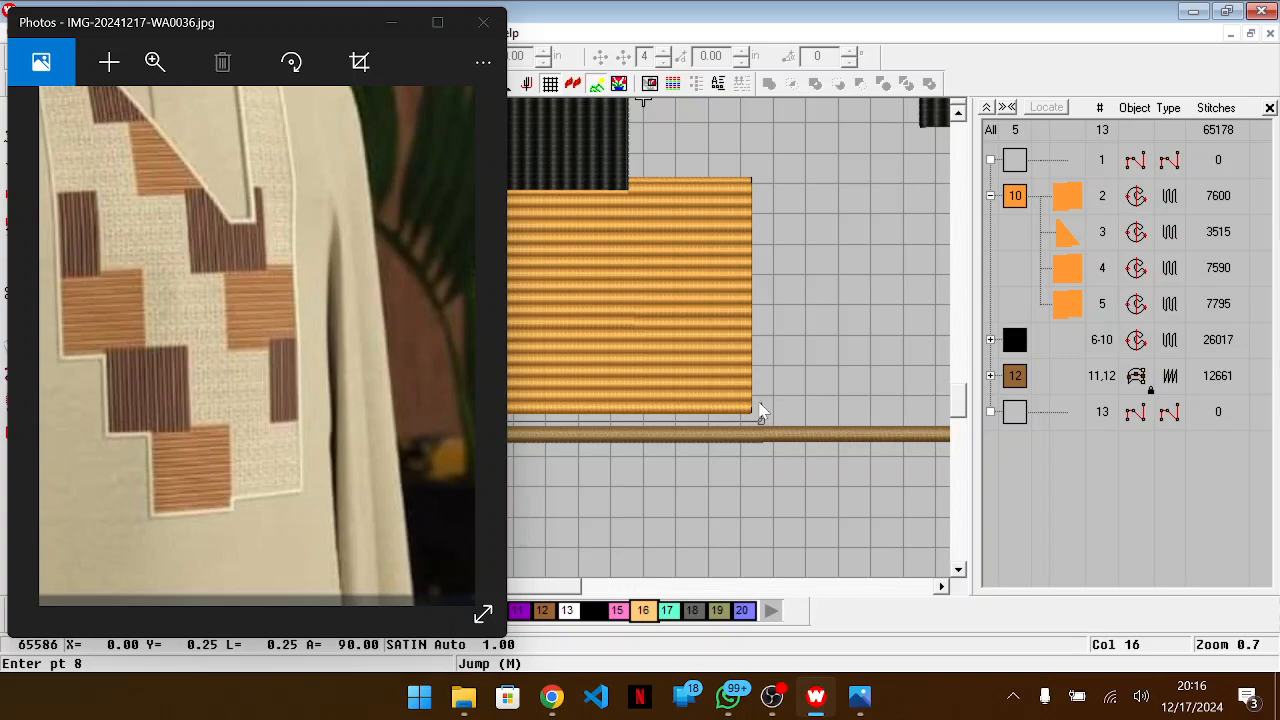
{"action": "left_click", "coordinate": [756, 421]}
{"action": "left_click", "coordinate": [755, 390]}
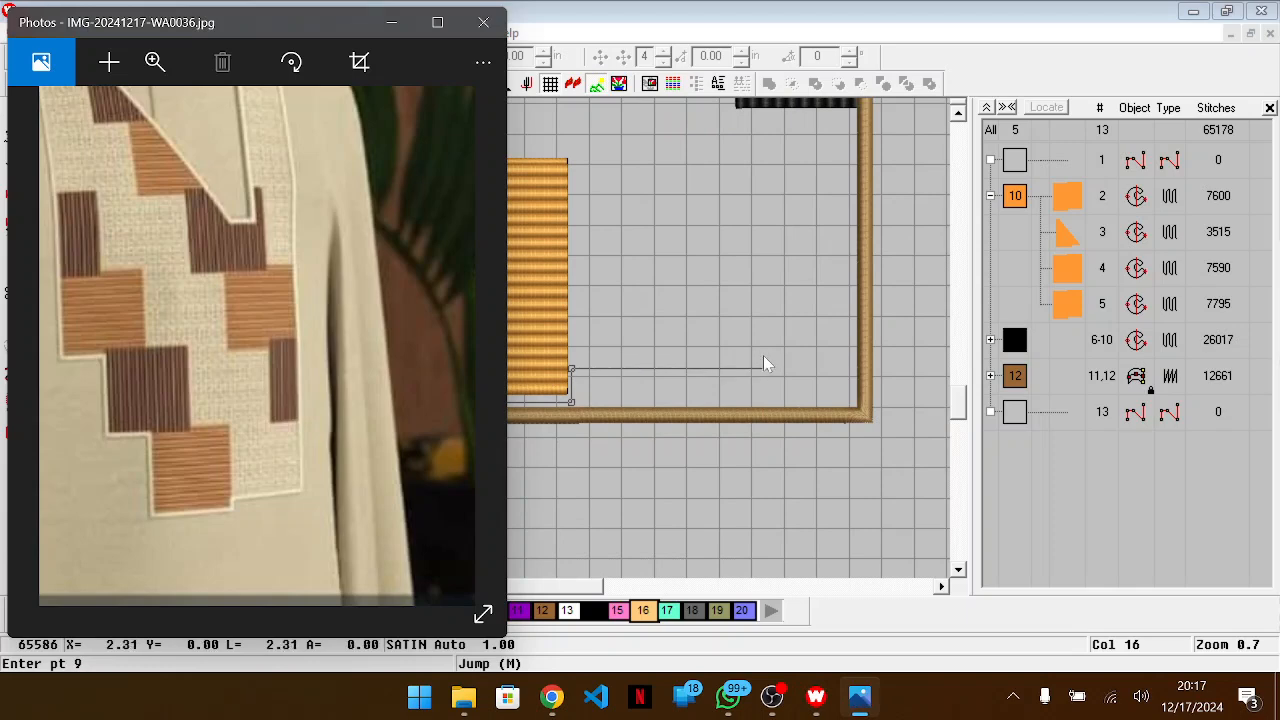
{"action": "left_click", "coordinate": [868, 375]}
{"action": "left_click", "coordinate": [868, 375]}
Run the satin outline up the right side to the upper-right corner, close it at the upper-left corner and generate its stitches with the default width
{"action": "scroll", "coordinate": [867, 207], "scroll_direction": "up", "scroll_amount": 3}
{"action": "key", "text": "alt+Tab"}
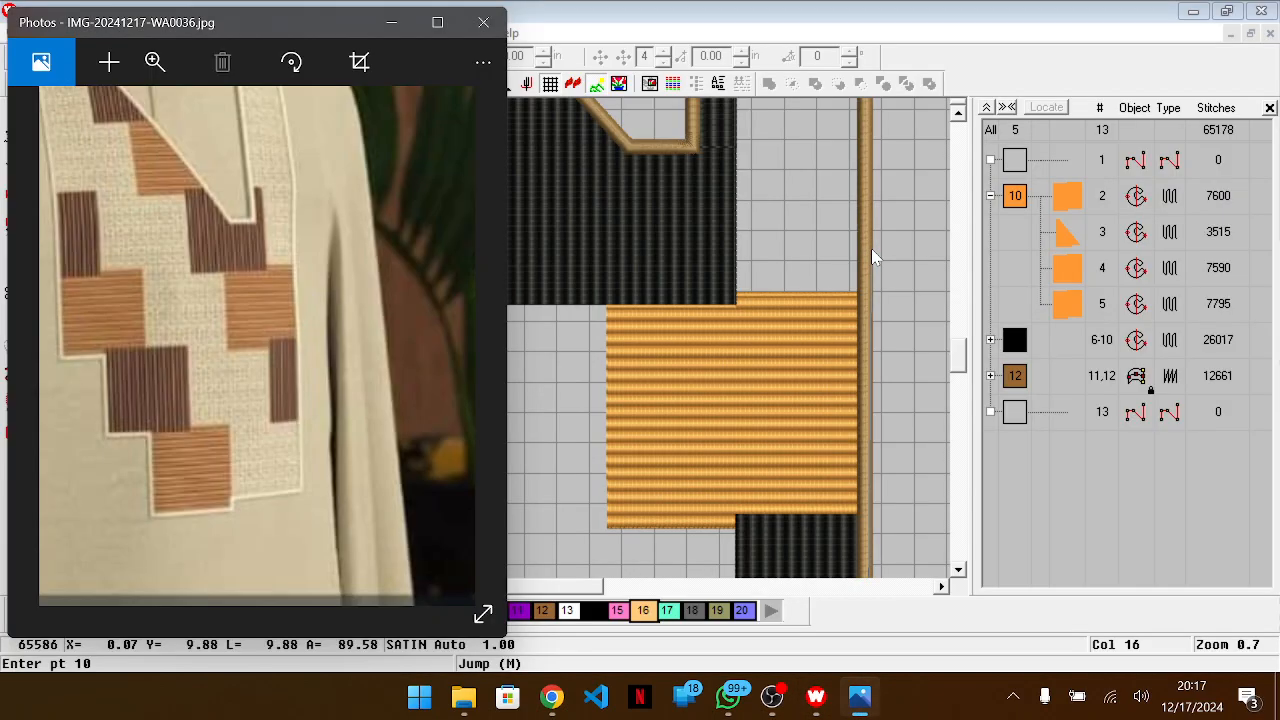
{"action": "key", "text": "alt+Tab"}
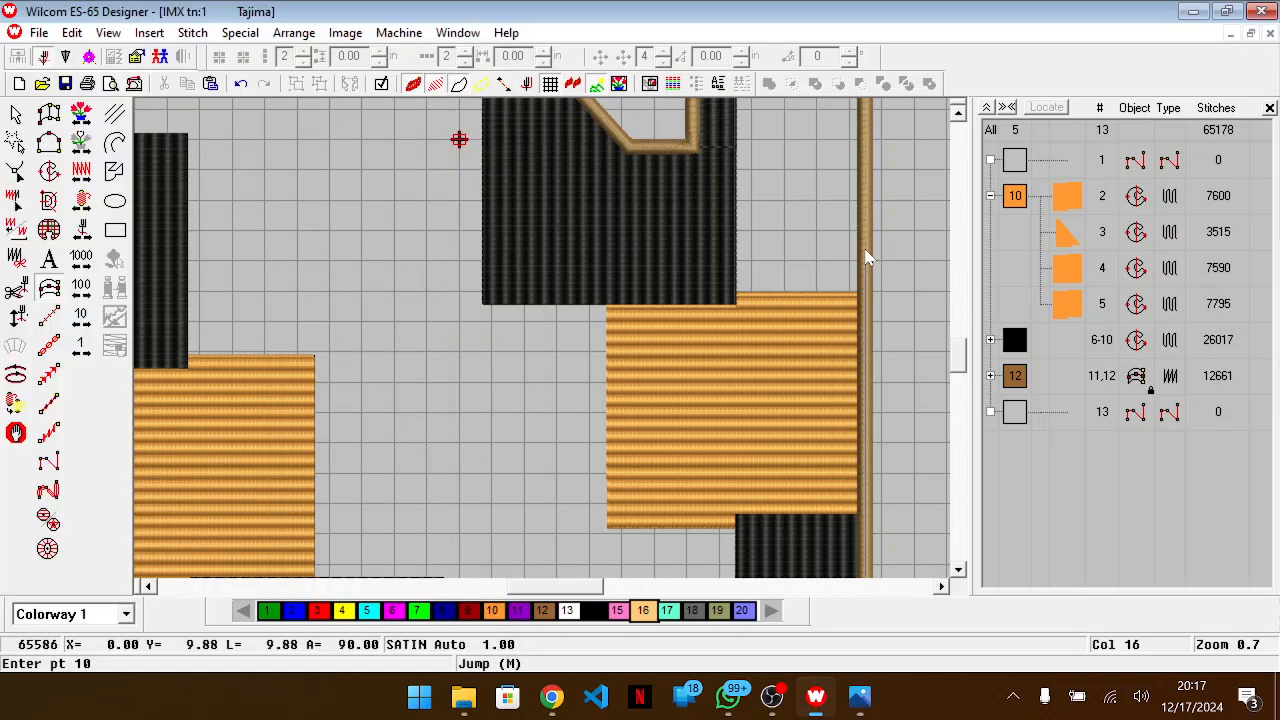
{"action": "scroll", "coordinate": [706, 212], "scroll_direction": "up", "scroll_amount": 5}
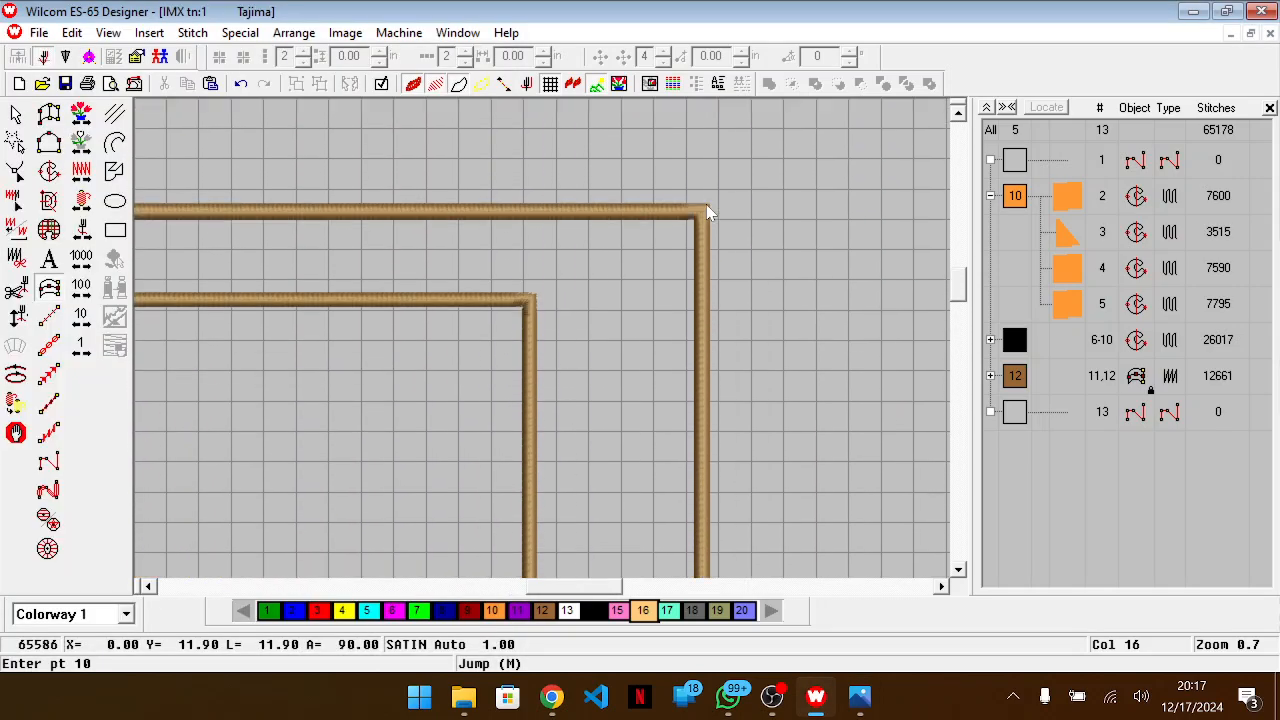
{"action": "left_click", "coordinate": [702, 212]}
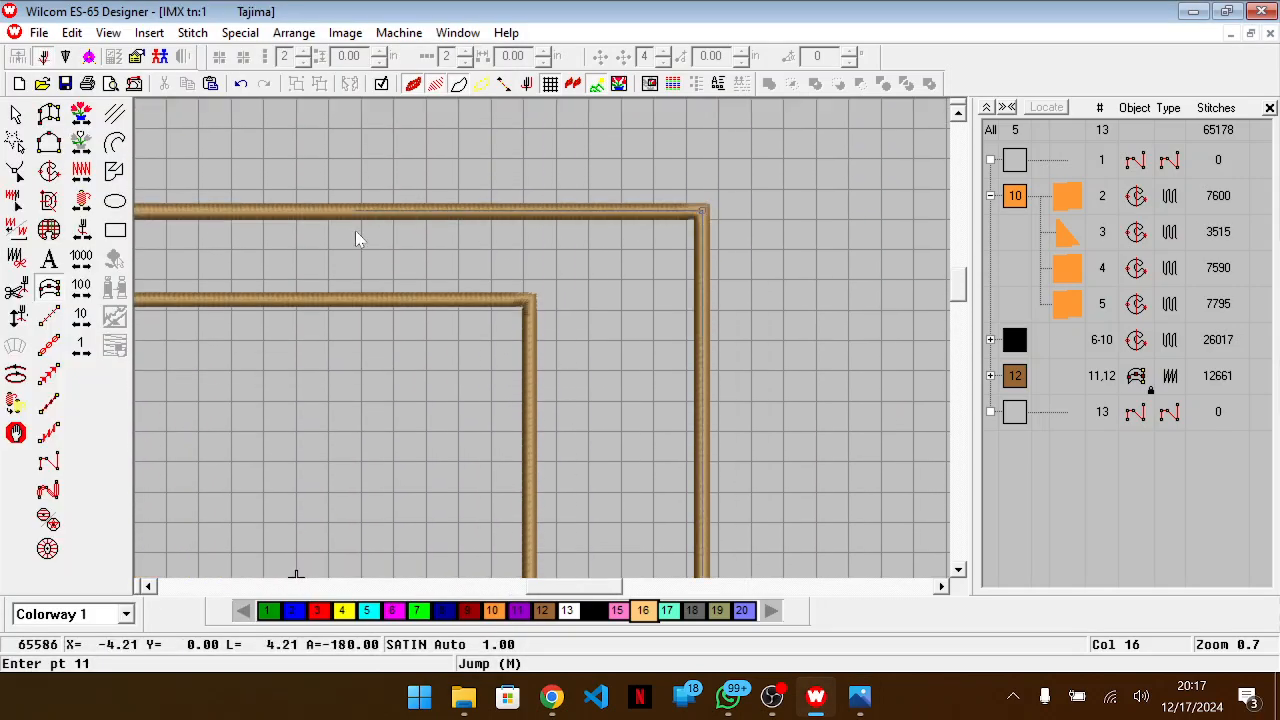
{"action": "scroll", "coordinate": [345, 255], "scroll_direction": "left", "scroll_amount": 5}
{"action": "scroll", "coordinate": [345, 255], "scroll_direction": "up", "scroll_amount": 1}
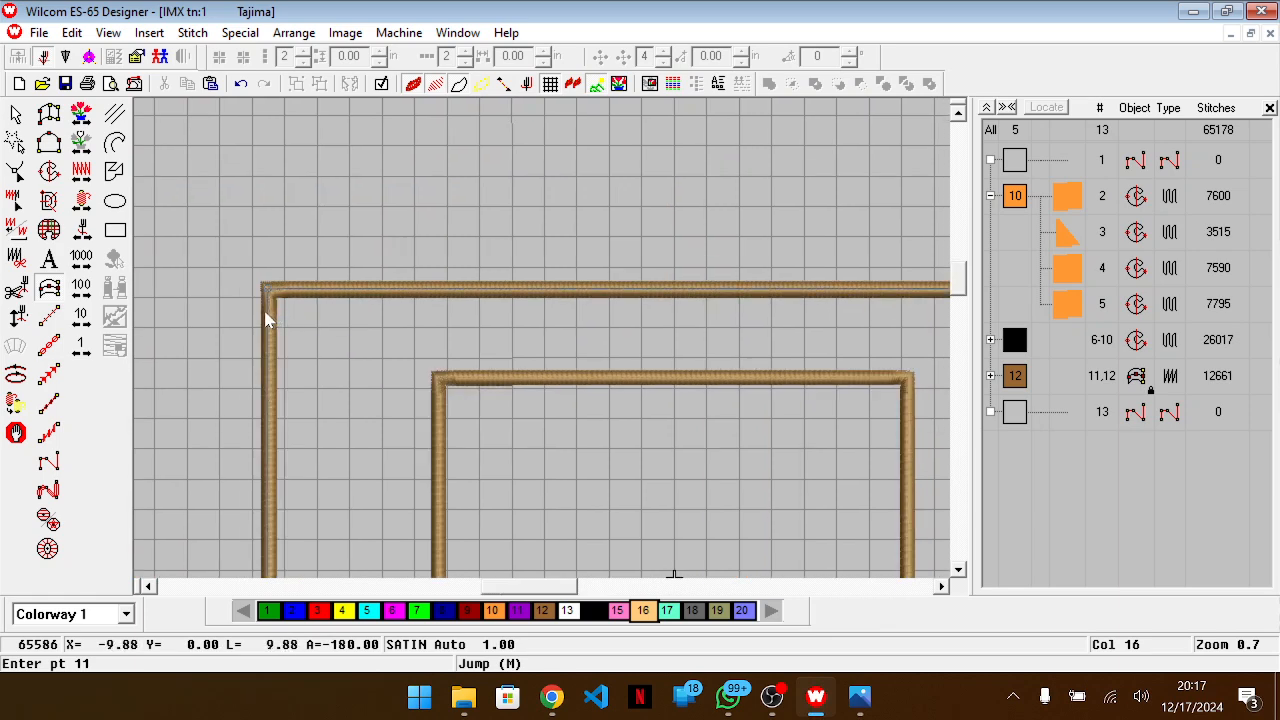
{"action": "left_click", "coordinate": [270, 320]}
{"action": "key", "text": "Return"}
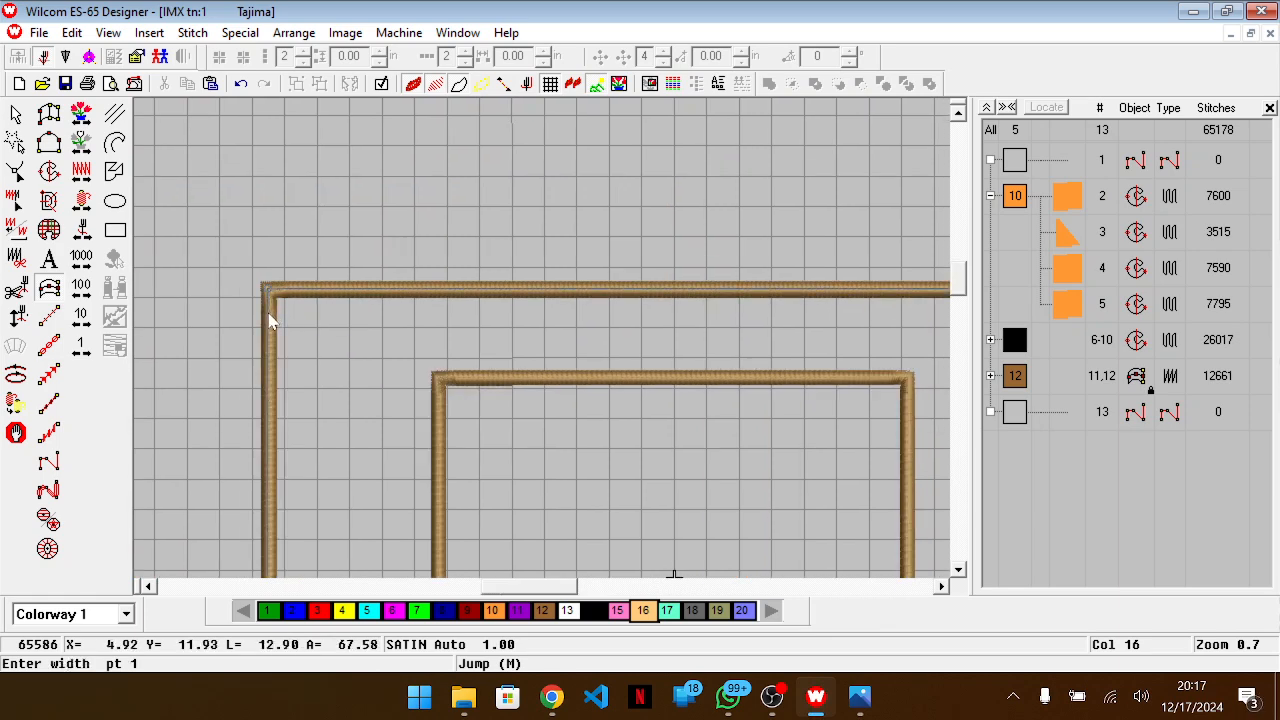
{"action": "key", "text": "Return"}
{"action": "key", "text": "h"}
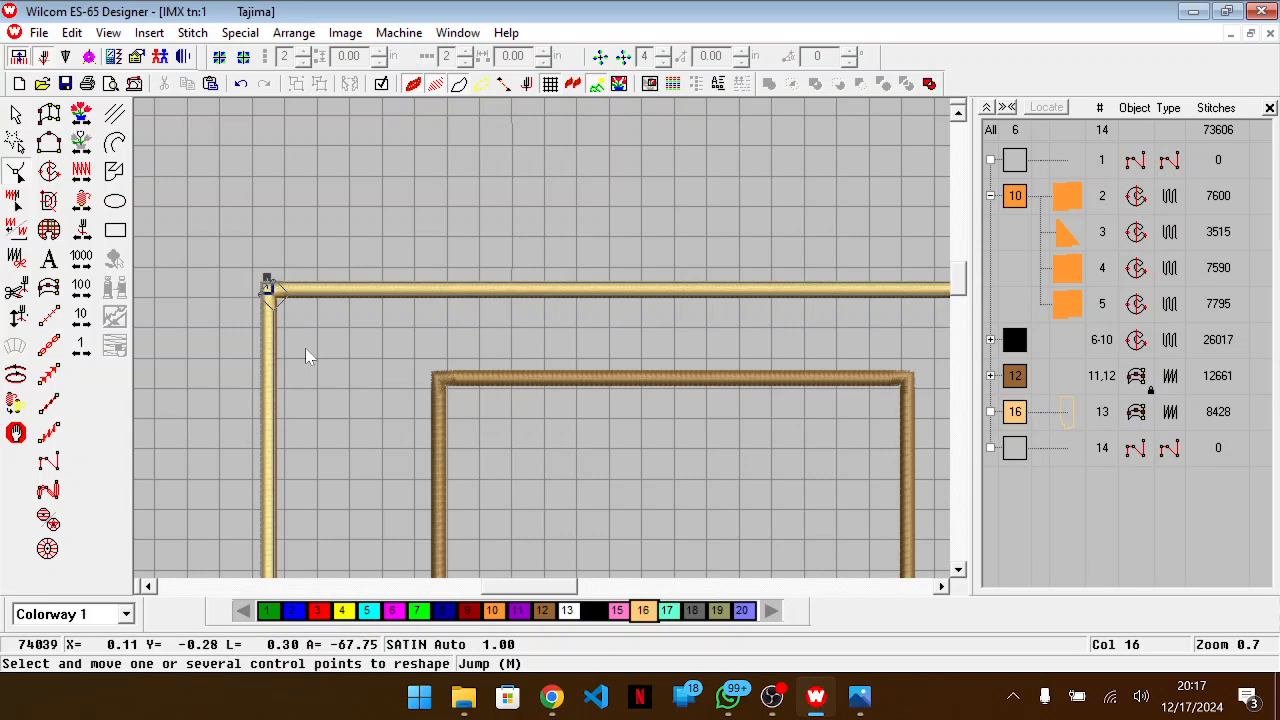
Move the inner neckline outline ahead of the brown outer outline in the stitch order and recolour it to color 16
{"action": "scroll", "coordinate": [280, 308], "scroll_direction": "down", "scroll_amount": 5}
{"action": "scroll", "coordinate": [280, 308], "scroll_direction": "down", "scroll_amount": 8}
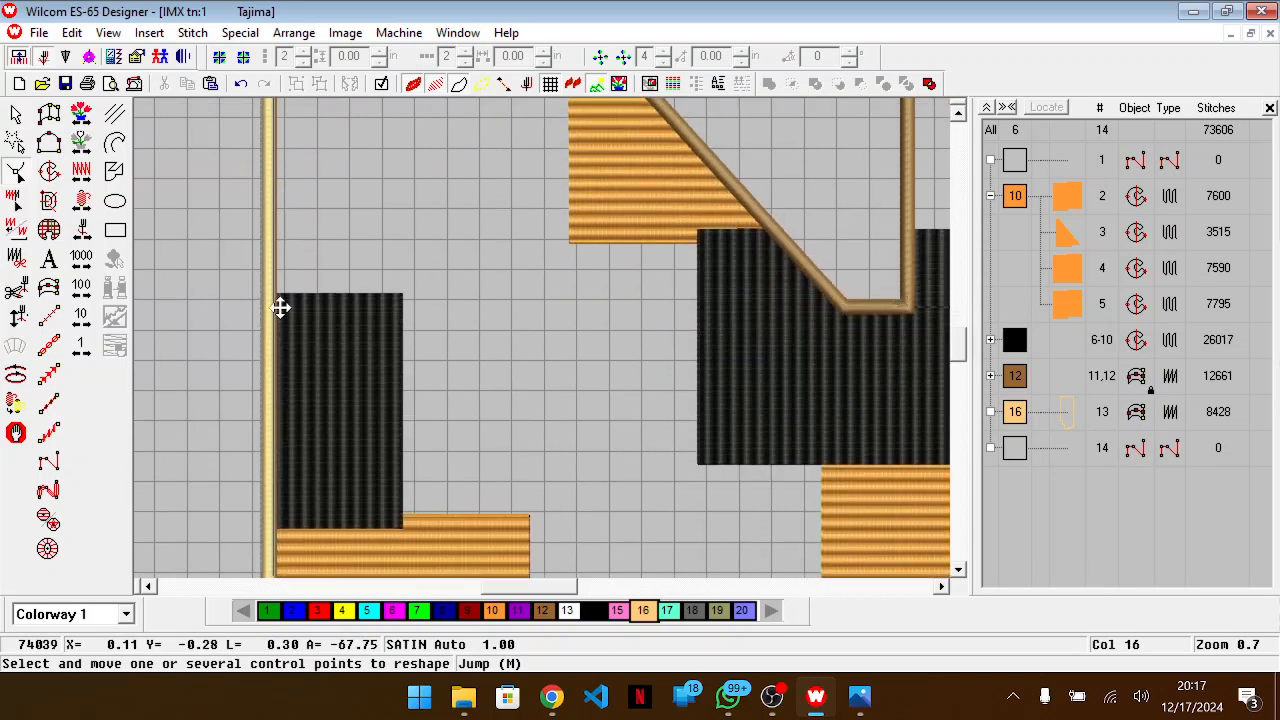
{"action": "left_click", "coordinate": [1130, 478]}
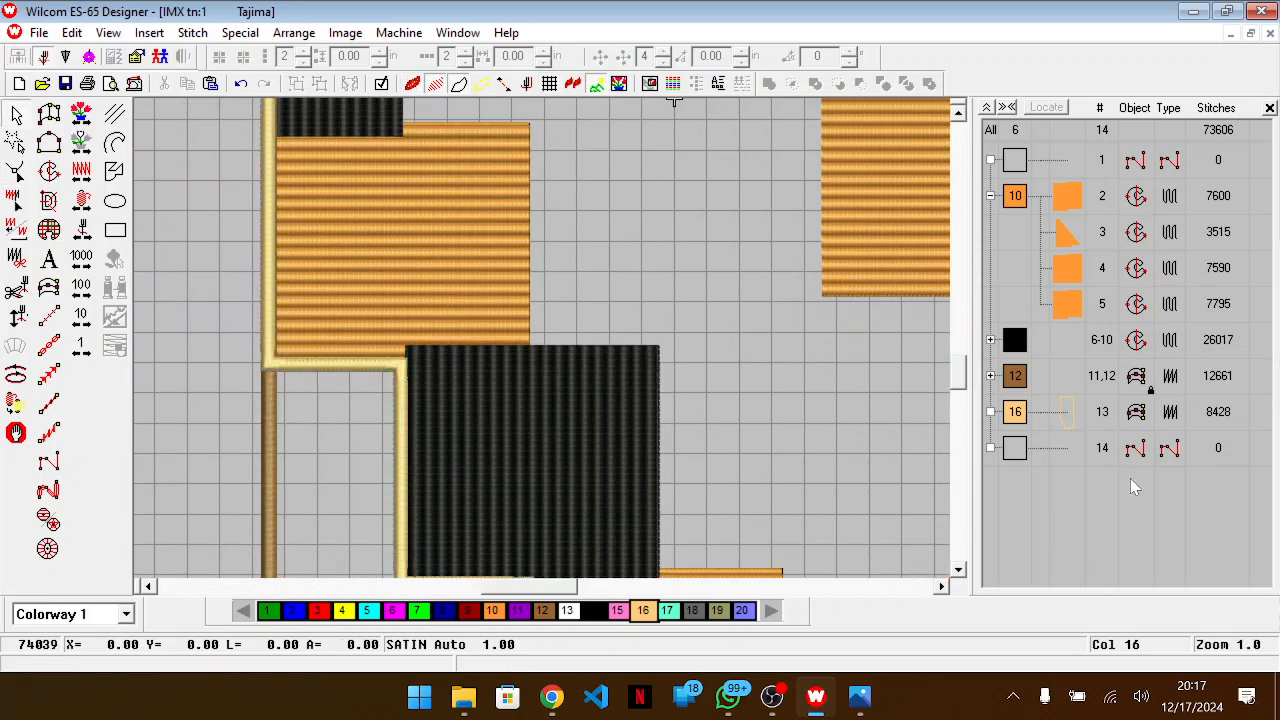
{"action": "key", "text": "shift+z"}
{"action": "key", "text": "shift+z"}
{"action": "scroll", "coordinate": [767, 346], "scroll_direction": "up", "scroll_amount": 3}
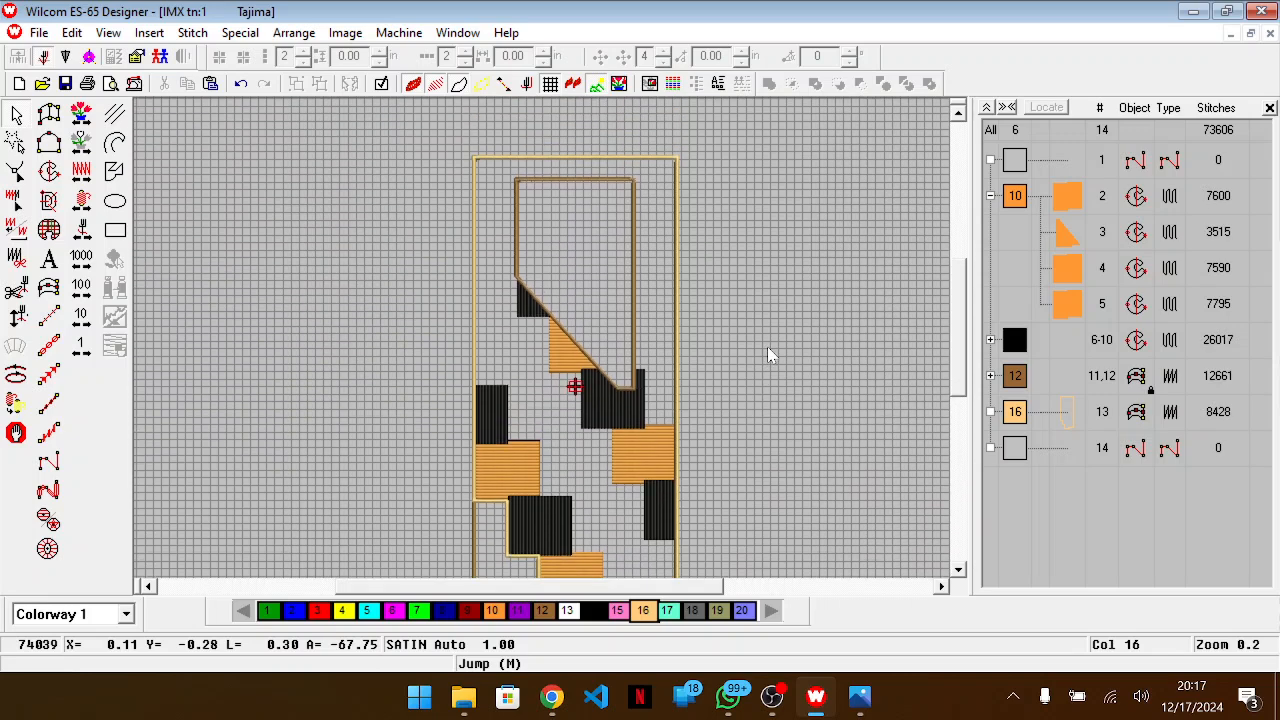
{"action": "left_click", "coordinate": [990, 375]}
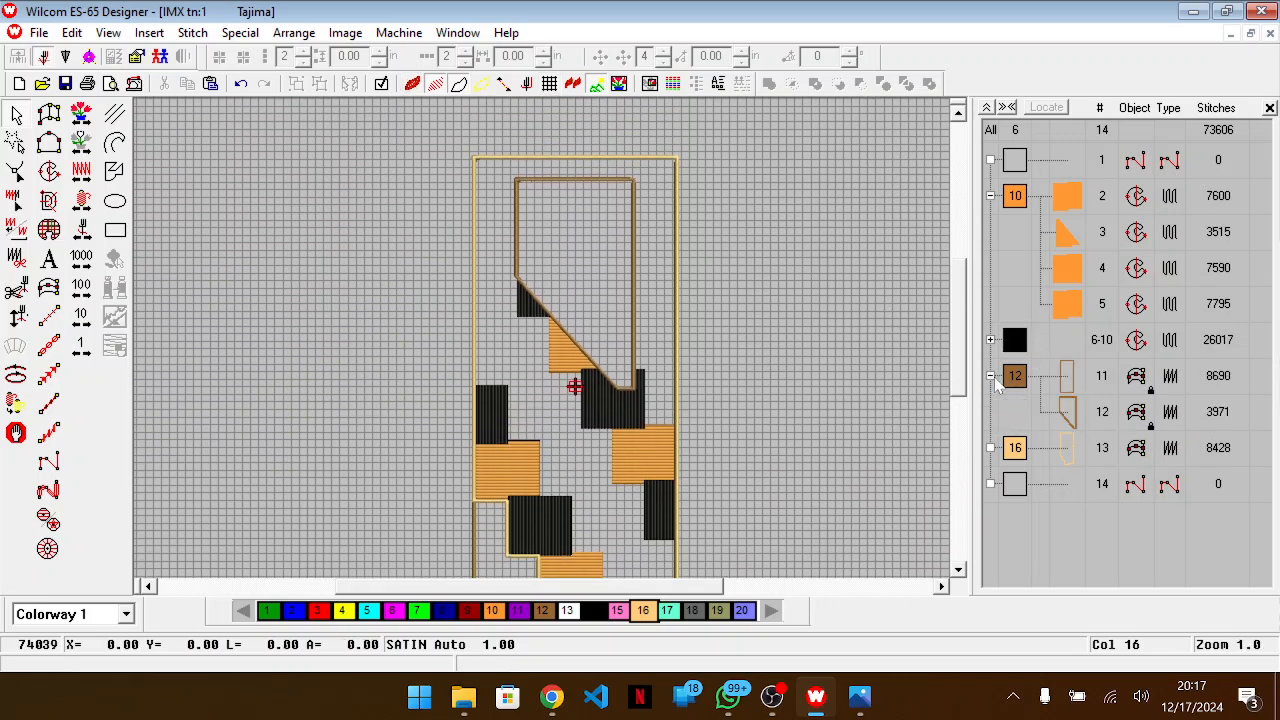
{"action": "left_click", "coordinate": [1076, 411]}
{"action": "left_click_drag", "start_coordinate": [1061, 392], "coordinate": [1065, 376]}
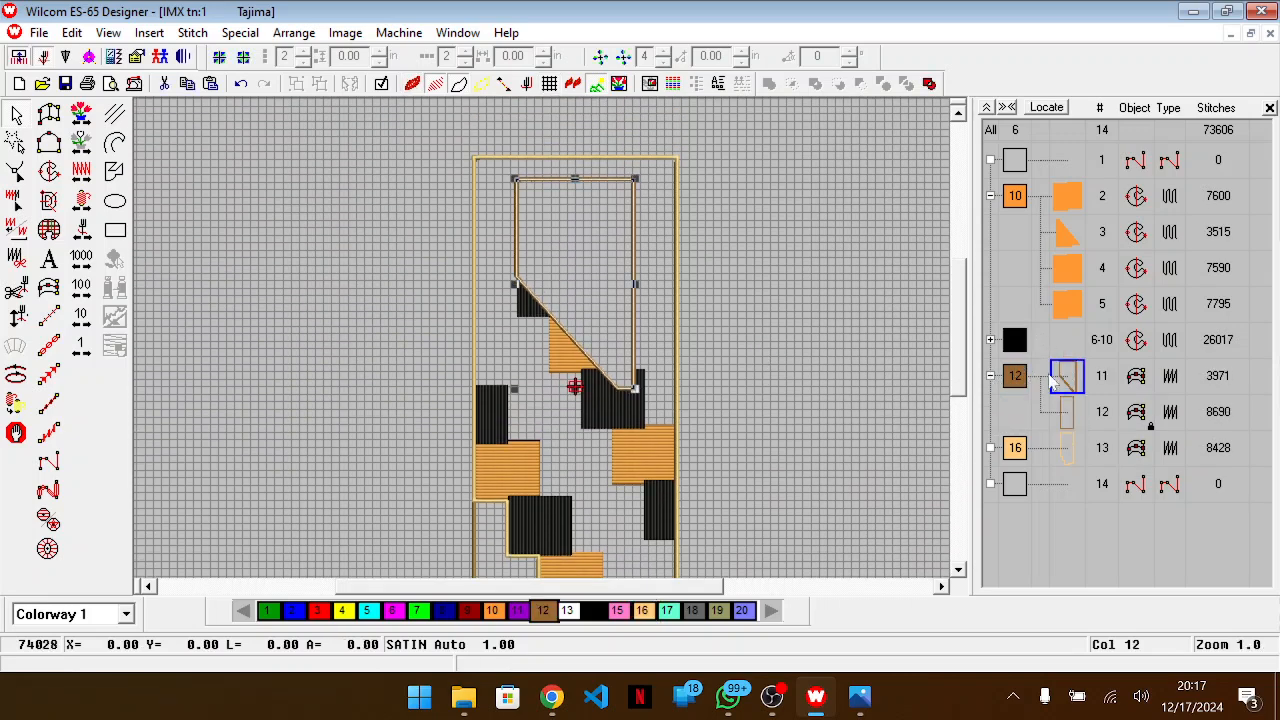
{"action": "left_click", "coordinate": [642, 612]}
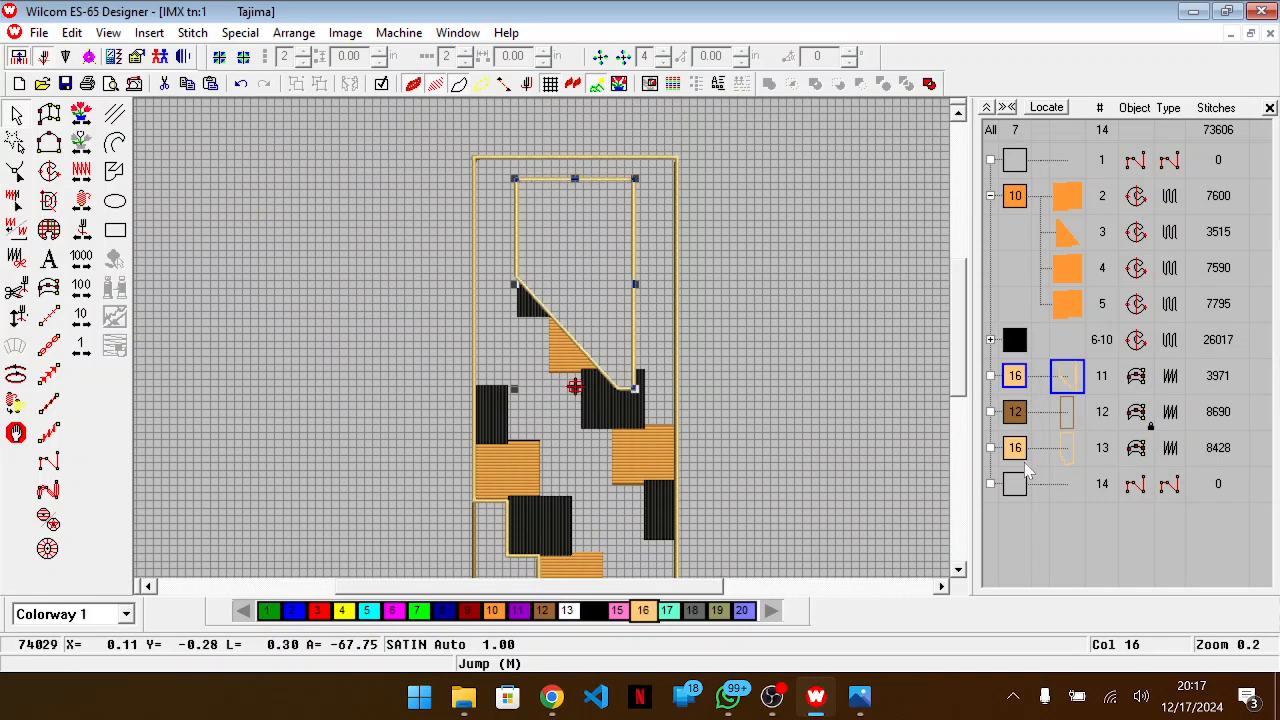
Delete the old brown rectangular outer outline, leaving the stepped satin outline around the blocks
{"action": "left_click", "coordinate": [1065, 424]}
{"action": "key", "text": "Delete"}
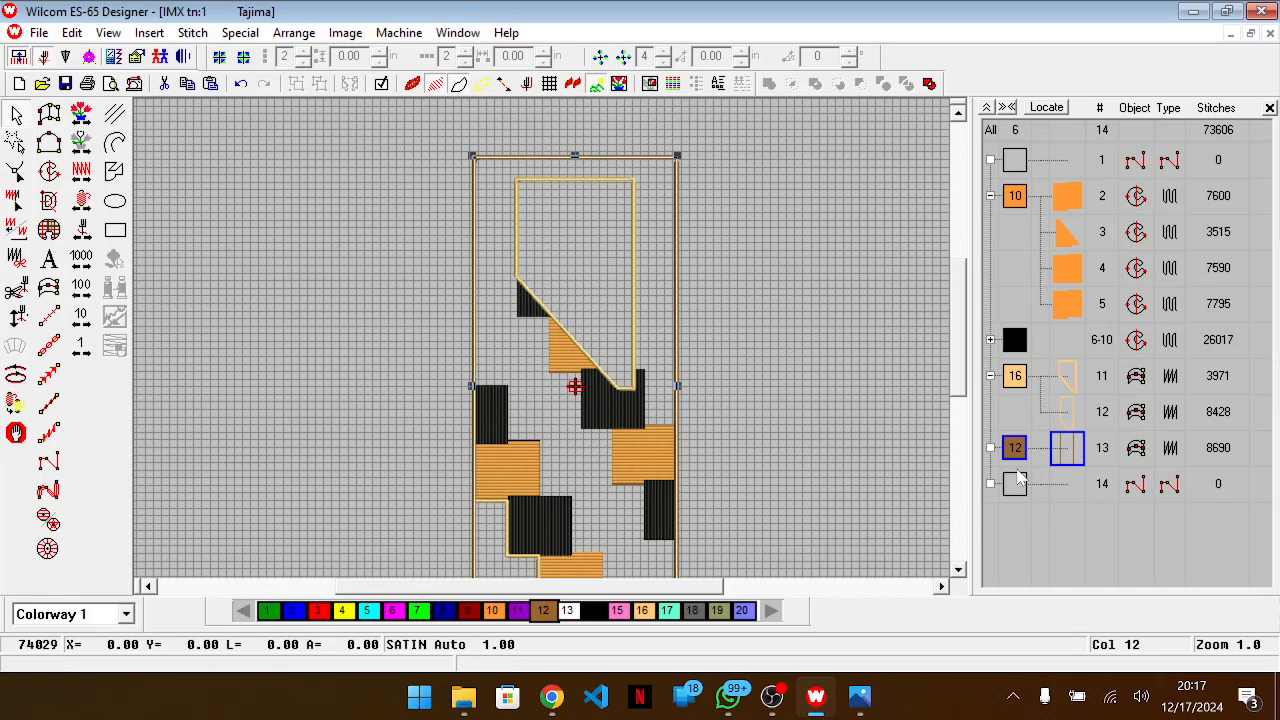
{"action": "scroll", "coordinate": [770, 384], "scroll_direction": "down", "scroll_amount": 4}
{"action": "scroll", "coordinate": [770, 384], "scroll_direction": "up", "scroll_amount": 1}
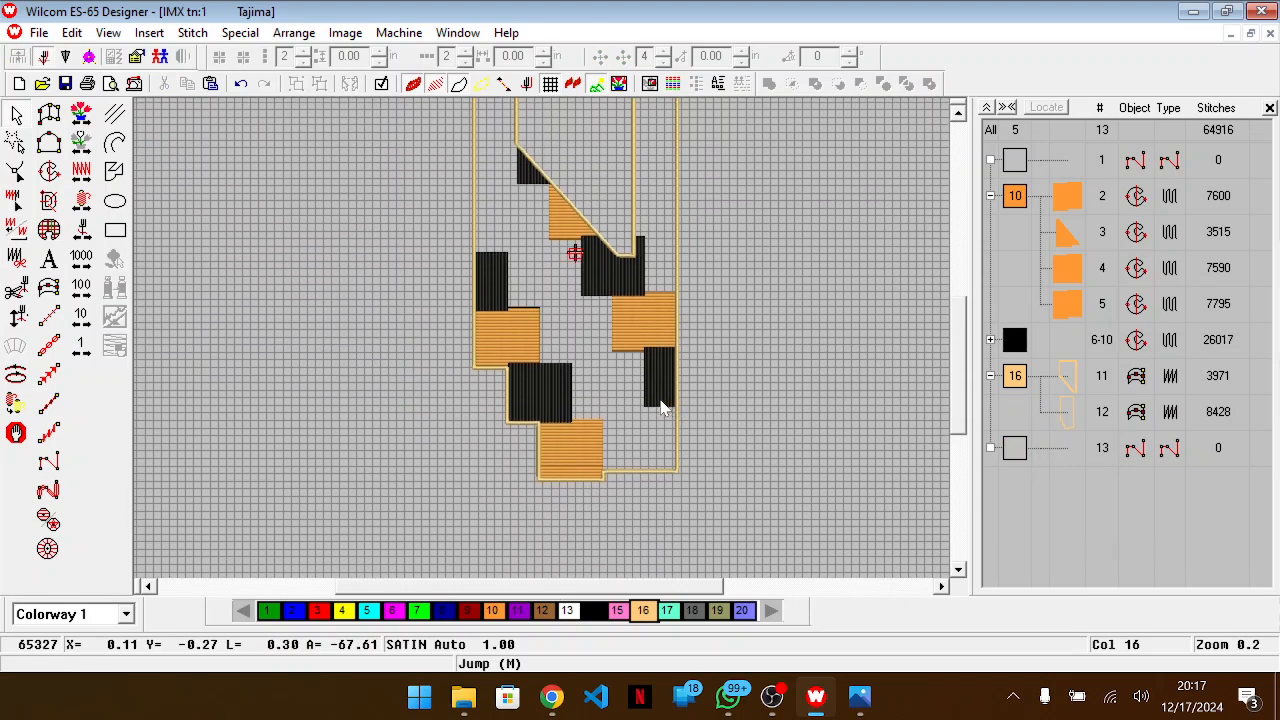
{"action": "scroll", "coordinate": [660, 407], "scroll_direction": "up", "scroll_amount": 2}
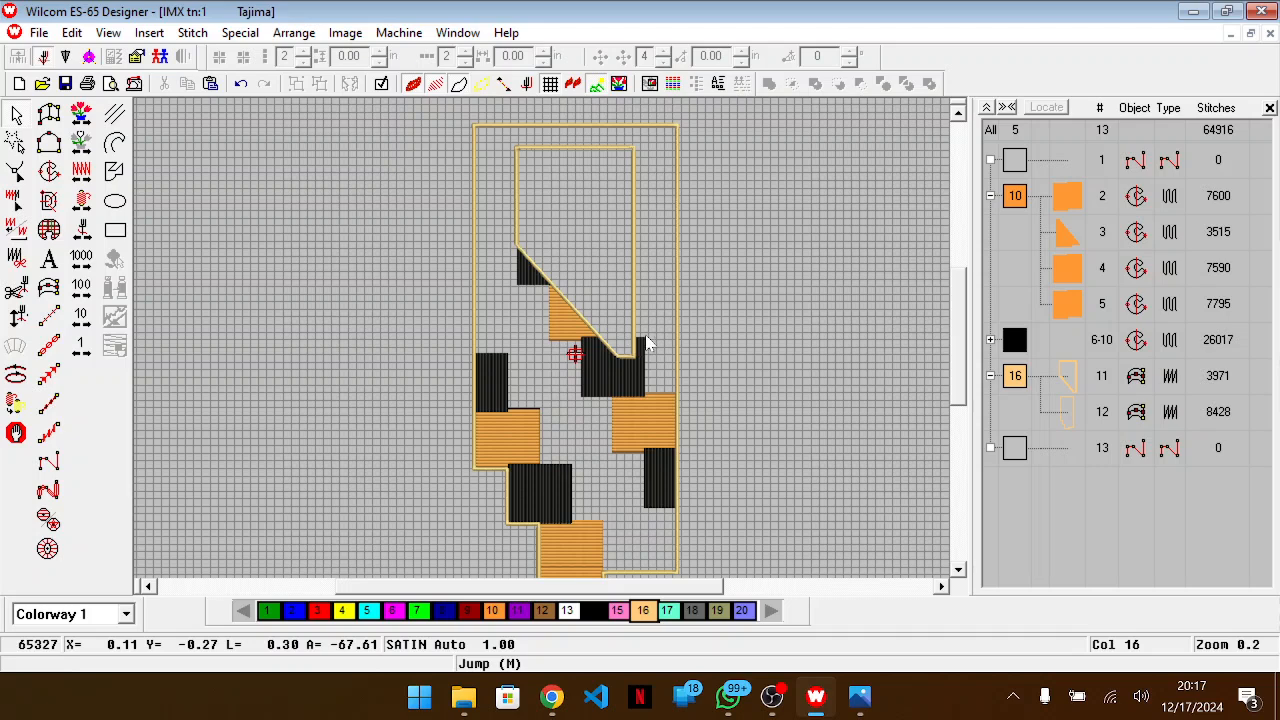
Duplicate the stepped outer outline and the inner neckline outline in place
{"action": "key", "text": "z"}
{"action": "scroll", "coordinate": [647, 341], "scroll_direction": "up", "scroll_amount": 5}
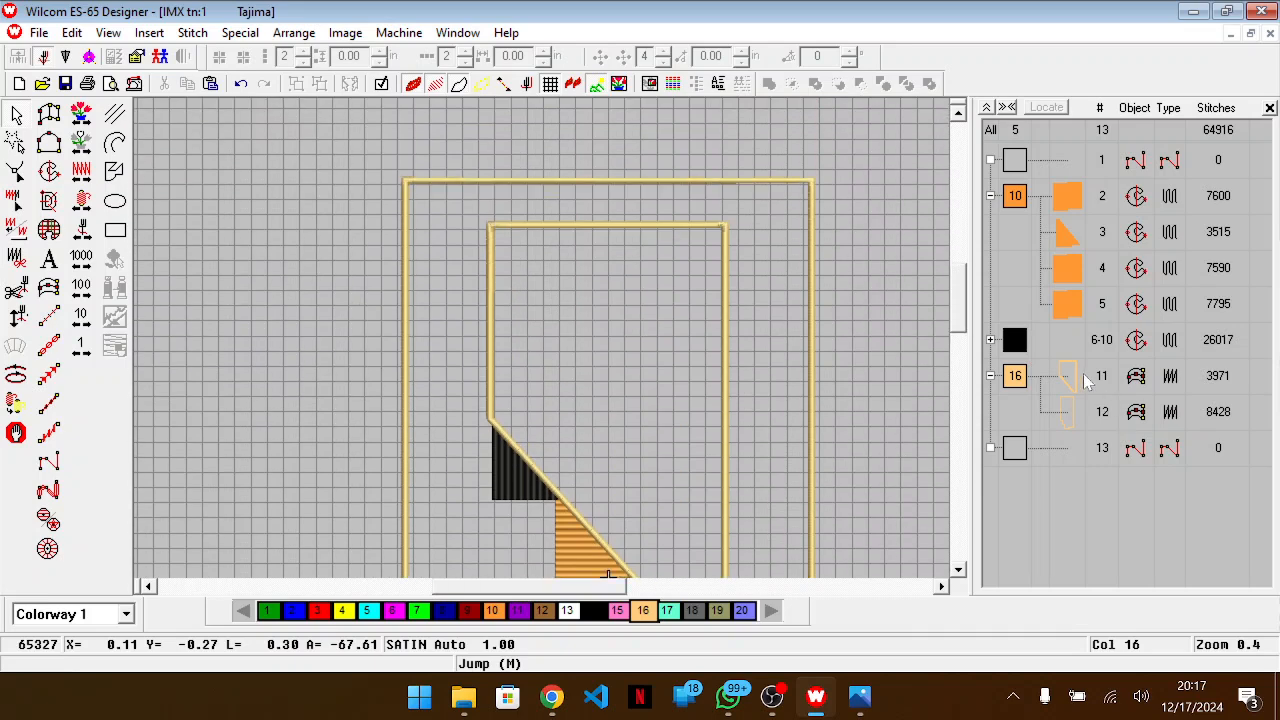
{"action": "left_click", "coordinate": [1072, 408]}
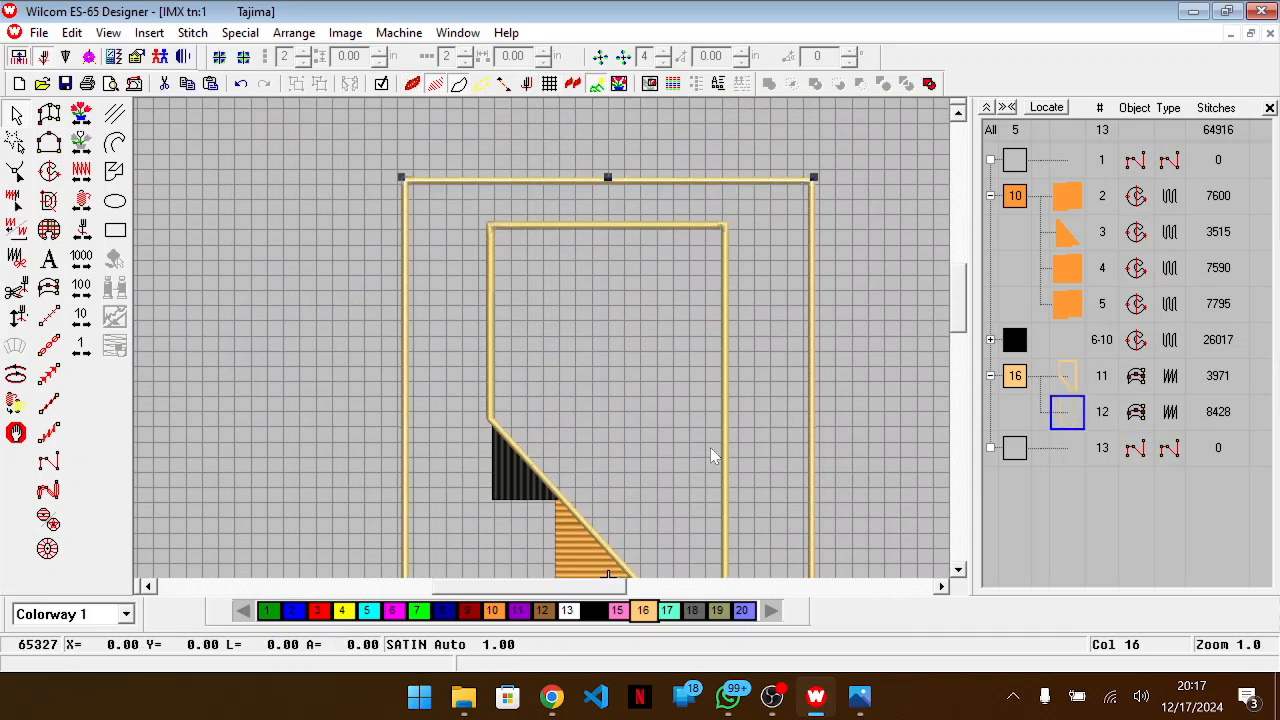
{"action": "key", "text": "0"}
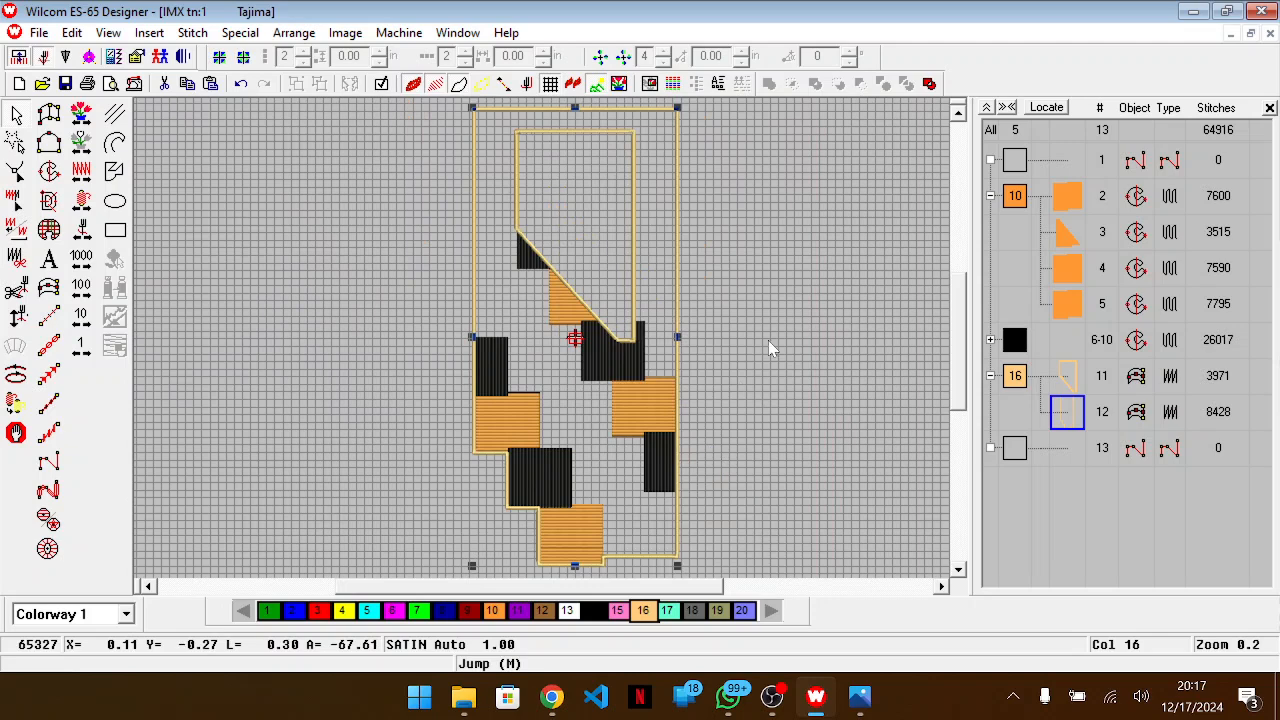
{"action": "scroll", "coordinate": [769, 348], "scroll_direction": "up", "scroll_amount": 4}
{"action": "key", "text": "ctrl+d"}
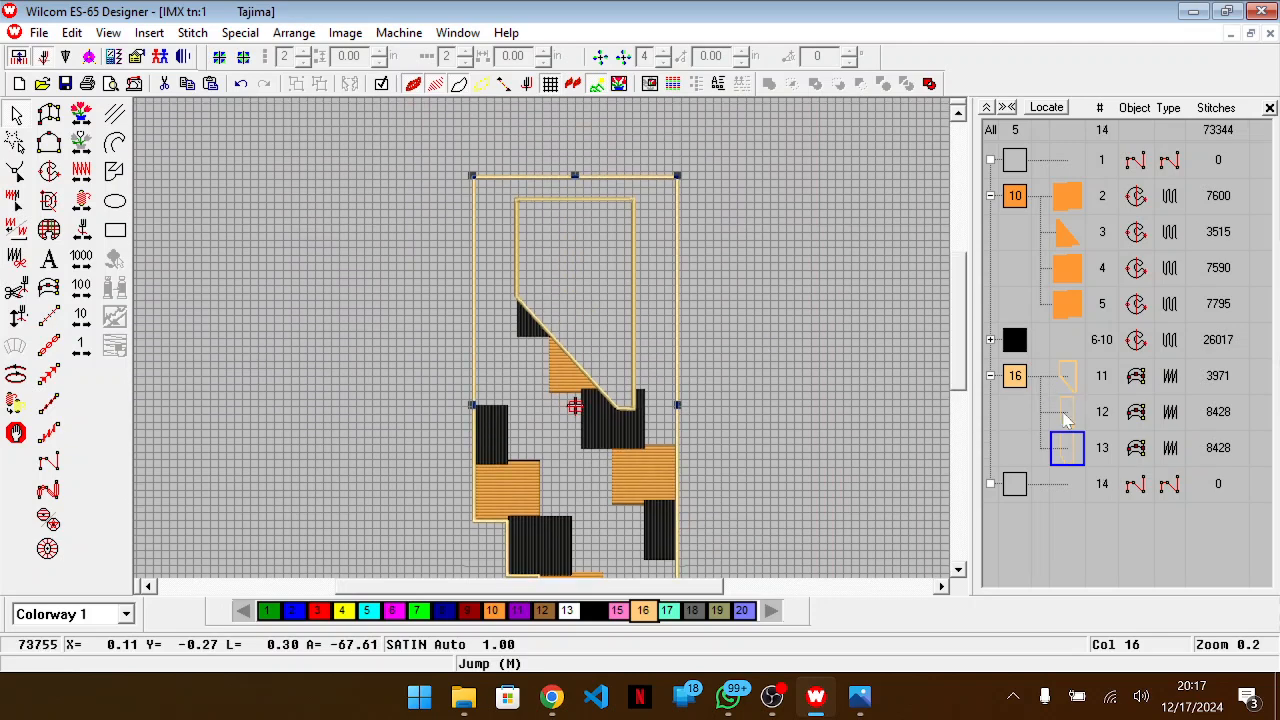
{"action": "left_click", "coordinate": [1066, 376]}
{"action": "key", "text": "ctrl+d"}
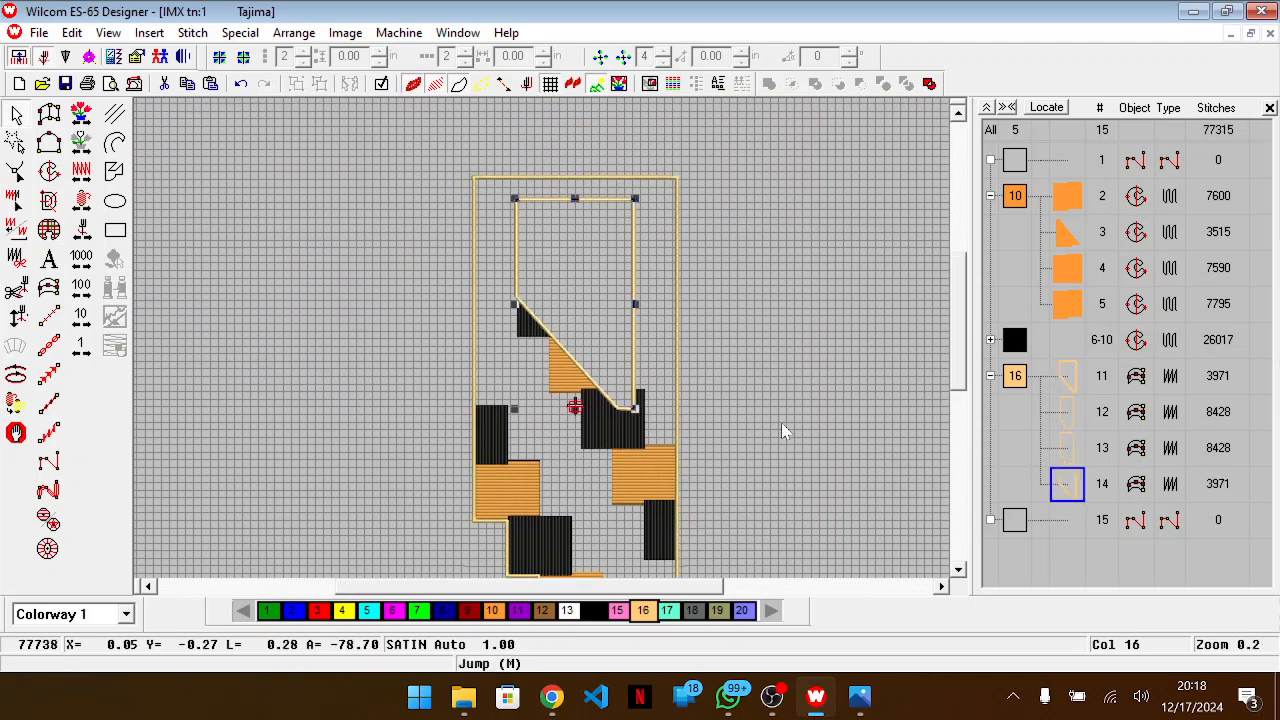
Convert the duplicated outer and inner outlines together into vector objects
{"action": "left_click", "coordinate": [1057, 452], "text": "ctrl"}
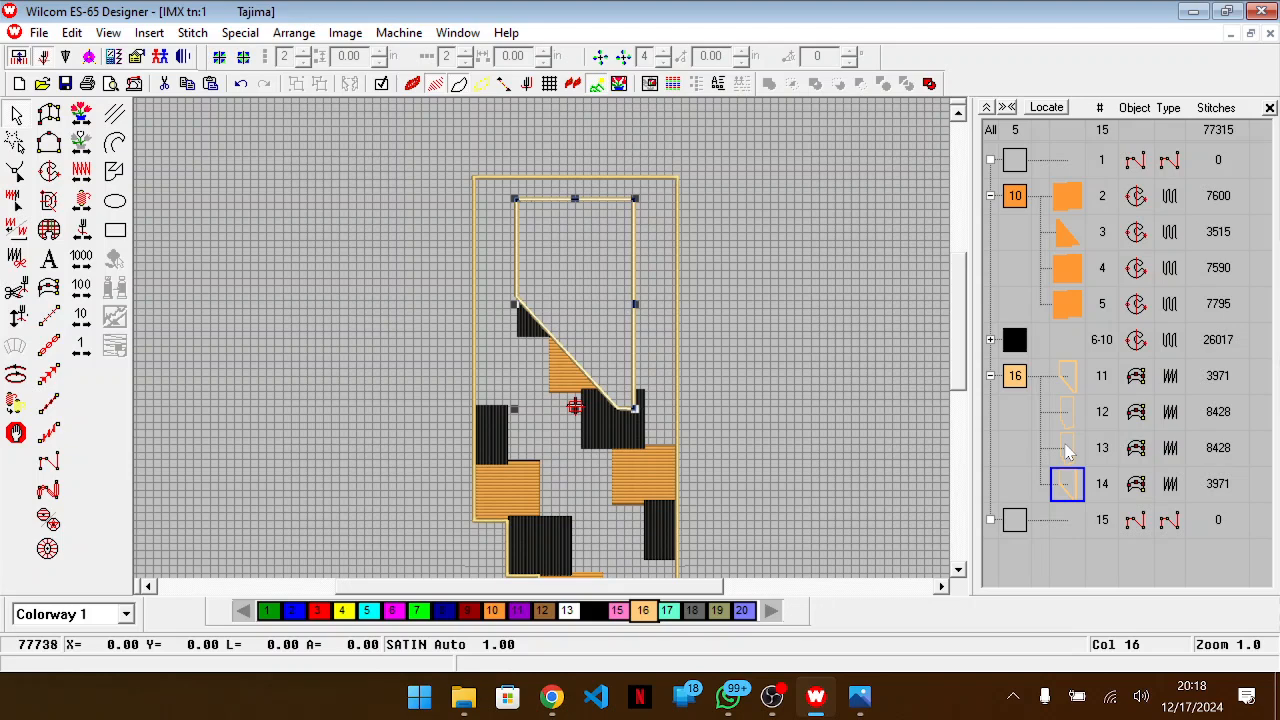
{"action": "right_click", "coordinate": [812, 418]}
{"action": "mouse_move", "coordinate": [1020, 400]}
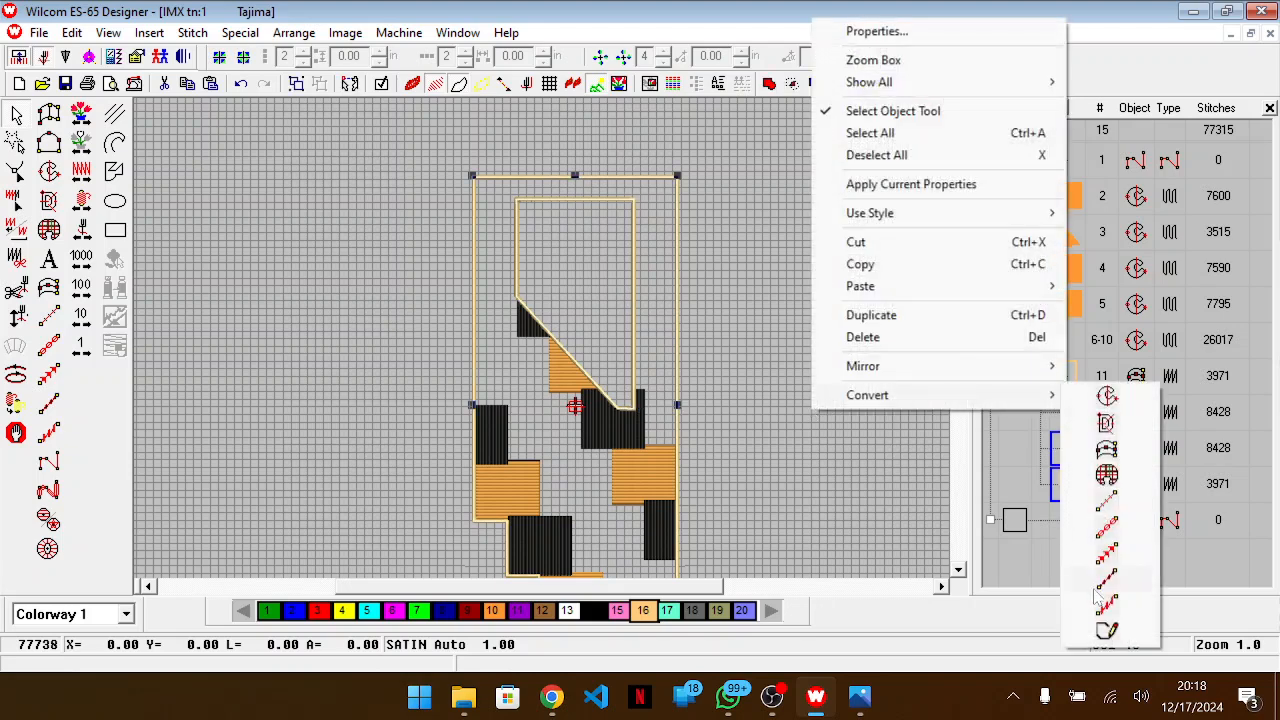
{"action": "left_click", "coordinate": [1107, 630]}
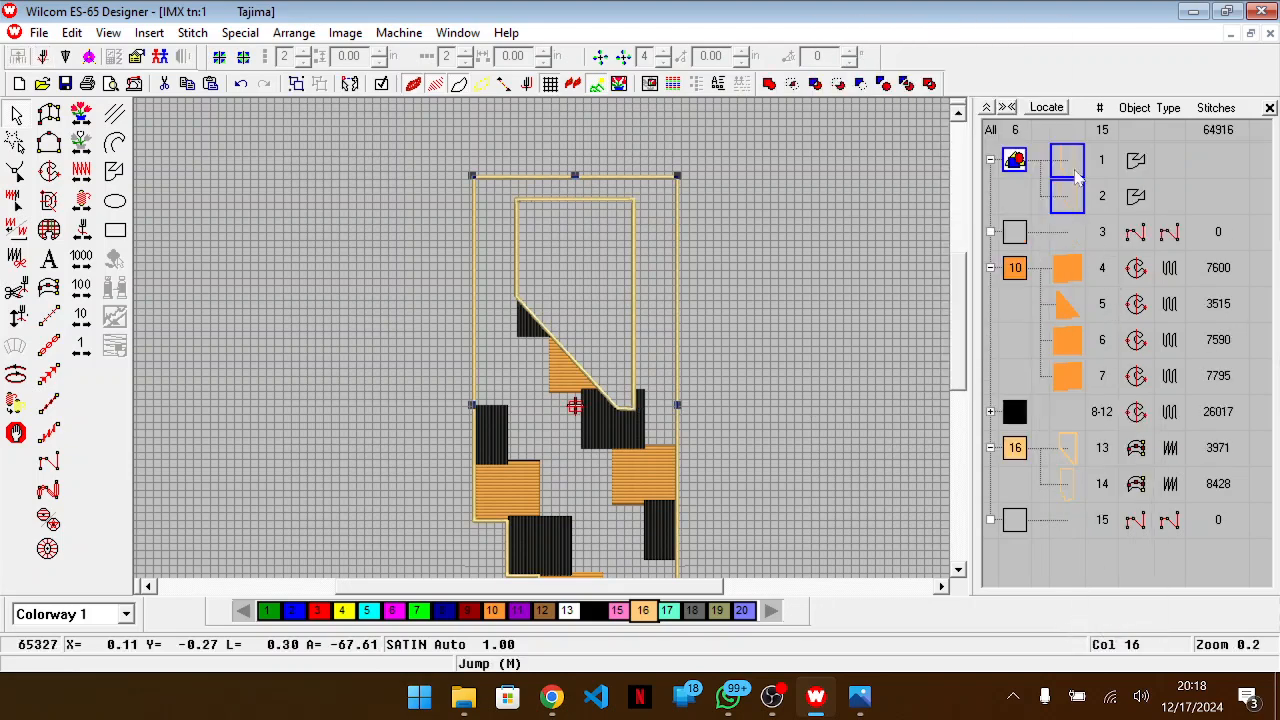
Convert the outer and inner vector outlines into separate Complex Fill objects in color 16
{"action": "left_click", "coordinate": [1073, 157]}
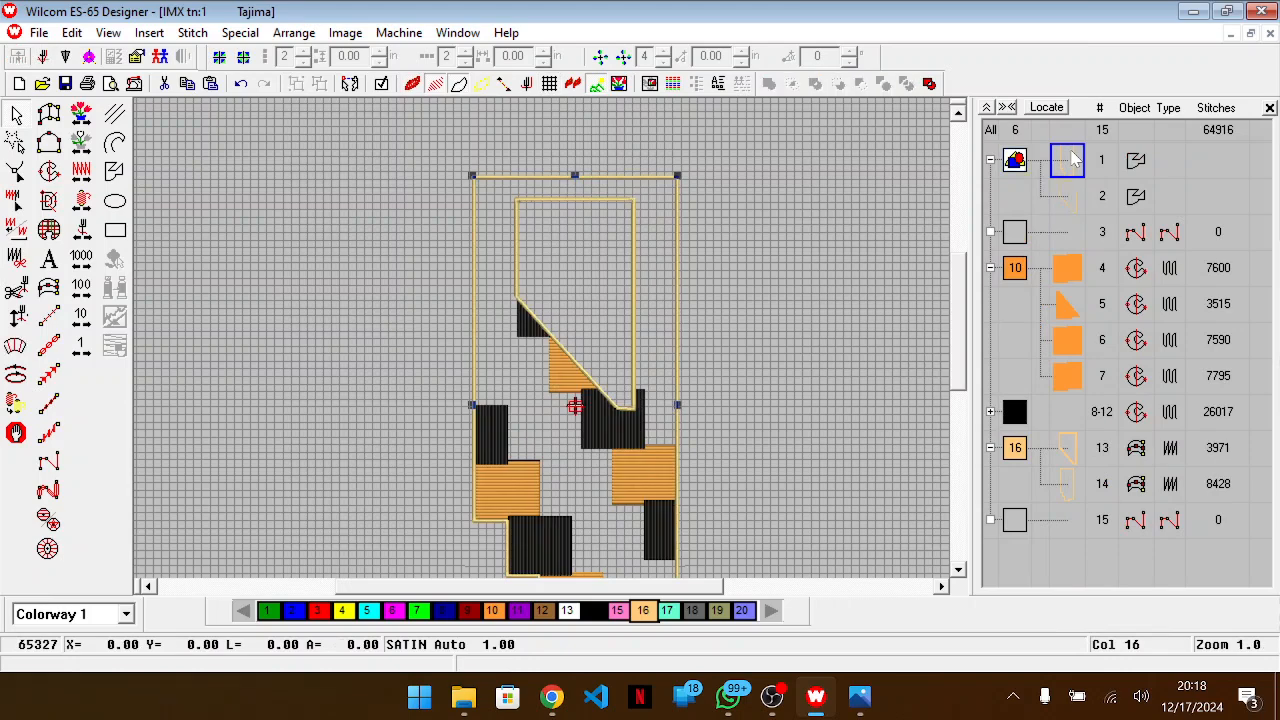
{"action": "left_click", "coordinate": [49, 171]}
{"action": "key", "text": "Return"}
{"action": "key", "text": "Return"}
{"action": "left_click", "coordinate": [1070, 159]}
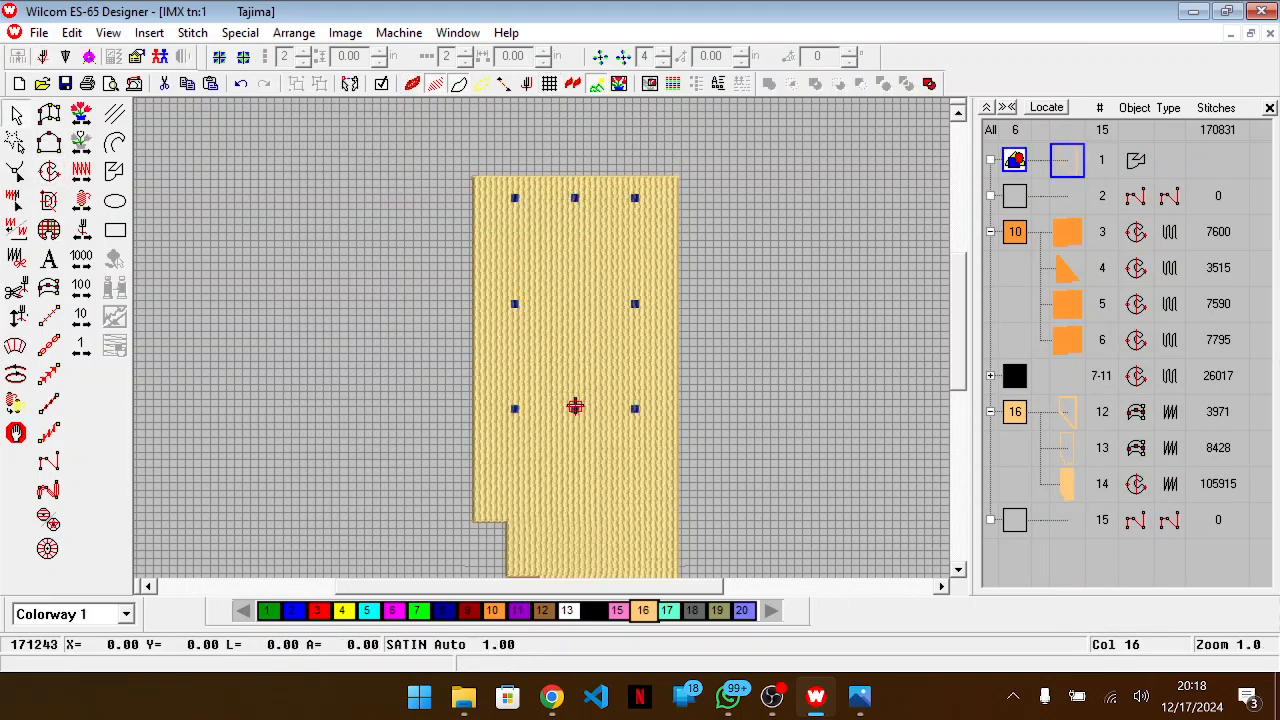
{"action": "left_click", "coordinate": [49, 171]}
{"action": "key", "text": "Return"}
{"action": "key", "text": "Return"}
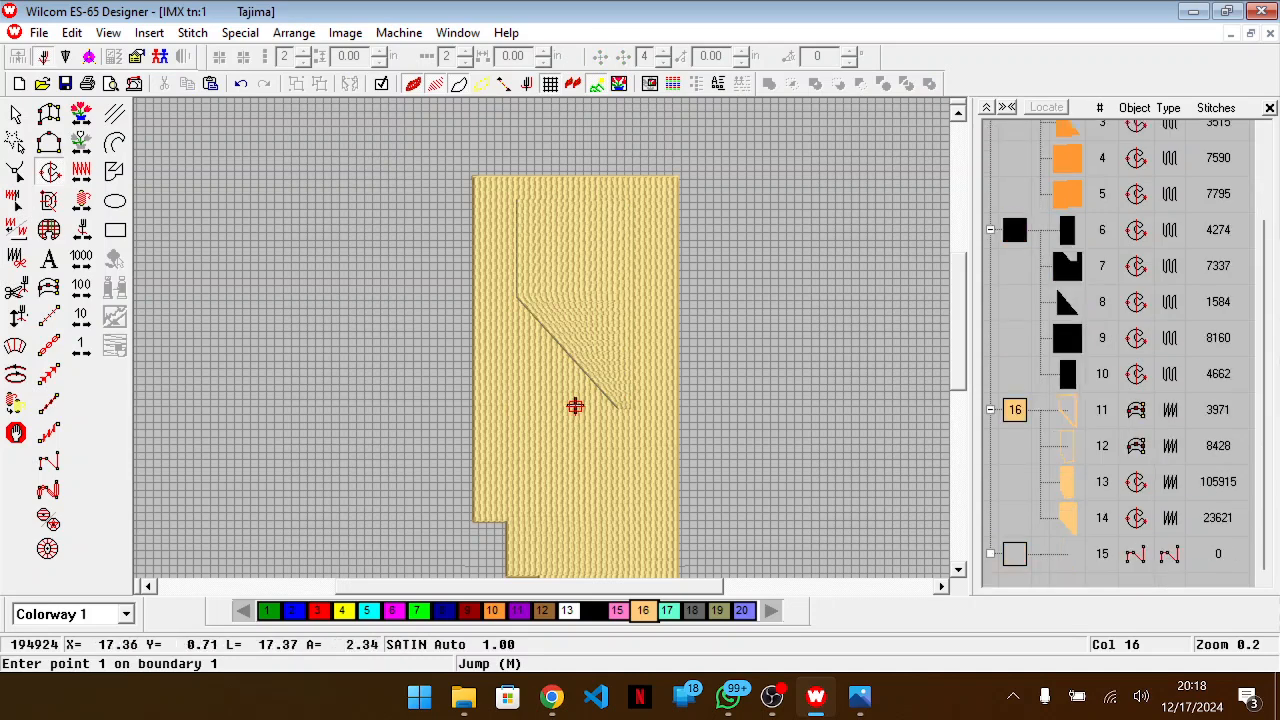
Flatten the outer and inner fills together and delete the inner fill to leave the neckline opening cut out
{"action": "left_click", "coordinate": [1070, 515]}
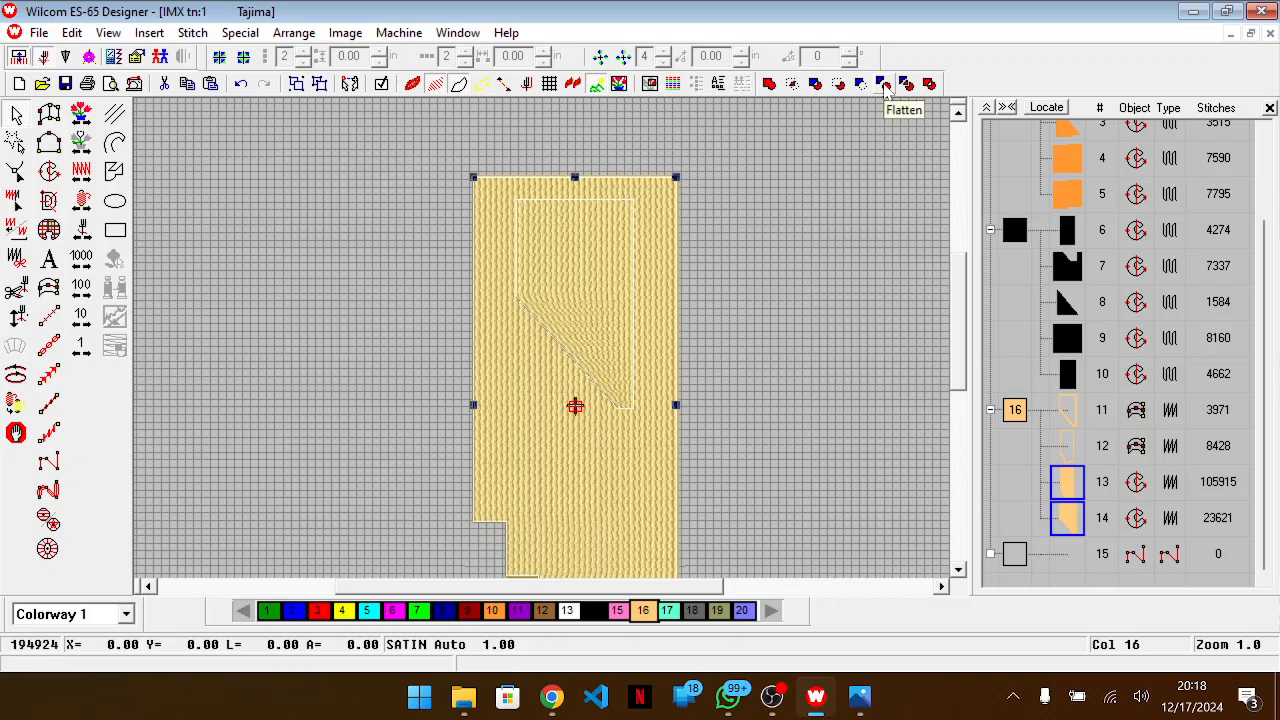
{"action": "left_click", "coordinate": [884, 84]}
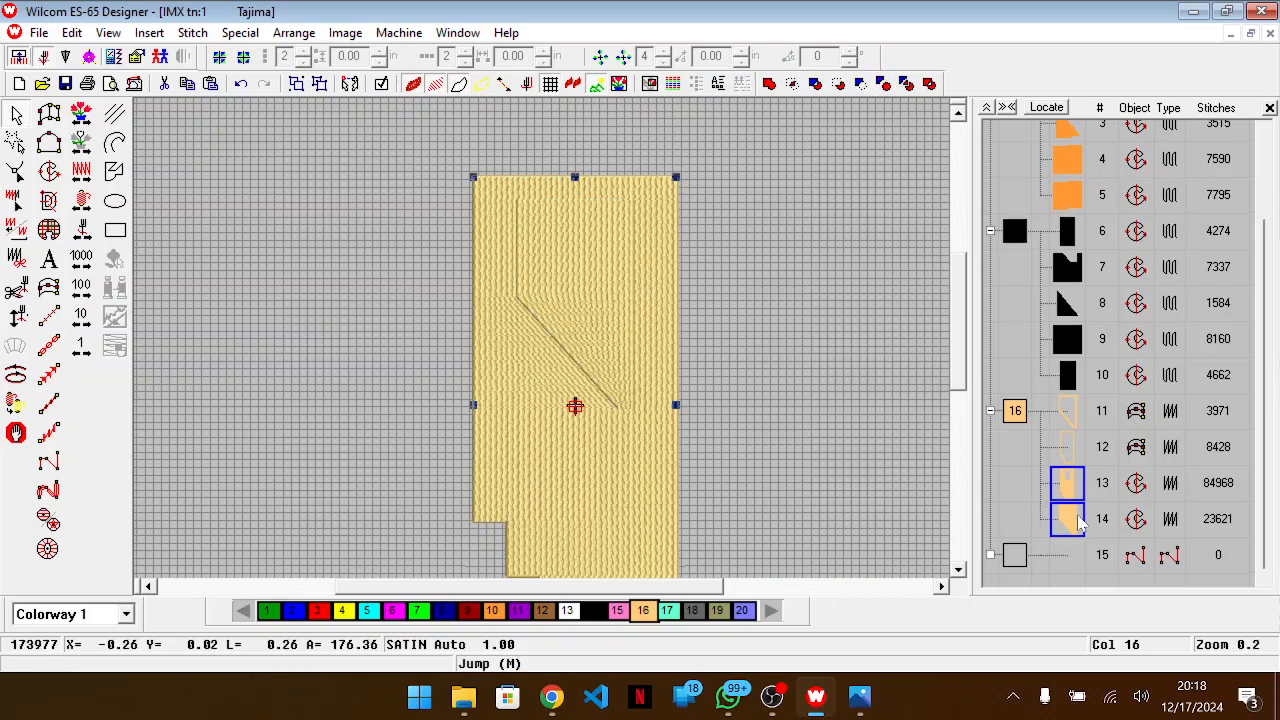
{"action": "key", "text": "Delete"}
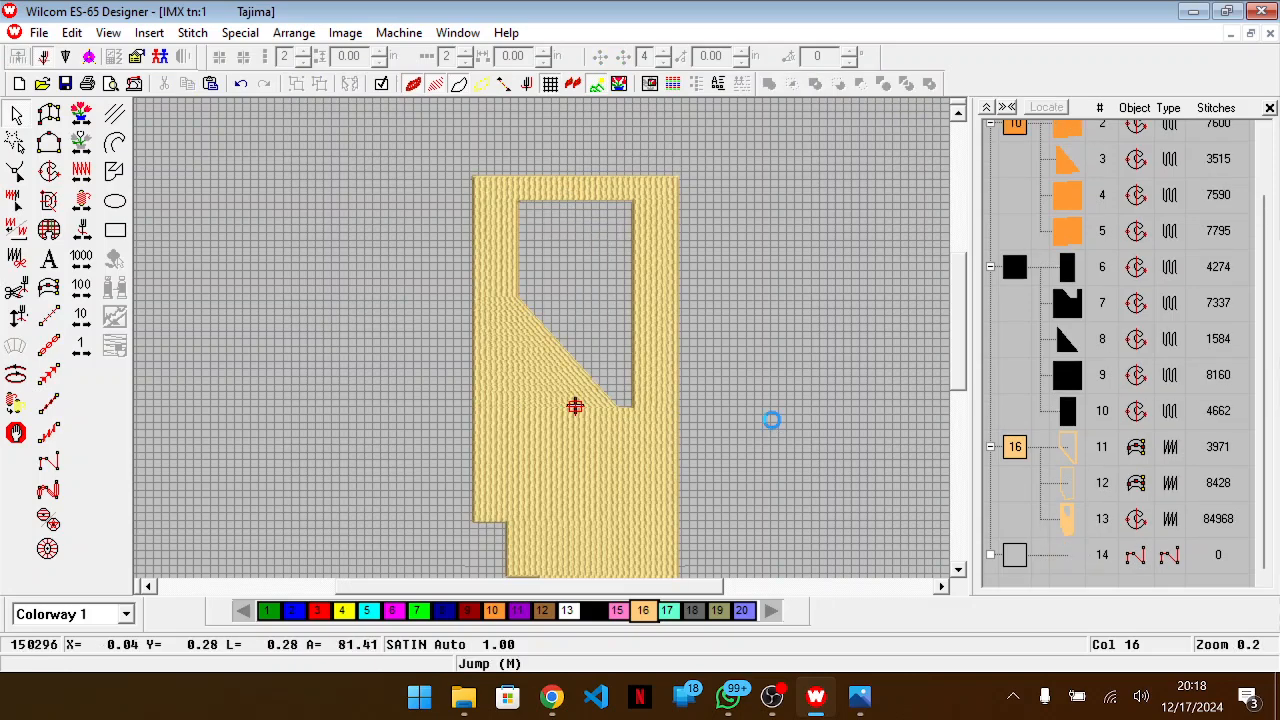
Move the color 16 background fill to position 2 in the stitch order, beneath the orange and black blocks
{"action": "left_click", "coordinate": [1068, 522]}
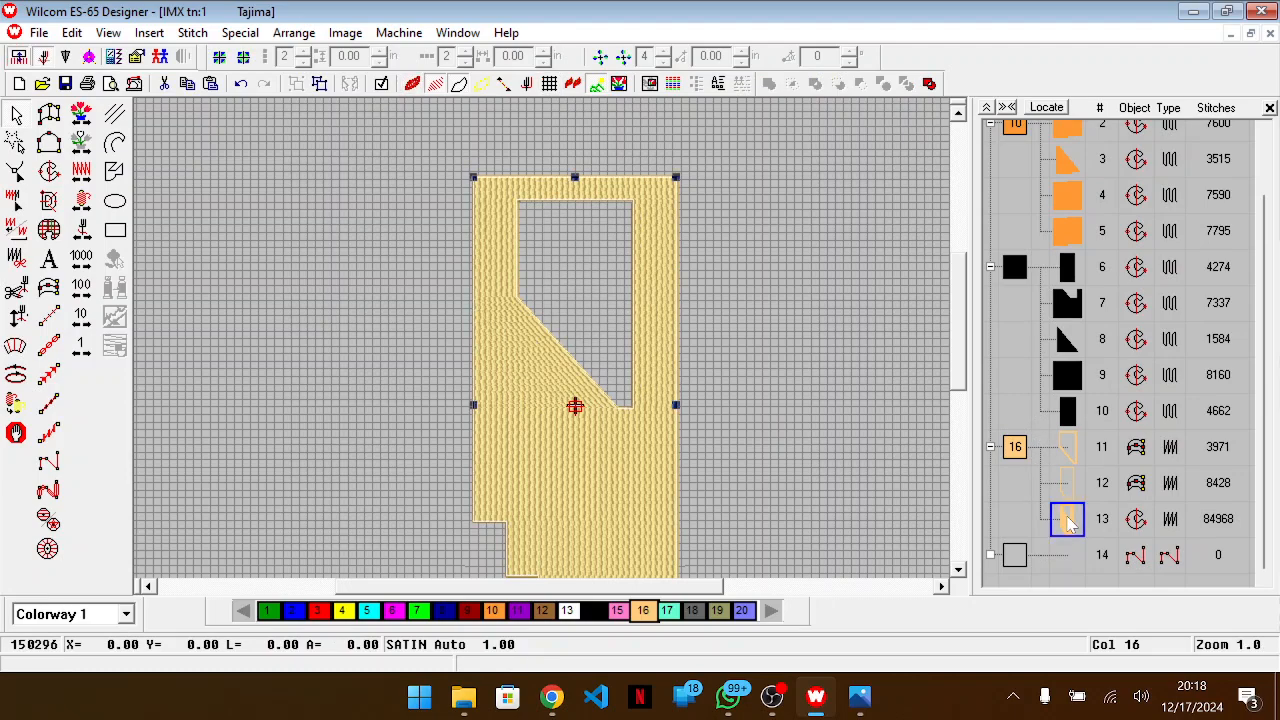
{"action": "right_click", "coordinate": [1066, 520]}
{"action": "left_click", "coordinate": [1137, 503]}
{"action": "type", "text": "2"}
{"action": "key", "text": "Return"}
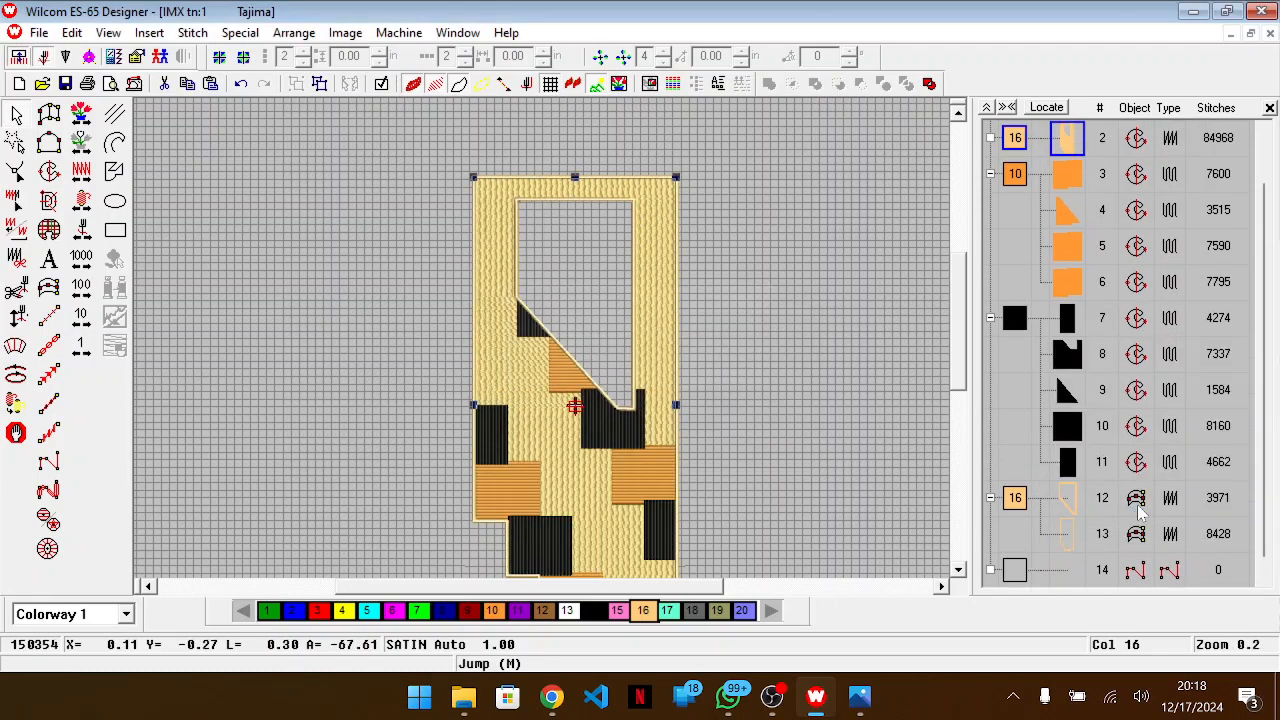
Change the background fill's stitch type to Motif Fill and open its motif selection
{"action": "key", "text": "z"}
{"action": "key", "text": "z"}
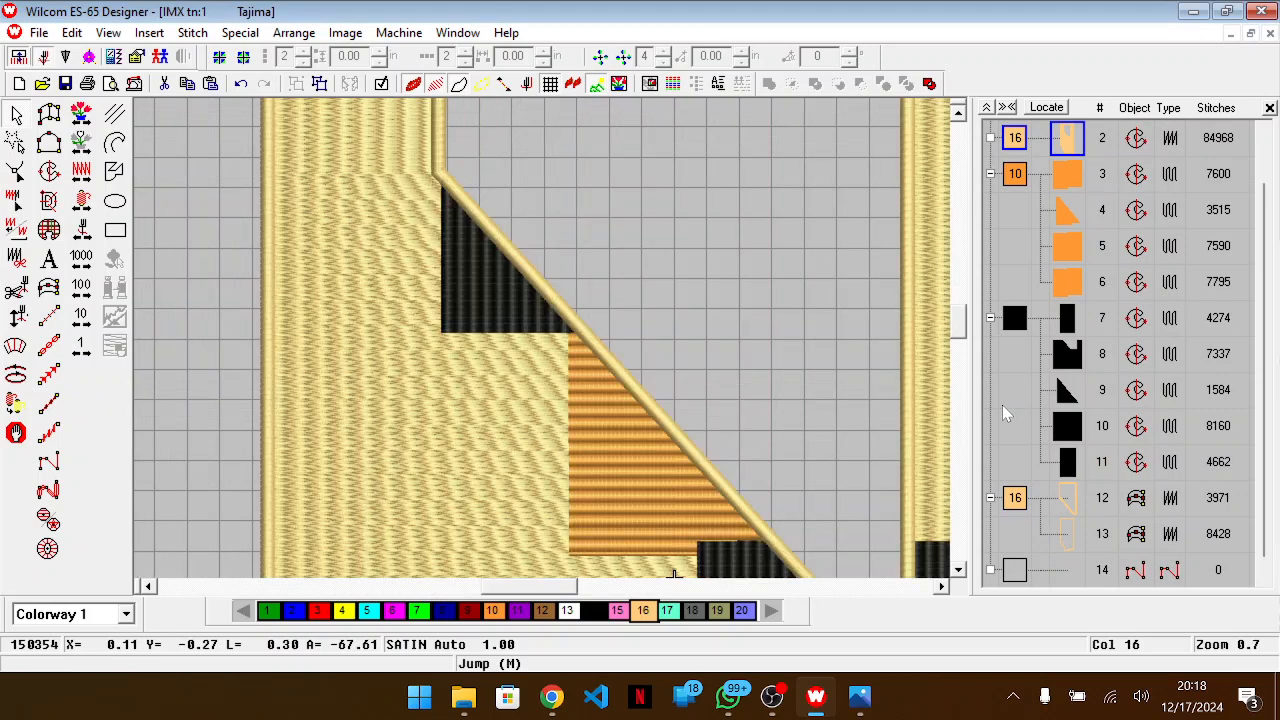
{"action": "right_click", "coordinate": [398, 382]}
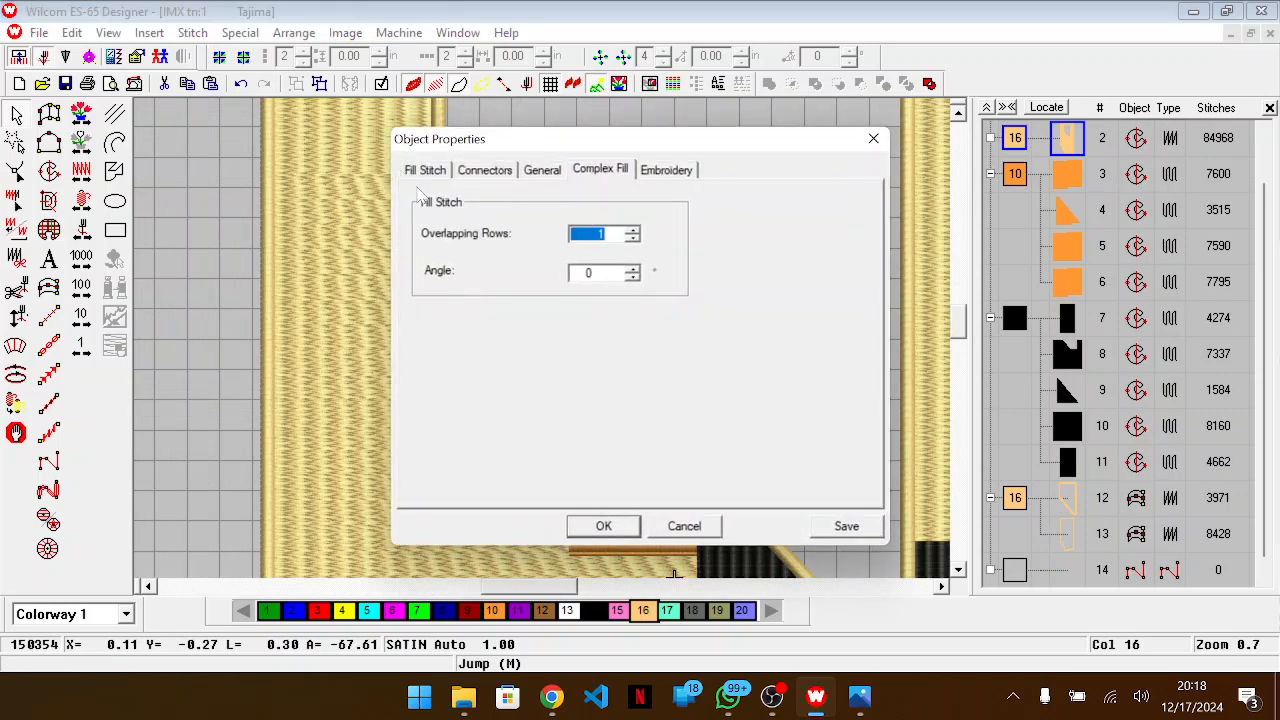
{"action": "left_click", "coordinate": [446, 170]}
{"action": "left_click", "coordinate": [586, 207]}
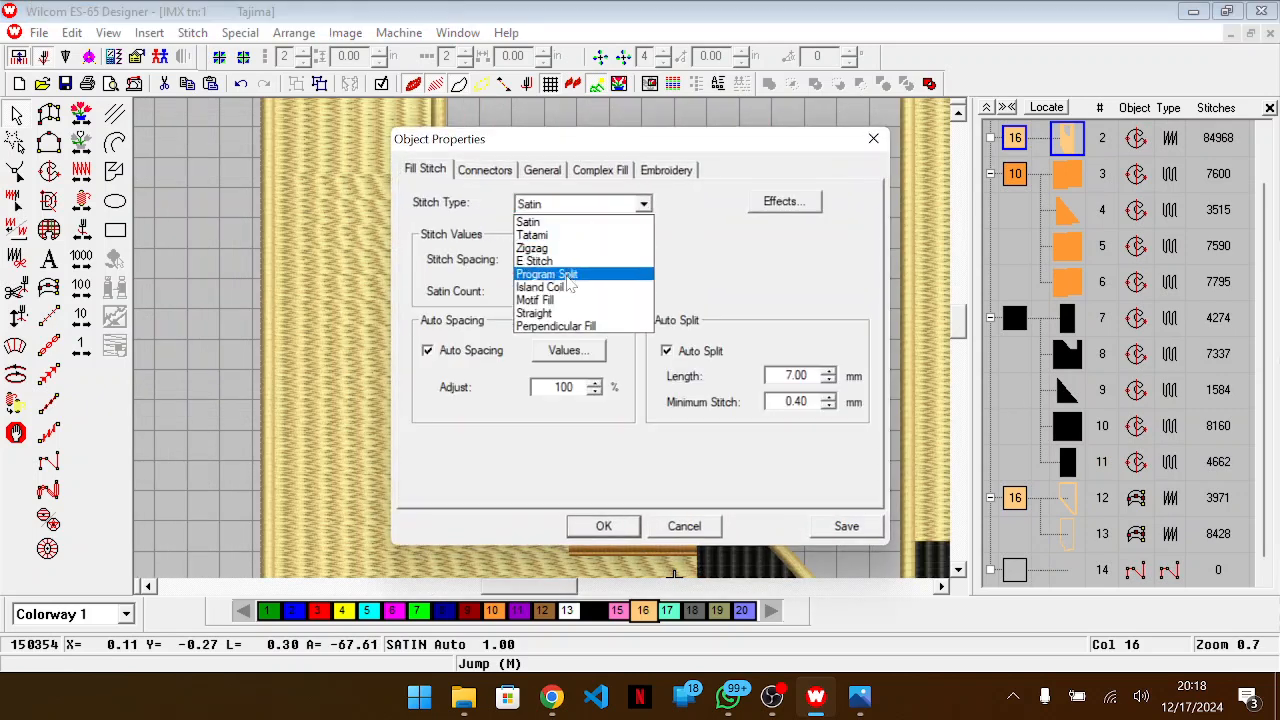
{"action": "left_click", "coordinate": [568, 301]}
{"action": "left_click", "coordinate": [592, 406]}
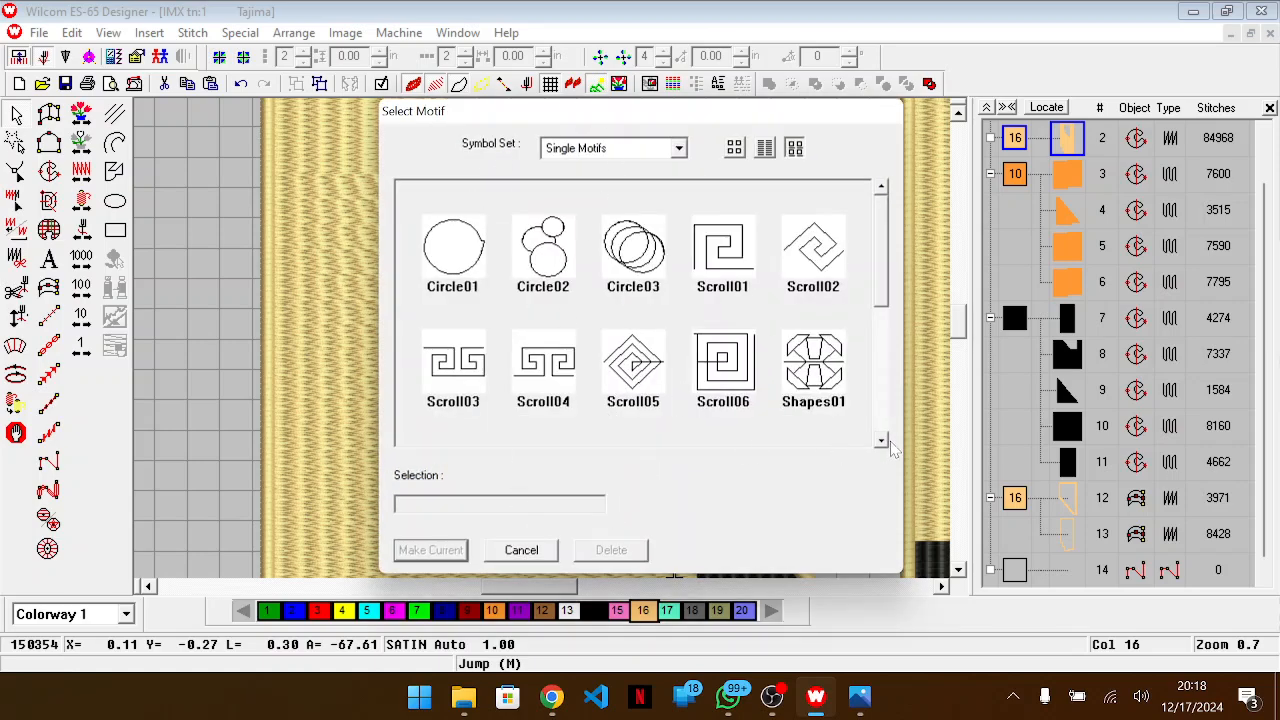
Check the background texture in the reference photo and apply the Shapes28 motif from Single Motifs to the fill
{"action": "key", "text": "alt+Tab"}
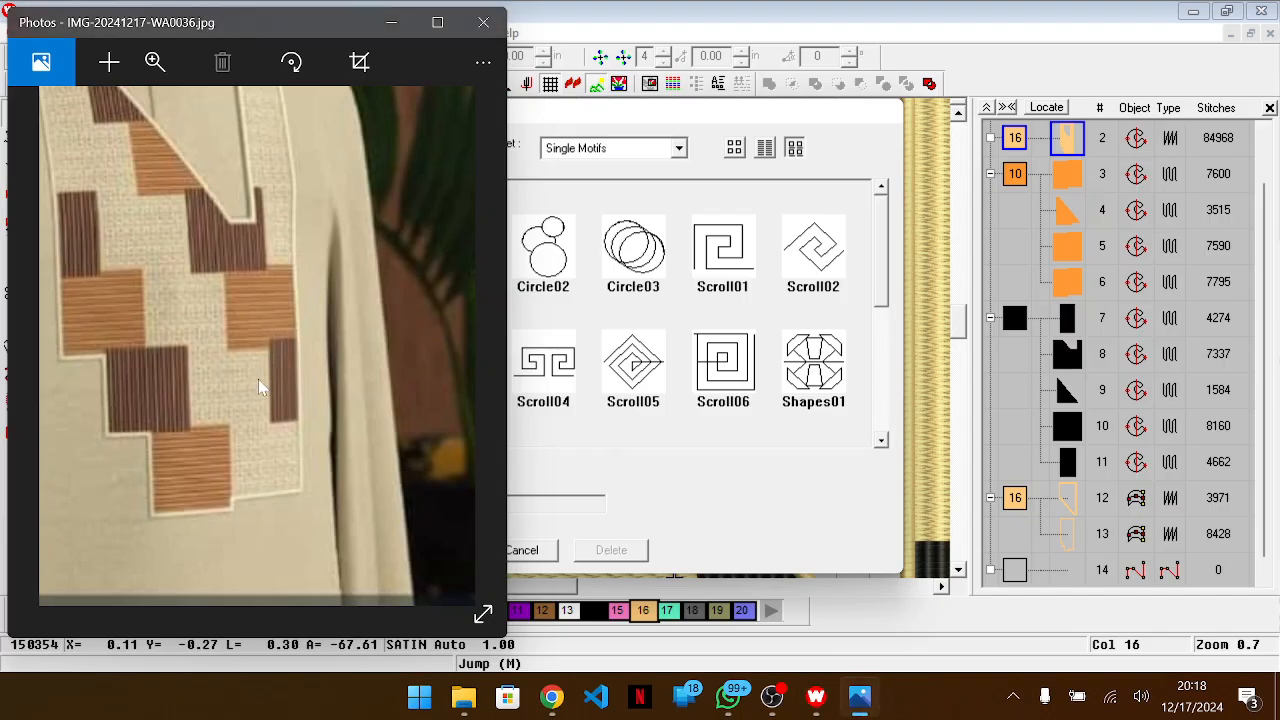
{"action": "scroll", "coordinate": [258, 388], "scroll_direction": "up", "scroll_amount": 2}
{"action": "key", "text": "alt+Tab"}
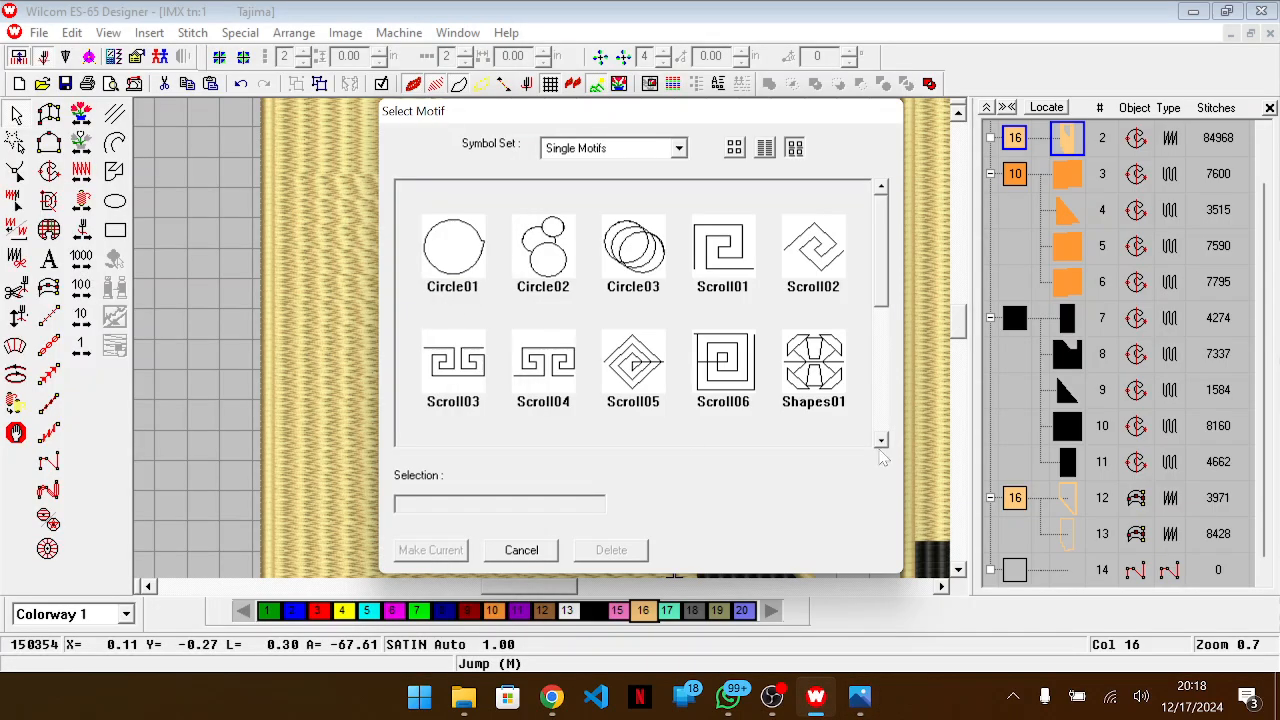
{"action": "left_click", "coordinate": [880, 441]}
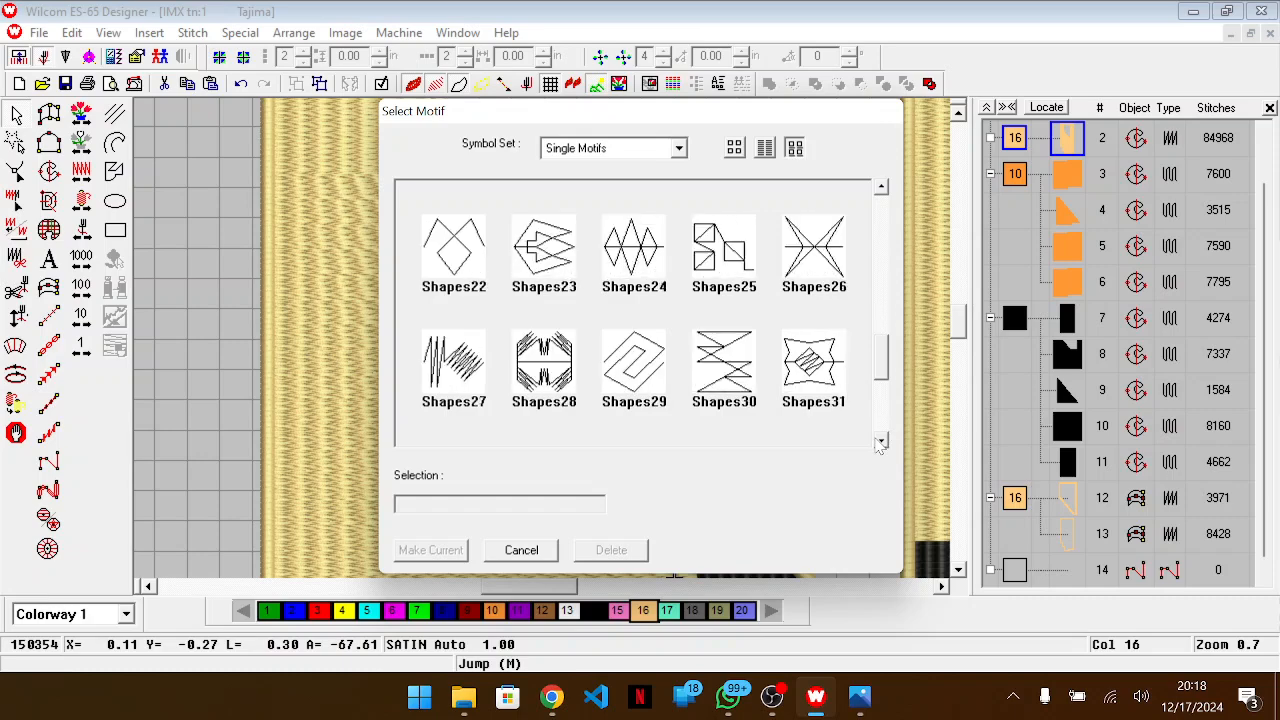
{"action": "left_click", "coordinate": [549, 345]}
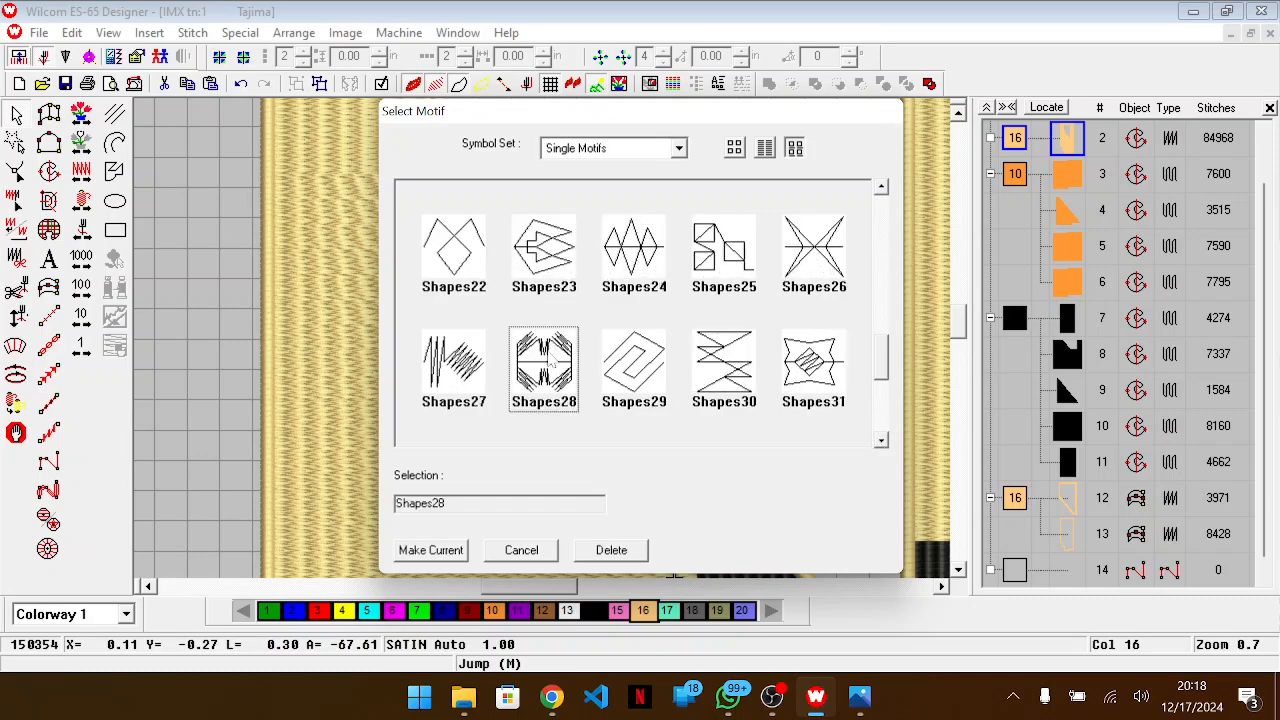
{"action": "left_click", "coordinate": [453, 548]}
{"action": "left_click", "coordinate": [603, 527]}
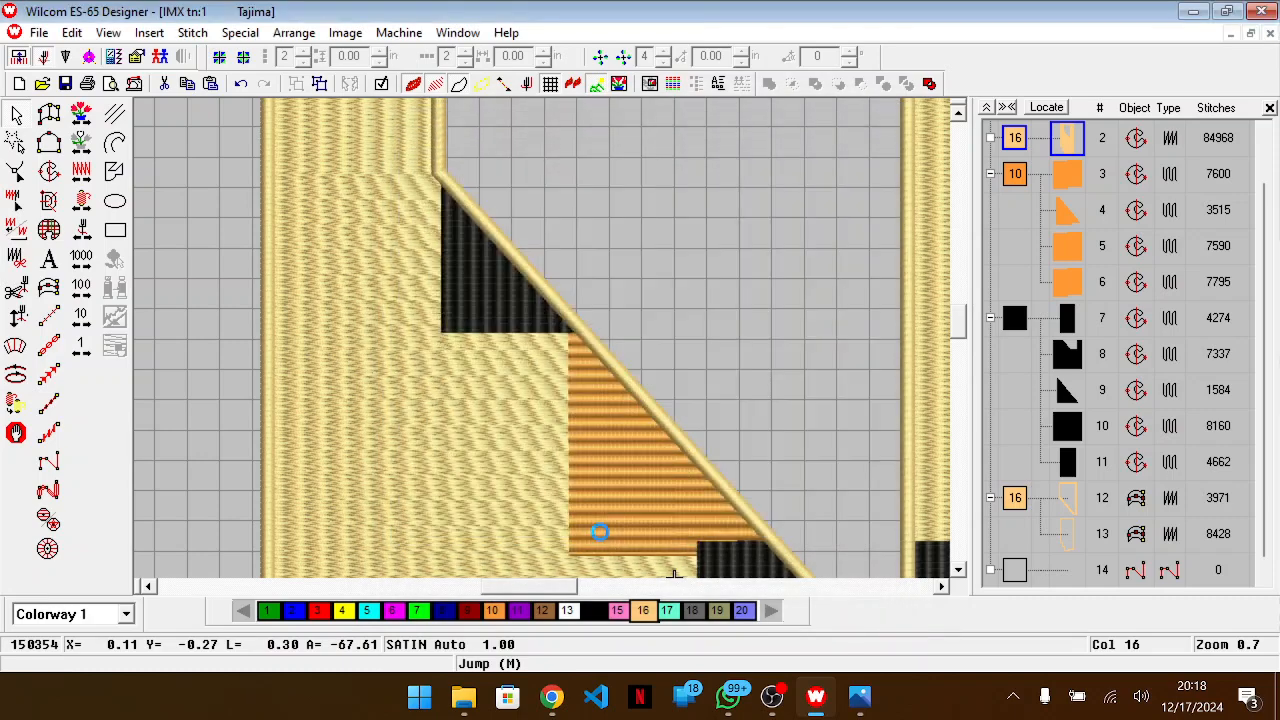
Examine the motif background around the neckline opening and between the patchwork blocks
{"action": "scroll", "coordinate": [500, 451], "scroll_direction": "down", "scroll_amount": 5}
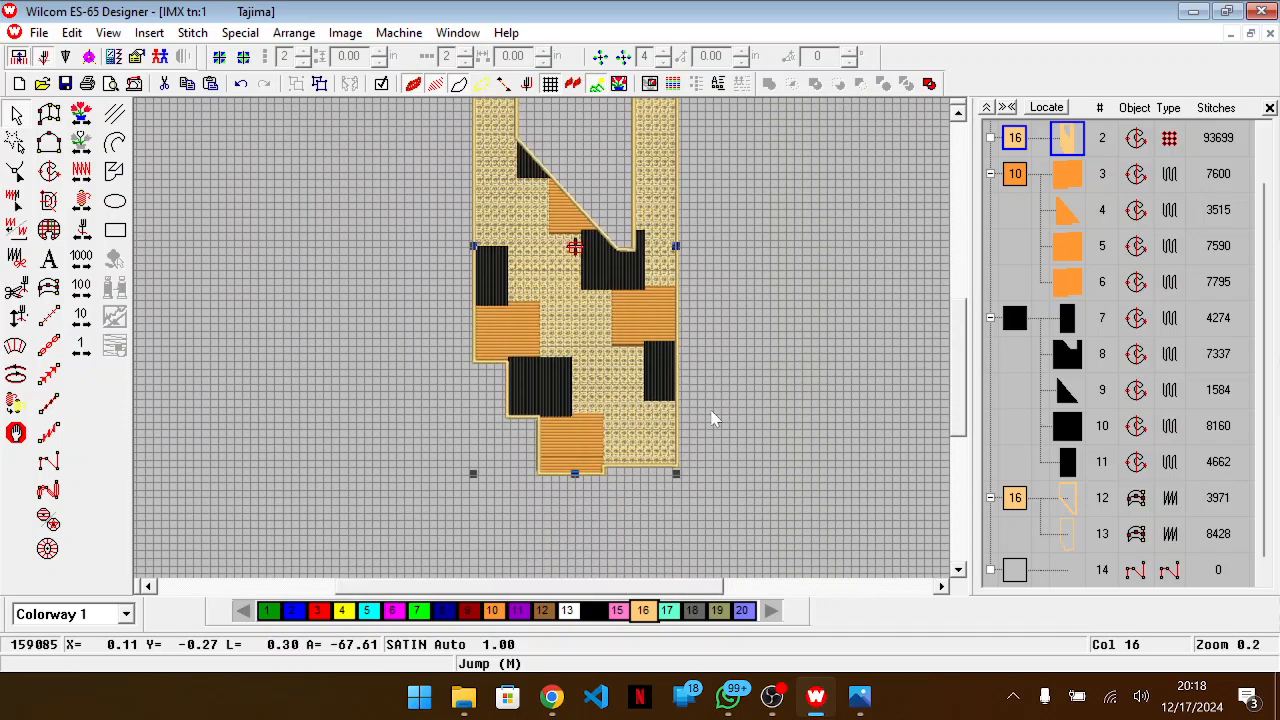
{"action": "scroll", "coordinate": [712, 419], "scroll_direction": "up", "scroll_amount": 3}
{"action": "scroll", "coordinate": [712, 419], "scroll_direction": "down", "scroll_amount": 1}
{"action": "scroll", "coordinate": [712, 419], "scroll_direction": "right", "scroll_amount": 1}
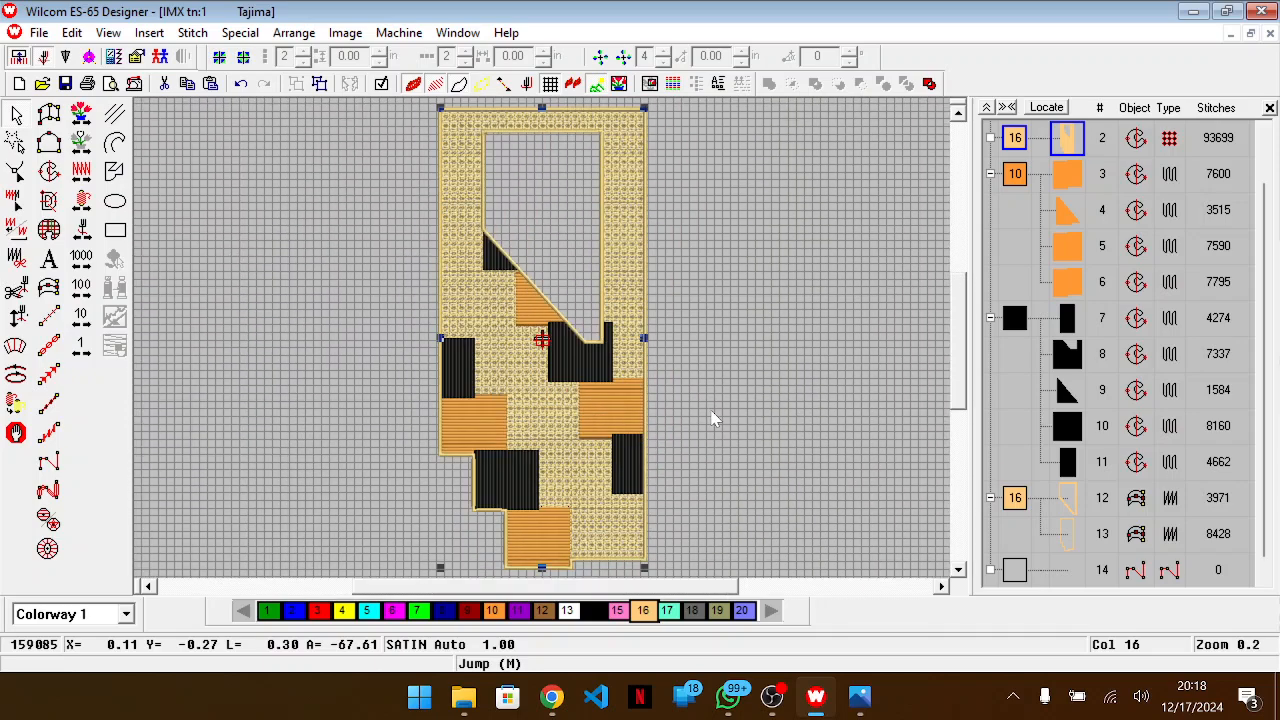
{"action": "left_click", "coordinate": [786, 312]}
{"action": "scroll", "coordinate": [788, 309], "scroll_direction": "up", "scroll_amount": 2}
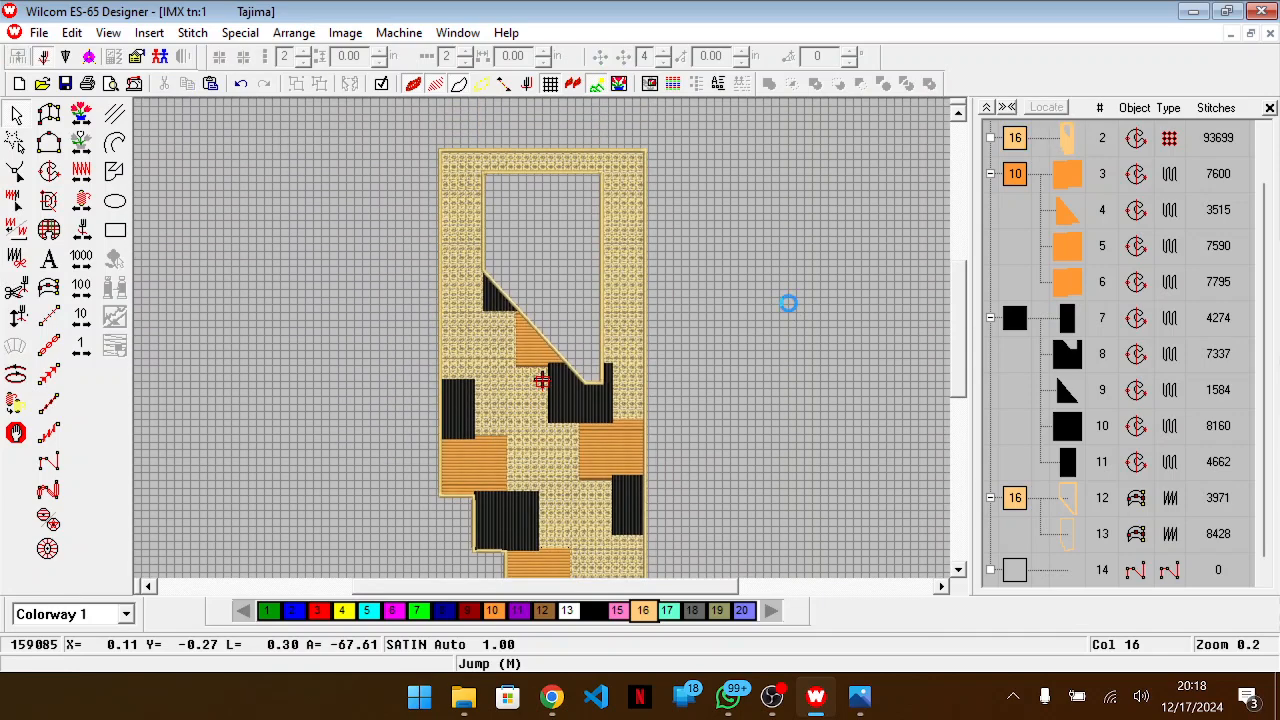
{"action": "key", "text": "z"}
{"action": "scroll", "coordinate": [648, 412], "scroll_direction": "down", "scroll_amount": 3}
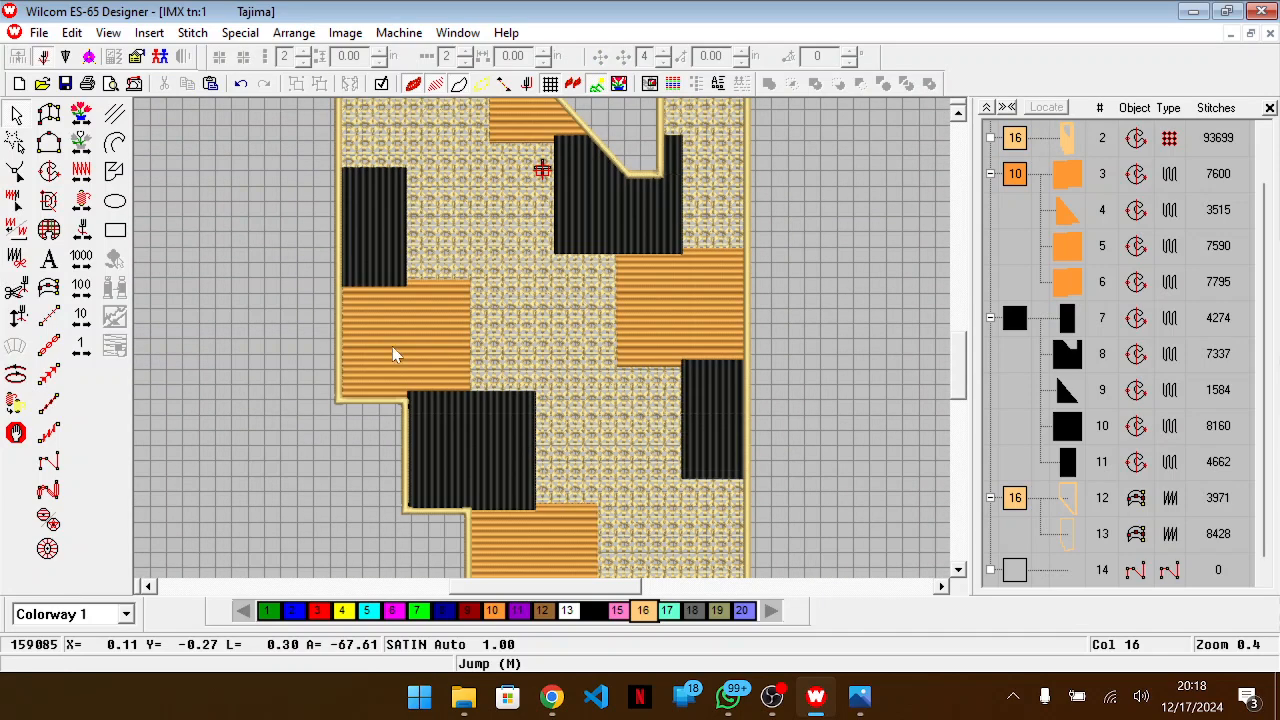
Delete the orange blocks and undo the deletion
{"action": "left_click", "coordinate": [1020, 184]}
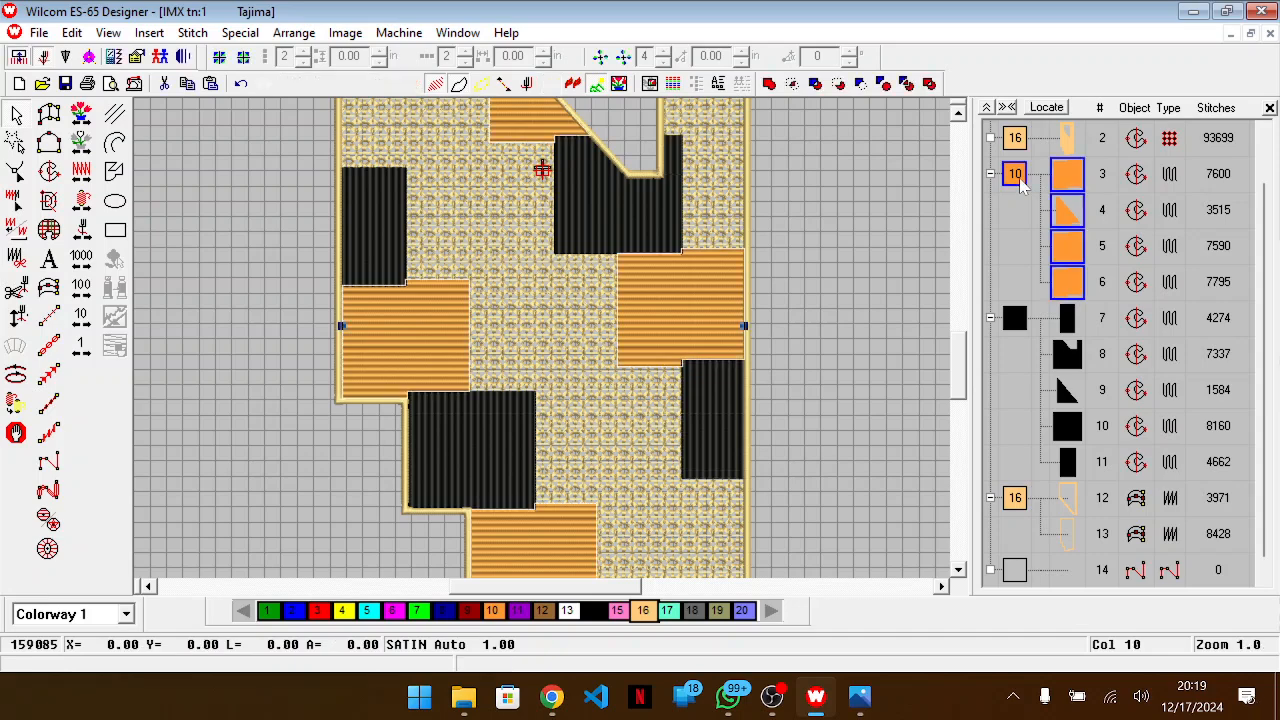
{"action": "key", "text": "Delete"}
{"action": "key", "text": "ctrl+z"}
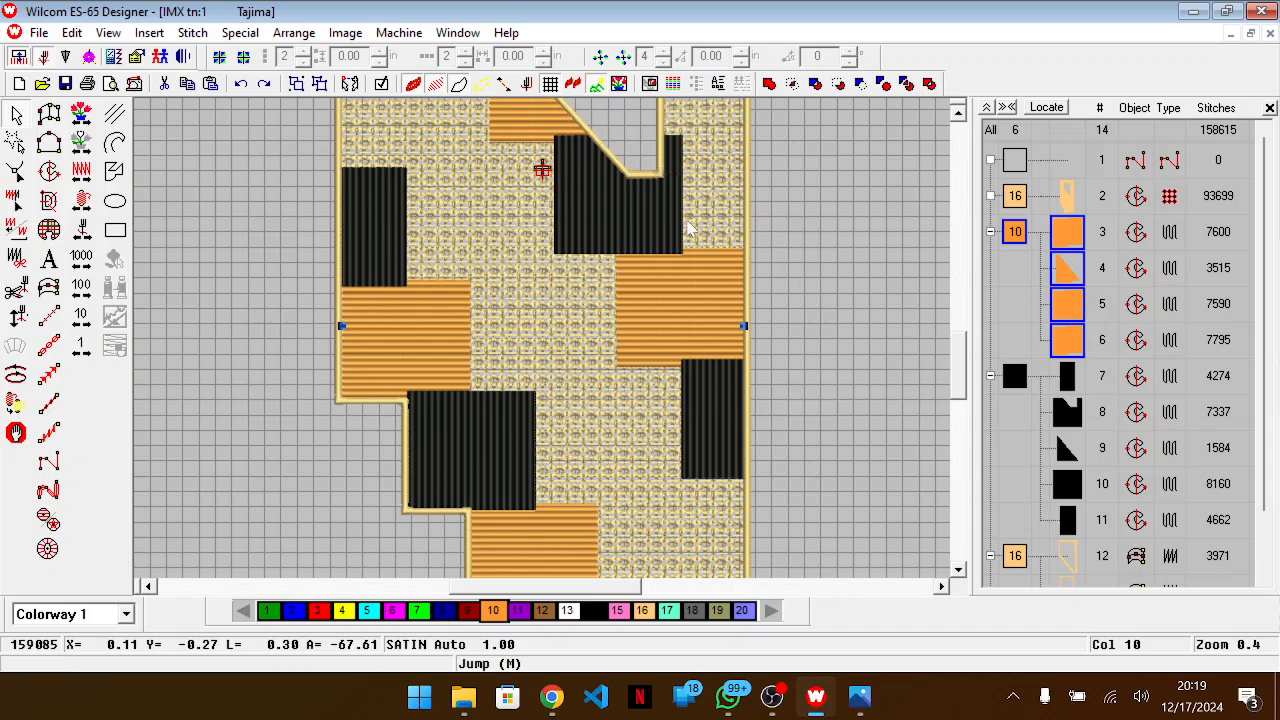
{"action": "left_click", "coordinate": [921, 262]}
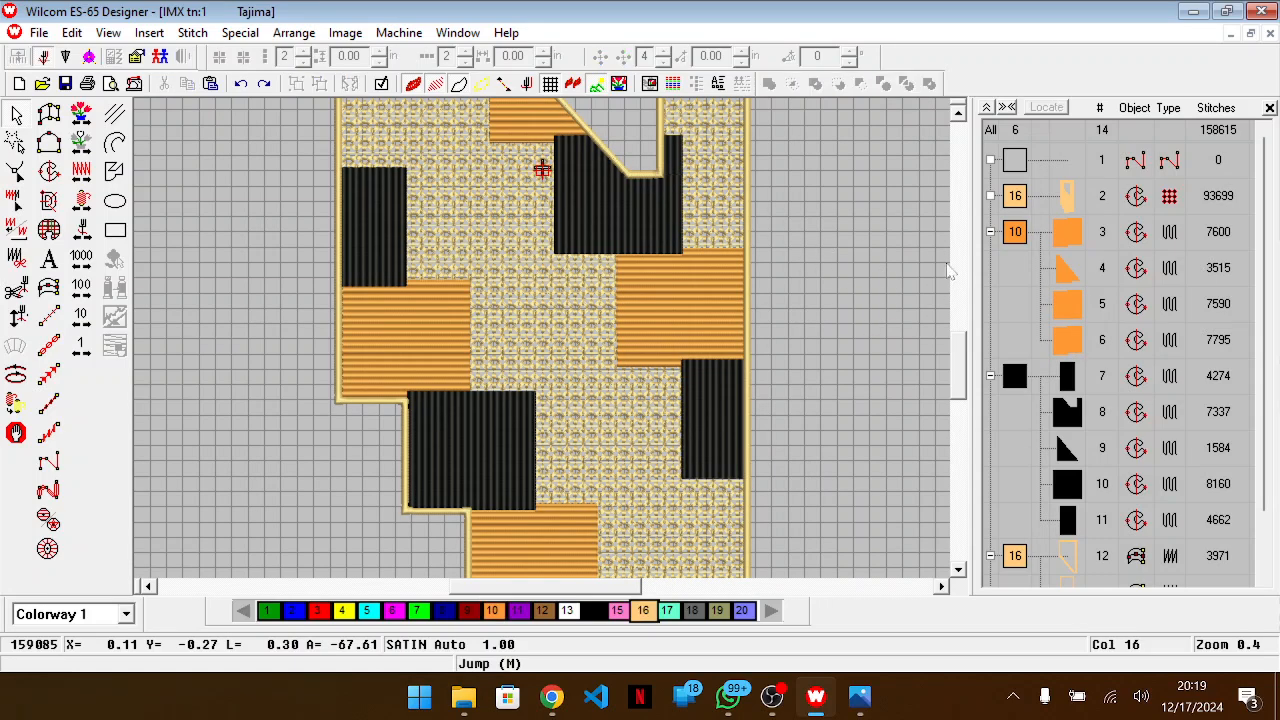
Duplicate all orange and black blocks in place and recolour the duplicates to color 8
{"action": "scroll", "coordinate": [1043, 345], "scroll_direction": "down", "scroll_amount": 2}
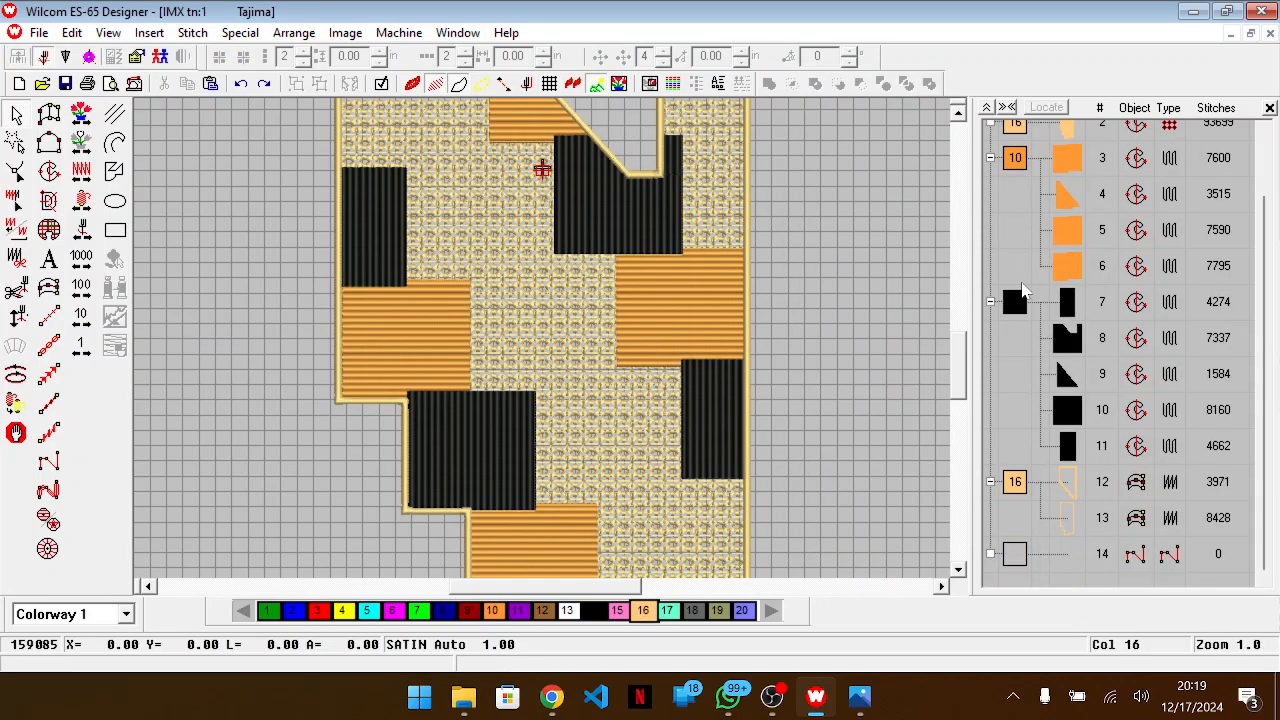
{"action": "left_click", "coordinate": [1015, 302]}
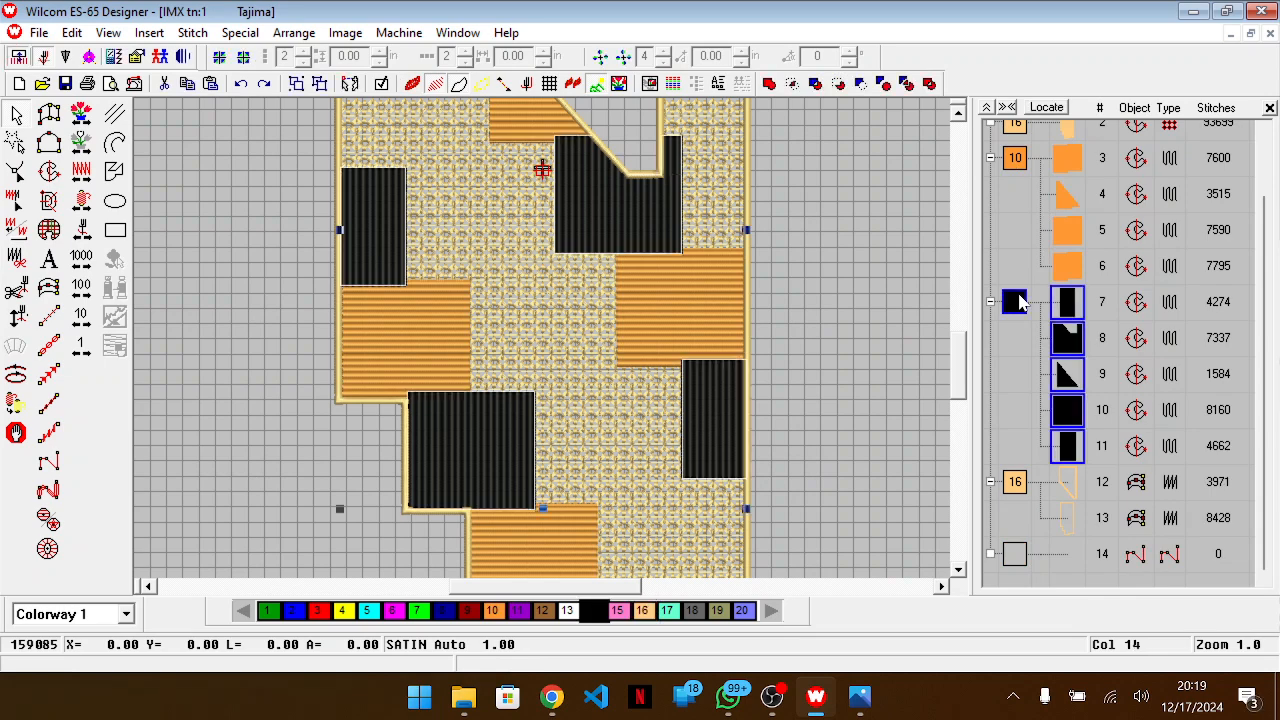
{"action": "left_click", "coordinate": [1014, 160], "text": "ctrl"}
{"action": "key", "text": "ctrl+d"}
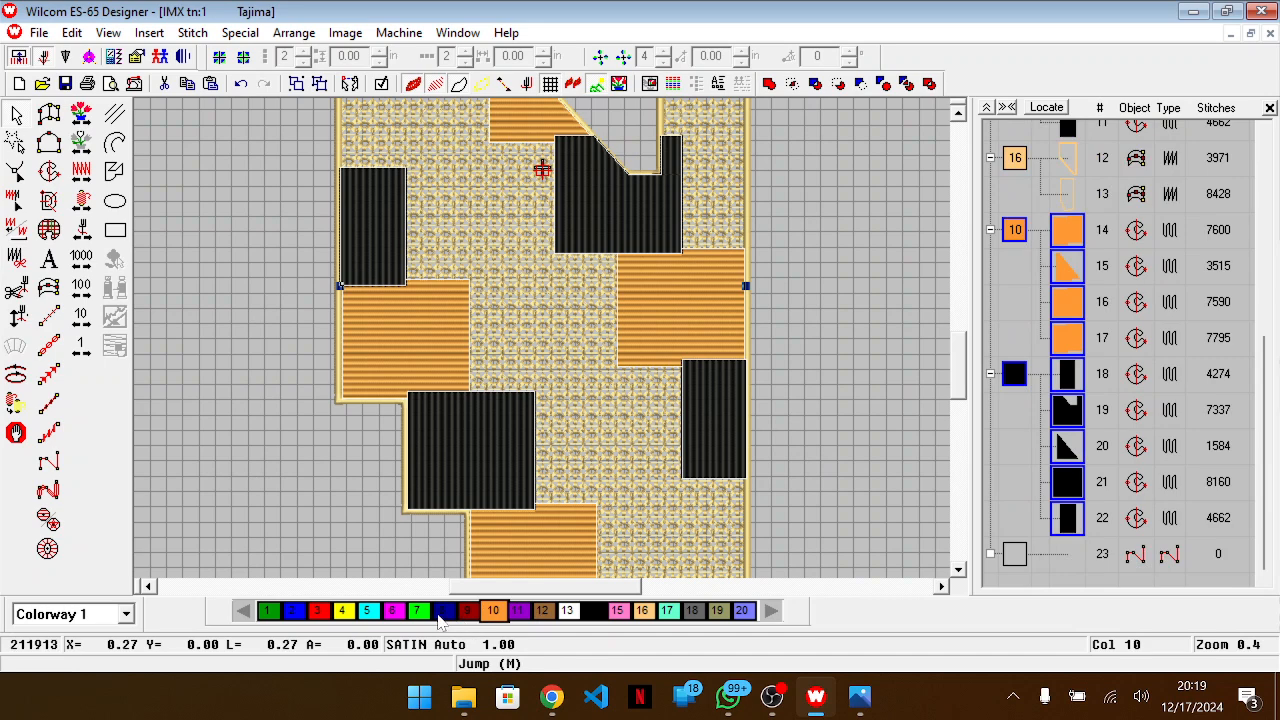
{"action": "left_click", "coordinate": [443, 611]}
{"action": "scroll", "coordinate": [750, 390], "scroll_direction": "down", "scroll_amount": 3}
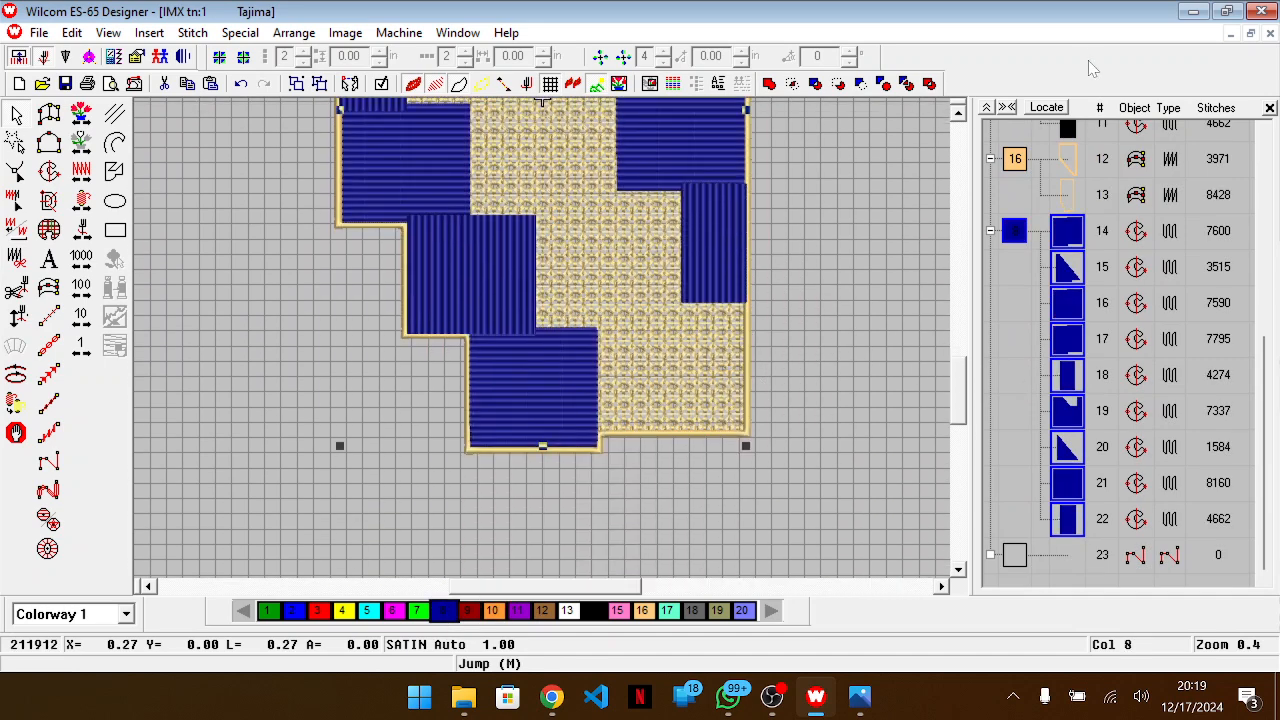
Flatten the motif background together with the color 8 duplicate blocks to cut away the overlapping stitches
{"action": "scroll", "coordinate": [1062, 185], "scroll_direction": "up", "scroll_amount": 5}
{"action": "left_click", "coordinate": [1068, 198]}
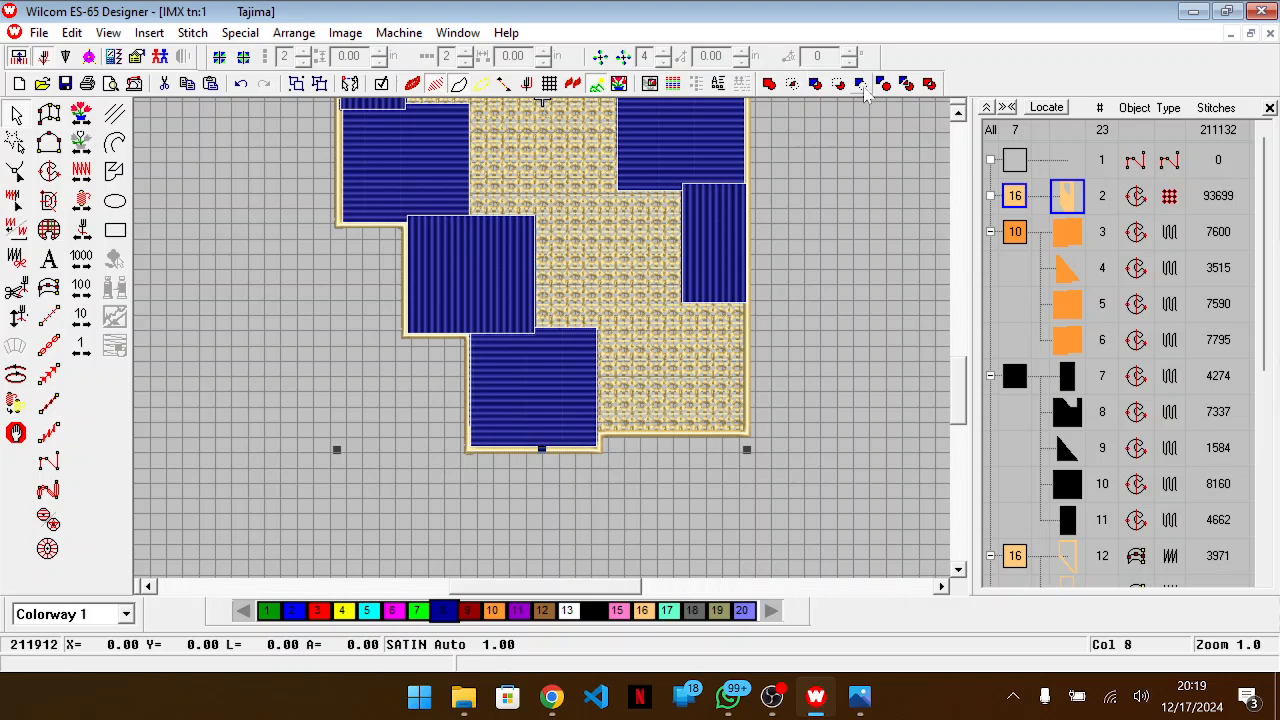
{"action": "left_click", "coordinate": [878, 84]}
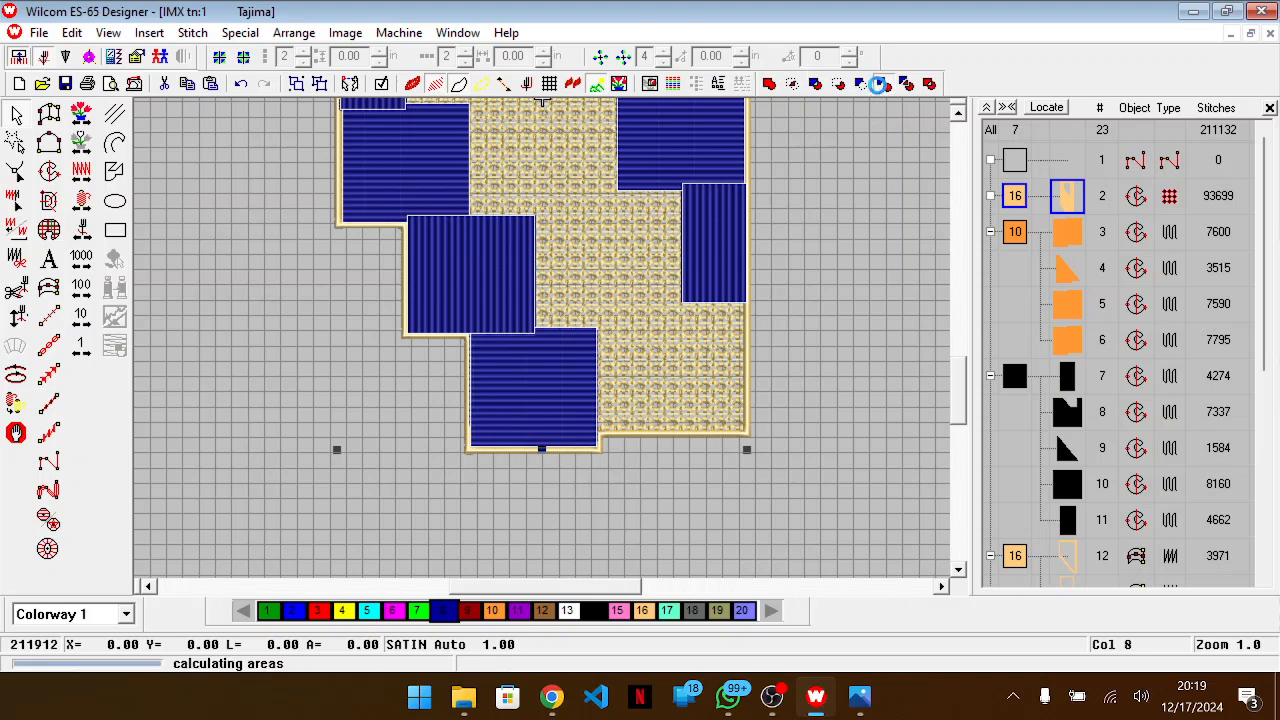
Delete the two small leftover motif fragments and all the color 8 duplicate blocks
{"action": "left_click", "coordinate": [1033, 240]}
{"action": "left_click", "coordinate": [1066, 232]}
{"action": "left_click", "coordinate": [1070, 285], "text": "ctrl"}
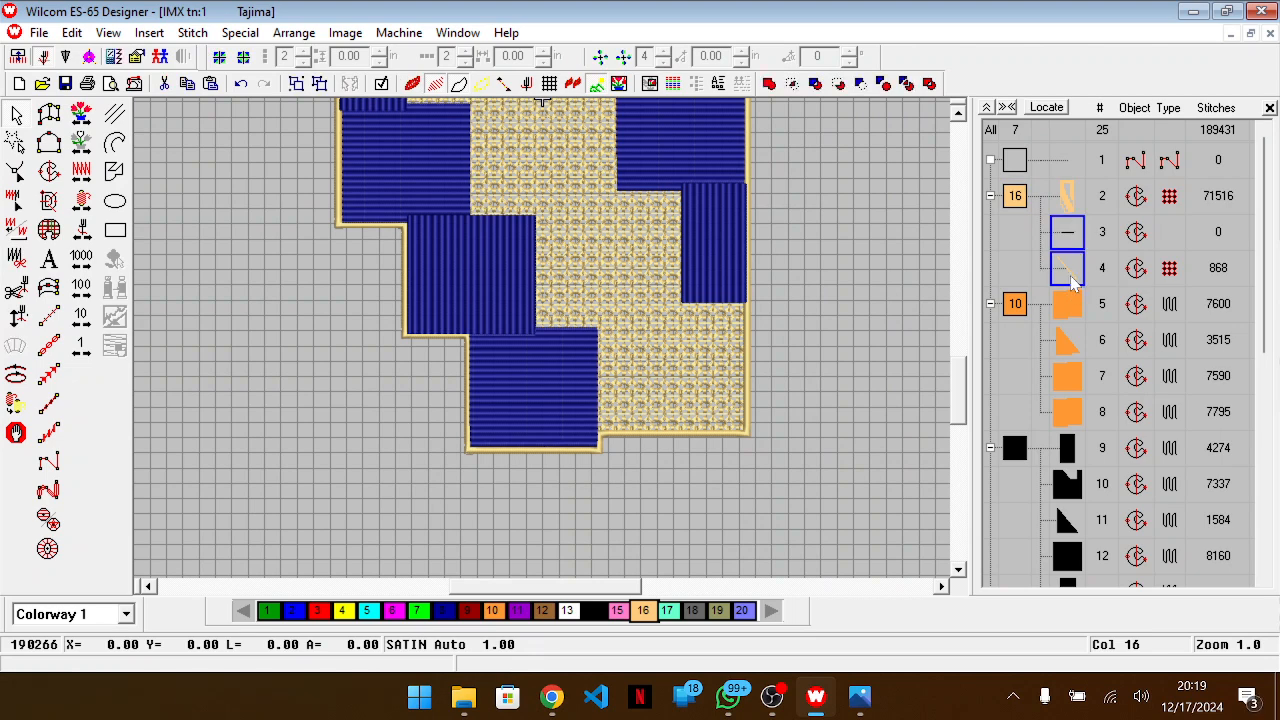
{"action": "key", "text": "Delete"}
{"action": "scroll", "coordinate": [1072, 290], "scroll_direction": "down", "scroll_amount": 3}
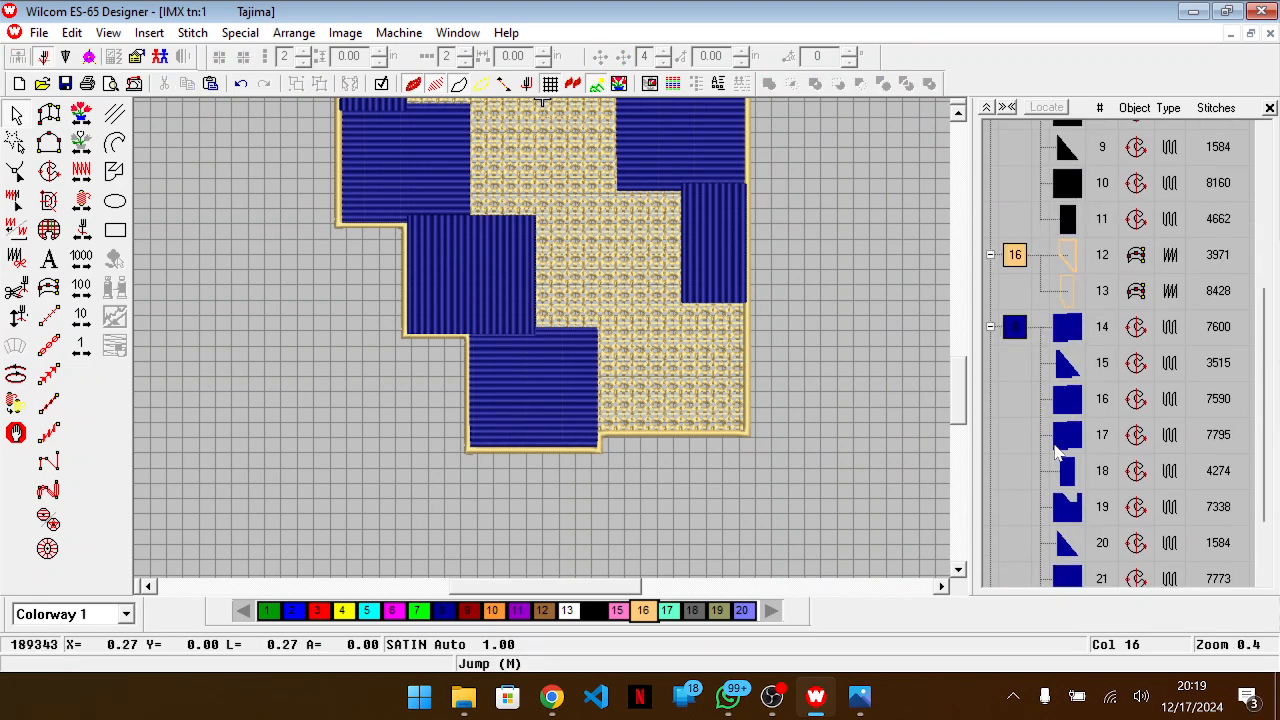
{"action": "left_click", "coordinate": [1014, 330]}
{"action": "key", "text": "Delete"}
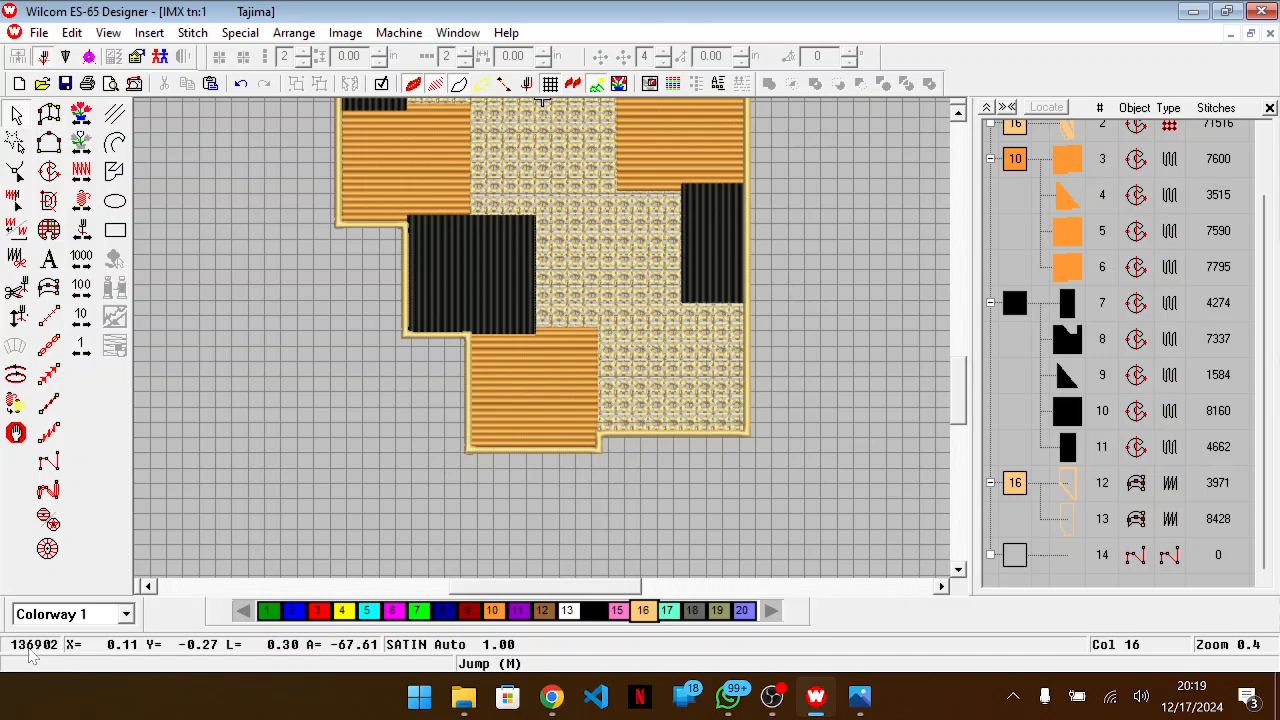
Examine the whole neckline design and the total stitch count, checking the block edges up close
{"action": "key", "text": "shift+z"}
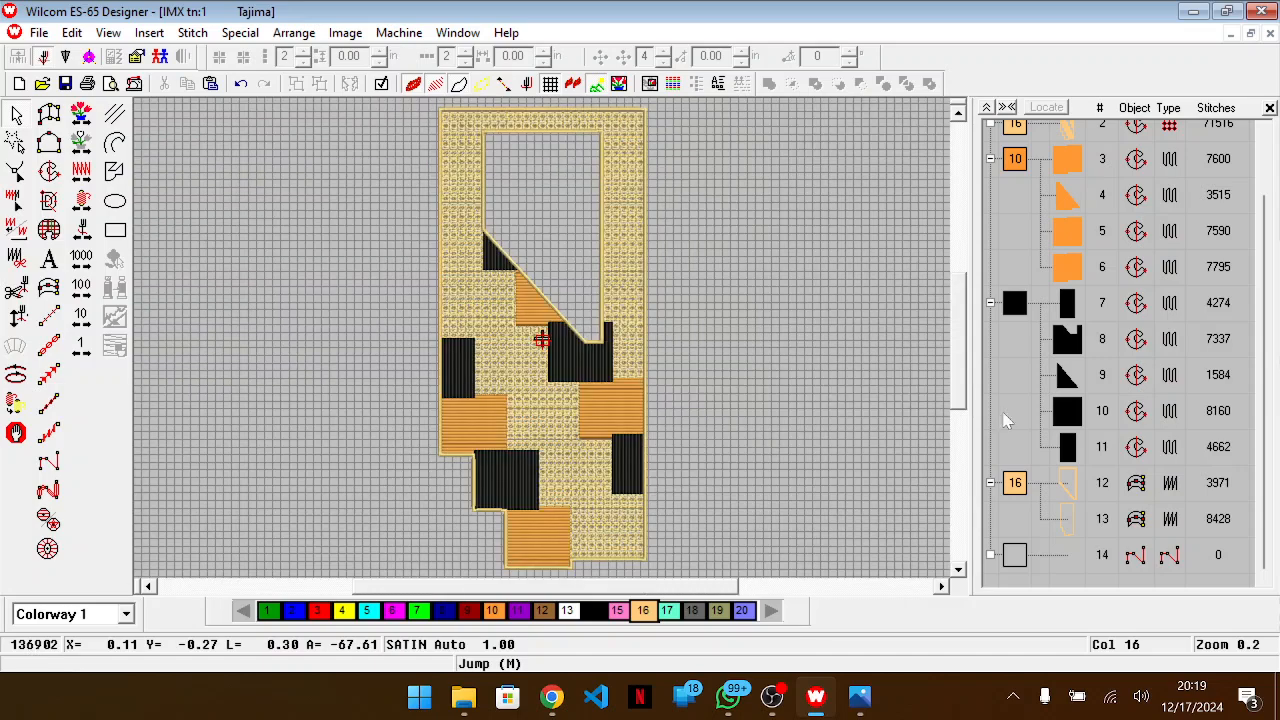
{"action": "key", "text": "z"}
{"action": "key", "text": "z"}
{"action": "scroll", "coordinate": [746, 386], "scroll_direction": "up", "scroll_amount": 1}
{"action": "key", "text": "shift+z"}
{"action": "key", "text": "shift+z"}
{"action": "left_click", "coordinate": [1020, 385]}
{"action": "left_click", "coordinate": [694, 289]}
{"action": "scroll", "coordinate": [744, 227], "scroll_direction": "up", "scroll_amount": 1}
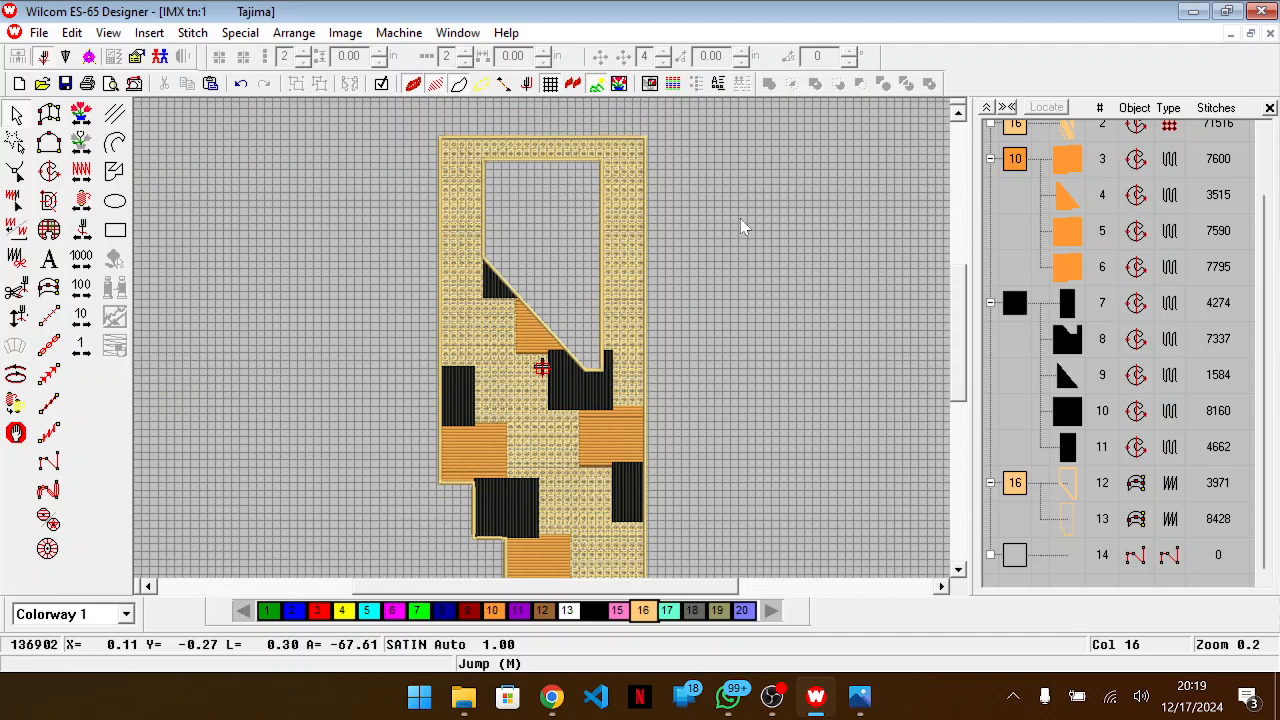
Collapse the object list to its colour groups and examine the whole neckline design and its lower block edges up close
{"action": "scroll", "coordinate": [744, 227], "scroll_direction": "down", "scroll_amount": 1}
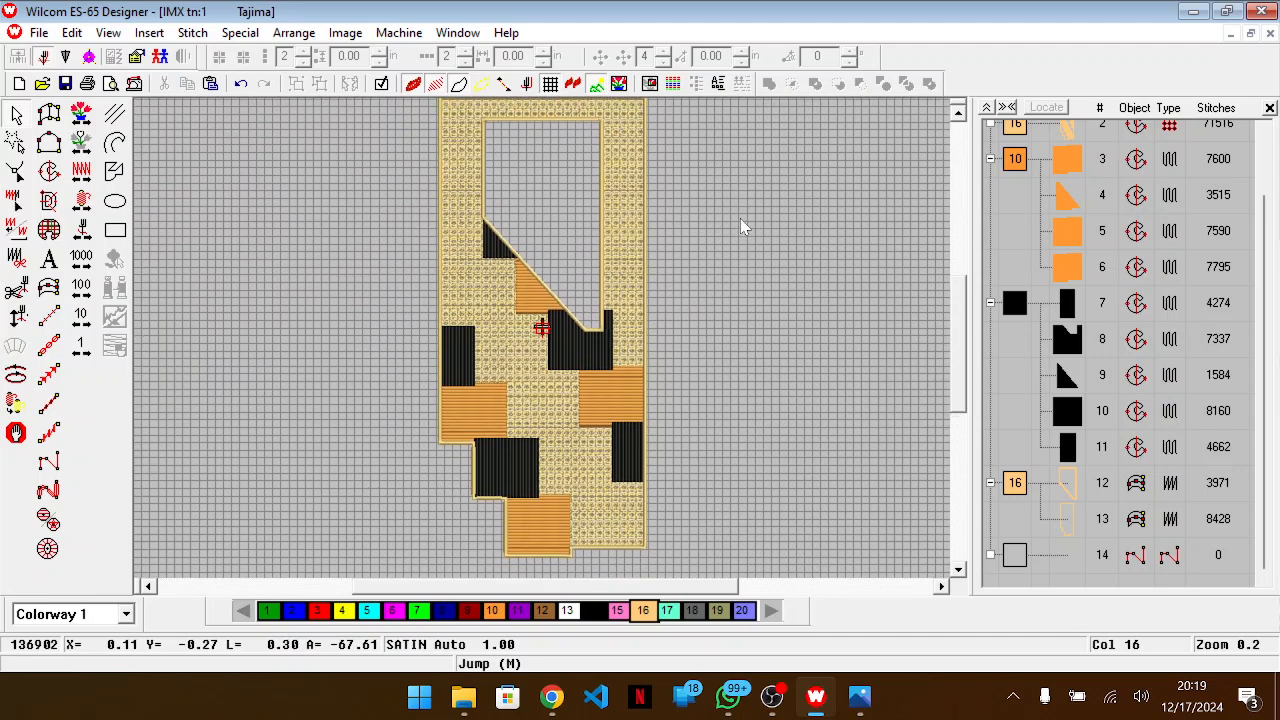
{"action": "scroll", "coordinate": [744, 227], "scroll_direction": "up", "scroll_amount": 1}
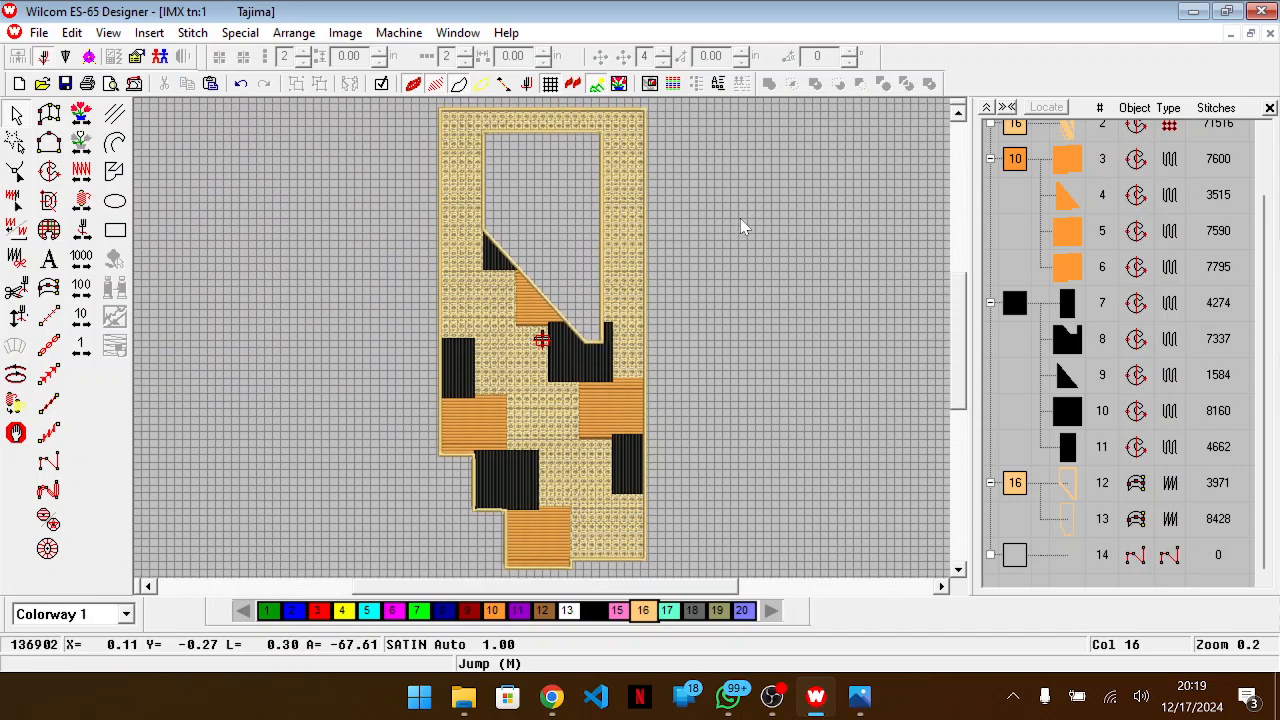
{"action": "scroll", "coordinate": [1064, 222], "scroll_direction": "up", "scroll_amount": 1}
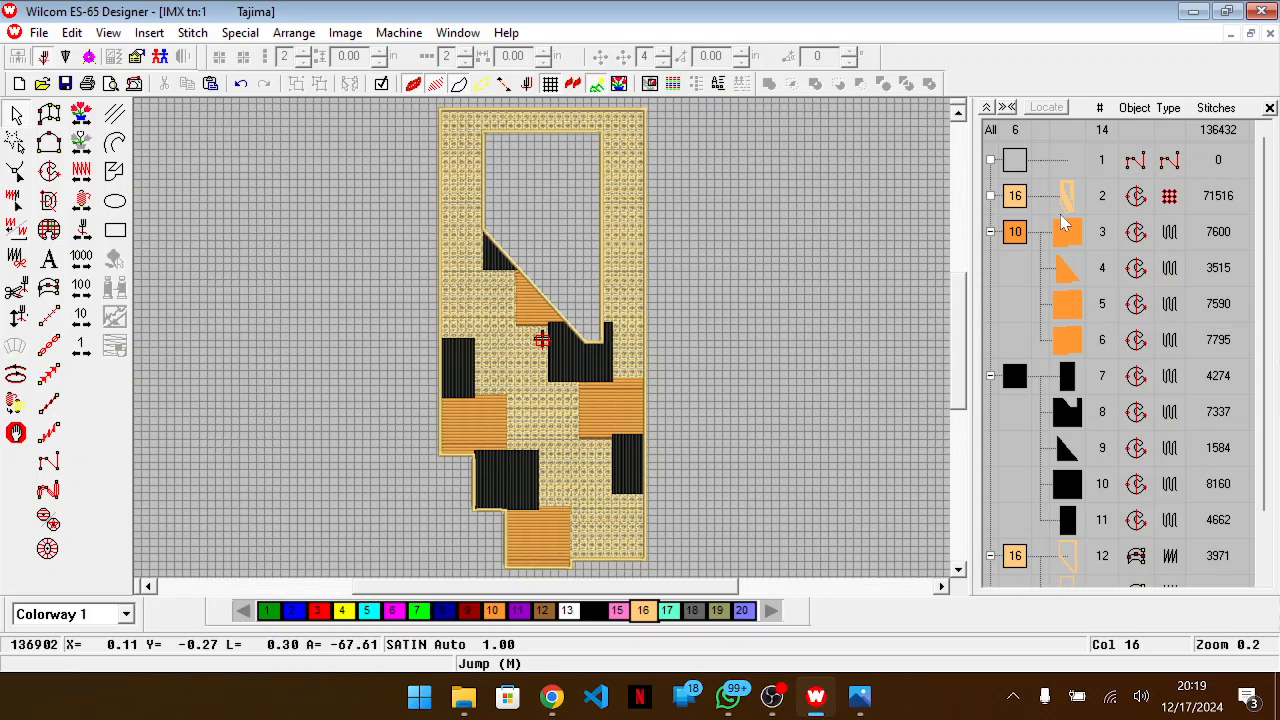
{"action": "left_click", "coordinate": [986, 107]}
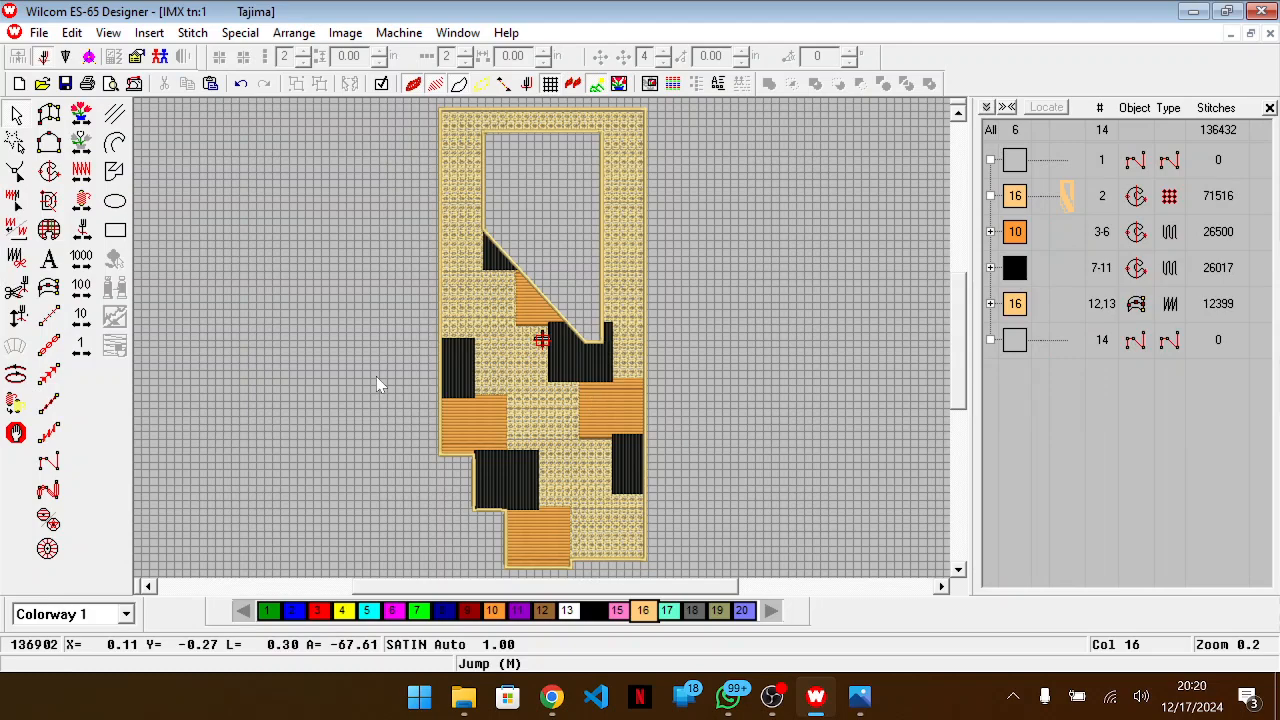
{"action": "scroll", "coordinate": [376, 376], "scroll_direction": "down", "scroll_amount": 2}
{"action": "key", "text": "z"}
{"action": "key", "text": "z"}
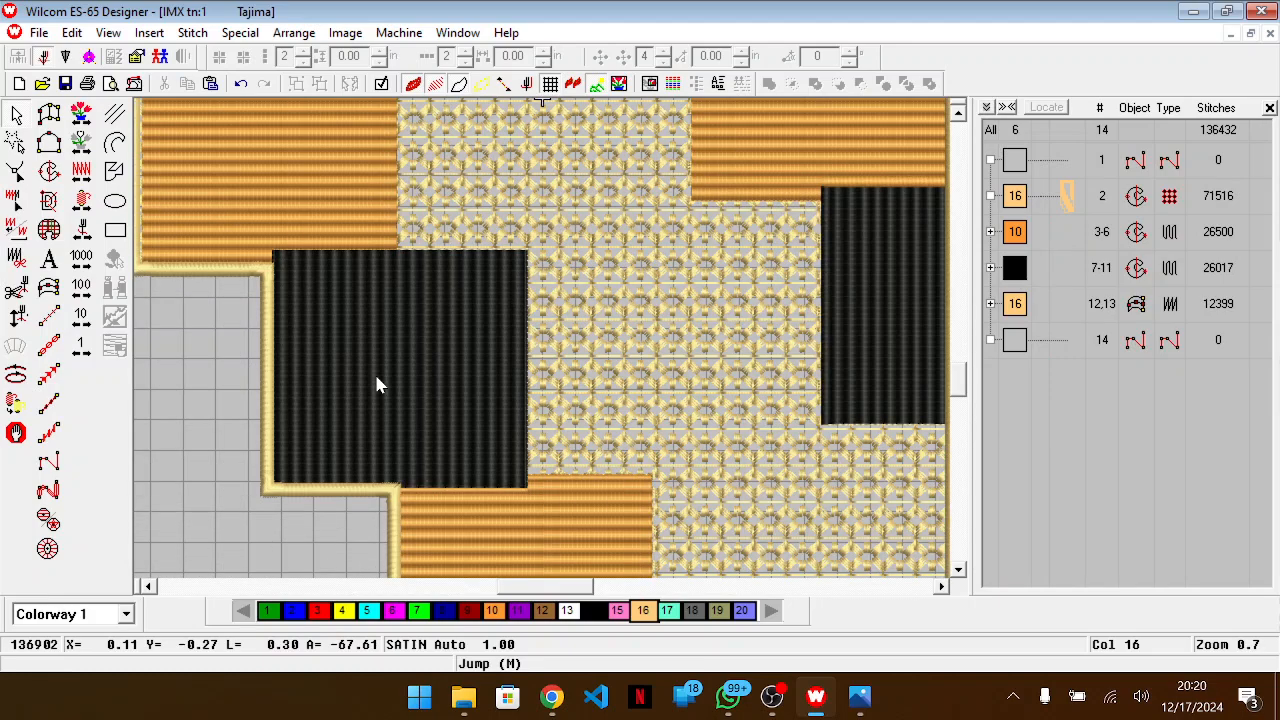
{"action": "key", "text": "shift+z"}
{"action": "key", "text": "shift+z"}
{"action": "scroll", "coordinate": [376, 376], "scroll_direction": "up", "scroll_amount": 2}
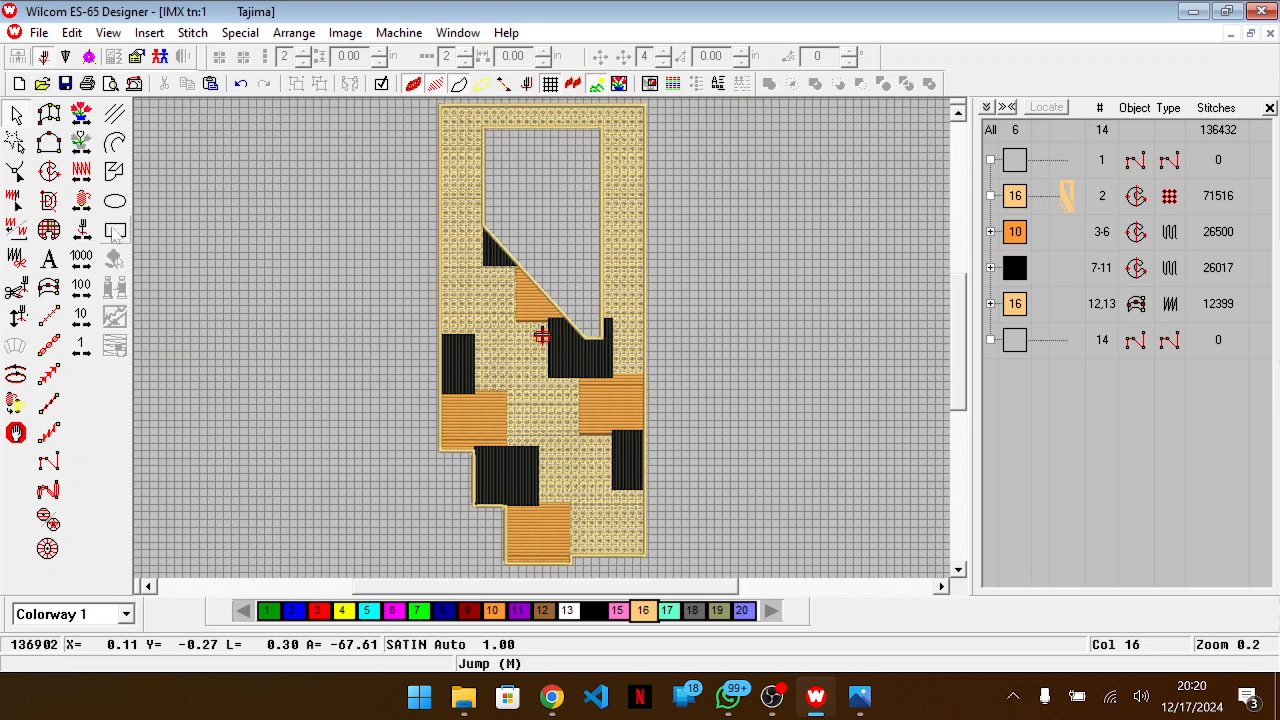
Draw a backdrop rectangle around the whole neckline design with a margin on every side
{"action": "scroll", "coordinate": [380, 220], "scroll_direction": "up", "scroll_amount": 1}
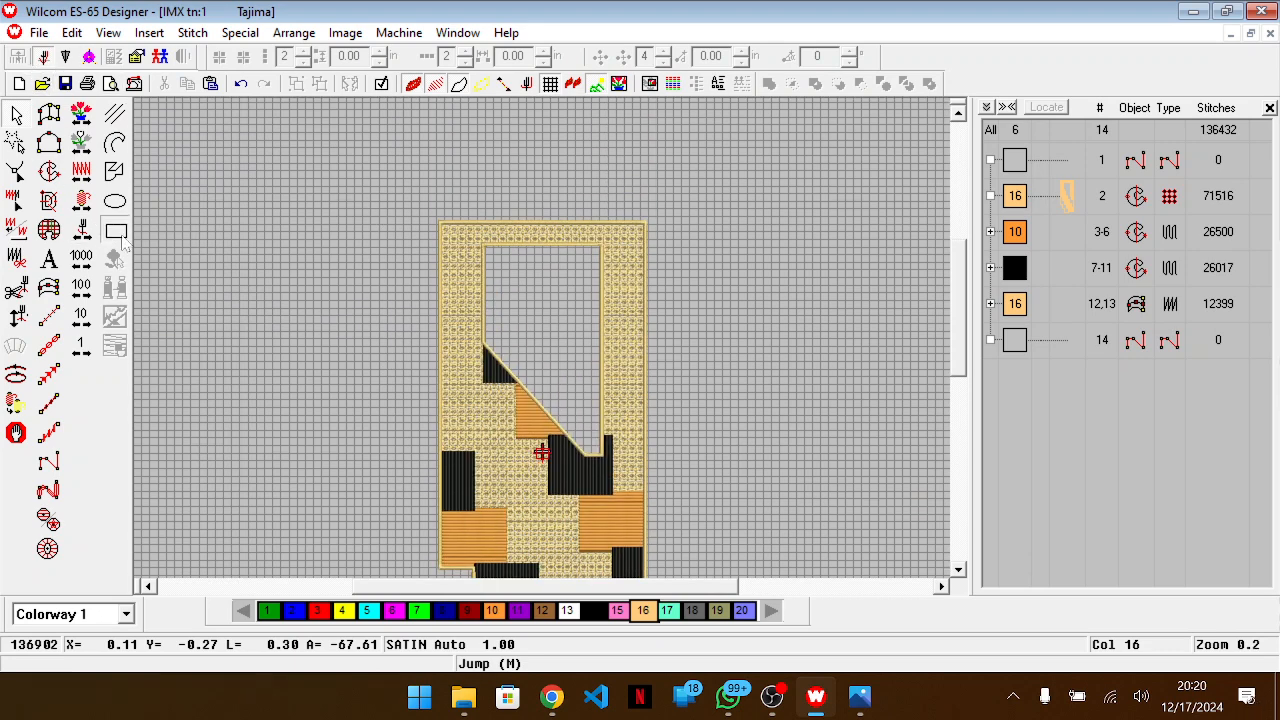
{"action": "left_click", "coordinate": [115, 231]}
{"action": "left_click", "coordinate": [368, 170]}
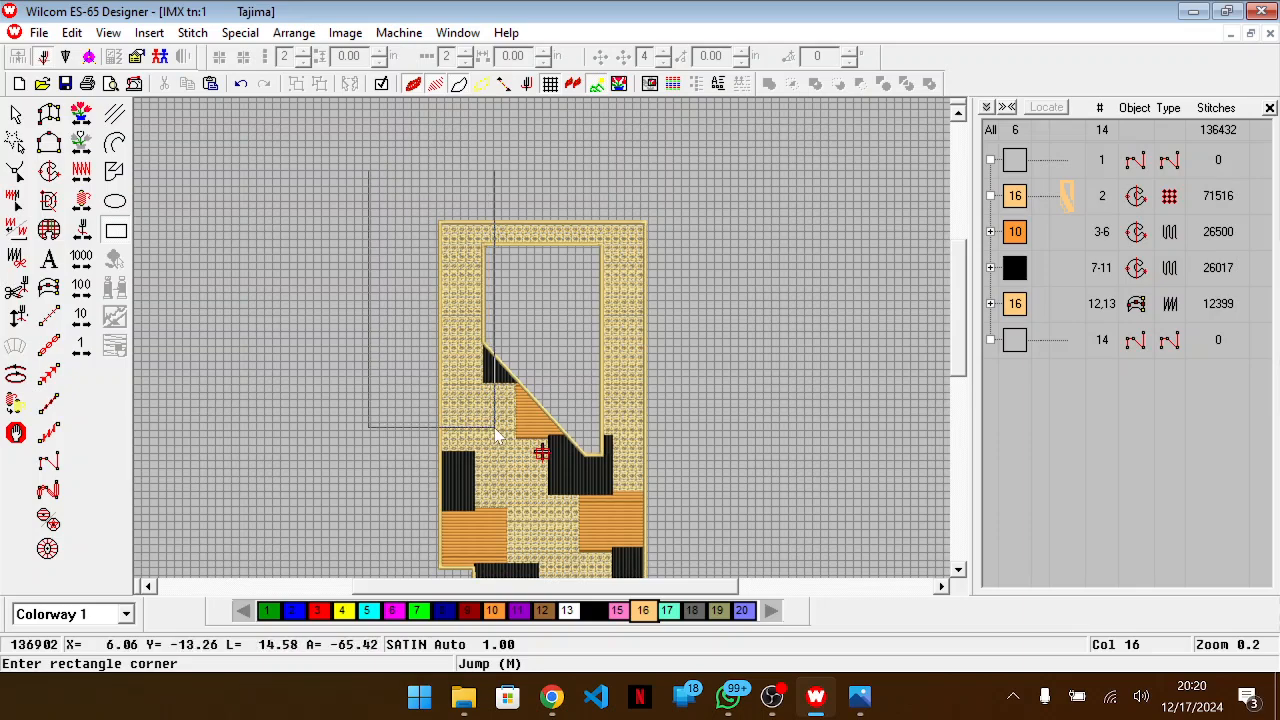
{"action": "left_click", "coordinate": [705, 553]}
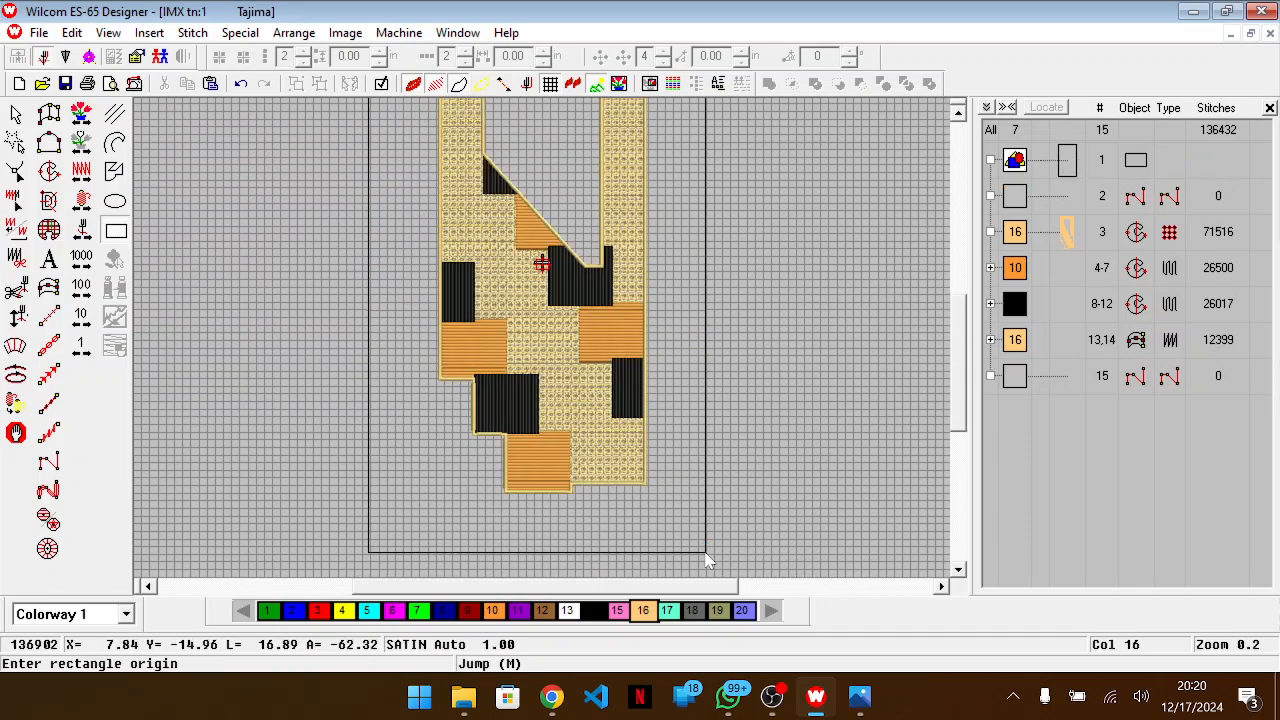
{"action": "key", "text": "Escape"}
Try colors 16, 19, black and 18 as the fill of the backdrop rectangle
{"action": "left_click", "coordinate": [641, 610]}
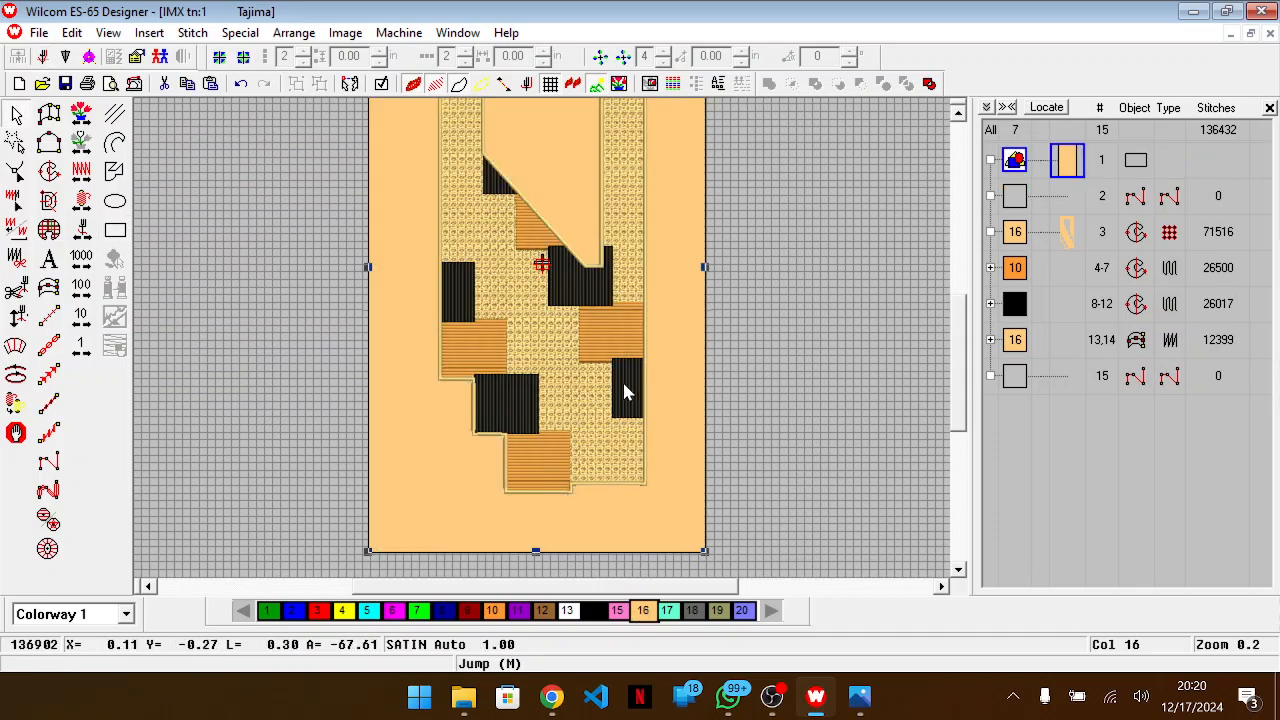
{"action": "left_click", "coordinate": [692, 610]}
{"action": "left_click", "coordinate": [717, 610]}
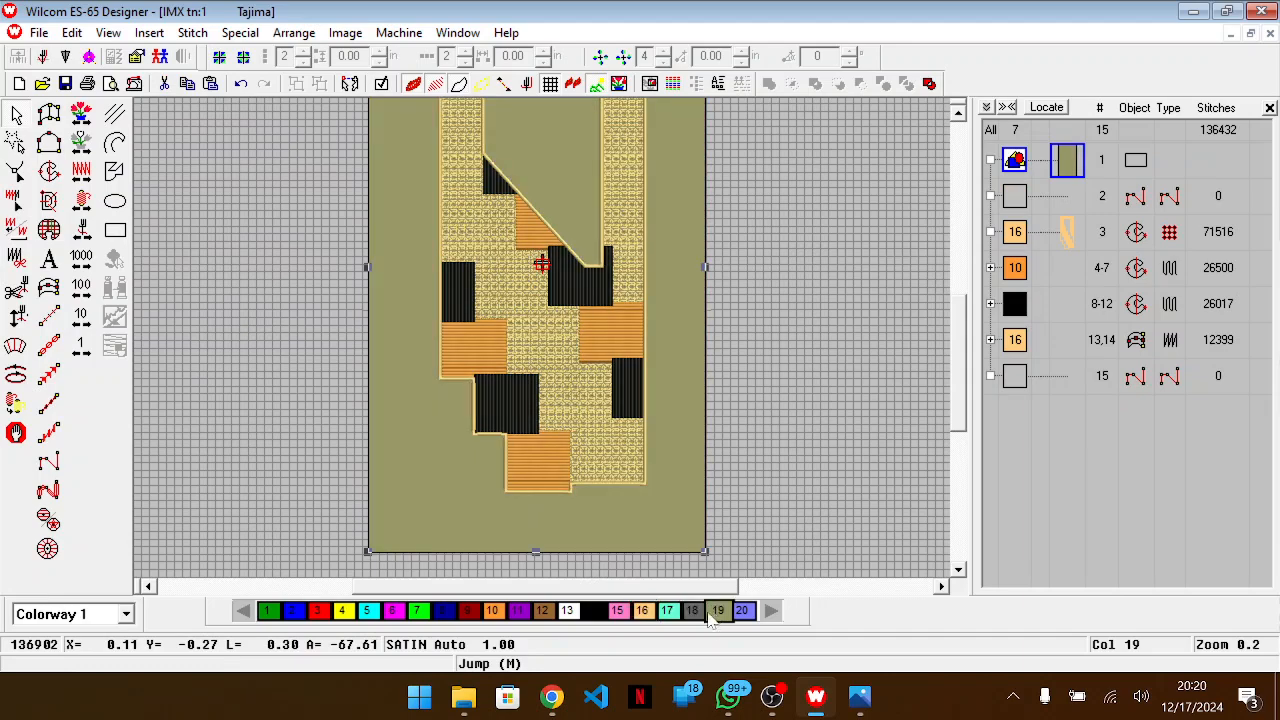
{"action": "scroll", "coordinate": [667, 479], "scroll_direction": "down", "scroll_amount": 1}
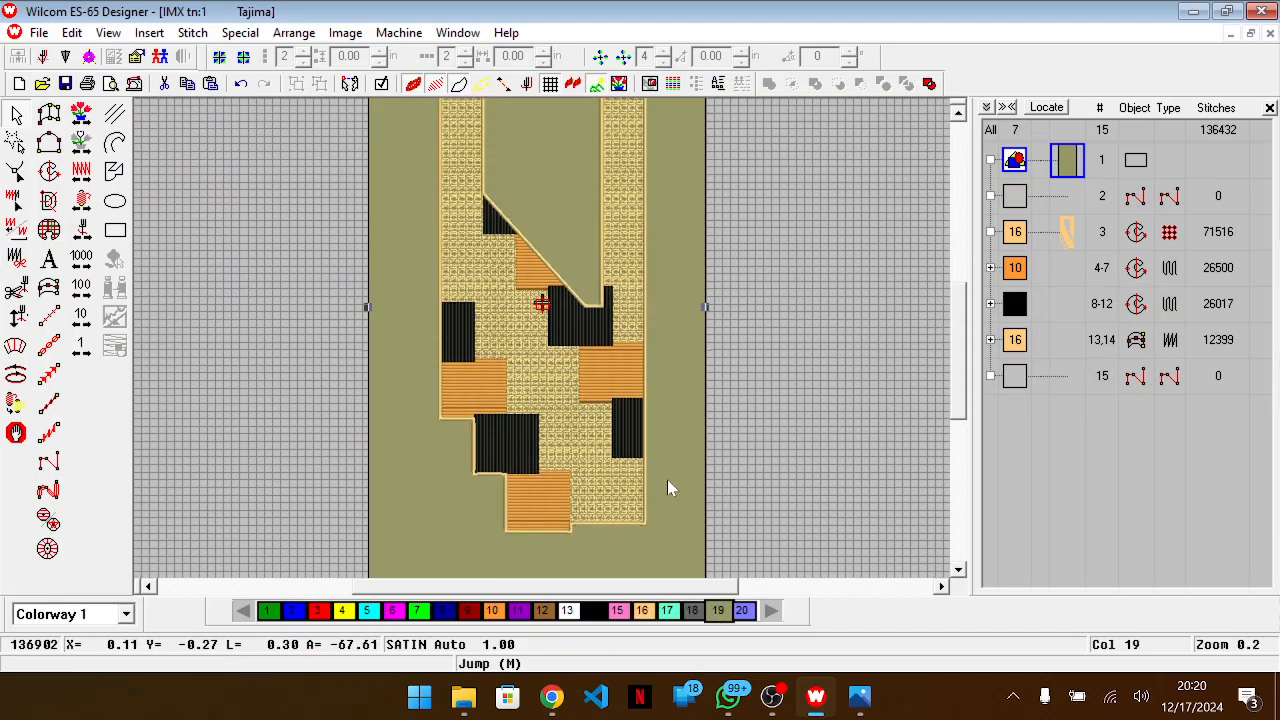
{"action": "left_click", "coordinate": [592, 610]}
{"action": "scroll", "coordinate": [614, 457], "scroll_direction": "up", "scroll_amount": 1}
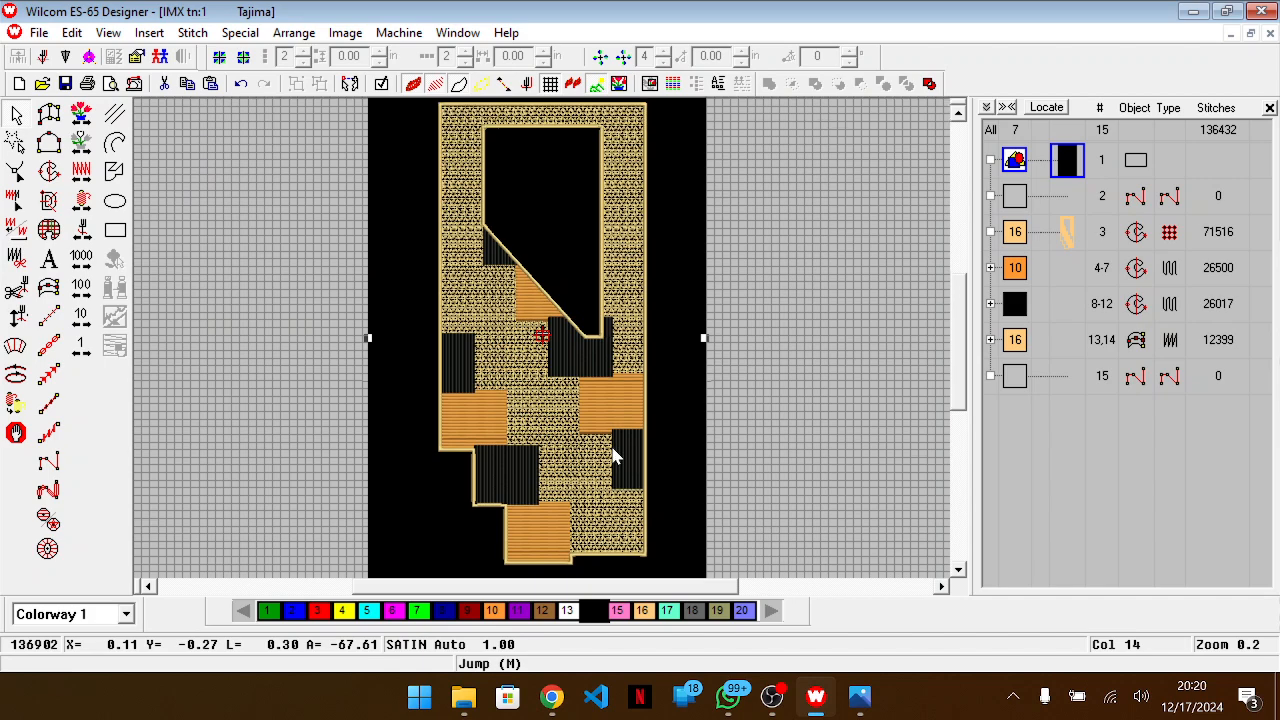
{"action": "left_click", "coordinate": [692, 611]}
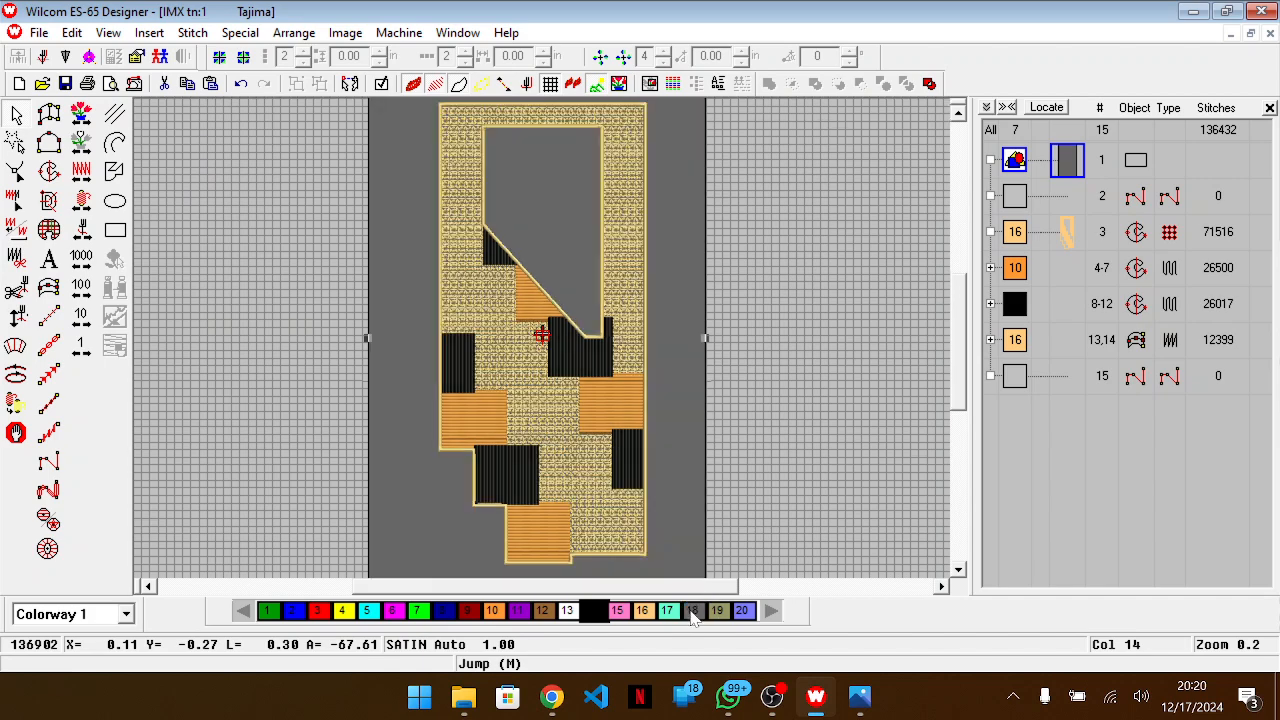
Change thread 15 of Colorway 1 to light grey with red, green and blue at 192
{"action": "double_click", "coordinate": [321, 607]}
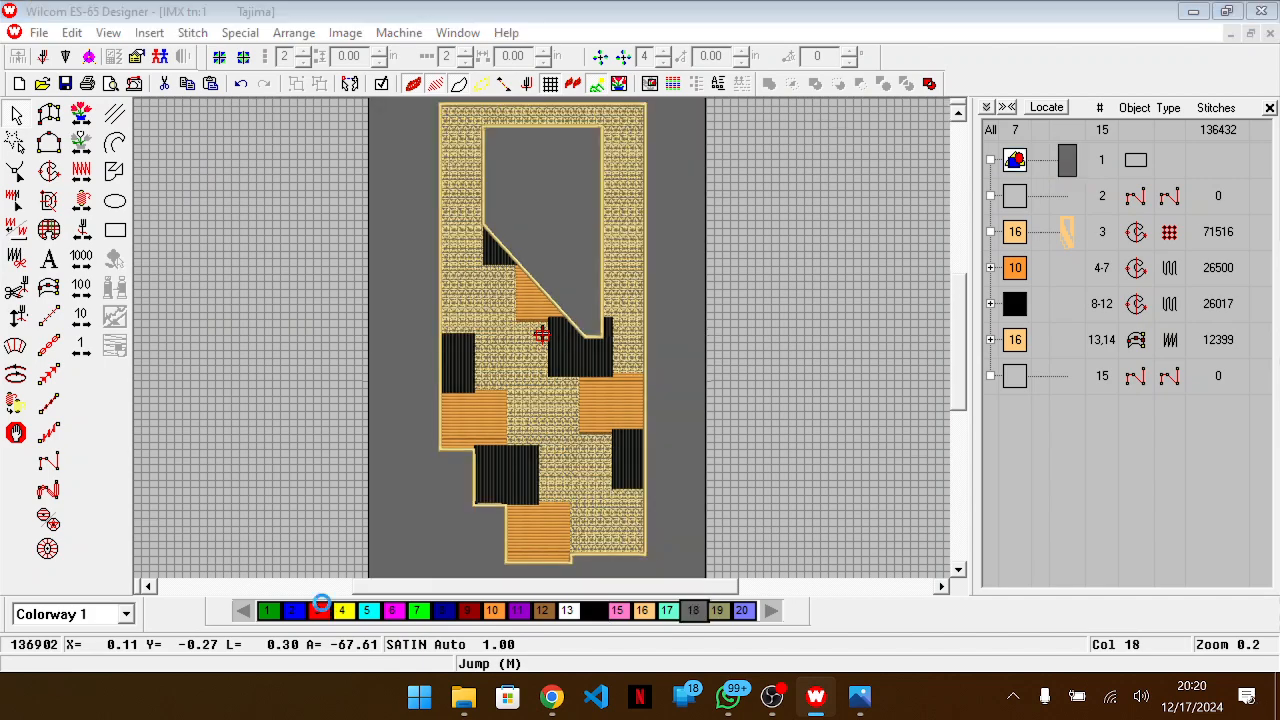
{"action": "double_click", "coordinate": [497, 289]}
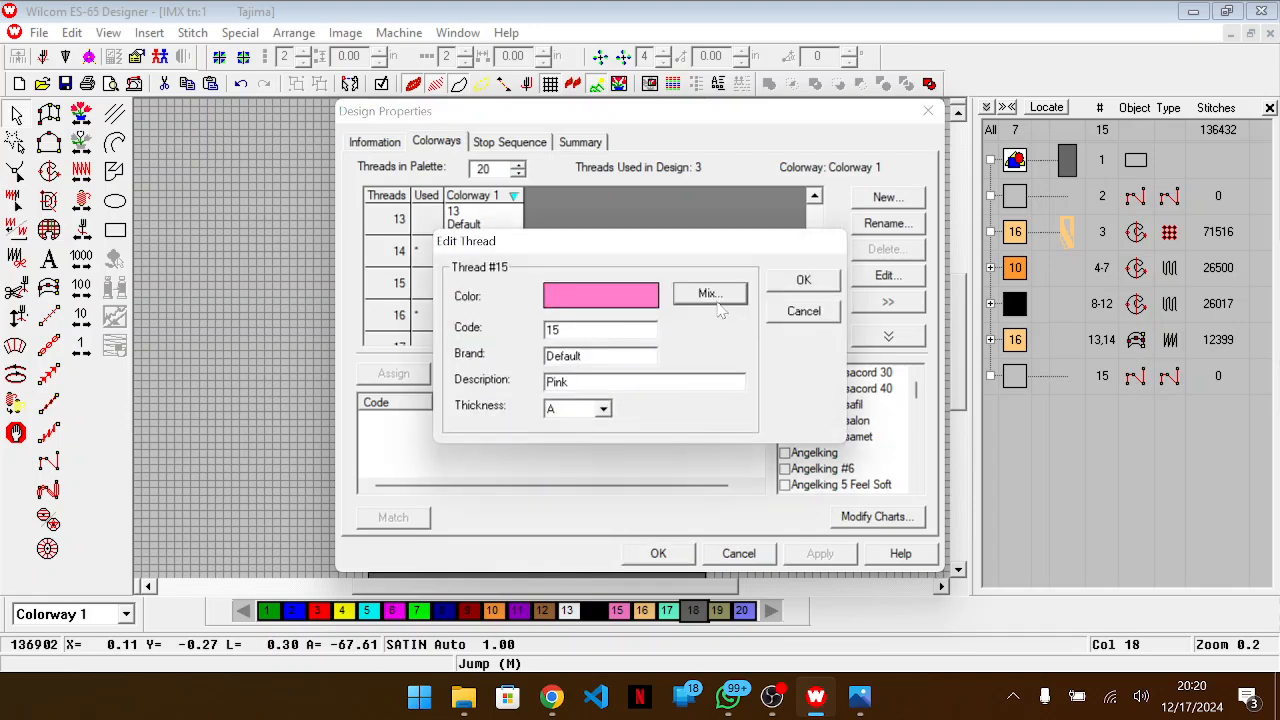
{"action": "left_click", "coordinate": [718, 294]}
{"action": "left_click", "coordinate": [566, 342]}
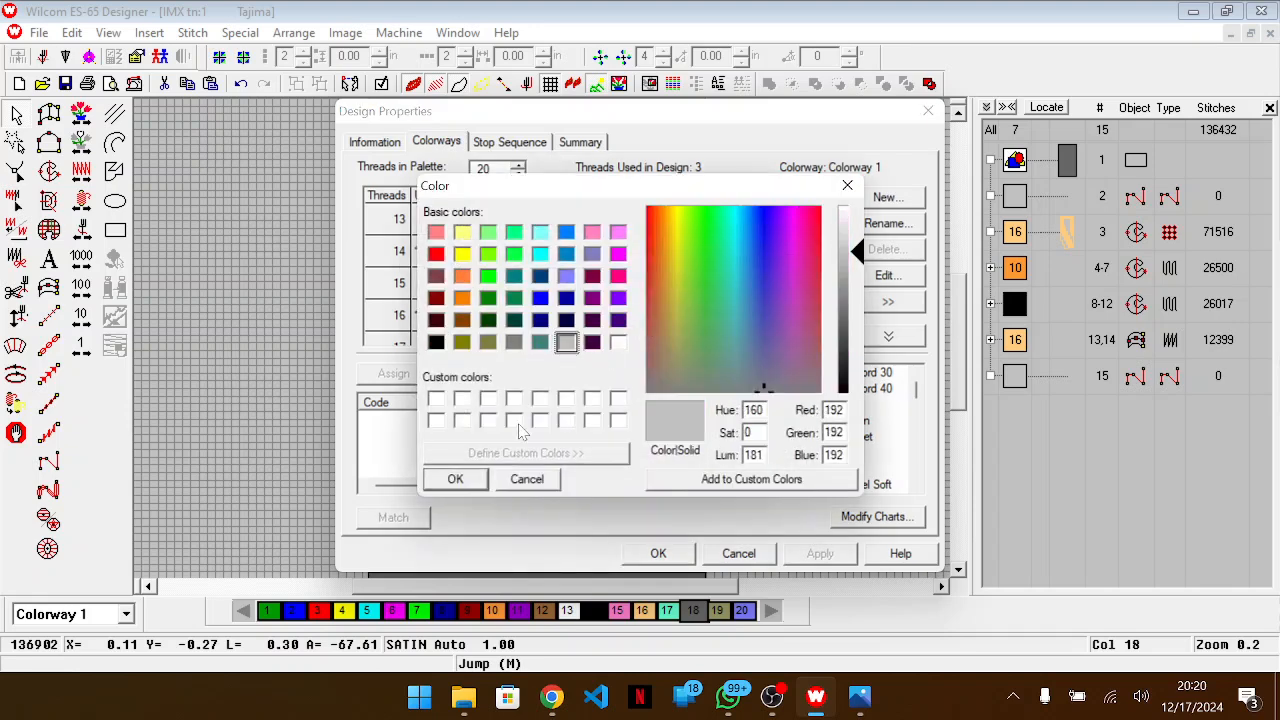
{"action": "left_click", "coordinate": [455, 479]}
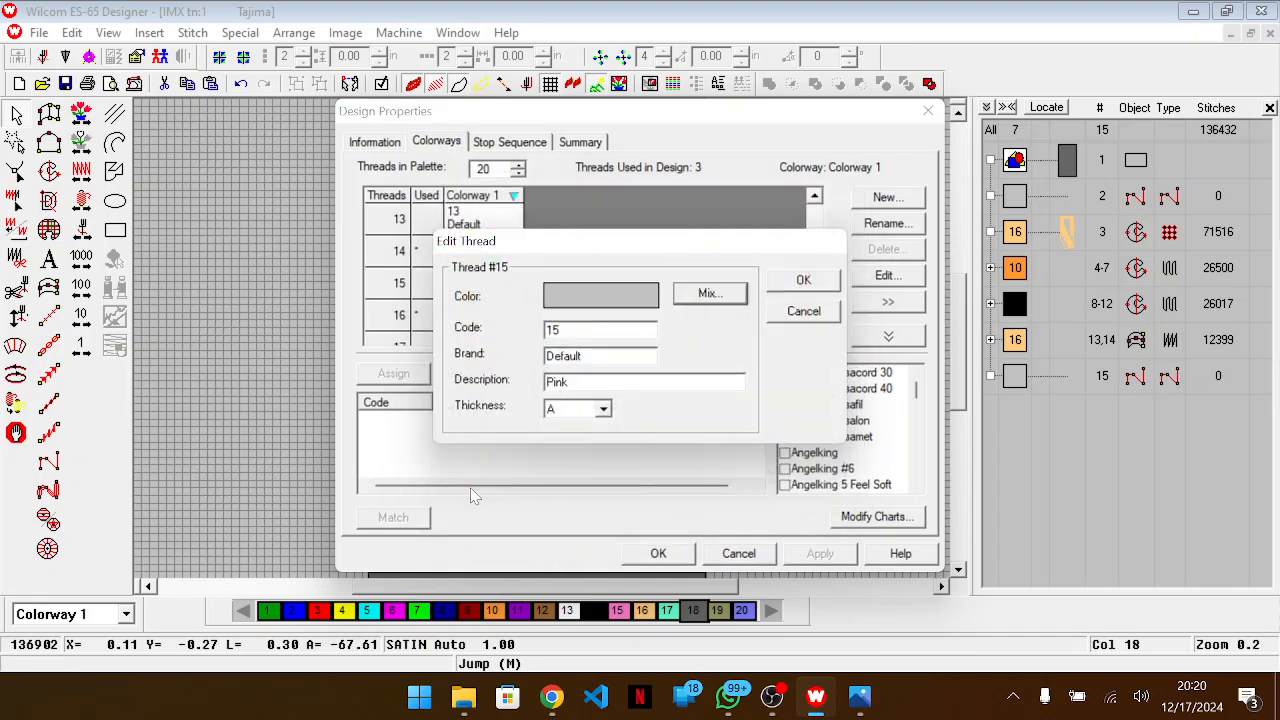
{"action": "left_click", "coordinate": [818, 285]}
{"action": "left_click", "coordinate": [658, 553]}
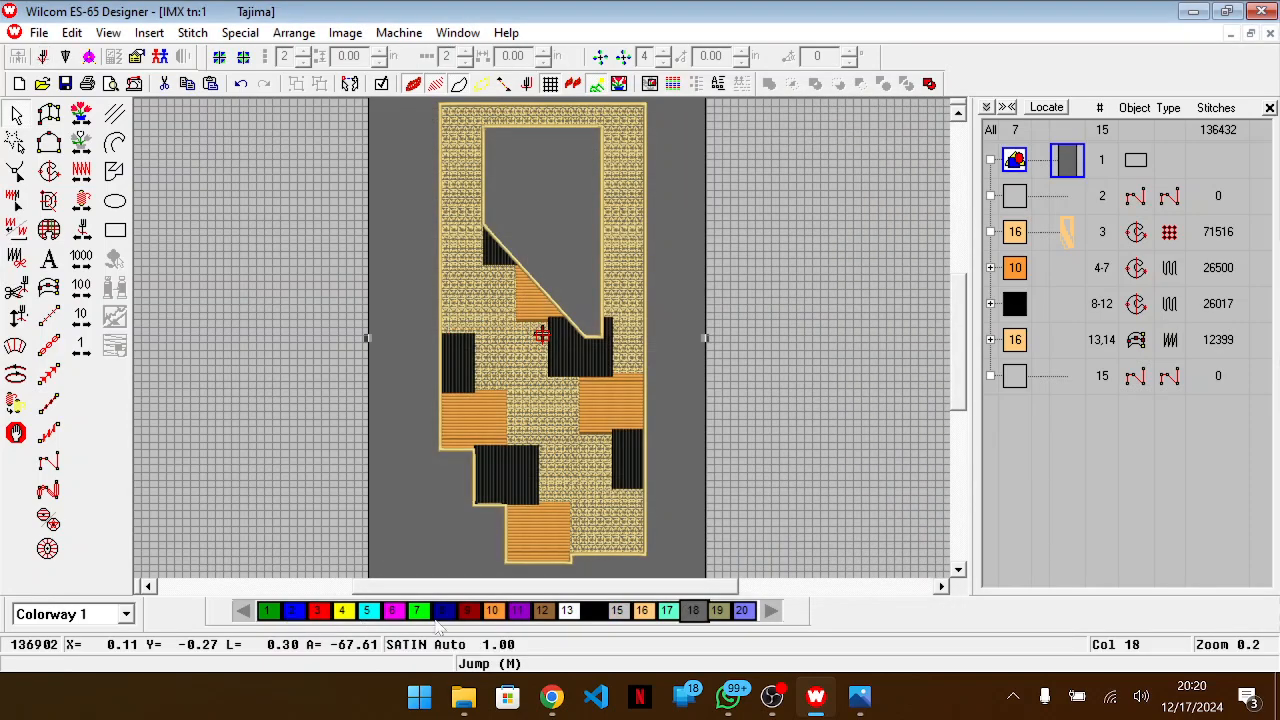
Recolour the backdrop rectangle with color 15 and extend its lower edge to make room below the design
{"action": "left_click", "coordinate": [617, 612]}
{"action": "scroll", "coordinate": [618, 503], "scroll_direction": "down", "scroll_amount": 3}
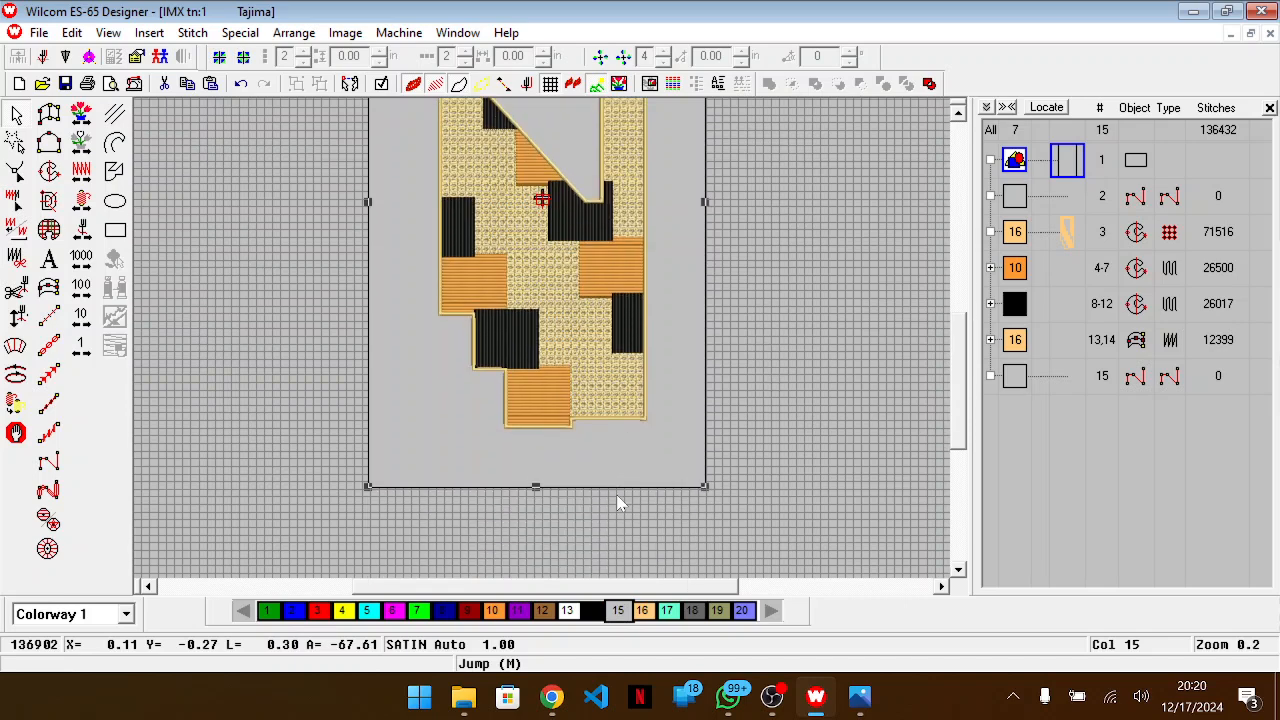
{"action": "left_click_drag", "start_coordinate": [537, 486], "coordinate": [534, 522]}
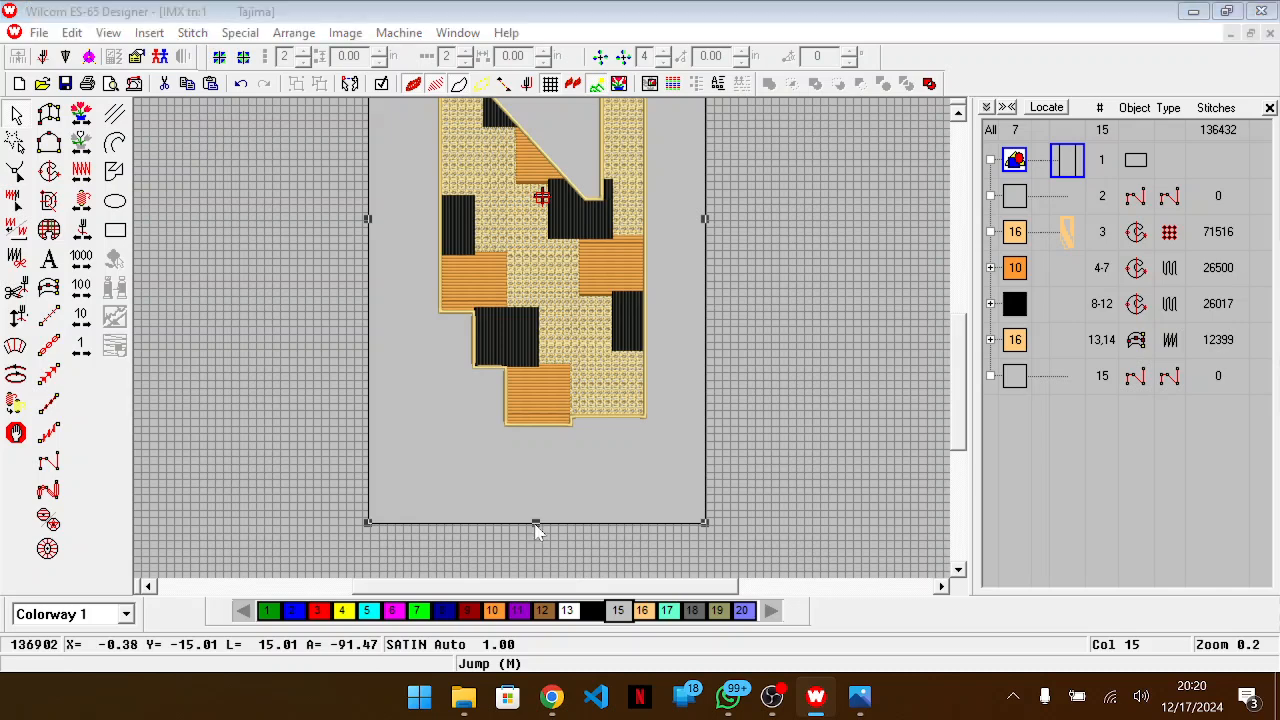
Open the design file "text" from the Wilcom designs folder
{"action": "key", "text": "ctrl+o"}
{"action": "left_click", "coordinate": [490, 405]}
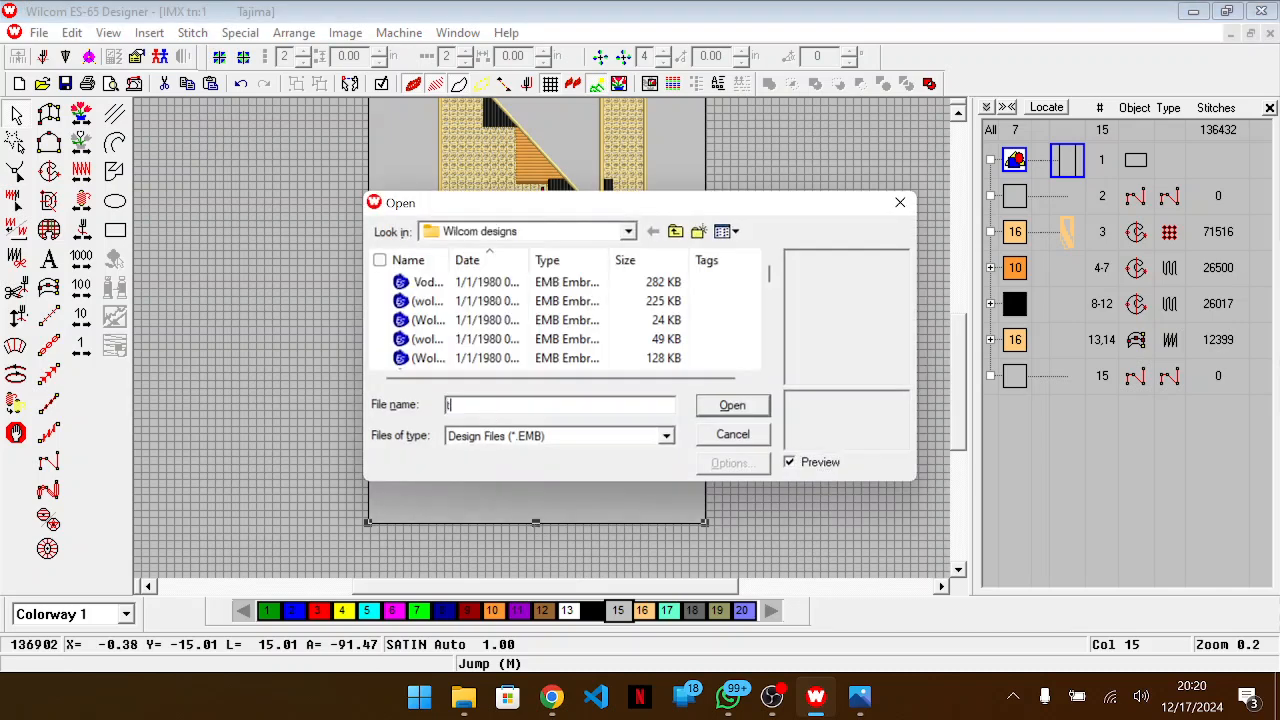
{"action": "type", "text": "text"}
{"action": "key", "text": "Return"}
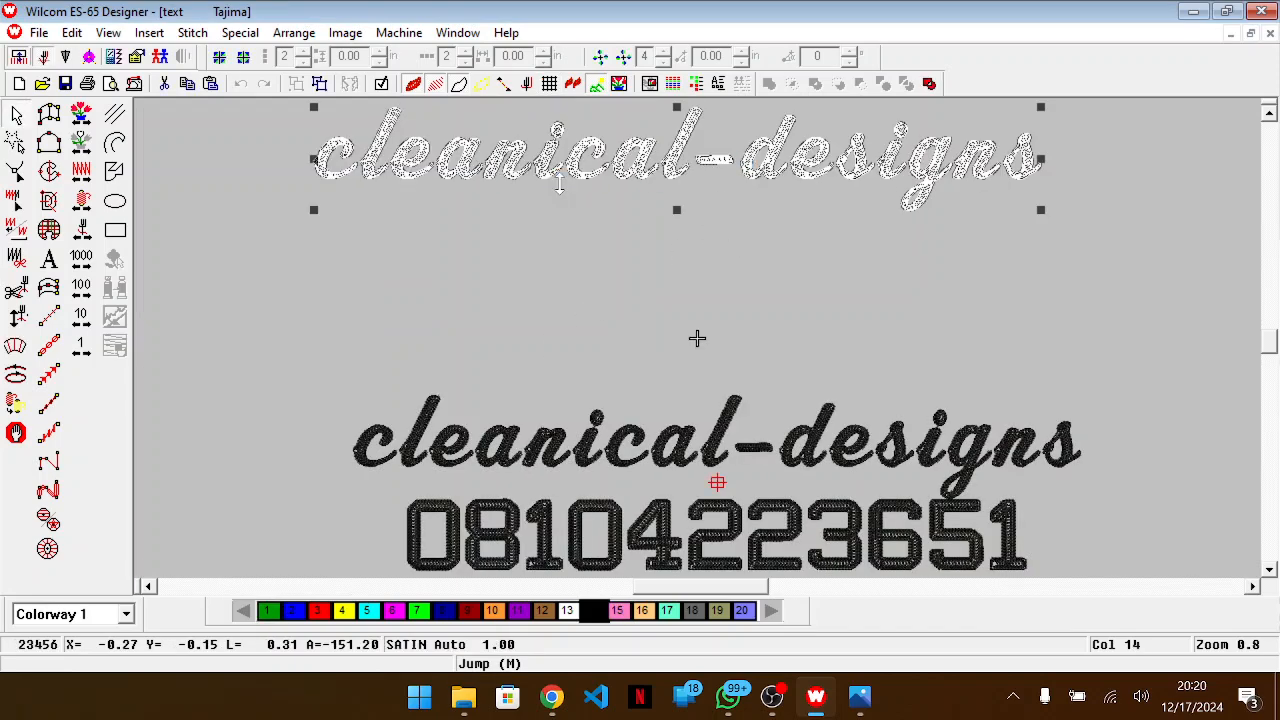
Paste the "cleanical-designs" lettering into the IMX tn design and place it on the backdrop below the lowest block
{"action": "key", "text": "ctrl+Tab"}
{"action": "key", "text": "ctrl+v"}
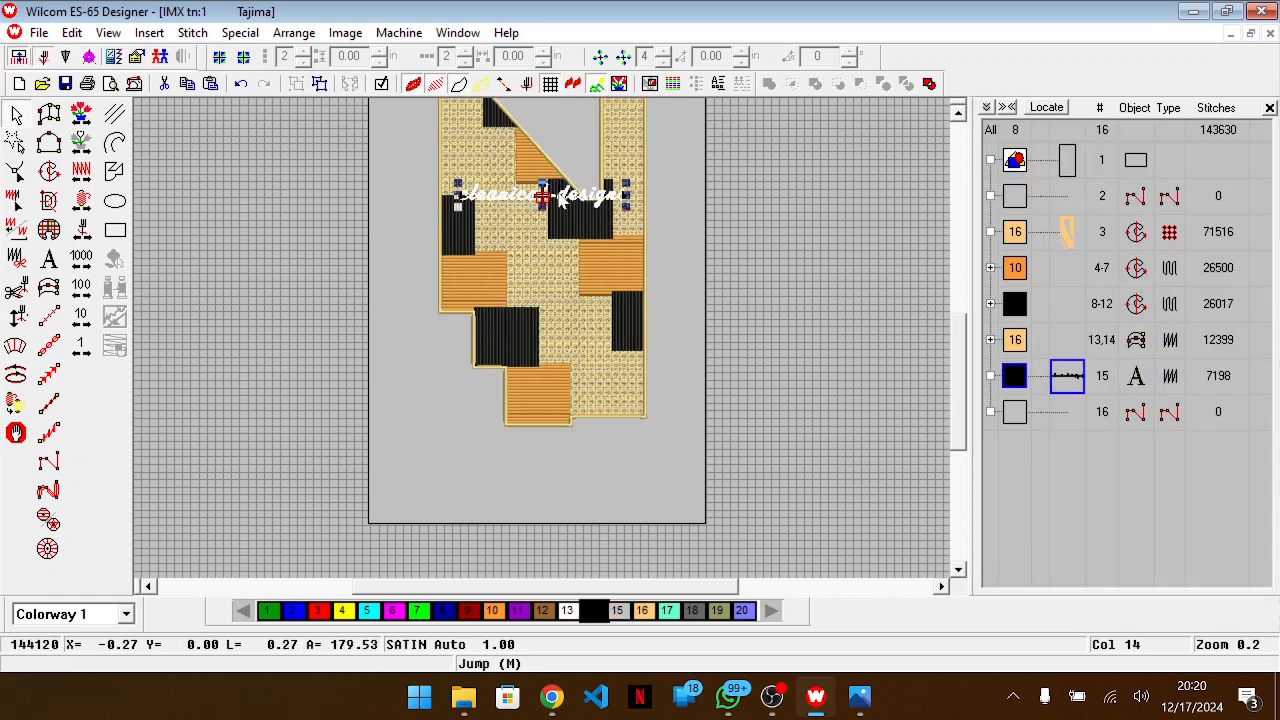
{"action": "left_click_drag", "start_coordinate": [560, 197], "coordinate": [583, 462]}
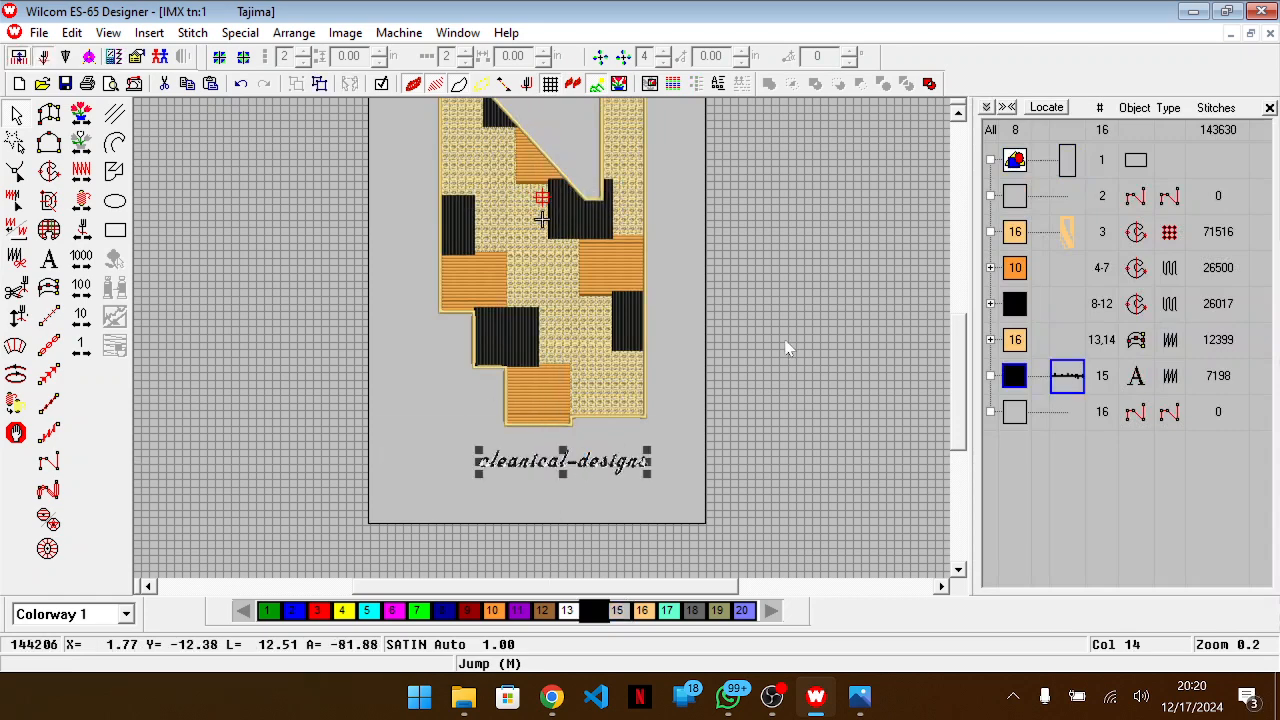
{"action": "key", "text": "0"}
{"action": "key", "text": "Escape"}
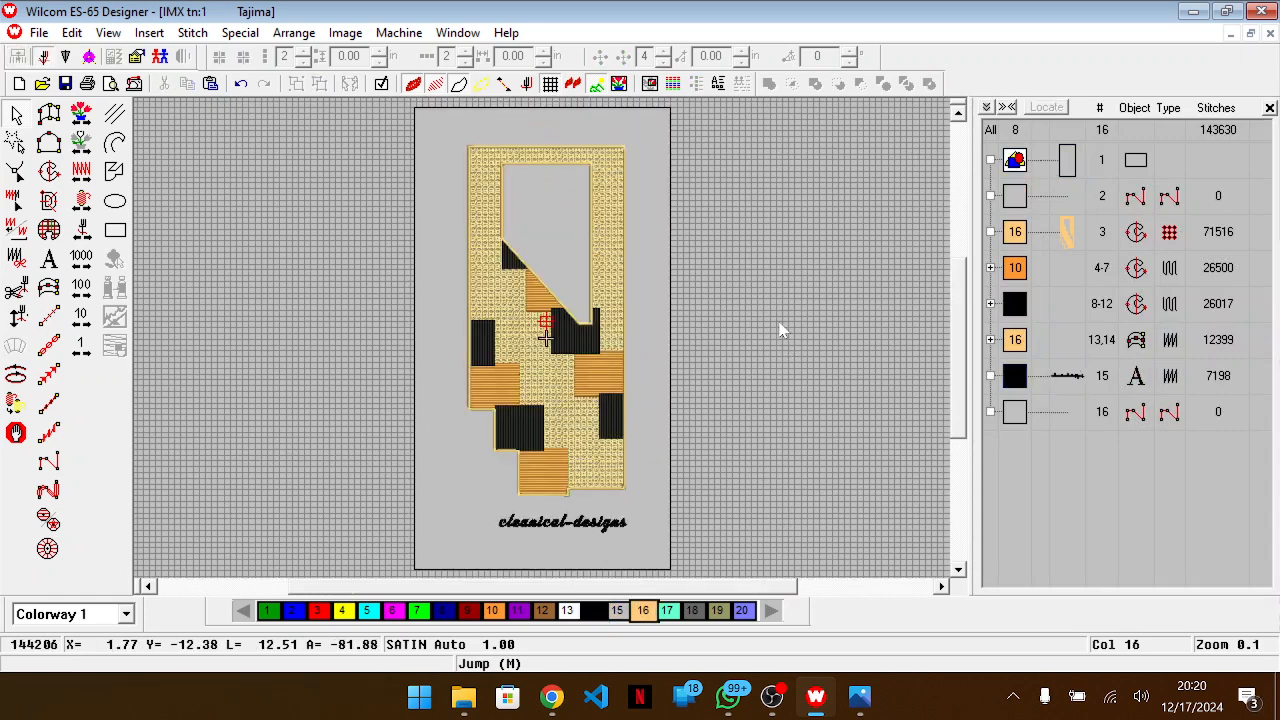
Capture the design as a JPEG image in the Wilcom designs folder, adding "btmp" to the file name IMX tn
{"action": "left_click", "coordinate": [39, 32]}
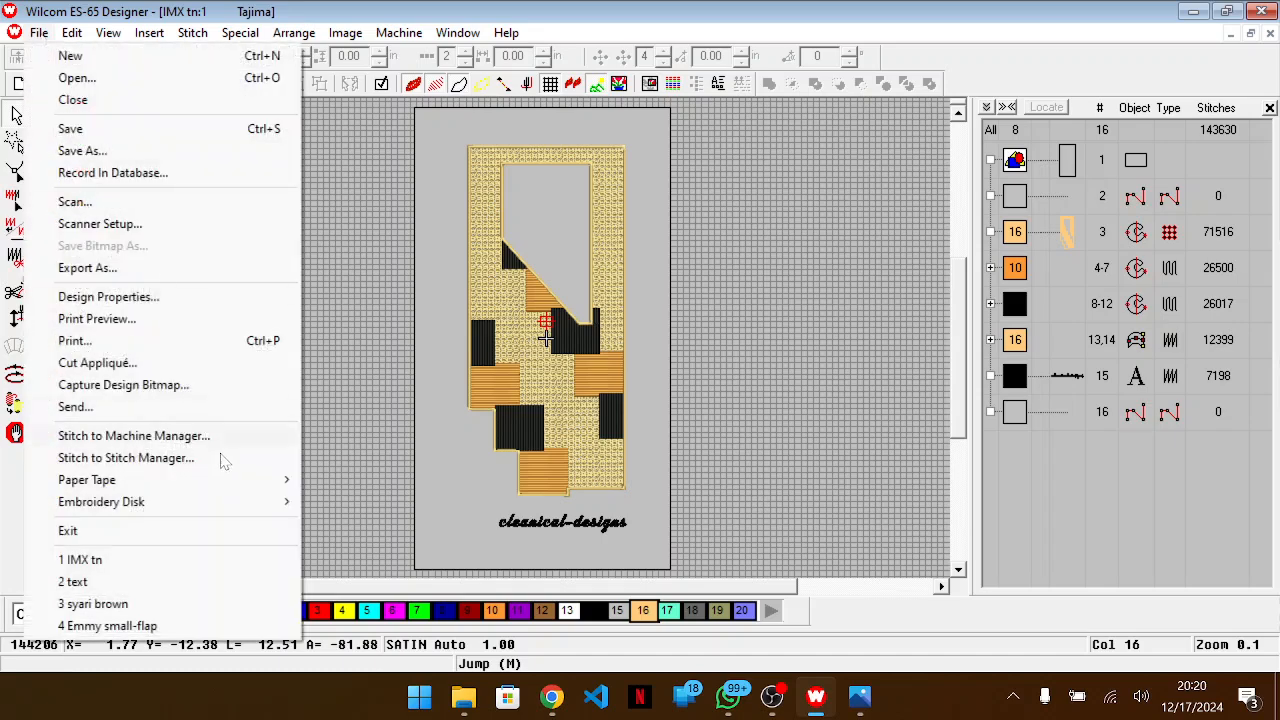
{"action": "left_click", "coordinate": [183, 386]}
{"action": "key", "text": "Return"}
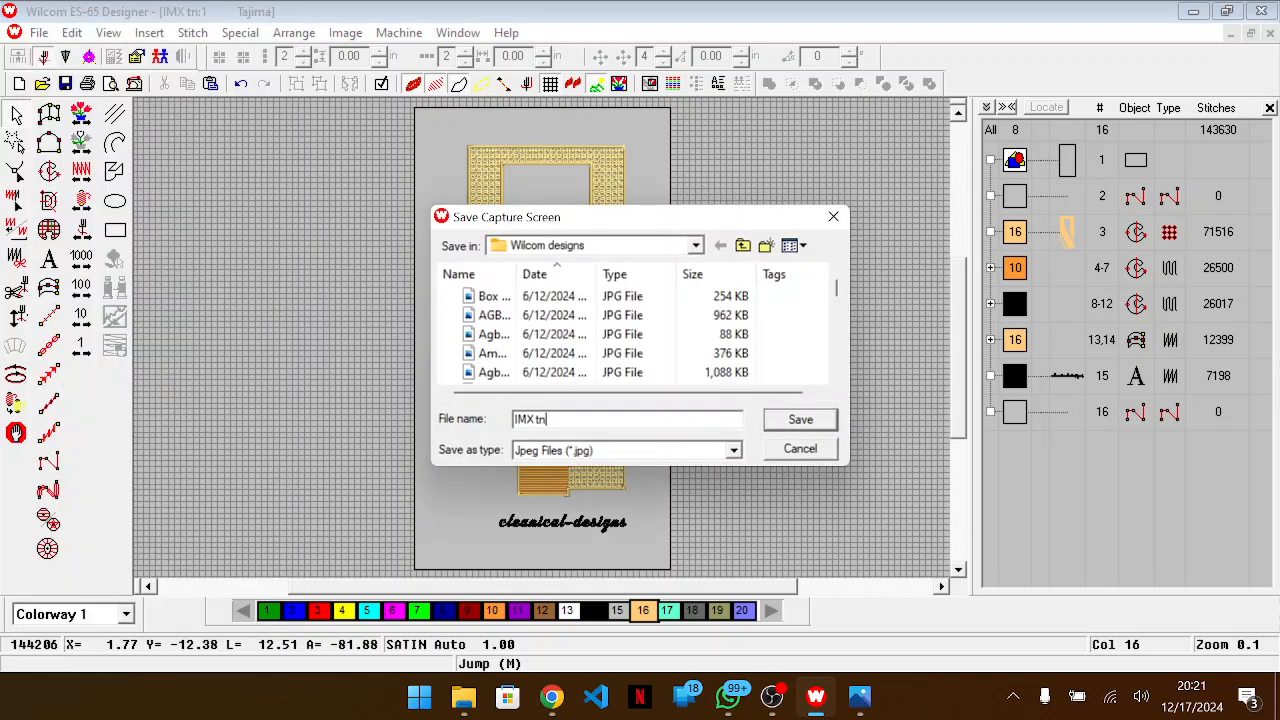
{"action": "type", "text": "btmp"}
{"action": "key", "text": "Return"}
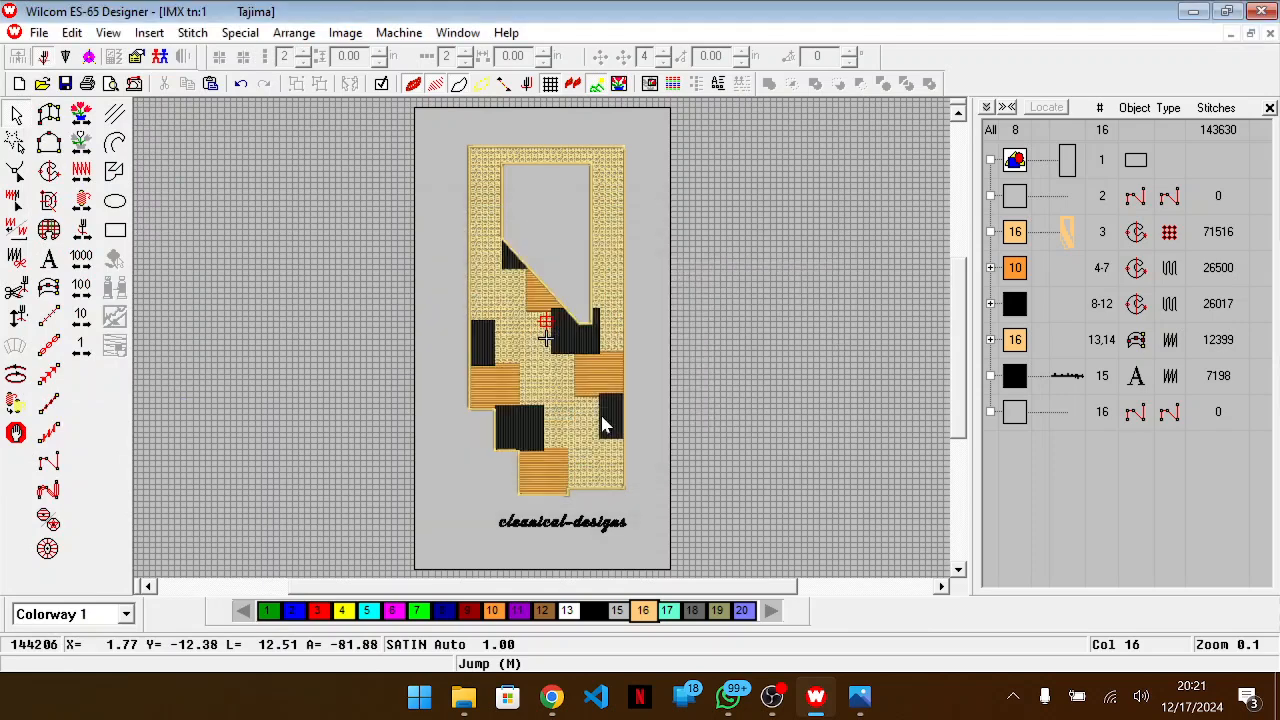
Delete the "cleanical-designs" lettering and the grey backdrop rectangle
{"action": "left_click", "coordinate": [622, 528]}
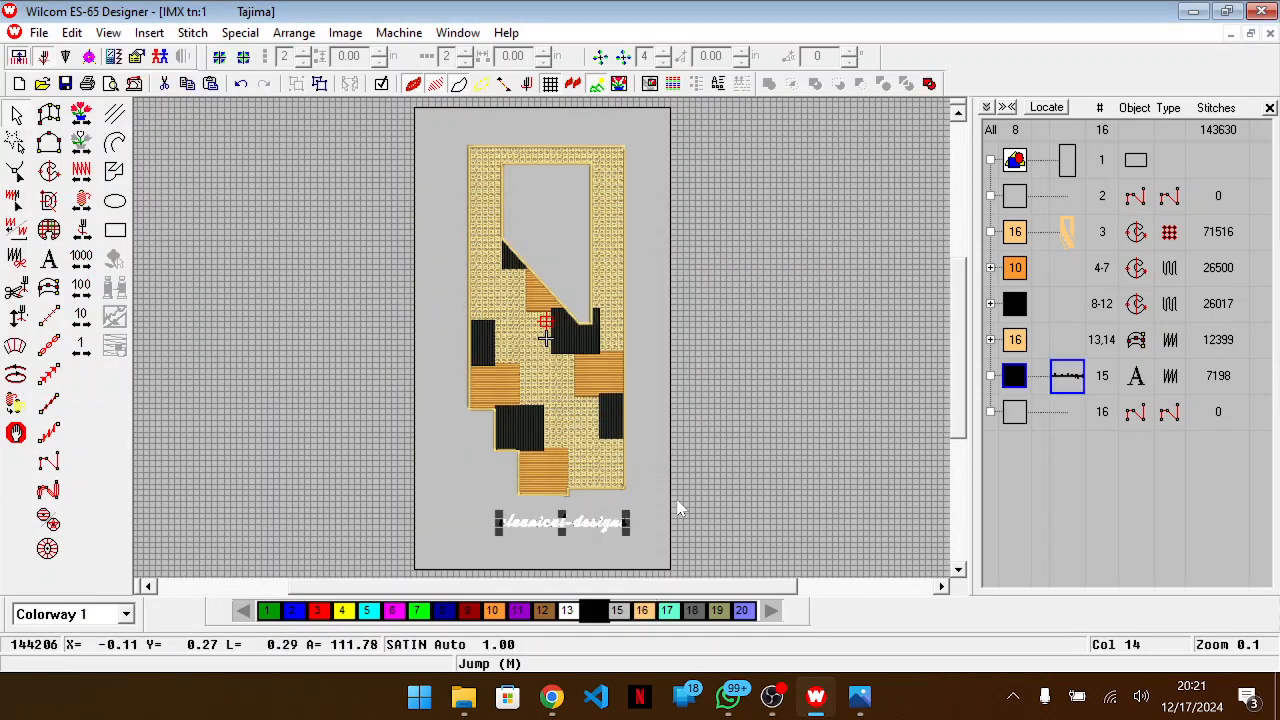
{"action": "left_click", "coordinate": [666, 503], "text": "ctrl"}
{"action": "key", "text": "Delete"}
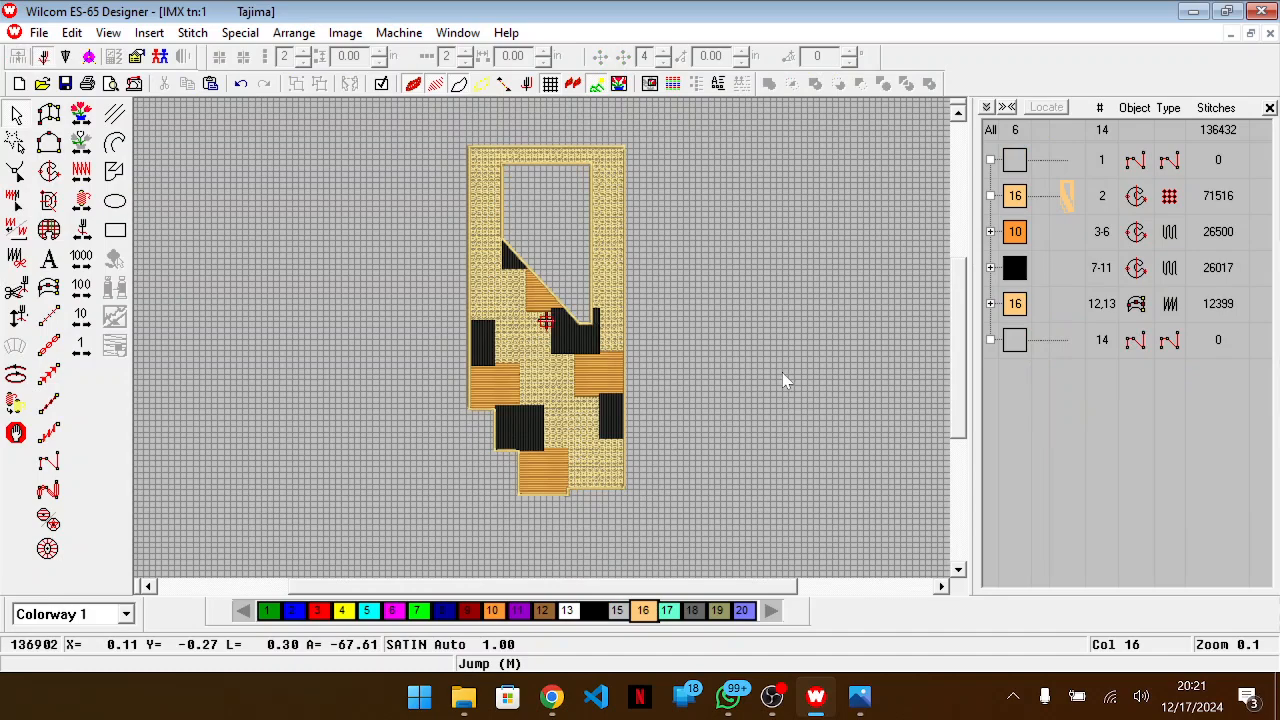
{"action": "key", "text": "0"}
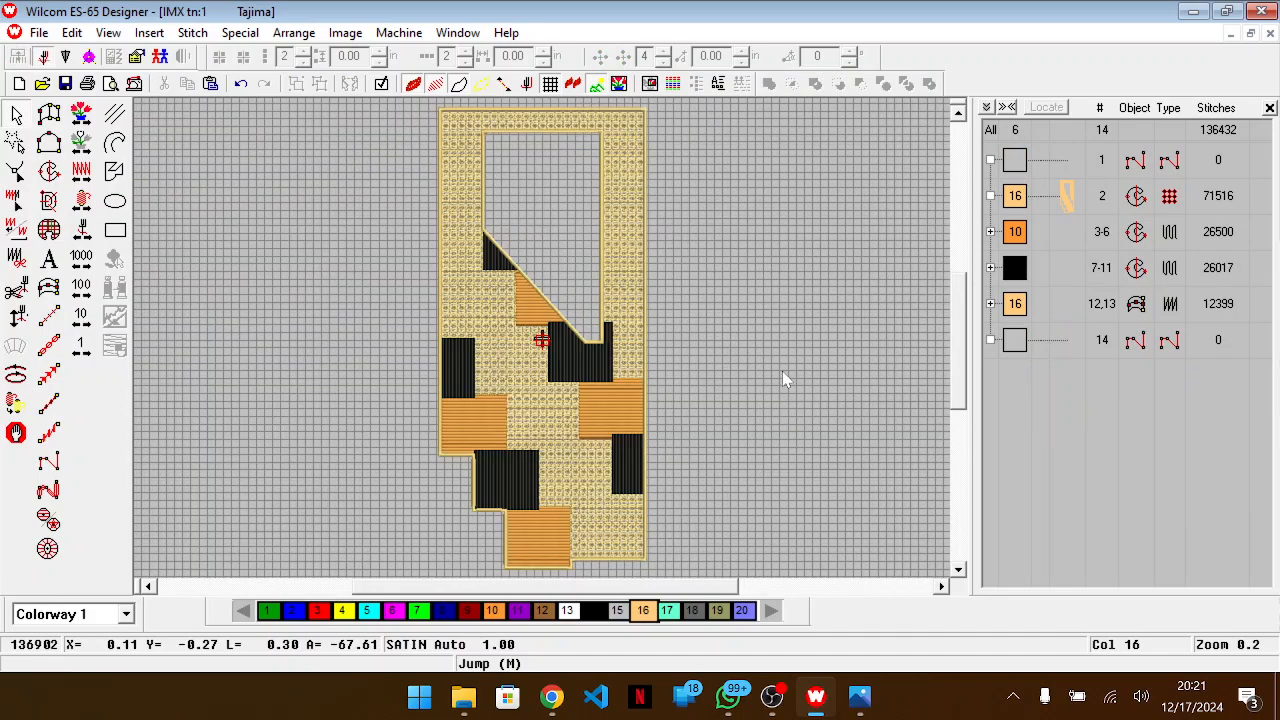
Set the height of the whole neckline design to 24 in
{"action": "key", "text": "ctrl+a"}
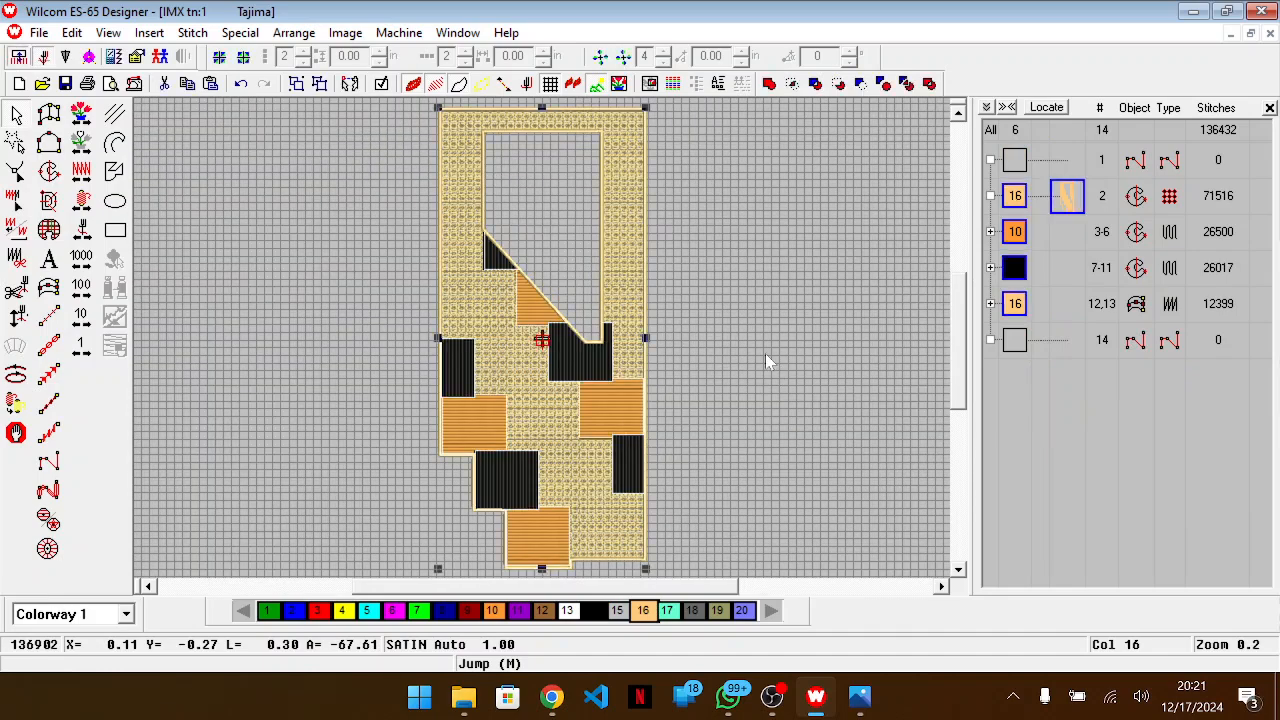
{"action": "right_click", "coordinate": [765, 353]}
{"action": "left_click", "coordinate": [543, 169]}
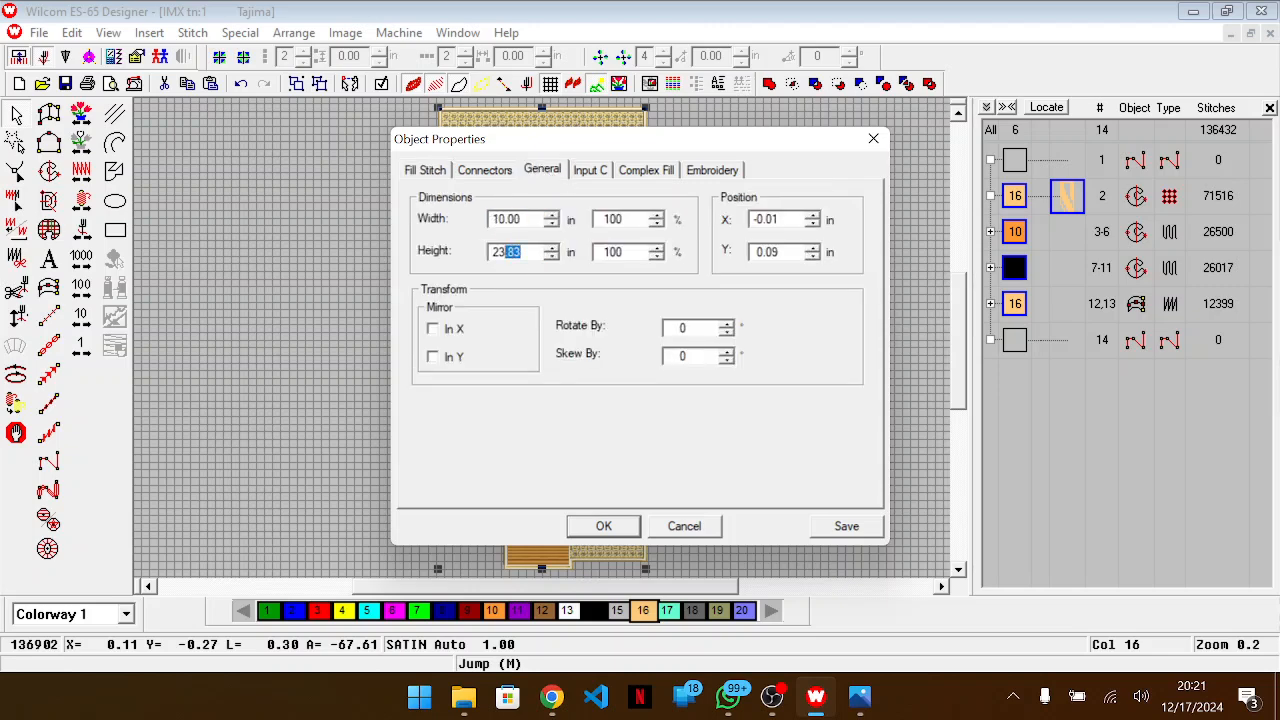
{"action": "type", "text": "4"}
{"action": "key", "text": "Return"}
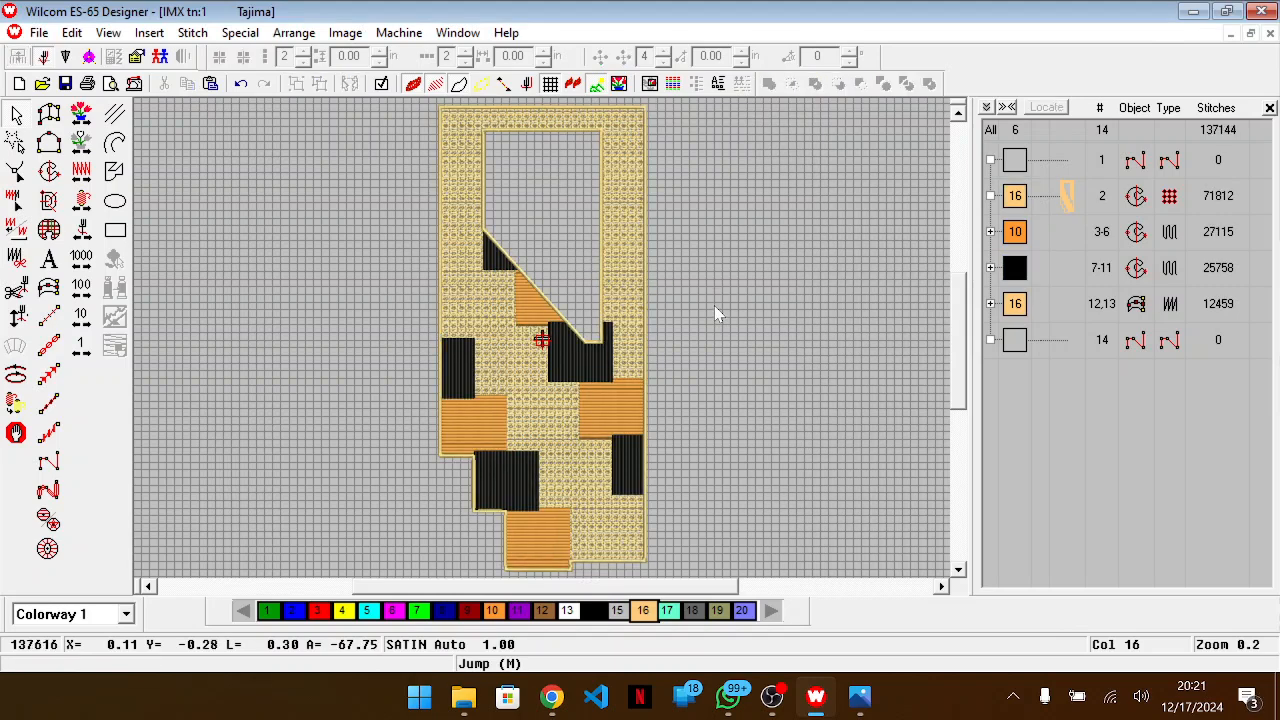
Copy the whole neckline design into a new blank design and display its colour-object list
{"action": "left_click", "coordinate": [715, 307]}
{"action": "key", "text": "ctrl+a"}
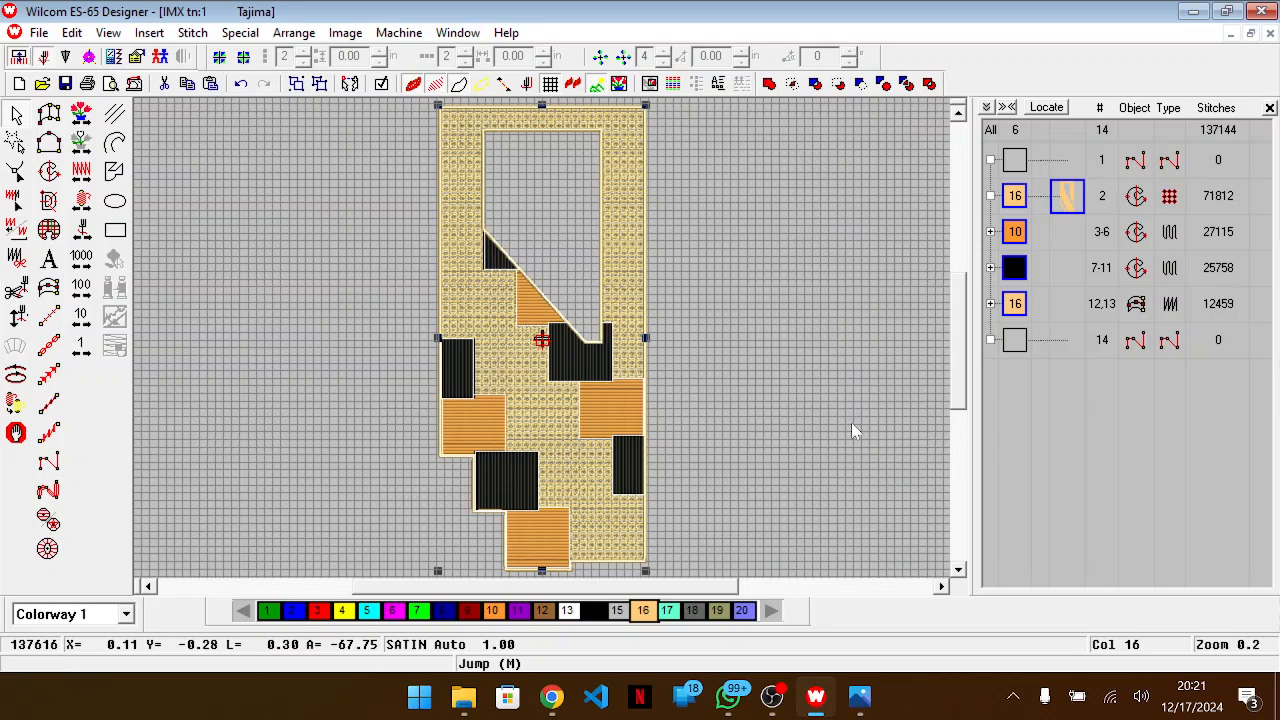
{"action": "left_click", "coordinate": [20, 85]}
{"action": "key", "text": "ctrl+v"}
{"action": "key", "text": "0"}
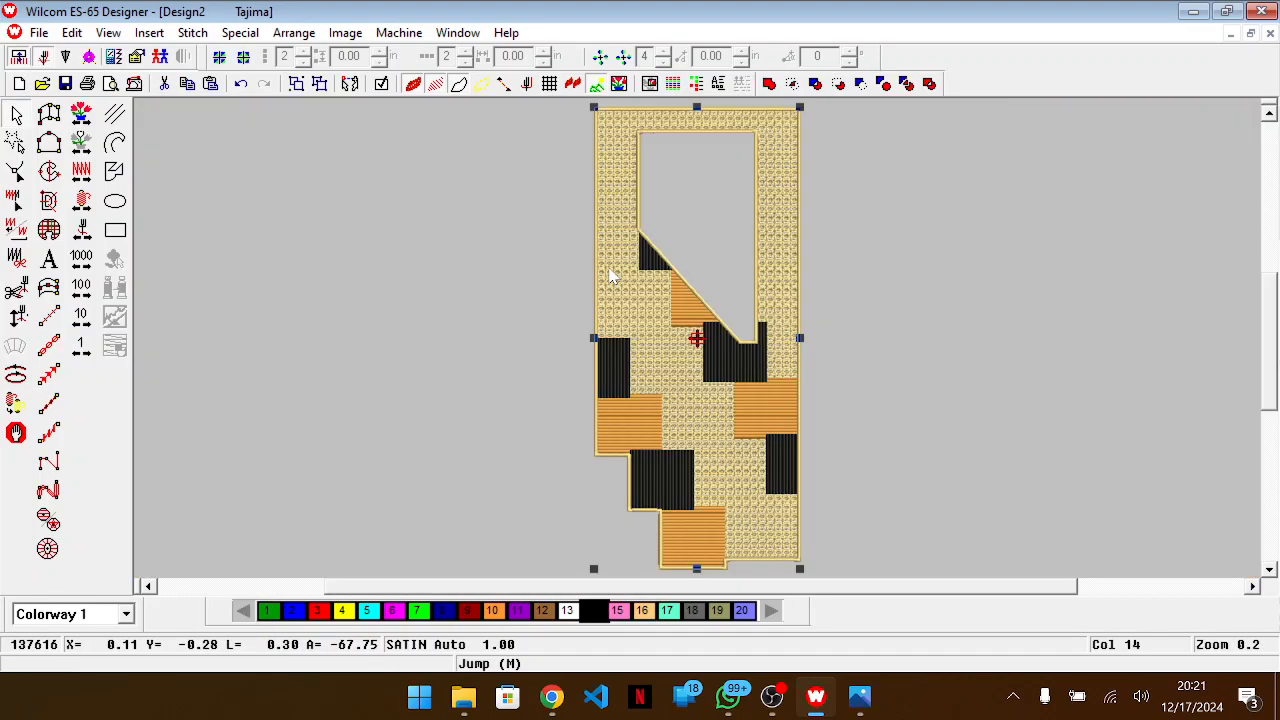
{"action": "key", "text": "shift+l"}
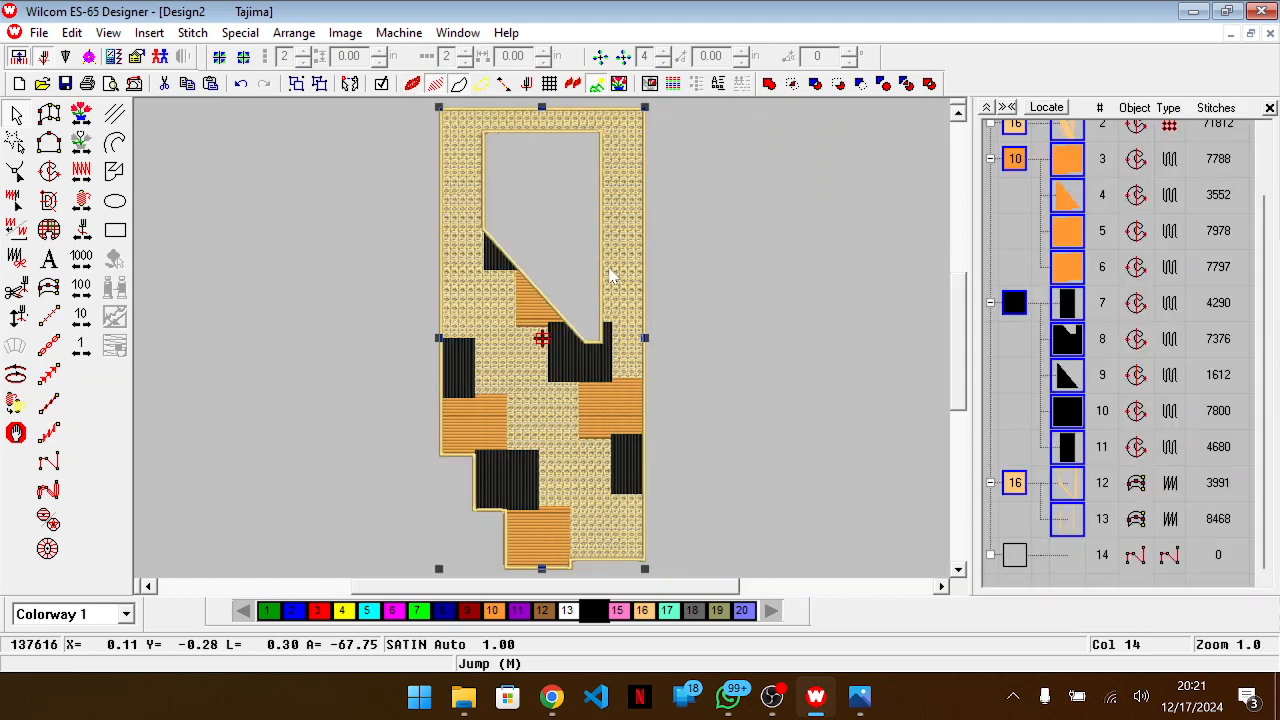
Add a horizontal run stitch line in colour 1 across the full design width, just above the neckline's slanted edge
{"action": "left_click", "coordinate": [861, 238]}
{"action": "scroll", "coordinate": [414, 328], "scroll_direction": "up", "scroll_amount": 1}
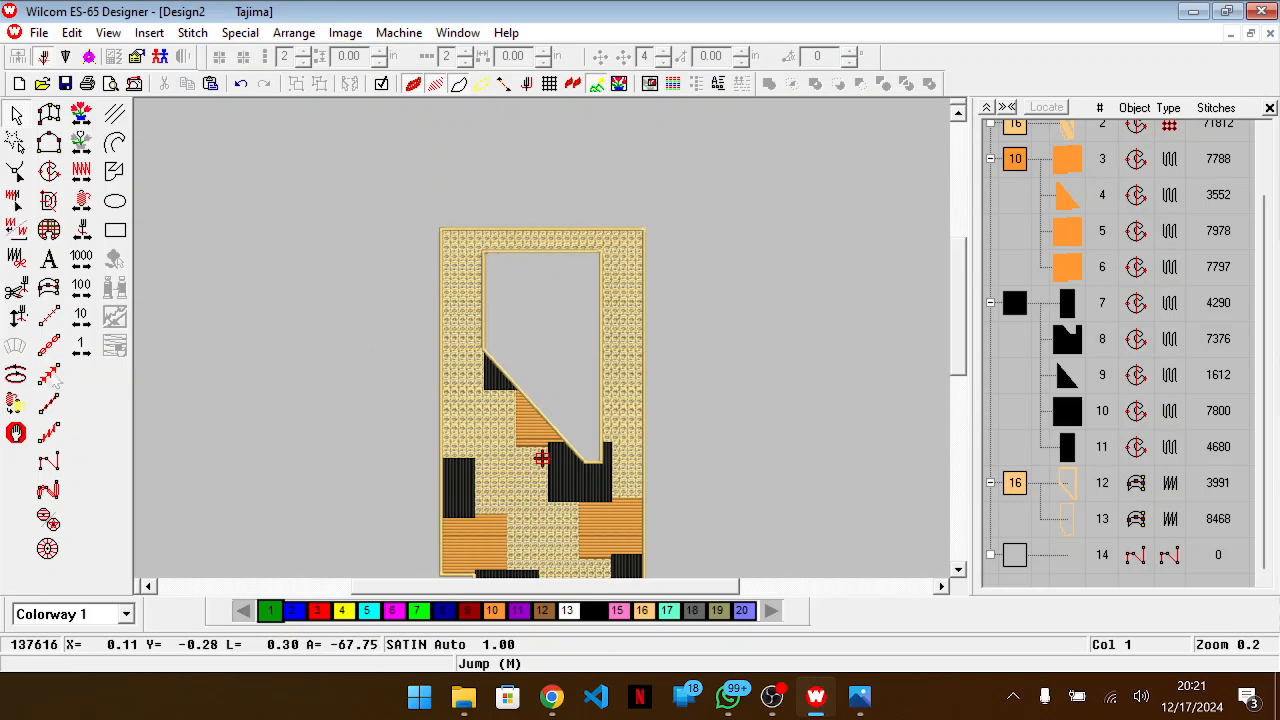
{"action": "left_click", "coordinate": [48, 432]}
{"action": "key", "text": "z"}
{"action": "left_click", "coordinate": [280, 341]}
{"action": "left_click", "coordinate": [799, 341]}
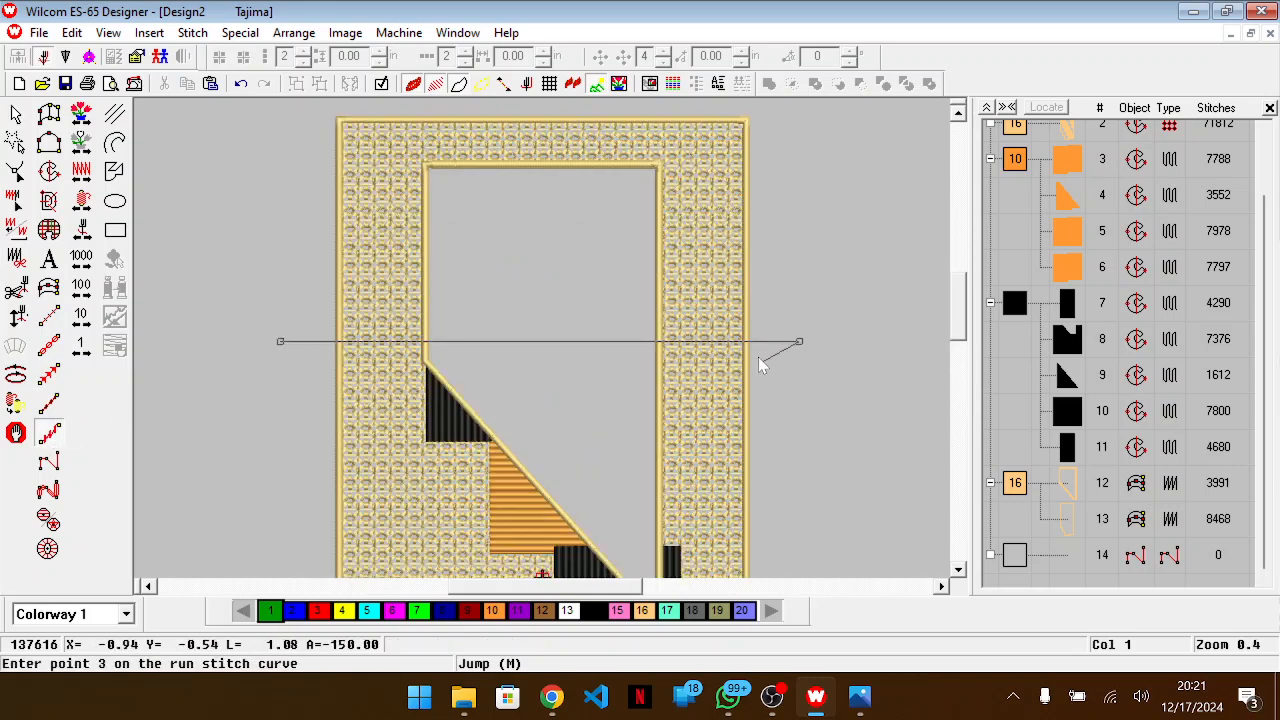
{"action": "key", "text": "Return"}
{"action": "key", "text": "z"}
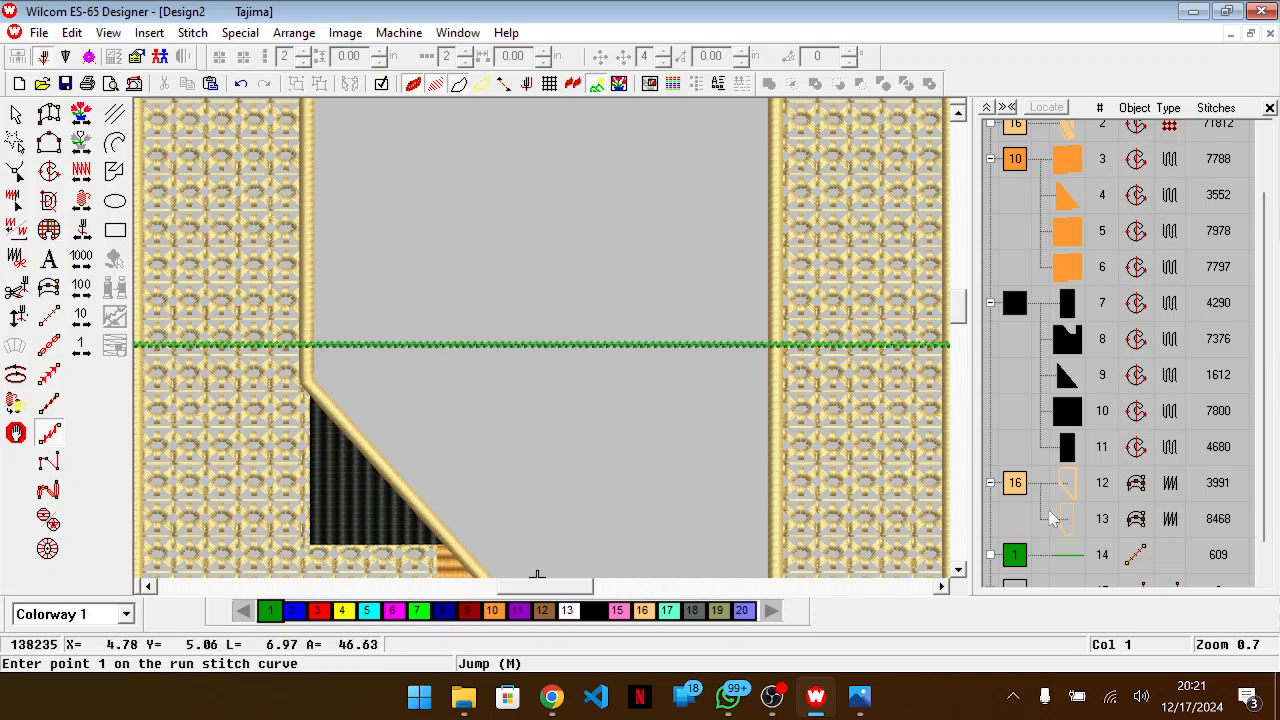
{"action": "key", "text": "Escape"}
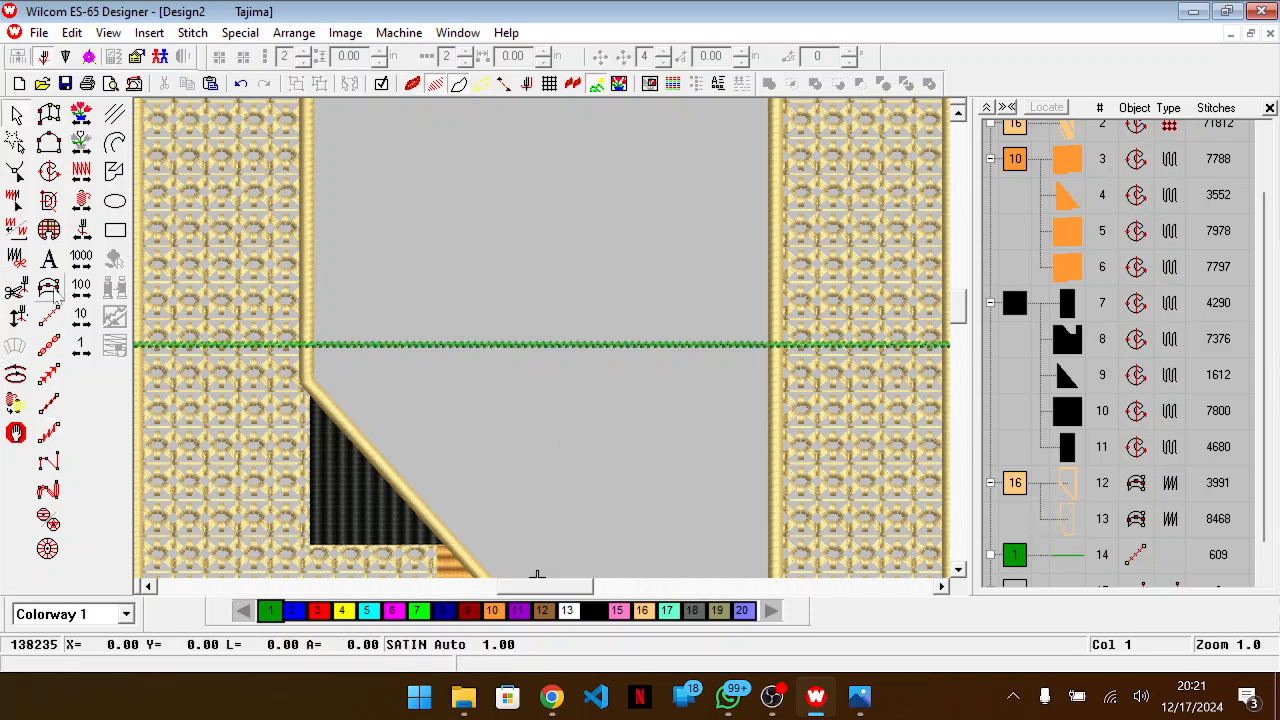
Trace the inner neck border above the green line as one satin line in colour 8, ending on the green line at both sides
{"action": "left_click", "coordinate": [48, 288]}
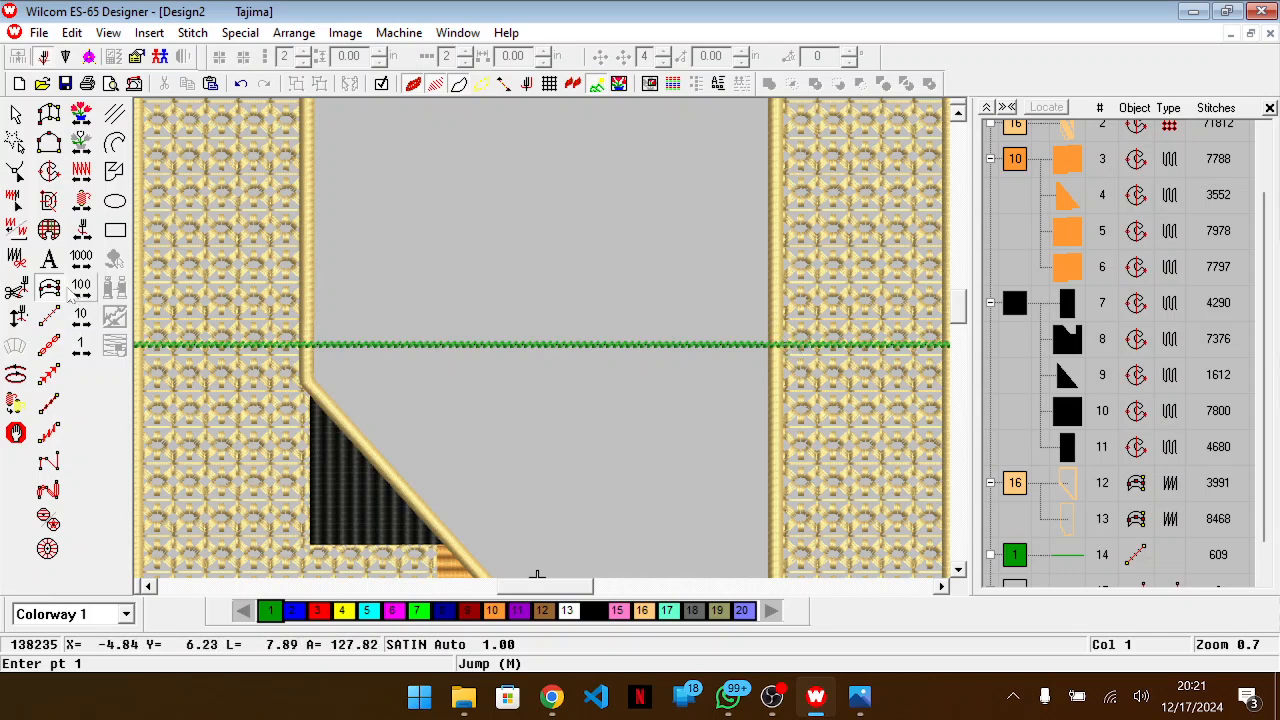
{"action": "left_click", "coordinate": [444, 612]}
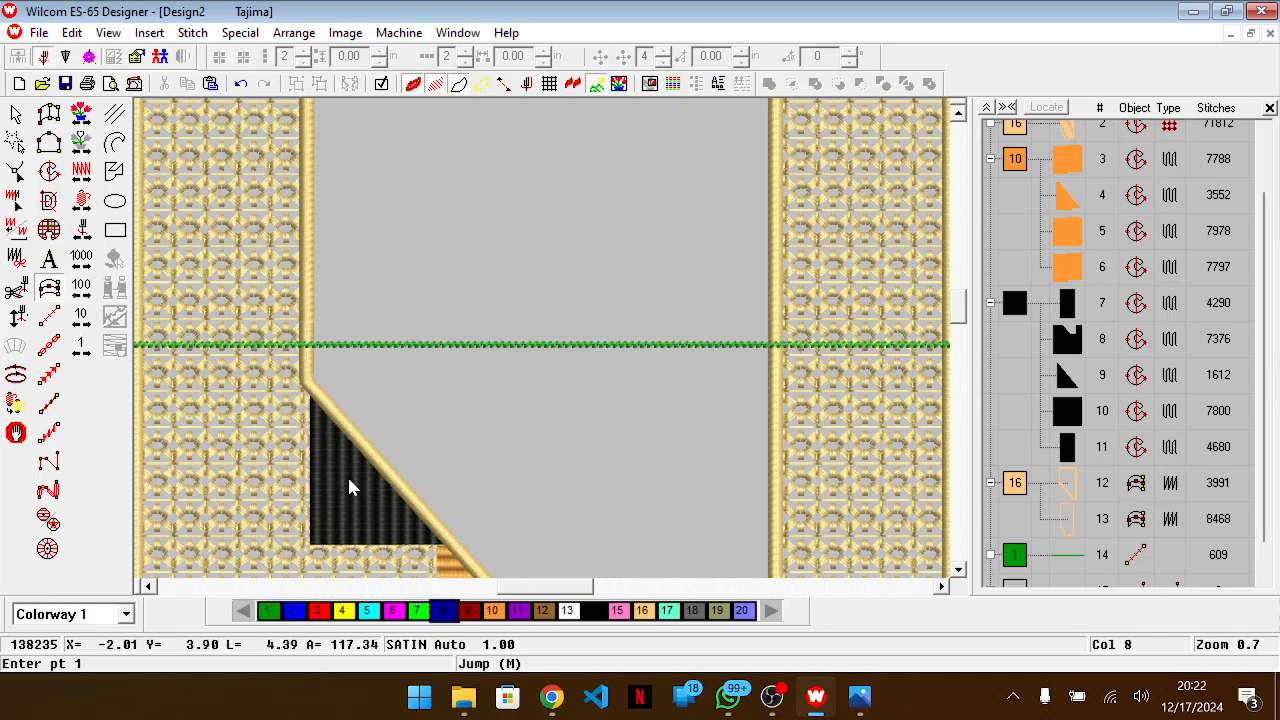
{"action": "left_click", "coordinate": [308, 347]}
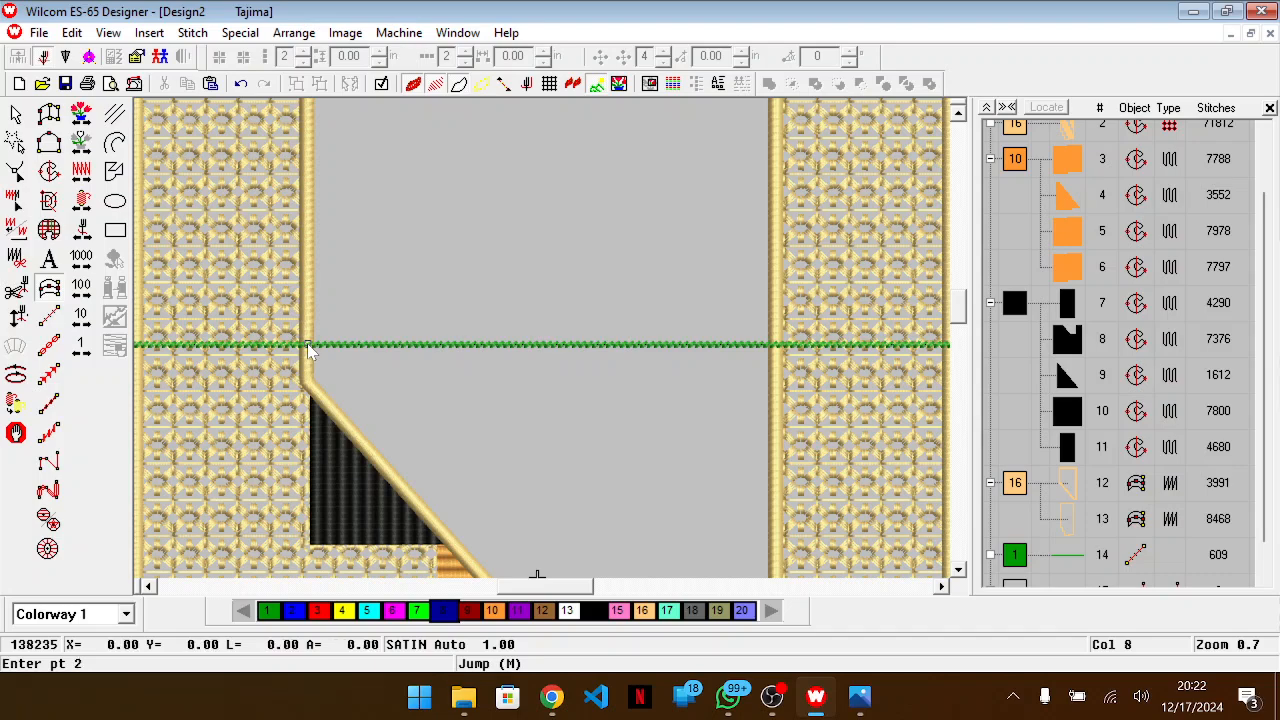
{"action": "scroll", "coordinate": [306, 262], "scroll_direction": "up", "scroll_amount": 3}
{"action": "left_click", "coordinate": [308, 260]}
{"action": "left_click", "coordinate": [776, 264]}
{"action": "scroll", "coordinate": [783, 437], "scroll_direction": "down", "scroll_amount": 3}
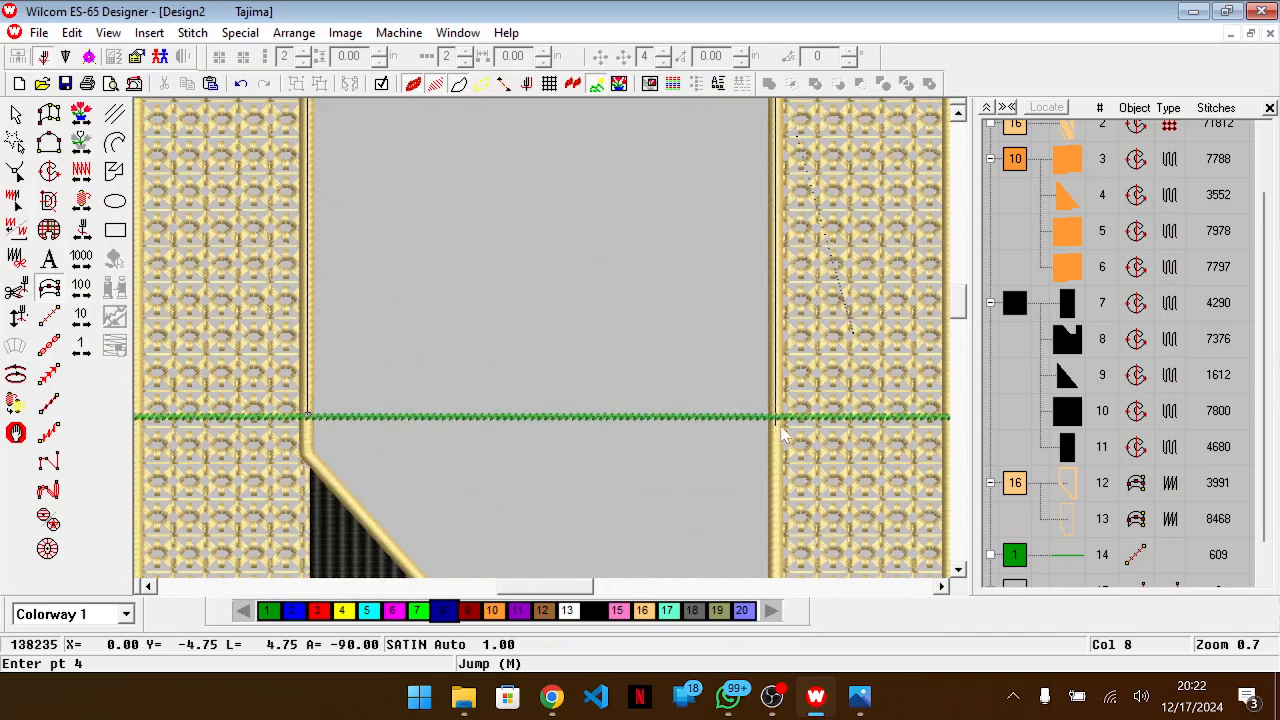
{"action": "left_click", "coordinate": [778, 422]}
{"action": "key", "text": "Return"}
Trace the inner neck border below the green line in colour 8 satin, down the right side and back up the slanted edge
{"action": "left_click", "coordinate": [777, 418]}
{"action": "scroll", "coordinate": [790, 560], "scroll_direction": "down", "scroll_amount": 10}
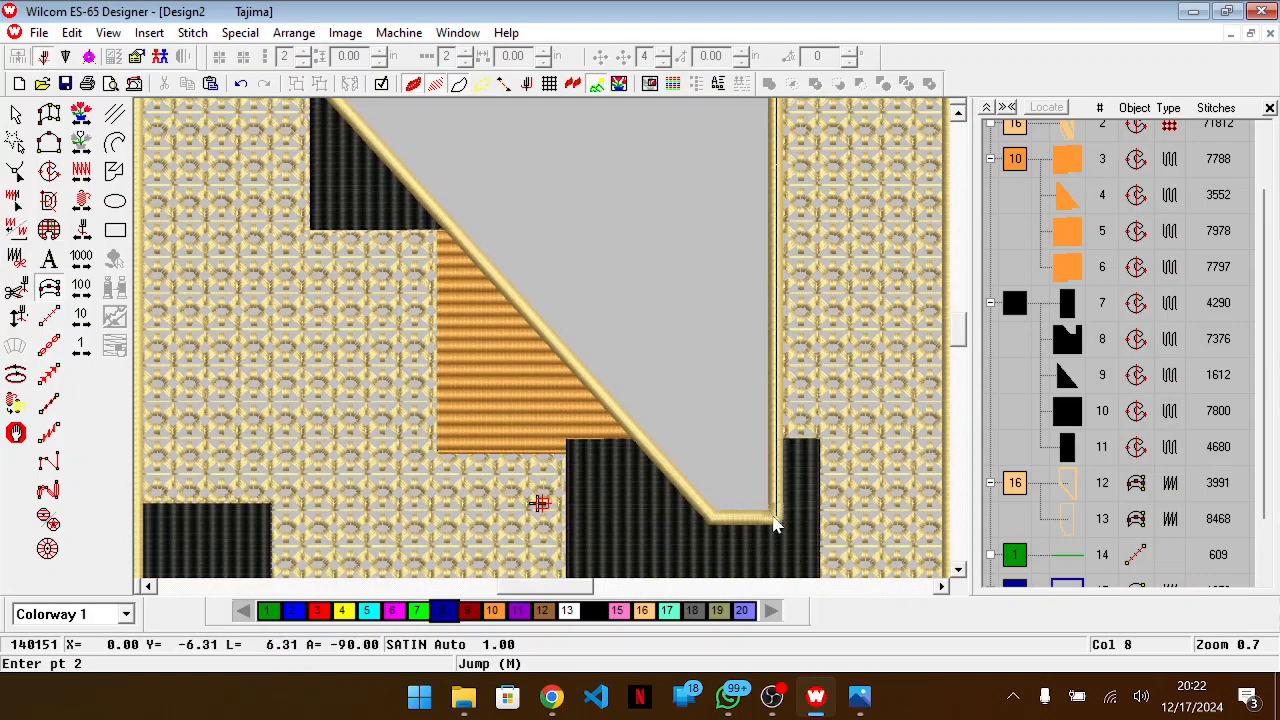
{"action": "left_click", "coordinate": [778, 524]}
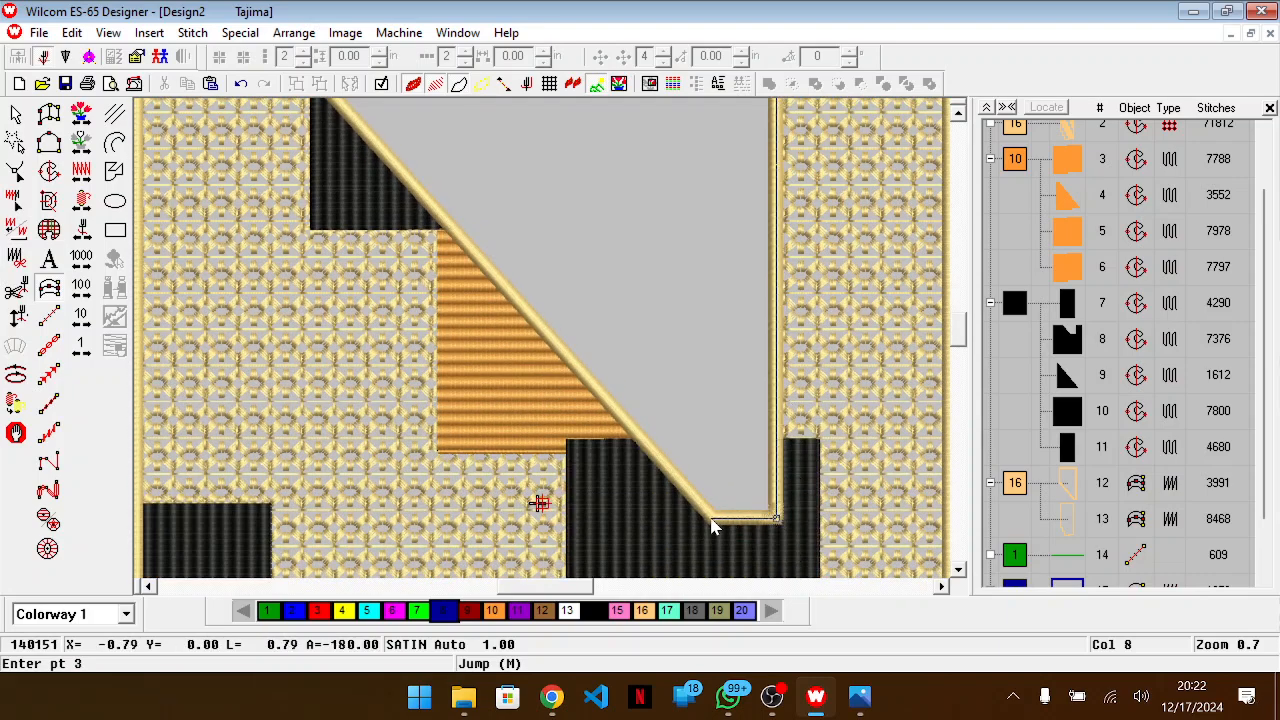
{"action": "left_click", "coordinate": [712, 527]}
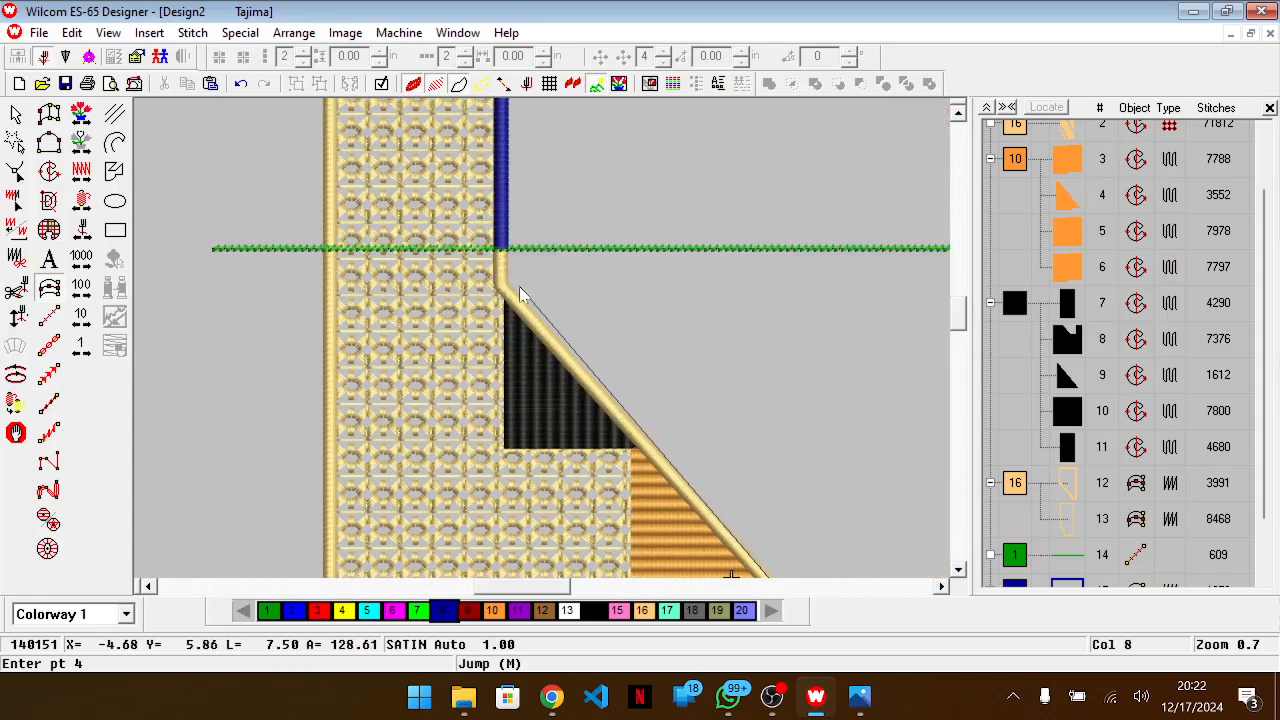
{"action": "left_click", "coordinate": [502, 290]}
{"action": "left_click", "coordinate": [500, 250]}
{"action": "key", "text": "Return"}
Trace the outer border above the green line in colour 8 satin, from the left edge over the top to the right edge
{"action": "scroll", "coordinate": [500, 251], "scroll_direction": "up", "scroll_amount": 4}
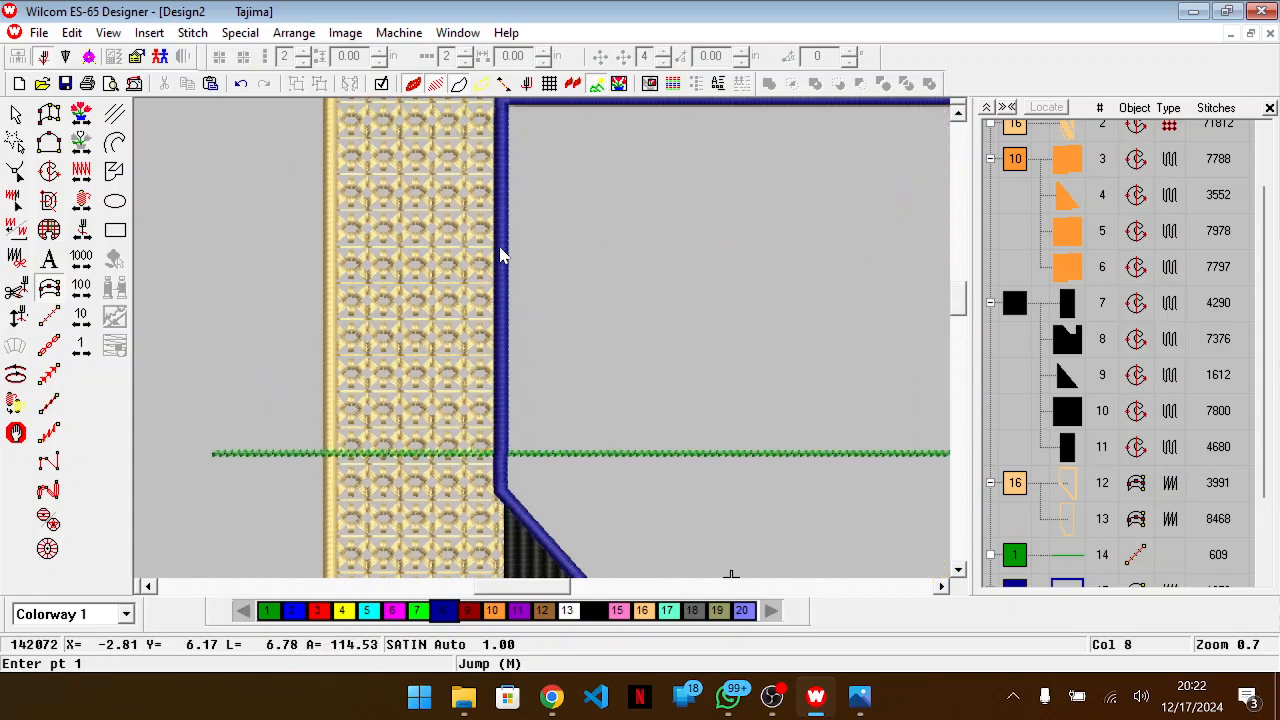
{"action": "left_click", "coordinate": [329, 454]}
{"action": "scroll", "coordinate": [440, 469], "scroll_direction": "up", "scroll_amount": 6}
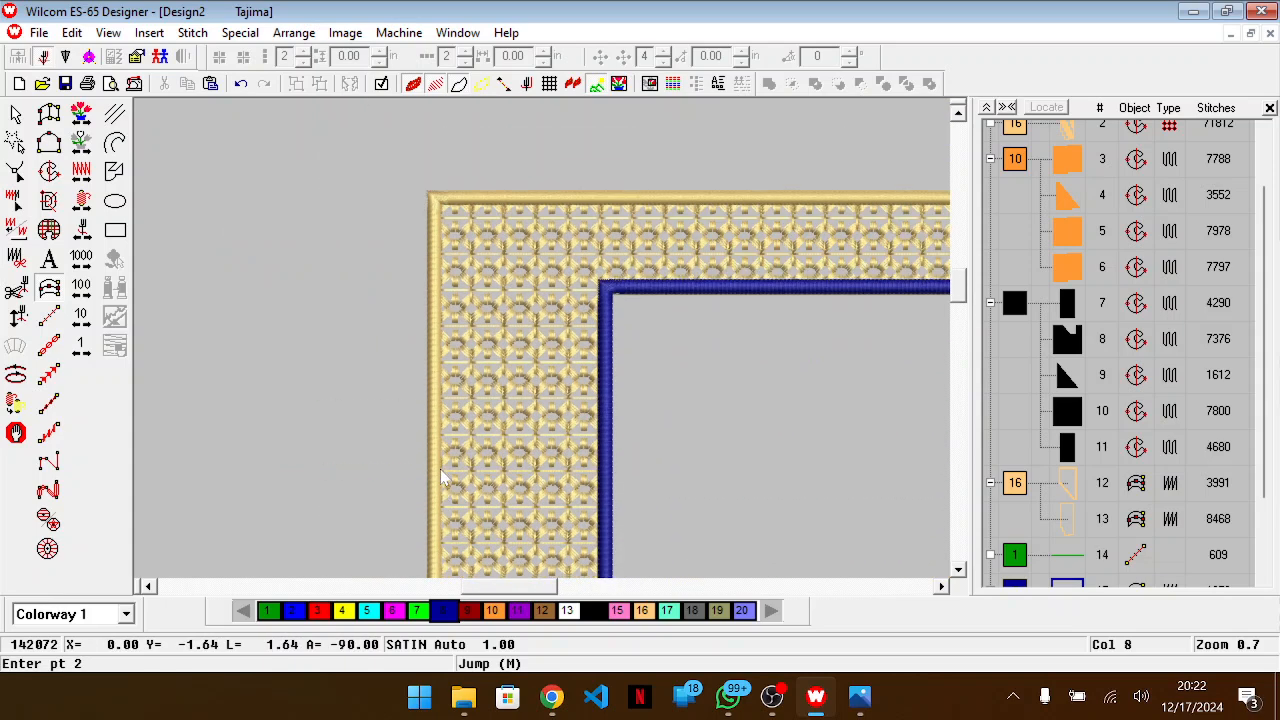
{"action": "left_click", "coordinate": [445, 208]}
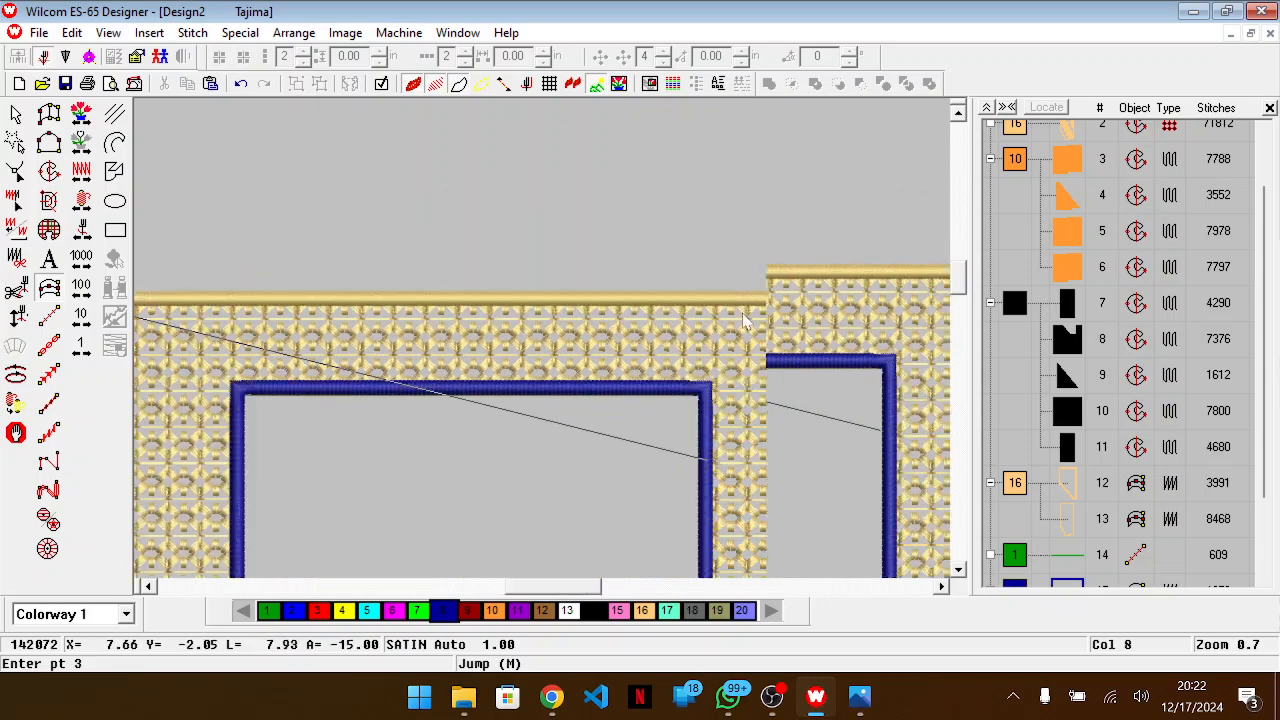
{"action": "left_click", "coordinate": [880, 302]}
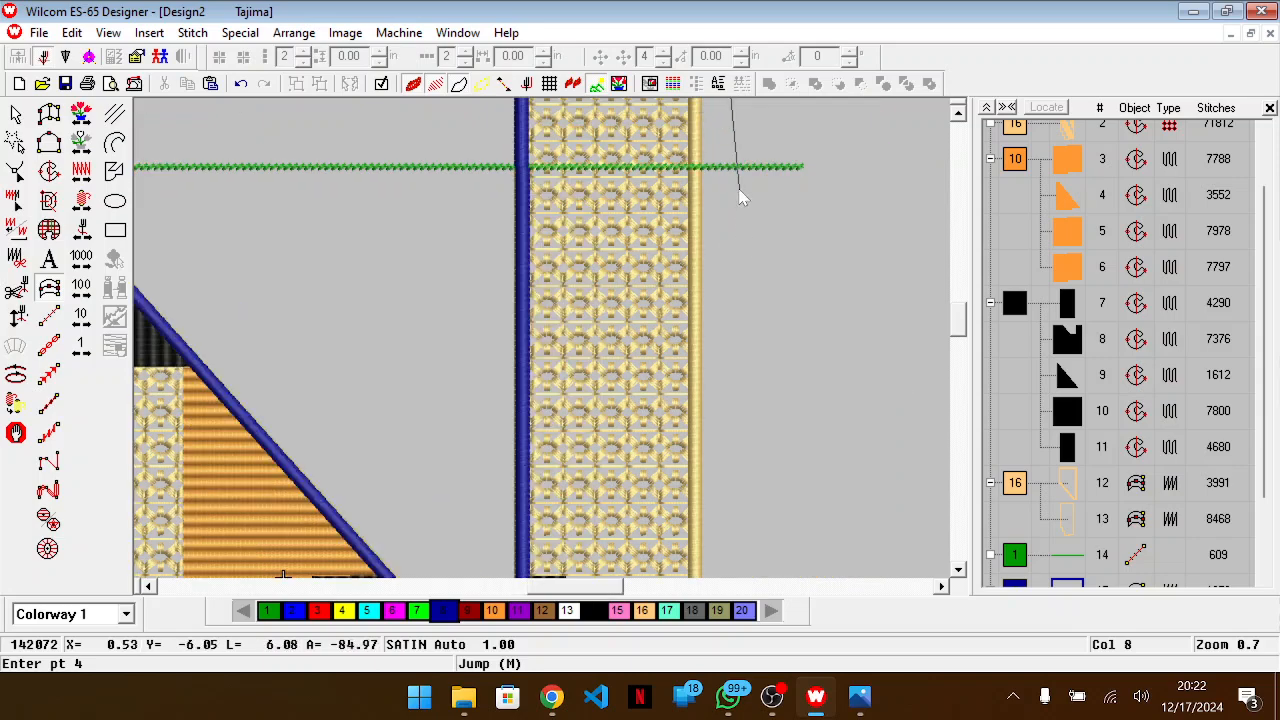
{"action": "left_click", "coordinate": [699, 172]}
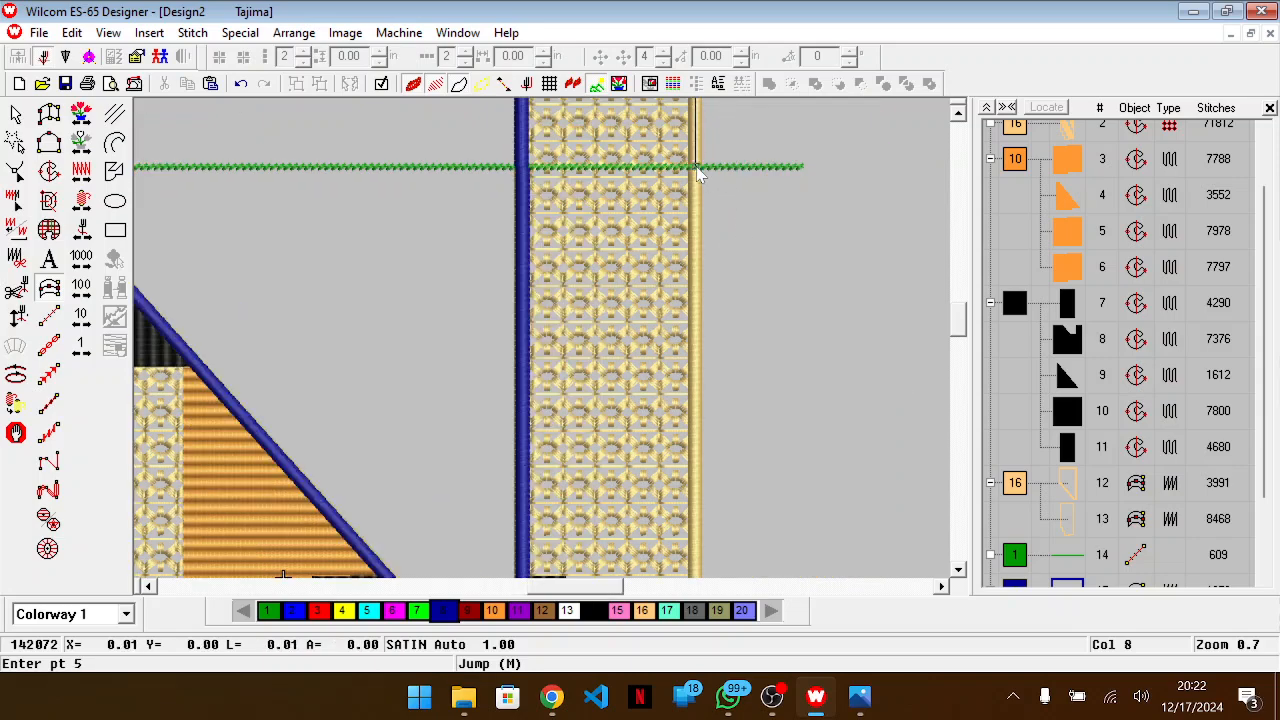
{"action": "key", "text": "Return"}
{"action": "key", "text": "Return"}
Start the outer border's lower part in colour 8 satin, down the right edge and around the step beside the lowest orange block, checking the kaftan photo
{"action": "left_click", "coordinate": [697, 168]}
{"action": "scroll", "coordinate": [697, 168], "scroll_direction": "down", "scroll_amount": 5}
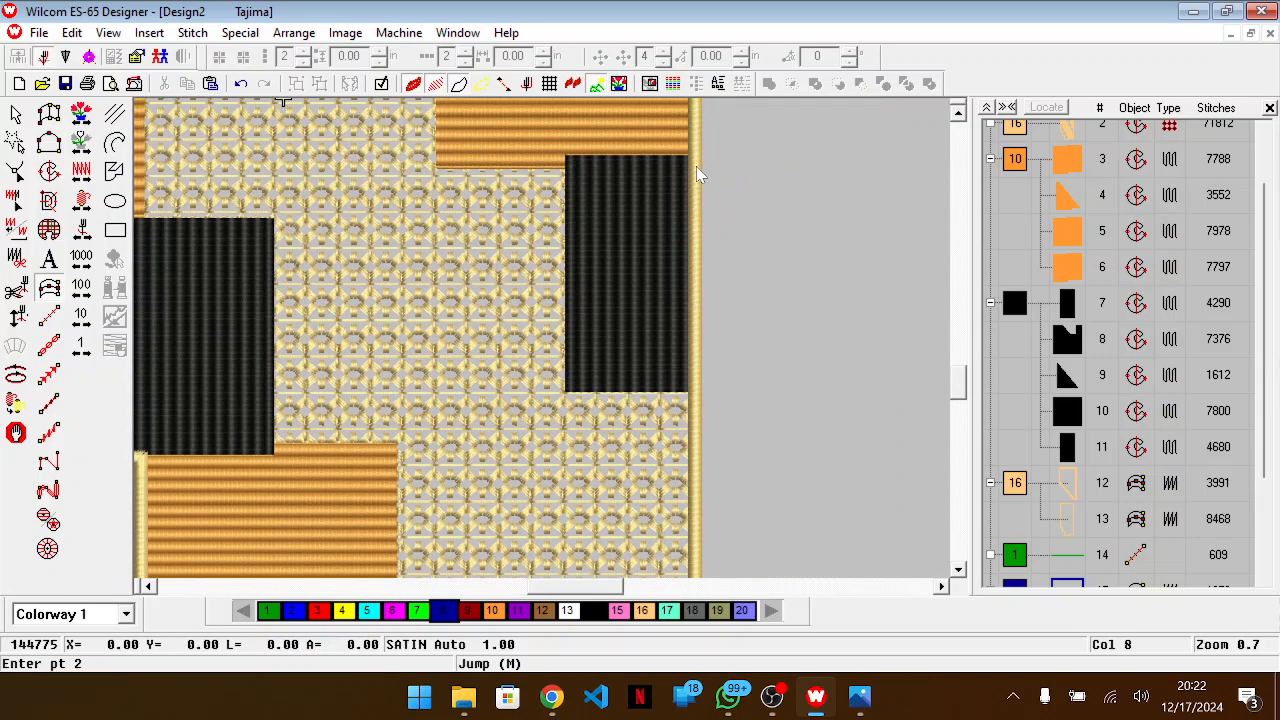
{"action": "scroll", "coordinate": [696, 166], "scroll_direction": "down", "scroll_amount": 5}
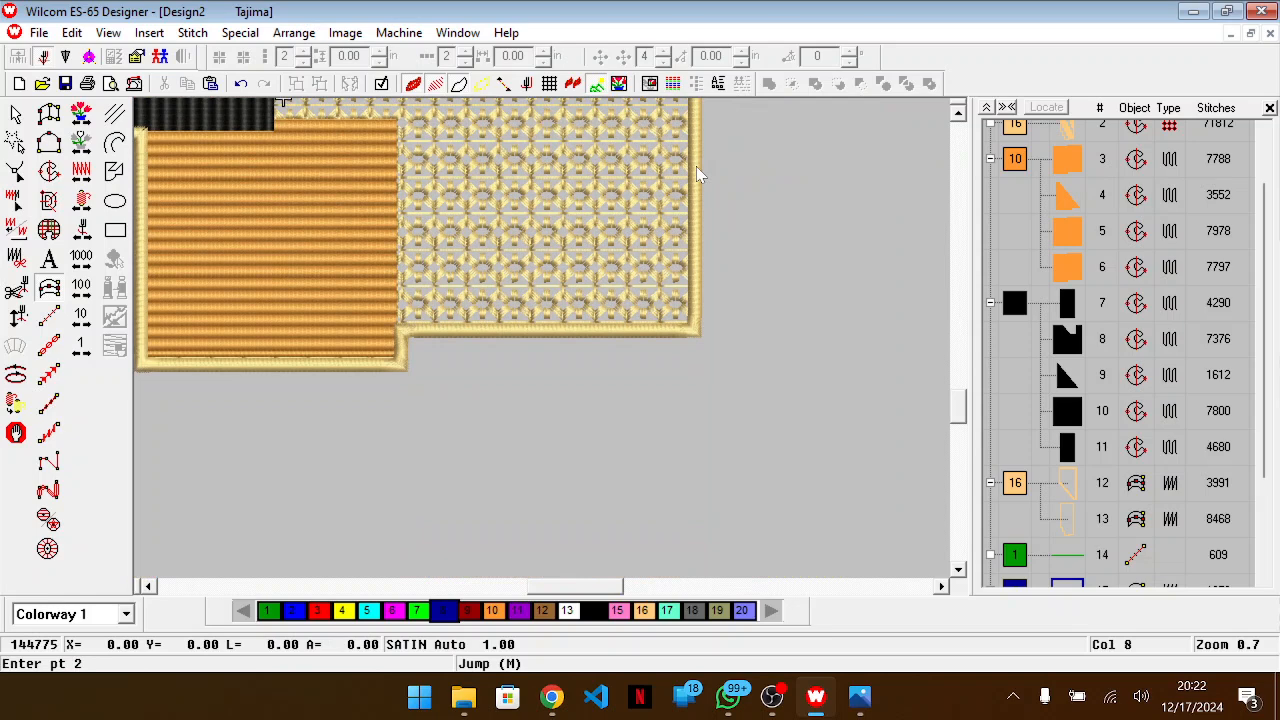
{"action": "left_click", "coordinate": [695, 328]}
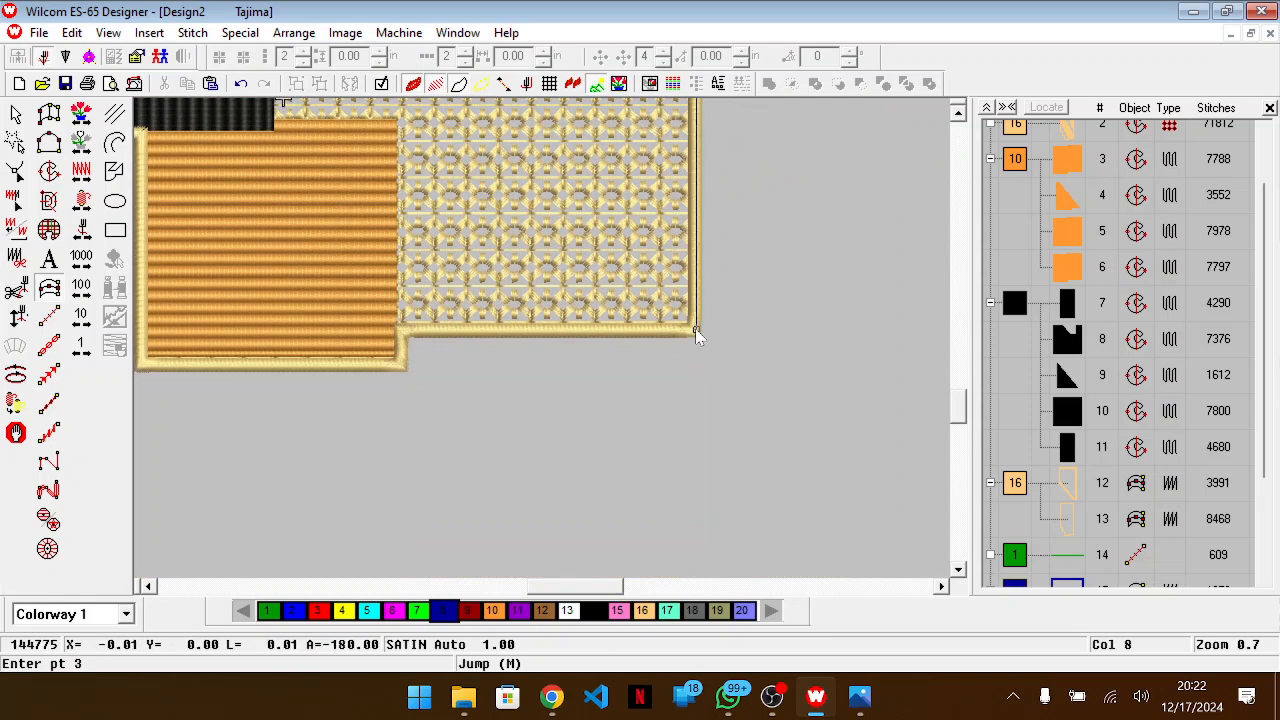
{"action": "left_click", "coordinate": [405, 337]}
{"action": "key", "text": "alt+Tab"}
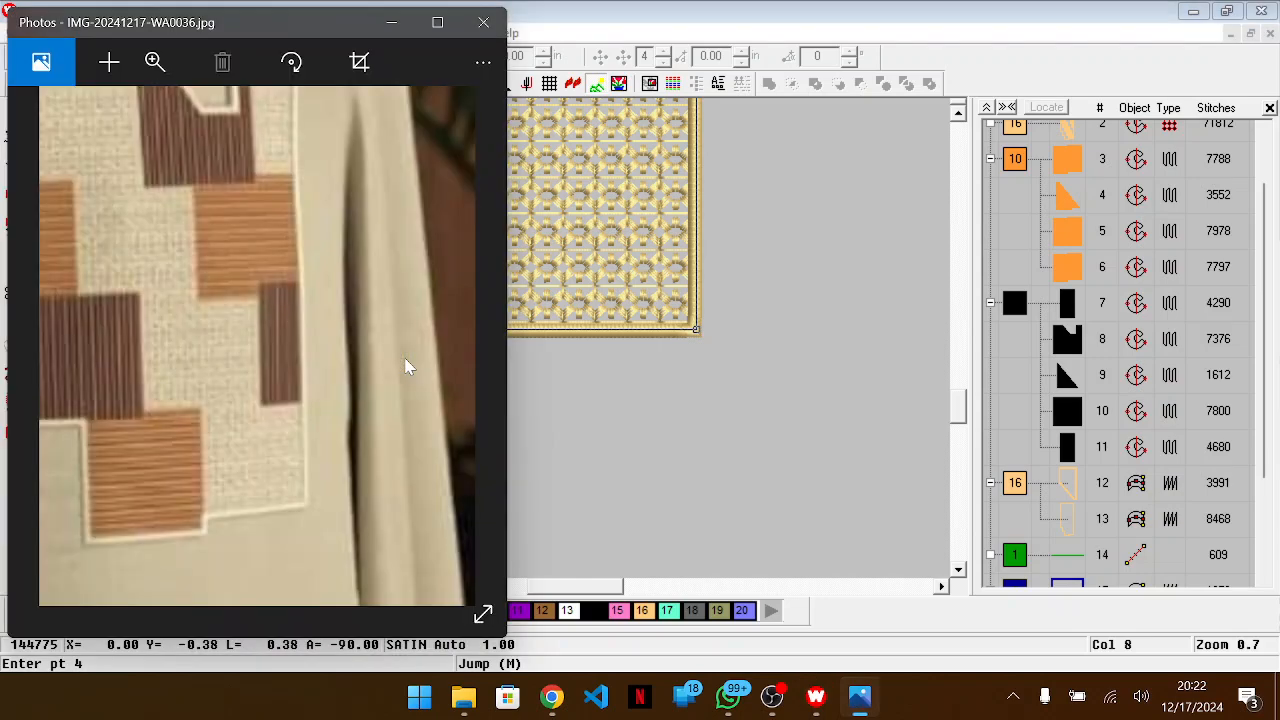
{"action": "key", "text": "alt+Tab"}
{"action": "key", "text": "BackSpace"}
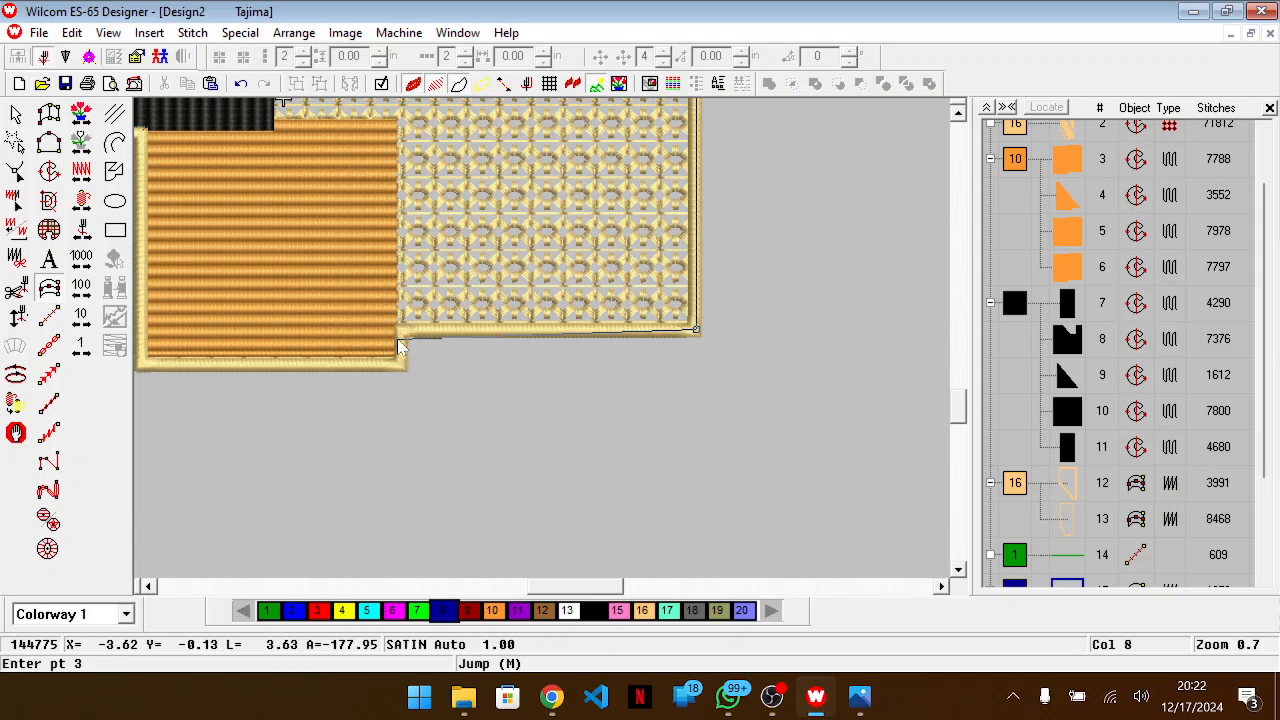
{"action": "left_click", "coordinate": [401, 330]}
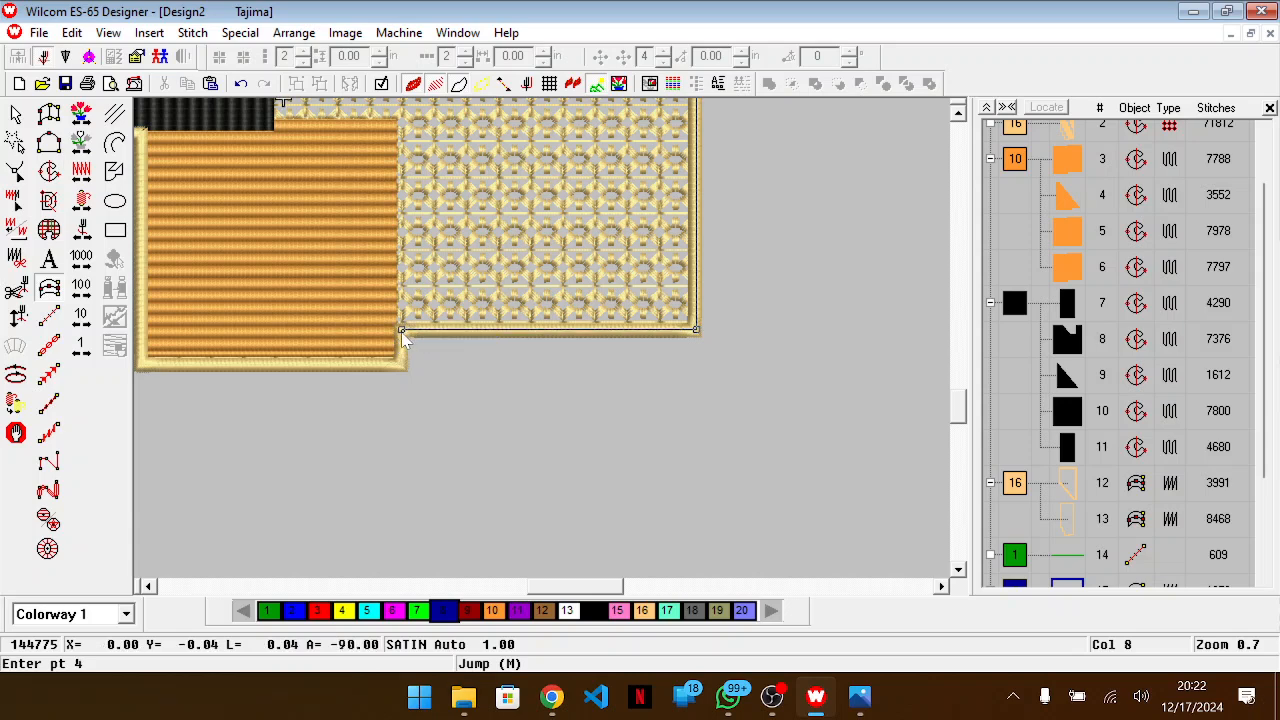
{"action": "left_click", "coordinate": [402, 366]}
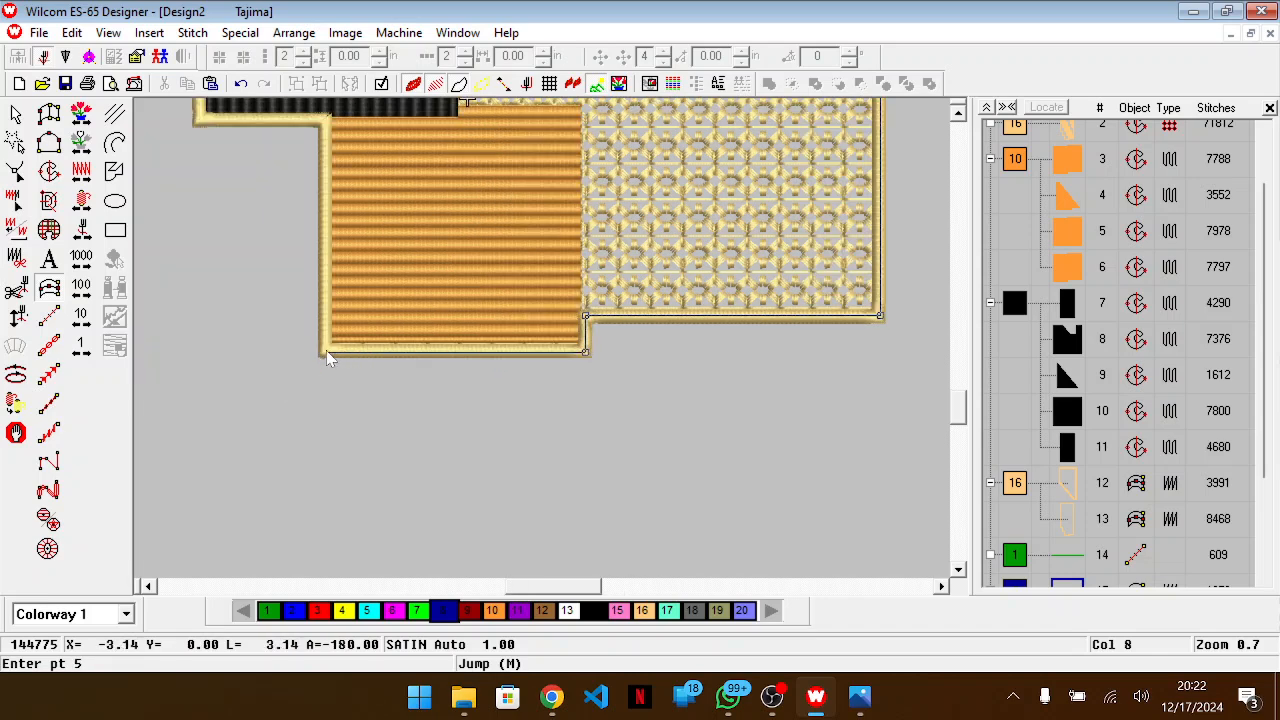
Continue the lower outer border around the lowest orange block and up the stepped left edge, finishing it at the green line
{"action": "left_click", "coordinate": [322, 353]}
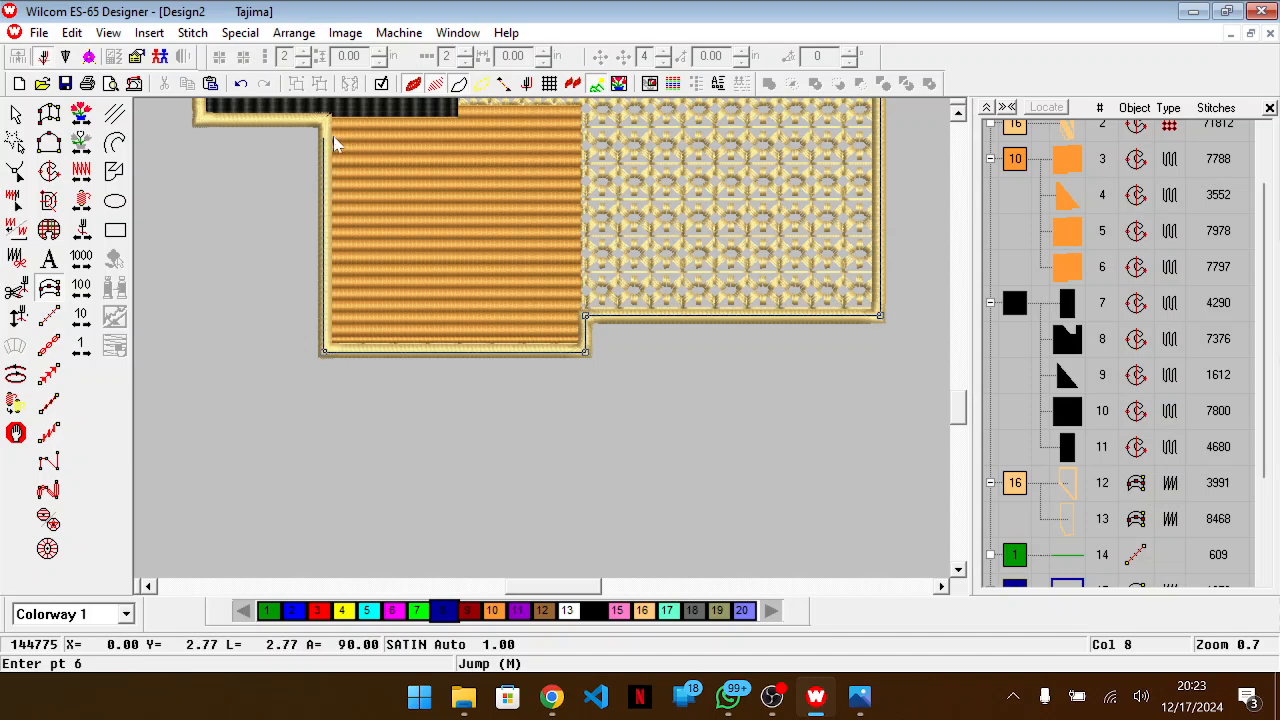
{"action": "left_click", "coordinate": [432, 226]}
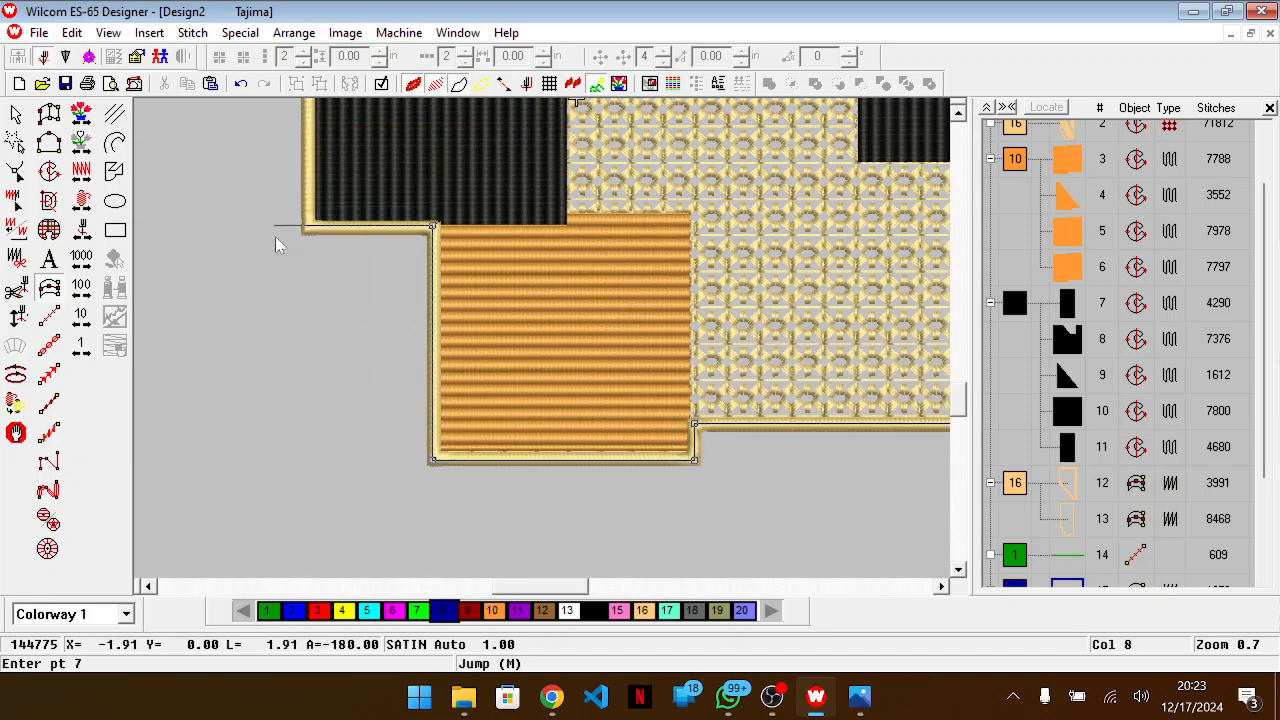
{"action": "key", "text": "BackSpace"}
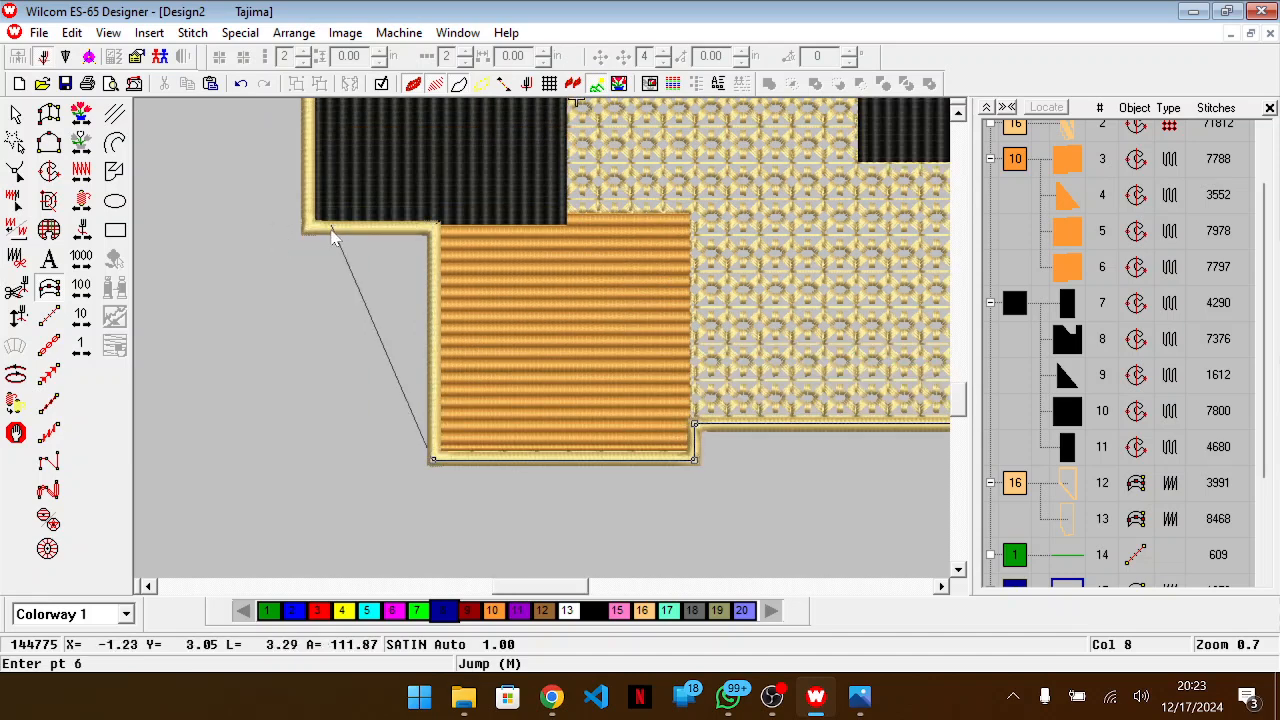
{"action": "left_click", "coordinate": [432, 227]}
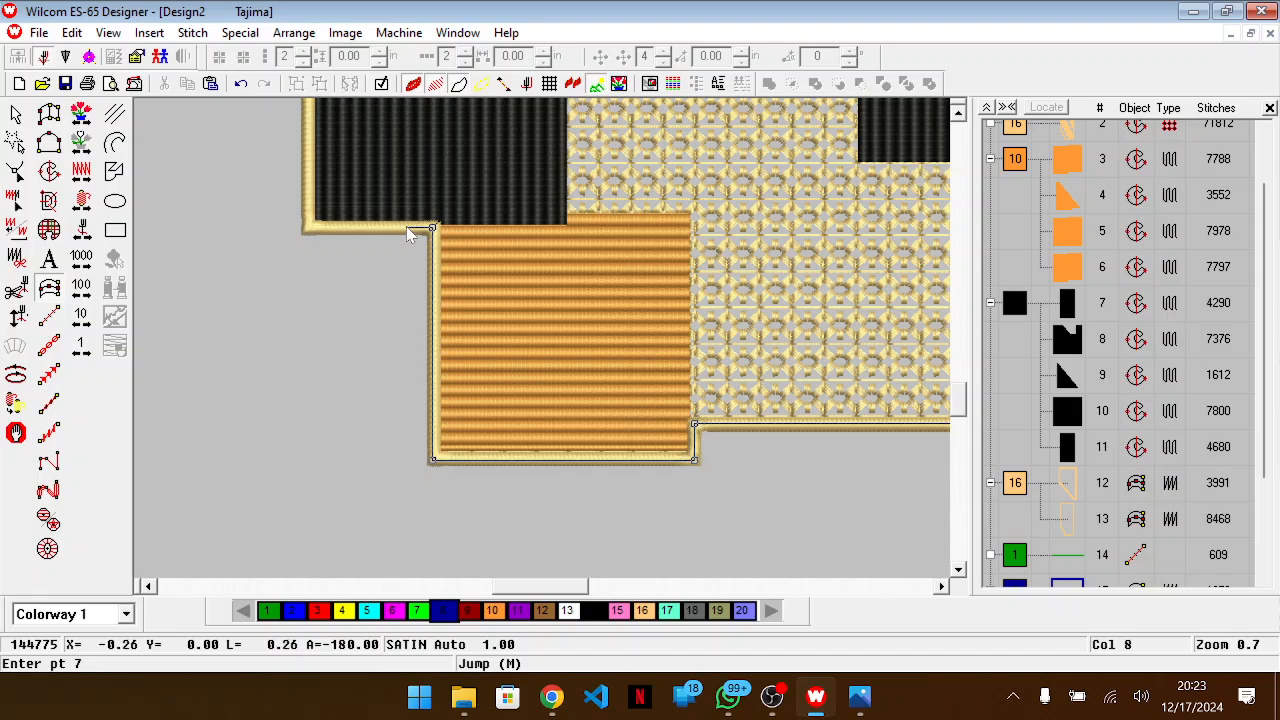
{"action": "left_click", "coordinate": [306, 227]}
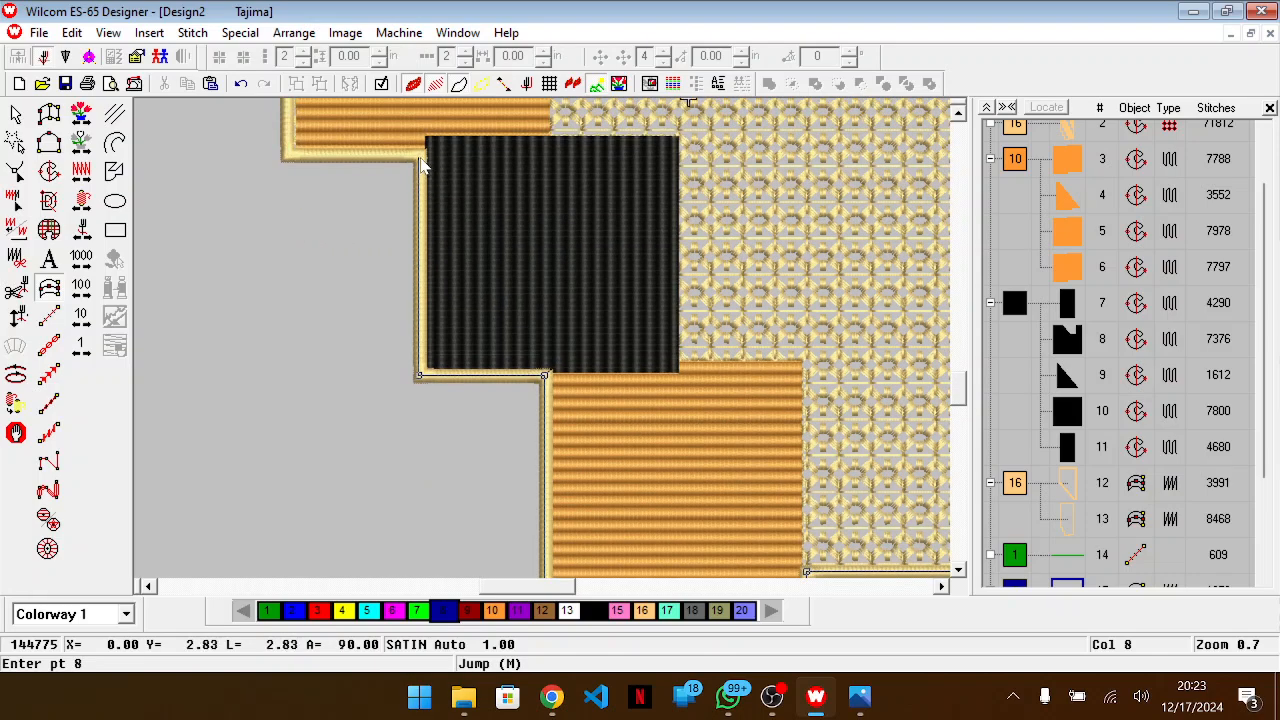
{"action": "left_click", "coordinate": [421, 157]}
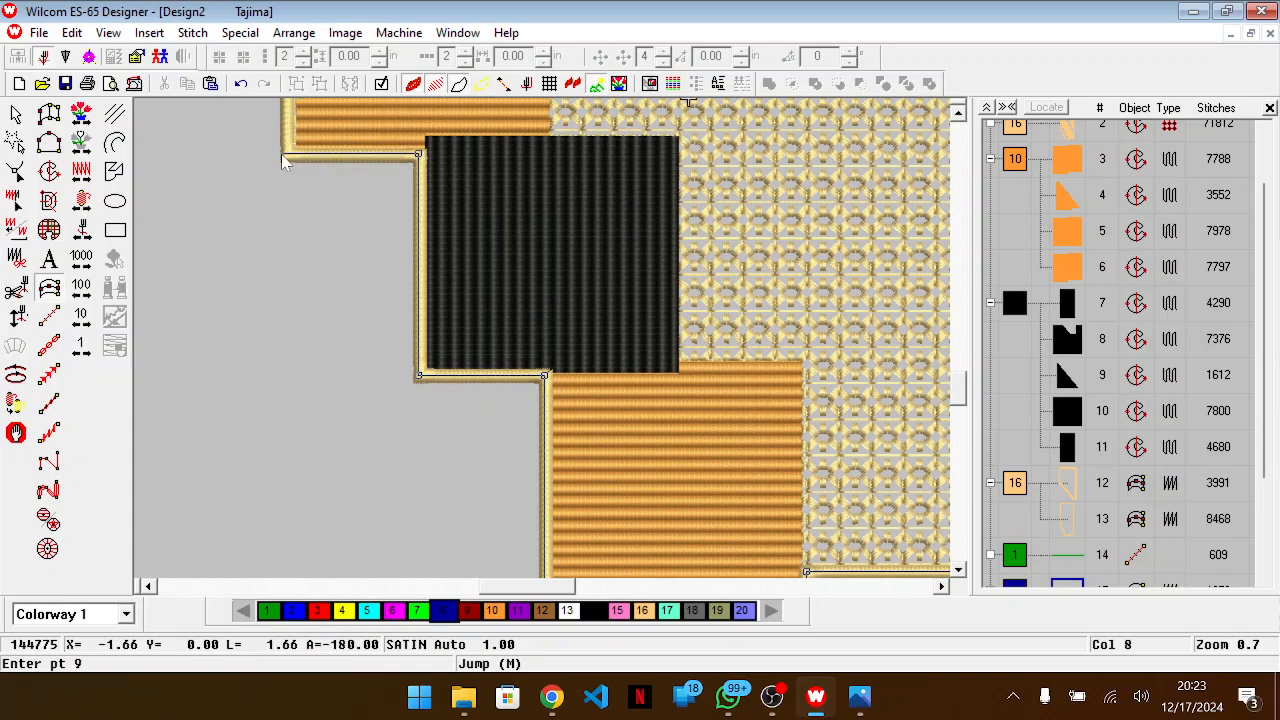
{"action": "left_click", "coordinate": [288, 156]}
{"action": "scroll", "coordinate": [288, 162], "scroll_direction": "up", "scroll_amount": 20}
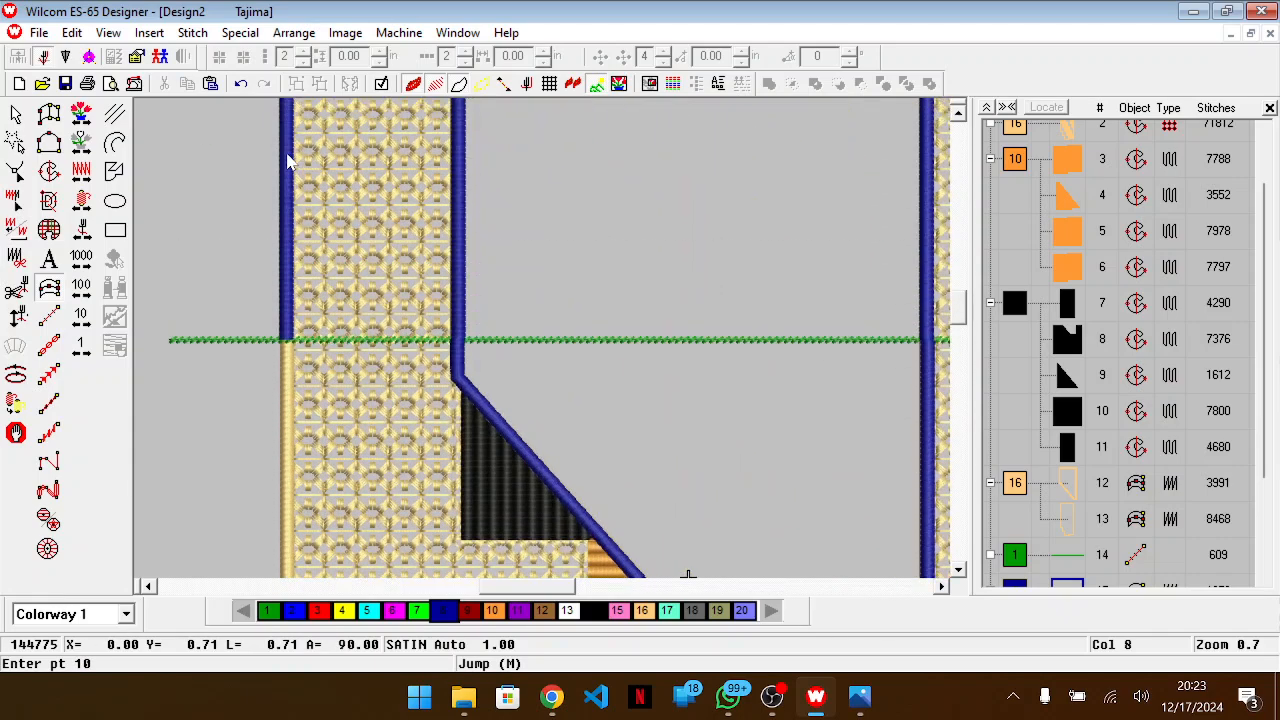
{"action": "left_click", "coordinate": [287, 341]}
{"action": "key", "text": "Return"}
{"action": "key", "text": "Return"}
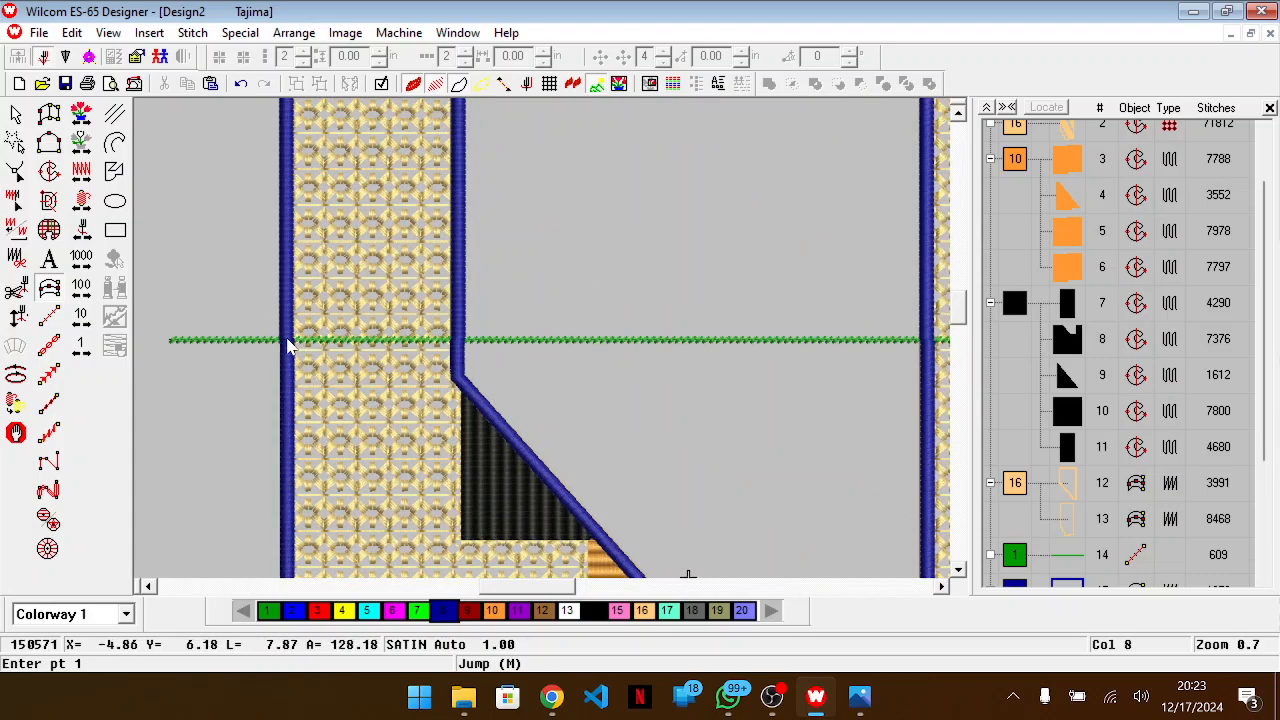
{"action": "scroll", "coordinate": [360, 394], "scroll_direction": "down", "scroll_amount": 5}
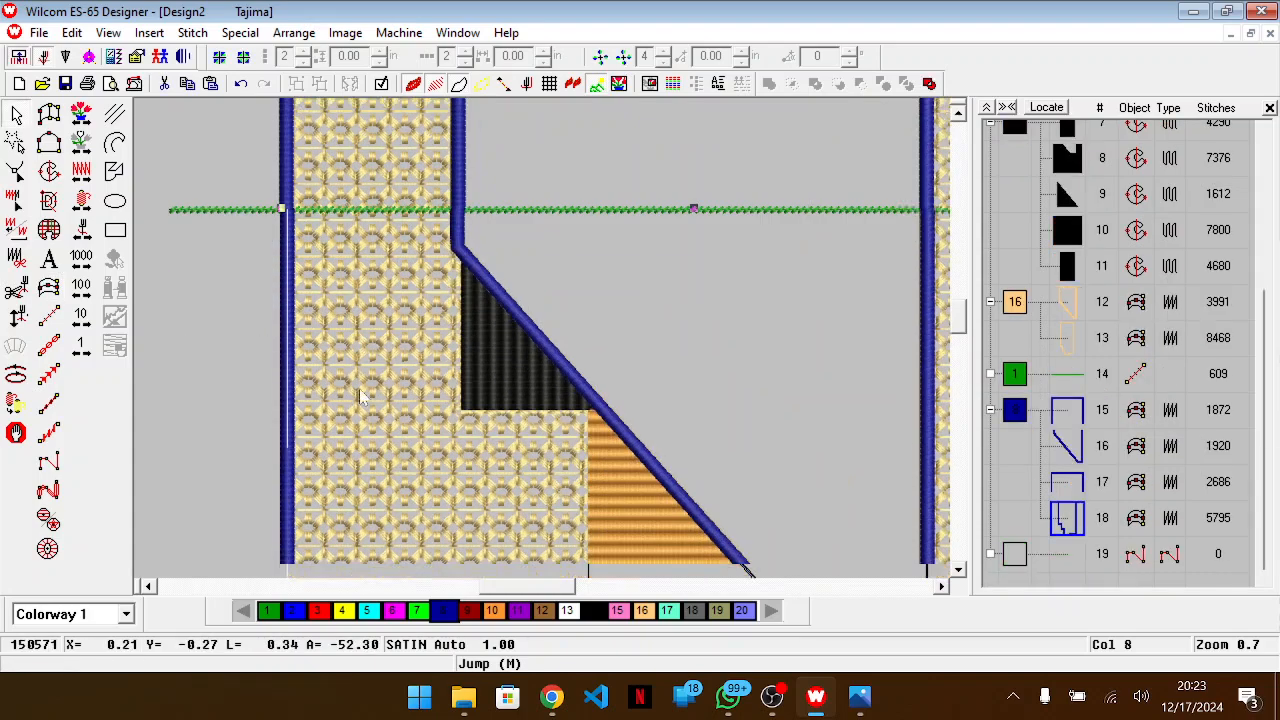
Save the design in the Wilcom designs folder as an EMB file named IMX tn-cut
{"action": "left_click_drag", "start_coordinate": [283, 383], "coordinate": [281, 383]}
{"action": "scroll", "coordinate": [282, 383], "scroll_direction": "up", "scroll_amount": 5}
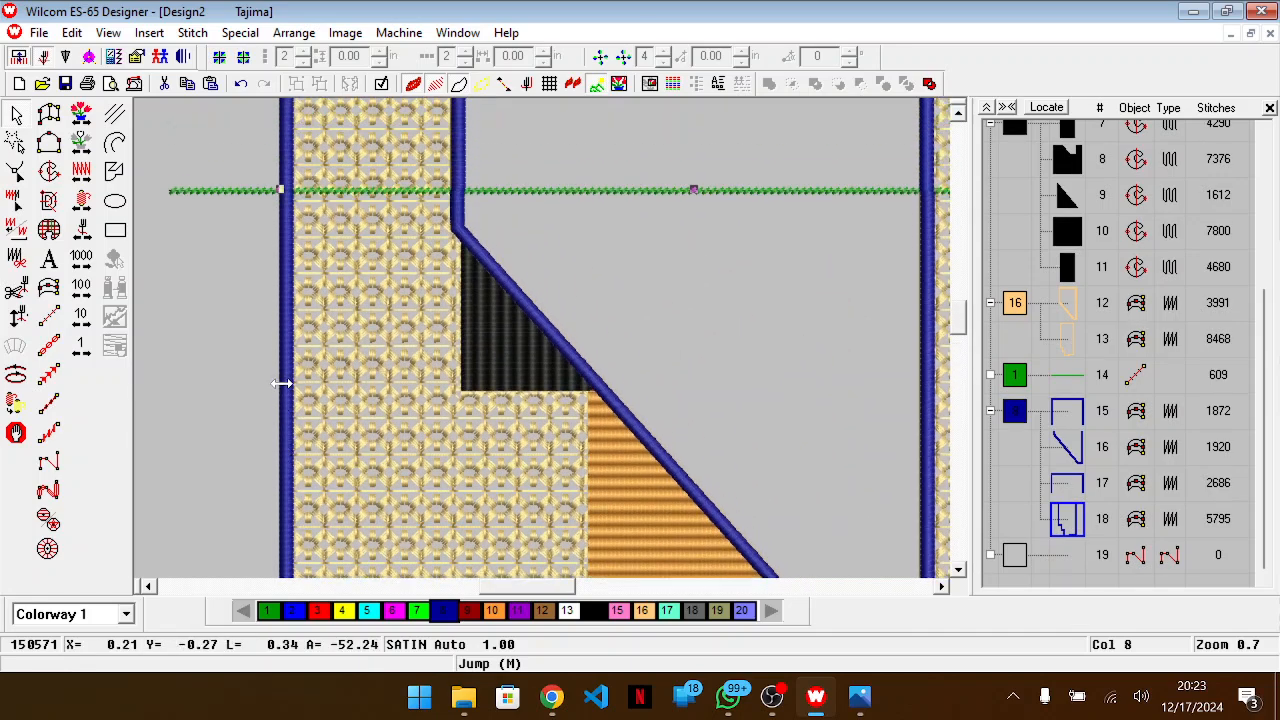
{"action": "key", "text": "shift+z"}
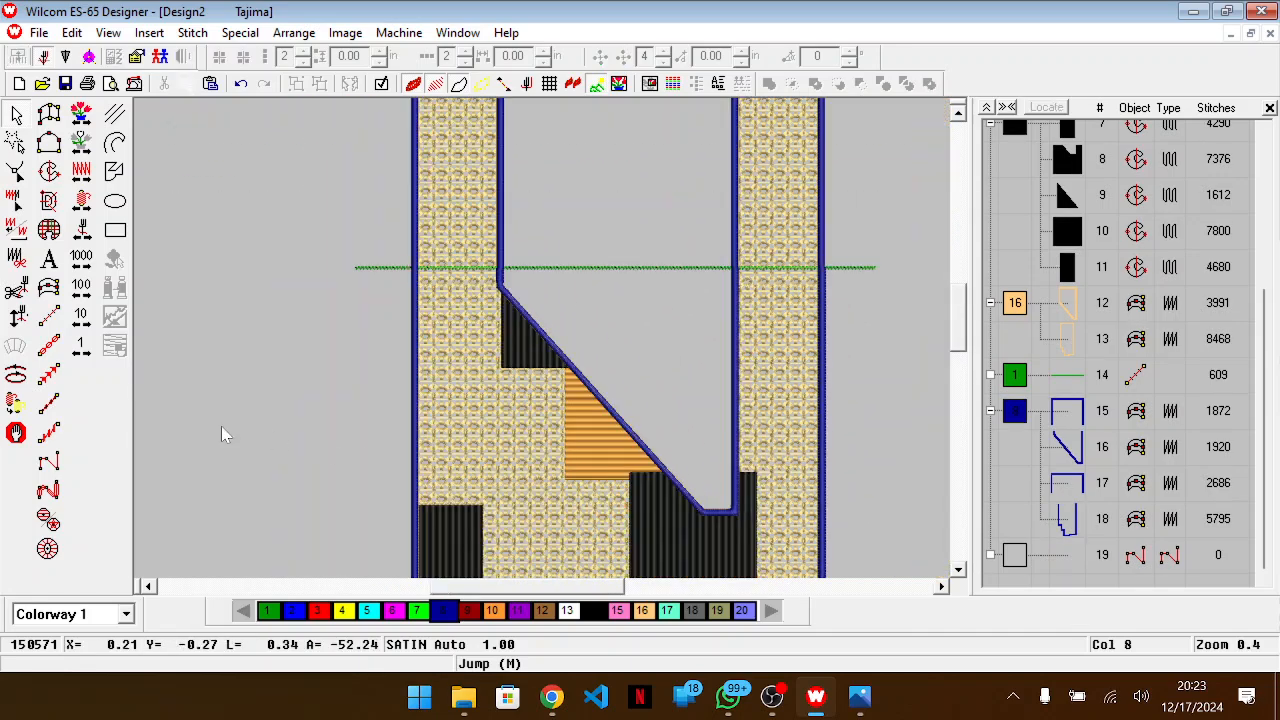
{"action": "key", "text": "shift+z"}
{"action": "key", "text": "ctrl+s"}
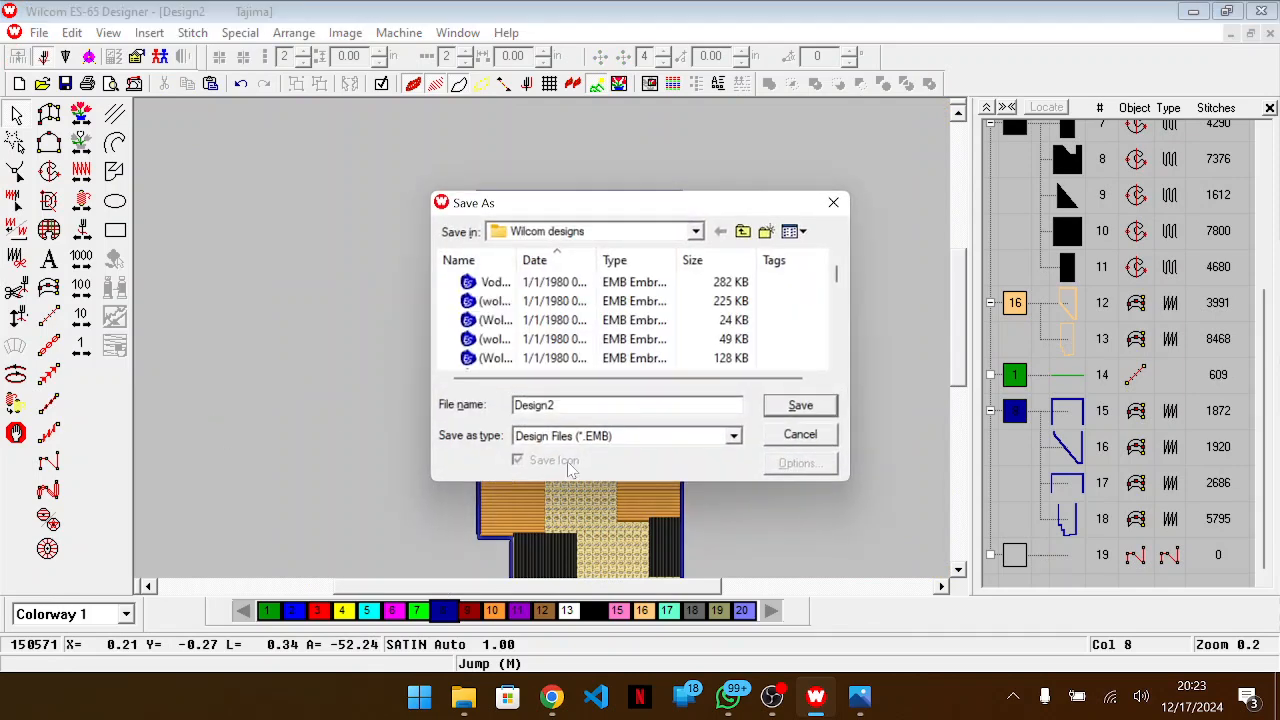
{"action": "type", "text": "IM"}
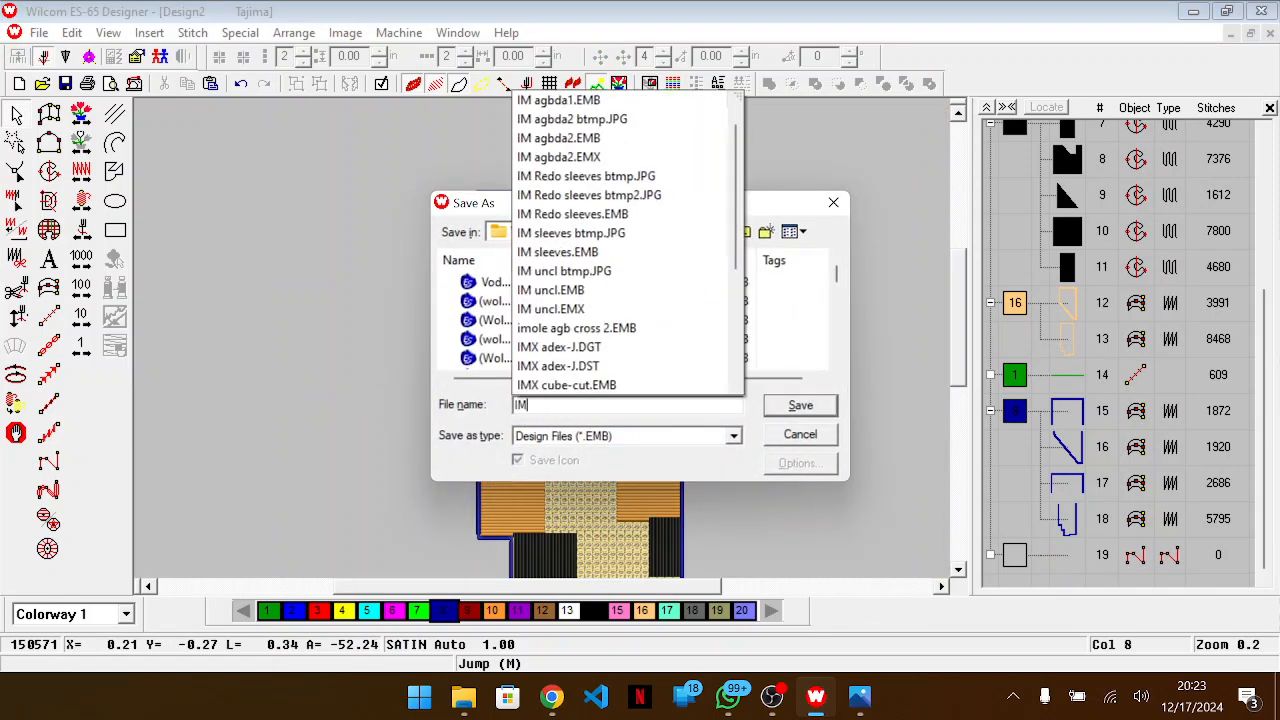
{"action": "type", "text": "X tn-"}
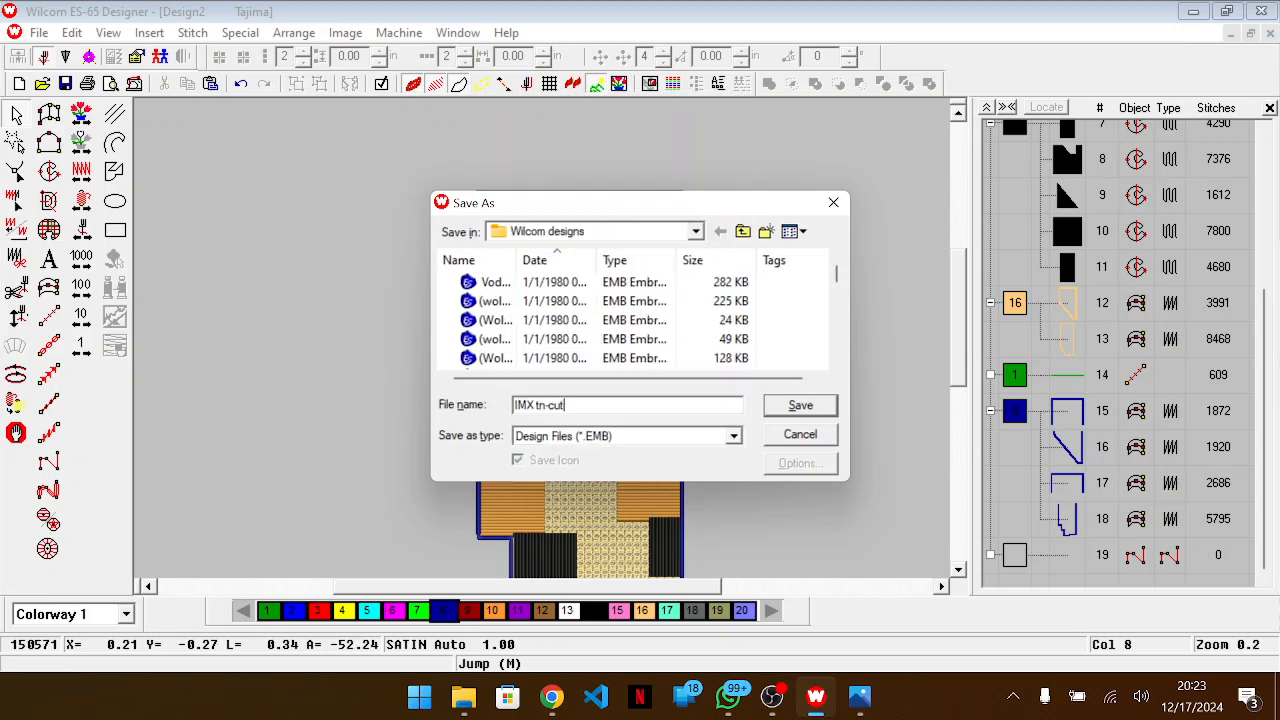
{"action": "type", "text": "cut"}
{"action": "key", "text": "Return"}
Split the colour 16 patterned fill into upper and lower parts along the green line
{"action": "scroll", "coordinate": [670, 335], "scroll_direction": "up", "scroll_amount": 1}
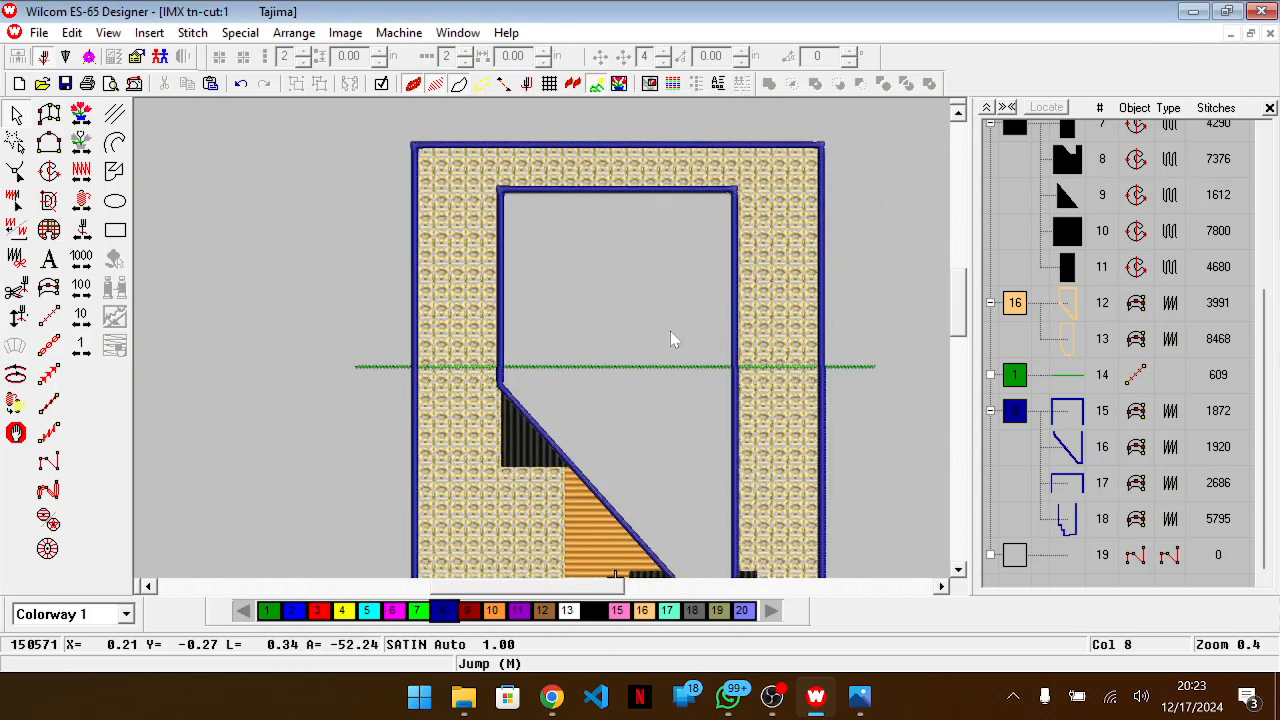
{"action": "scroll", "coordinate": [660, 340], "scroll_direction": "up", "scroll_amount": 1}
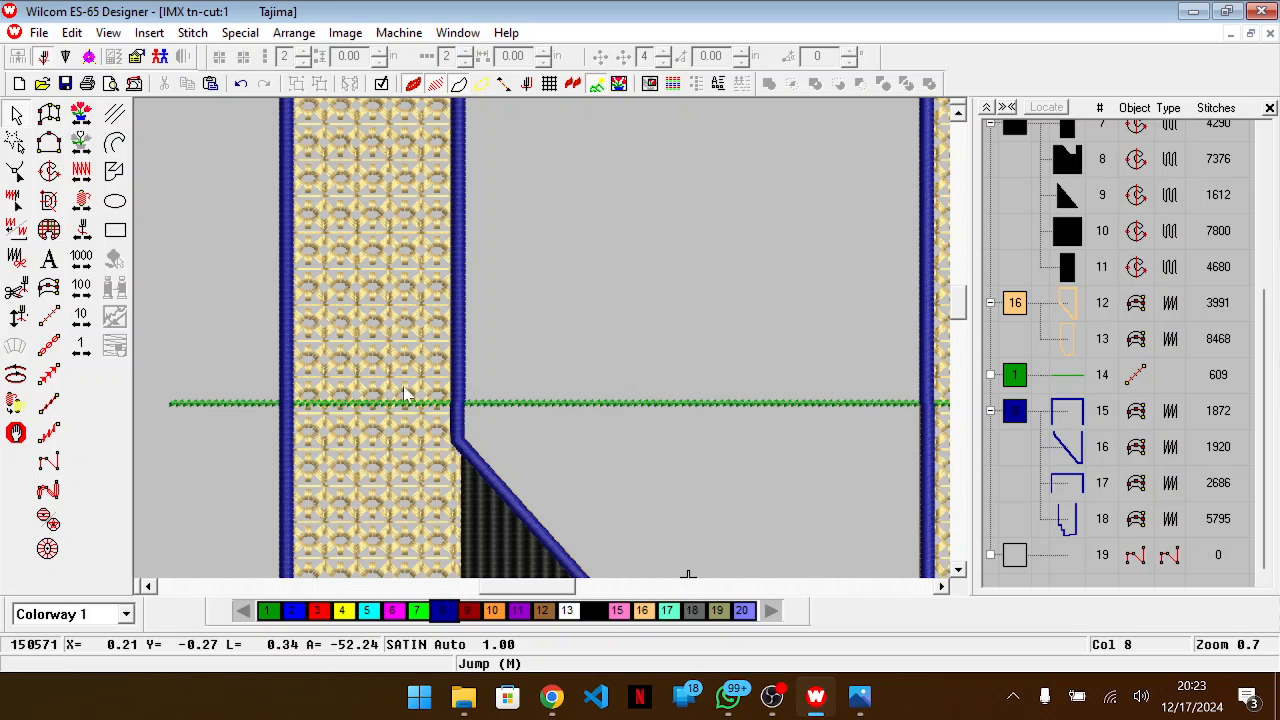
{"action": "scroll", "coordinate": [1098, 268], "scroll_direction": "up", "scroll_amount": 3}
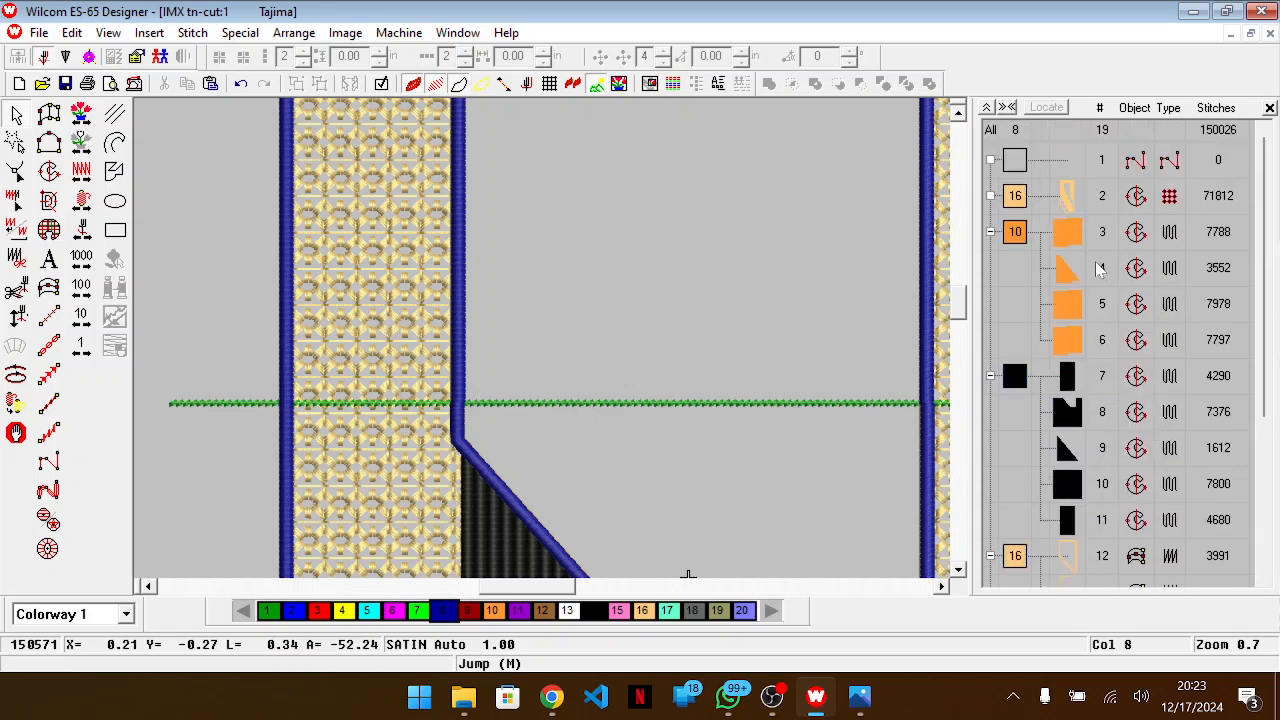
{"action": "left_click", "coordinate": [1078, 197]}
{"action": "scroll", "coordinate": [1090, 300], "scroll_direction": "down", "scroll_amount": 3}
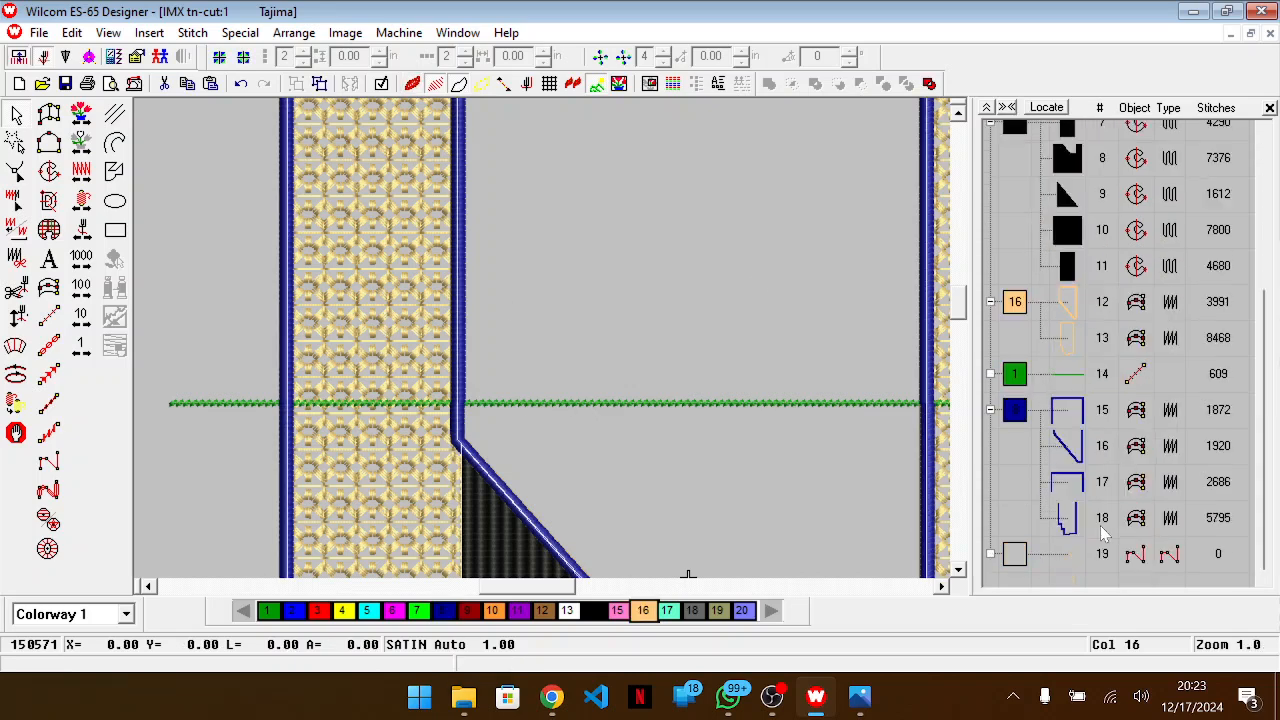
{"action": "left_click", "coordinate": [1071, 376]}
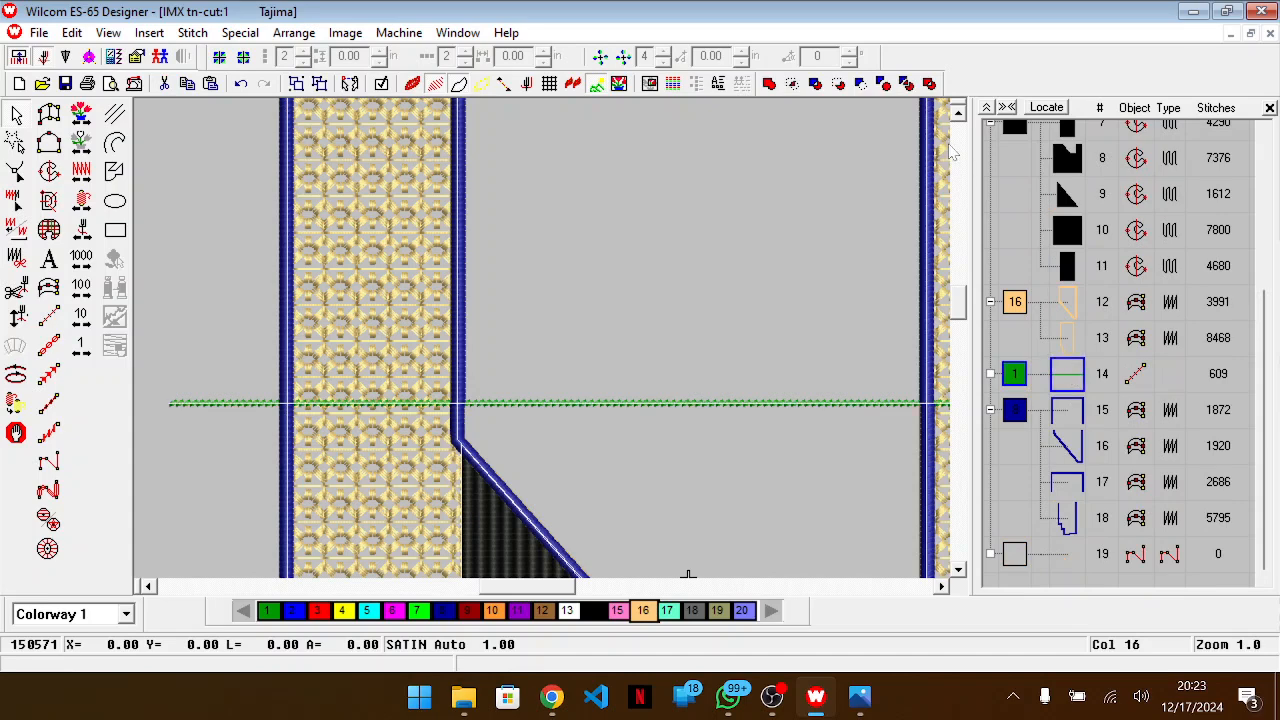
{"action": "left_click", "coordinate": [907, 87]}
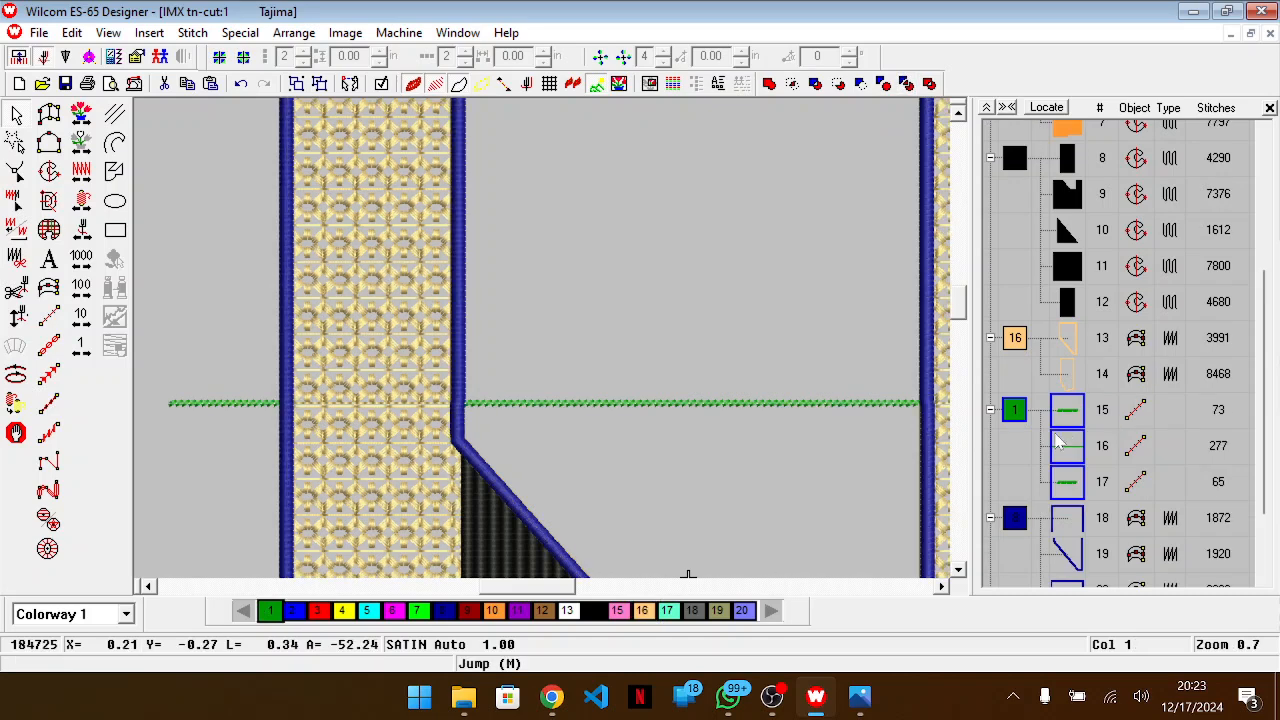
{"action": "key", "text": "Escape"}
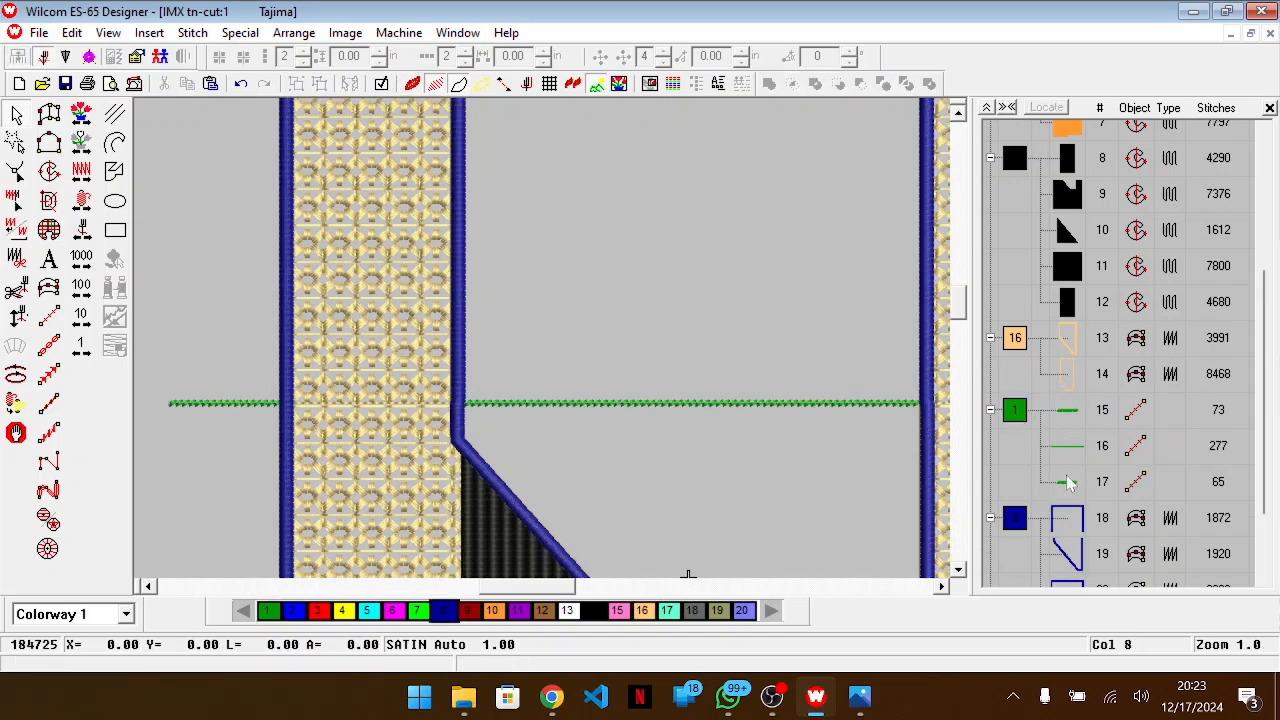
Delete all the green colour 1 line segments used as the dividing line
{"action": "scroll", "coordinate": [1035, 283], "scroll_direction": "up", "scroll_amount": 3}
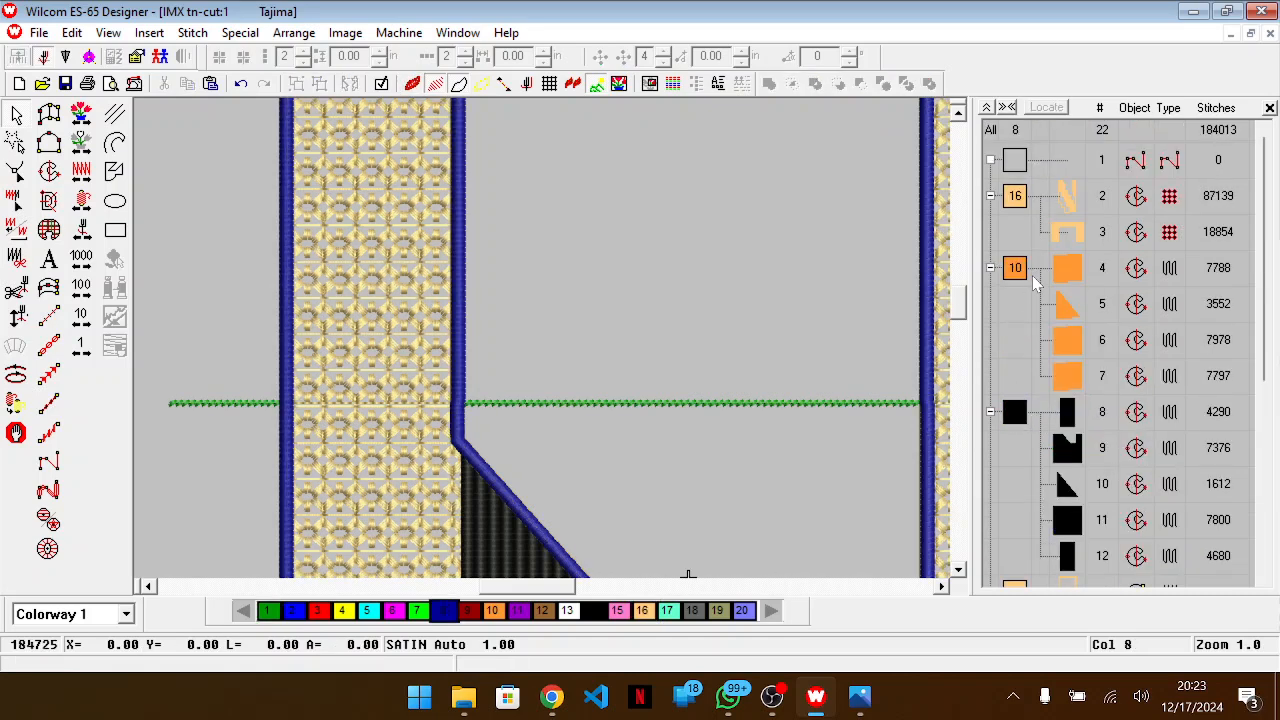
{"action": "scroll", "coordinate": [1085, 200], "scroll_direction": "down", "scroll_amount": 3}
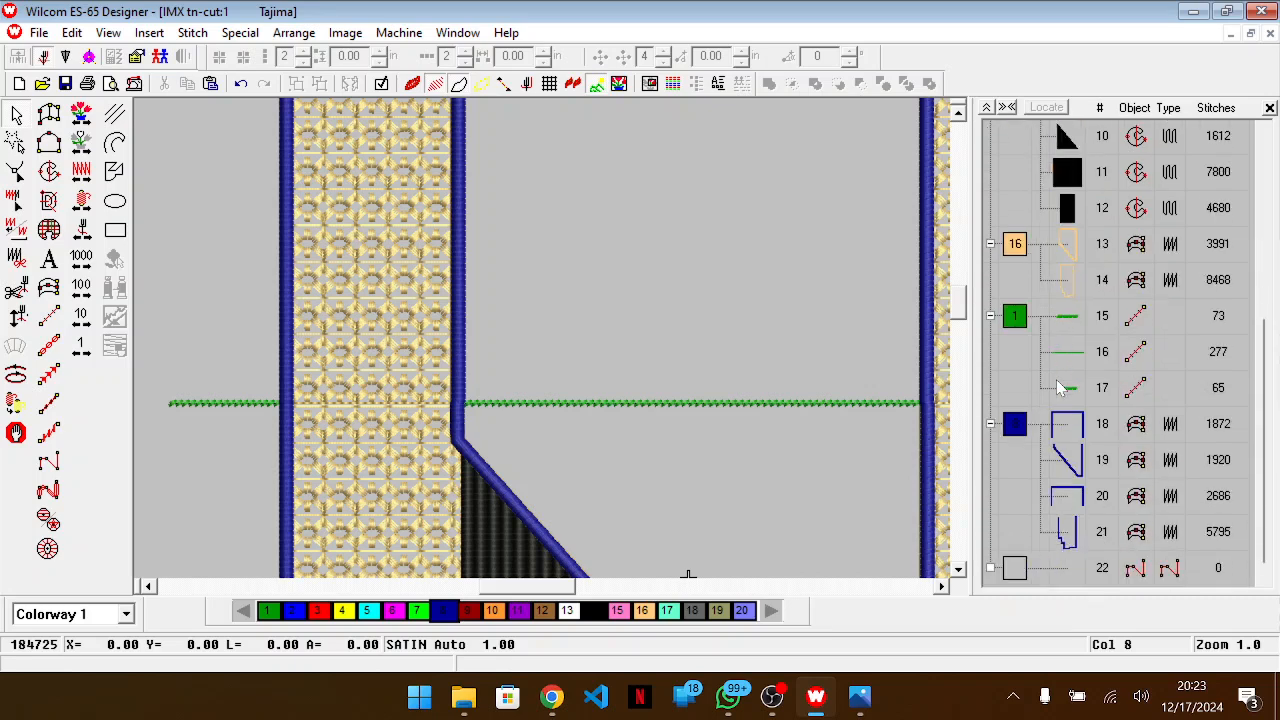
{"action": "left_click", "coordinate": [1018, 318]}
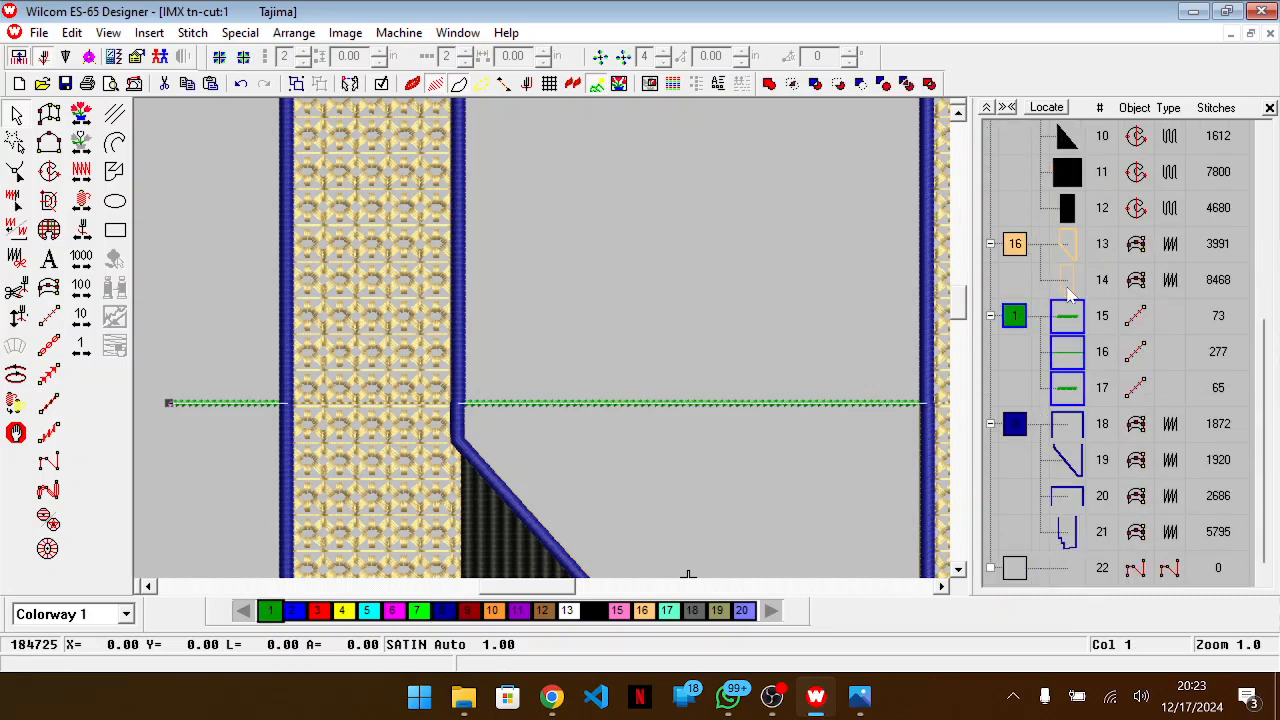
{"action": "key", "text": "Delete"}
Select the upper neckline fill with its blue borders and move it straight up, leaving a gap above the lower part
{"action": "scroll", "coordinate": [1035, 194], "scroll_direction": "up", "scroll_amount": 3}
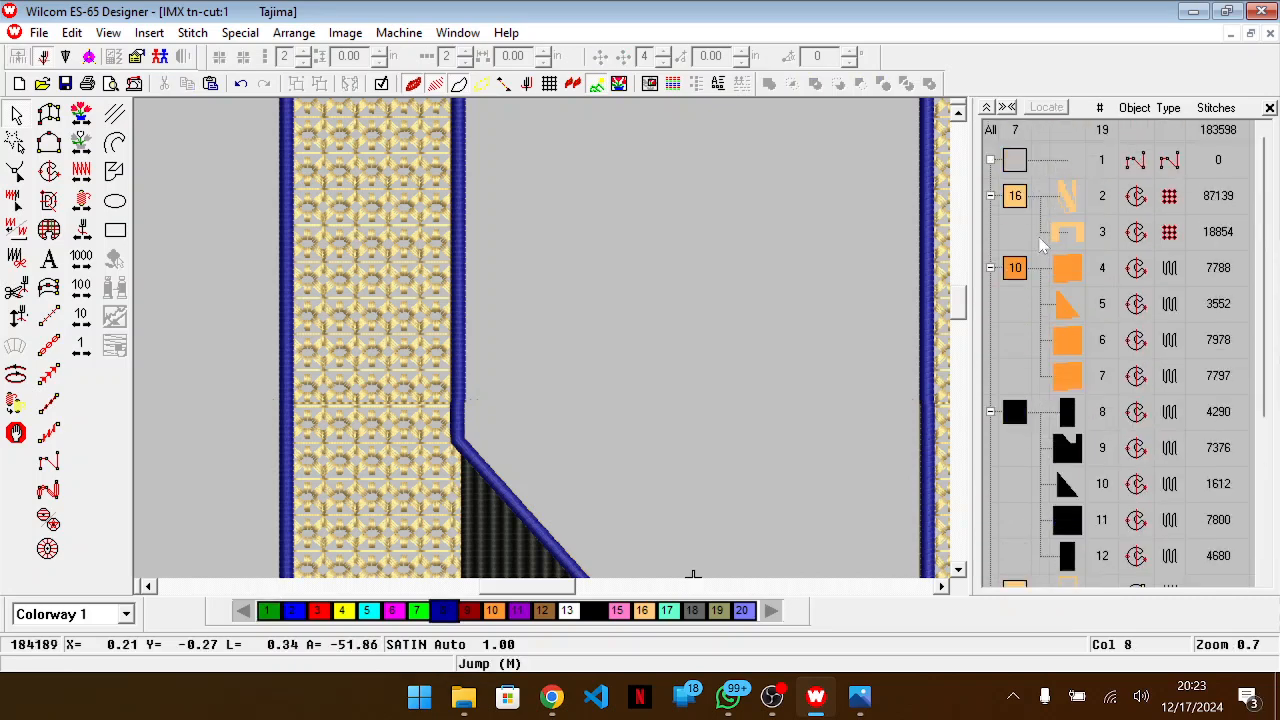
{"action": "scroll", "coordinate": [792, 280], "scroll_direction": "down", "scroll_amount": 3}
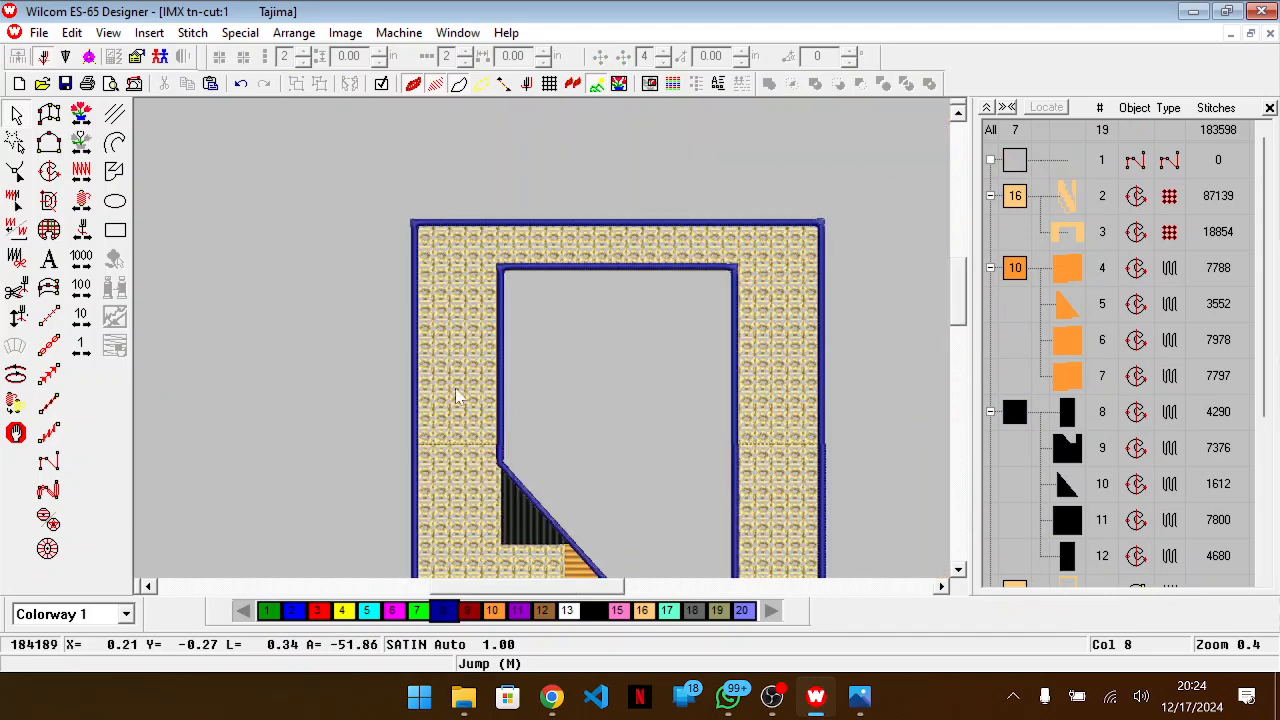
{"action": "left_click_drag", "start_coordinate": [392, 410], "coordinate": [334, 455]}
{"action": "key", "text": "Up"}
{"action": "key", "text": "Up"}
{"action": "key", "text": "Up"}
{"action": "key", "text": "Up"}
{"action": "key", "text": "Up"}
{"action": "key", "text": "Up"}
{"action": "key", "text": "Up"}
{"action": "key", "text": "Up"}
{"action": "key", "text": "Up"}
{"action": "key", "text": "Up"}
{"action": "key", "text": "Up"}
{"action": "key", "text": "Up"}
{"action": "key", "text": "Up"}
{"action": "key", "text": "Up"}
{"action": "key", "text": "Up"}
{"action": "key", "text": "Up"}
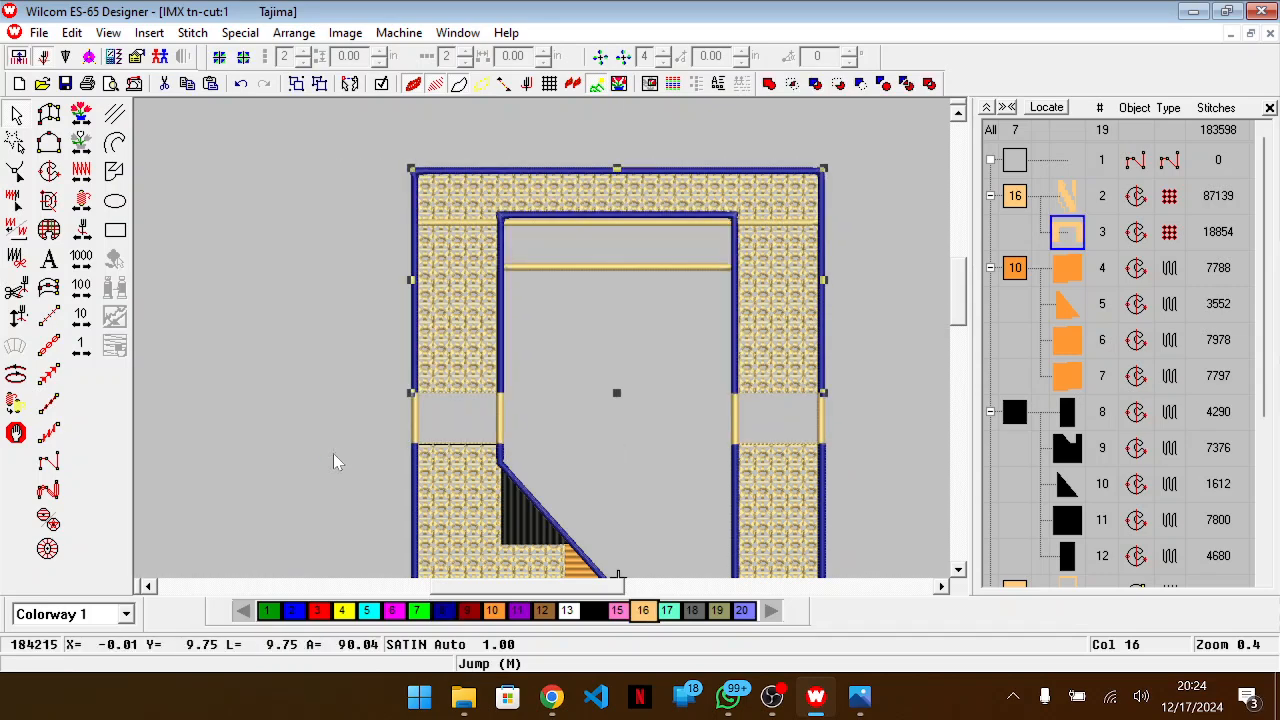
Delete the two original colour 16 satin borders that span the gap between the upper and lower parts
{"action": "left_click", "coordinate": [897, 412]}
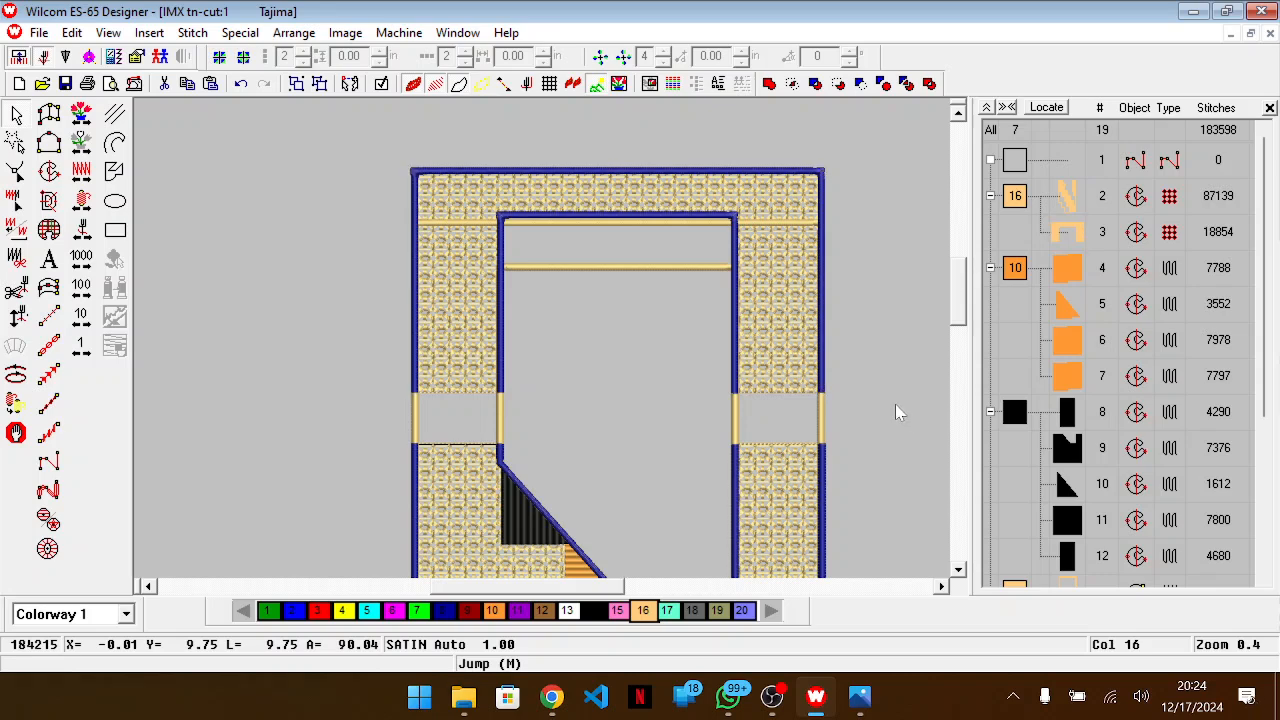
{"action": "left_click", "coordinate": [740, 420]}
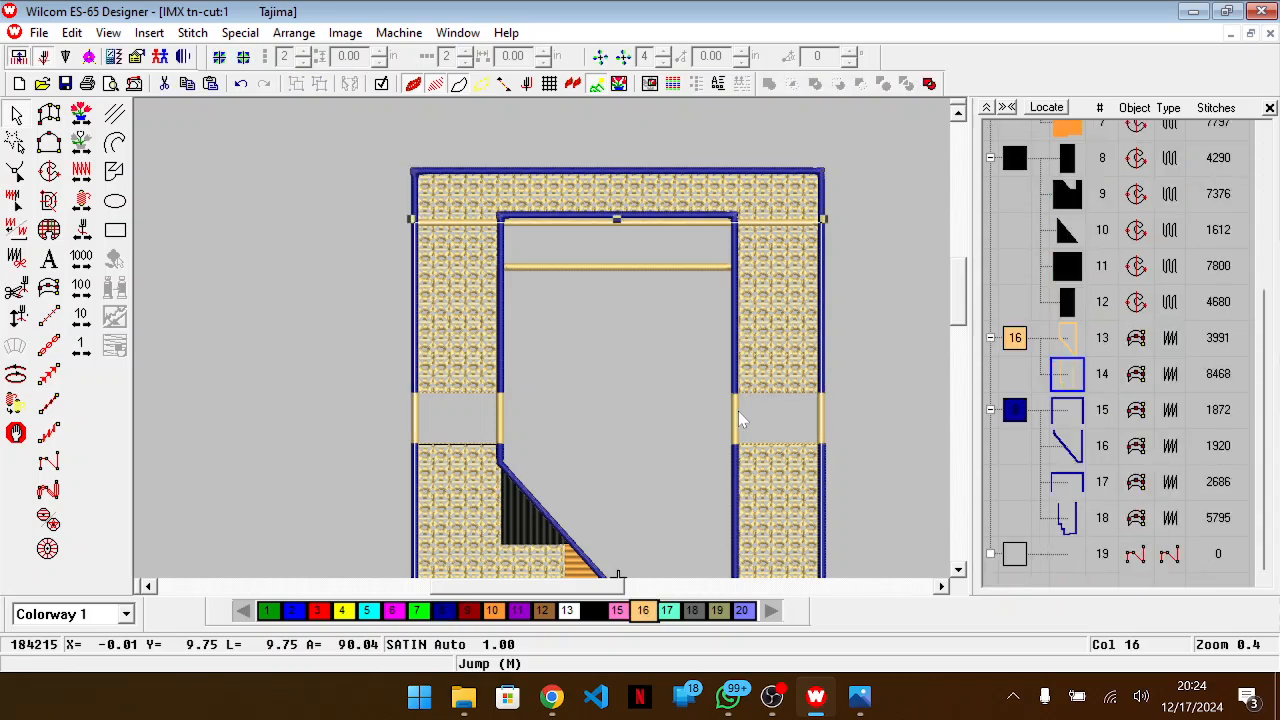
{"action": "key", "text": "Delete"}
{"action": "left_click", "coordinate": [740, 420]}
{"action": "key", "text": "Delete"}
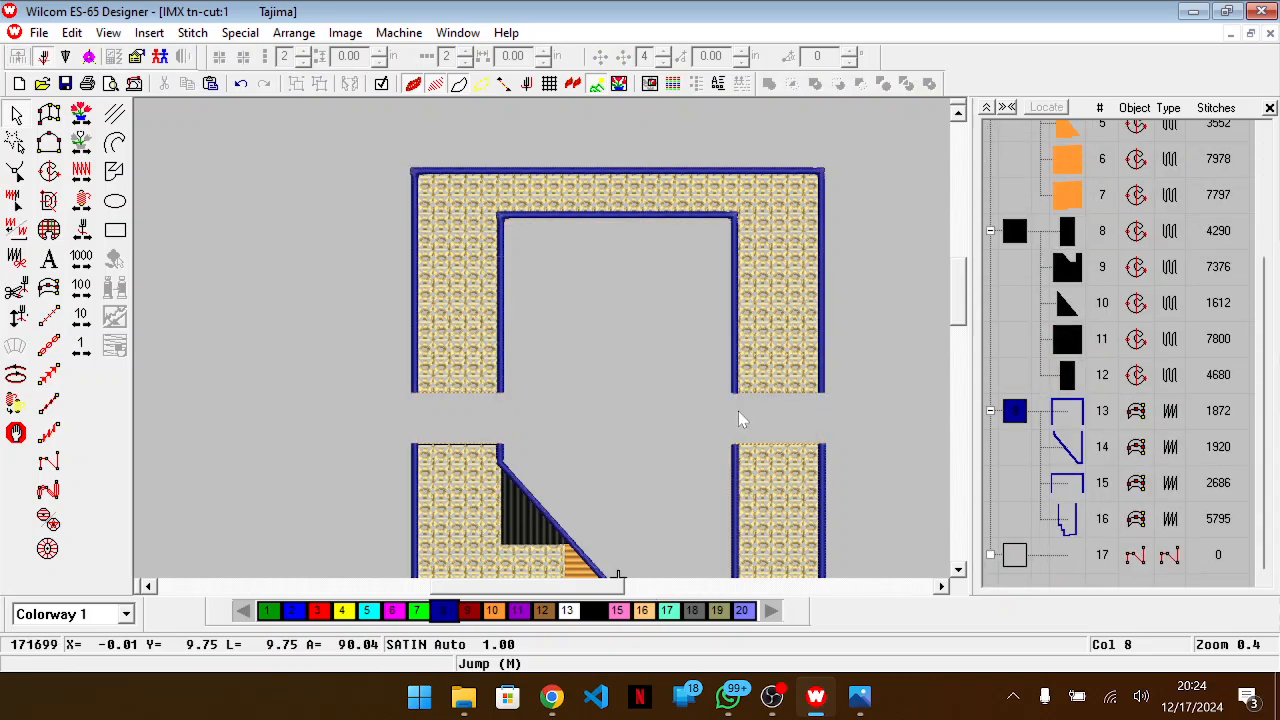
Select the whole upper part with its borders and adjust its width in the object properties
{"action": "scroll", "coordinate": [740, 420], "scroll_direction": "down", "scroll_amount": 3}
{"action": "key", "text": "shift+z"}
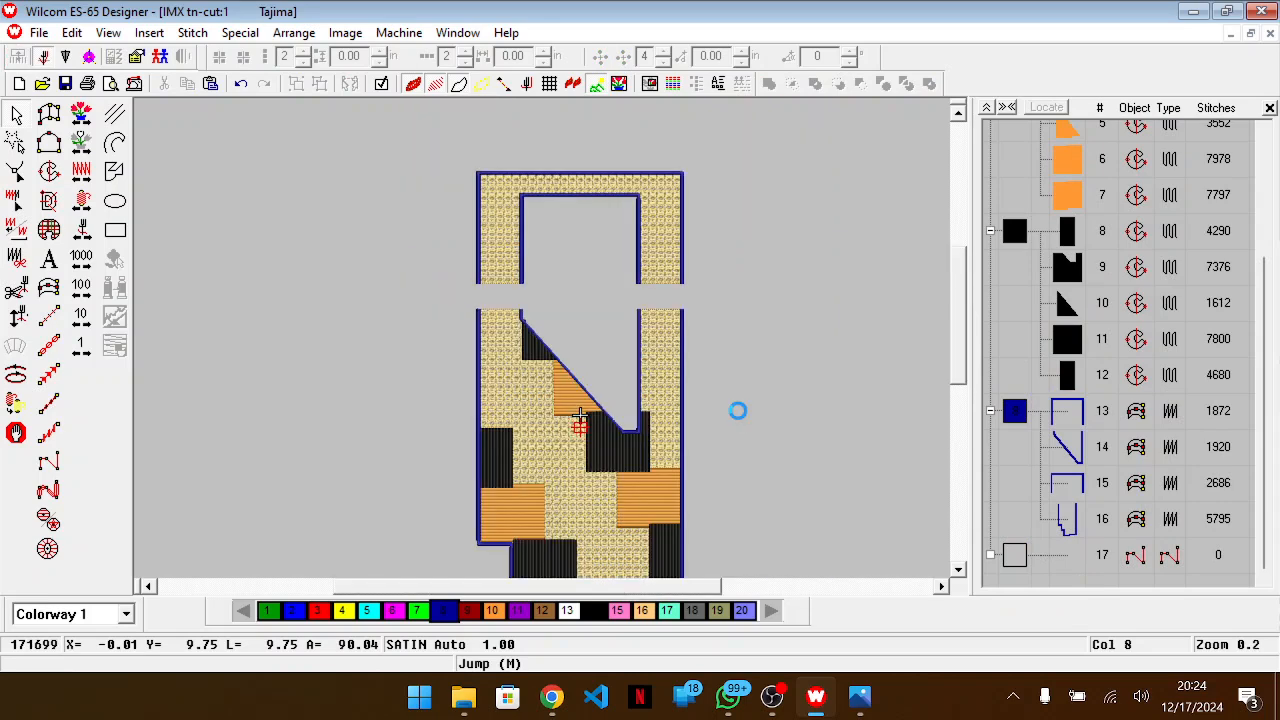
{"action": "scroll", "coordinate": [786, 267], "scroll_direction": "up", "scroll_amount": 1}
{"action": "left_click_drag", "start_coordinate": [790, 194], "coordinate": [417, 406]}
{"action": "right_click", "coordinate": [550, 389]}
{"action": "left_click", "coordinate": [532, 220]}
{"action": "key", "text": "Return"}
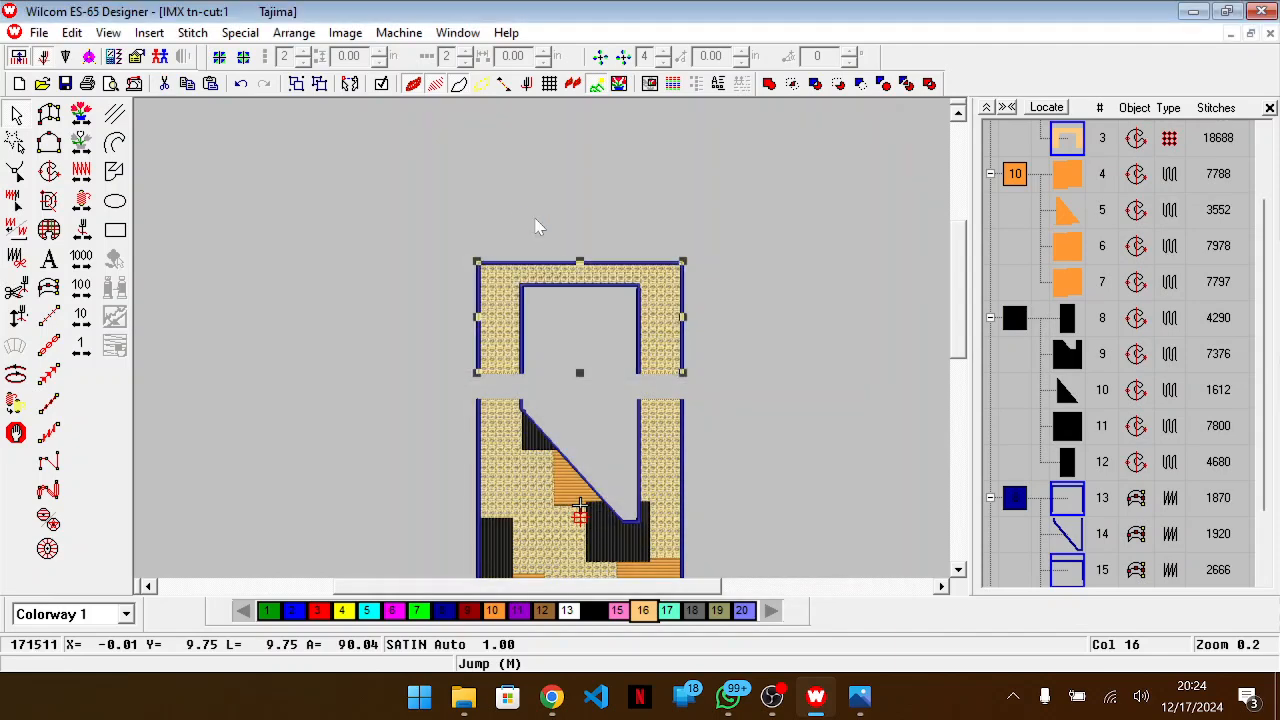
Select the whole lower part with its blocks and borders and adjust its width in the object properties
{"action": "left_click_drag", "start_coordinate": [460, 210], "coordinate": [629, 450]}
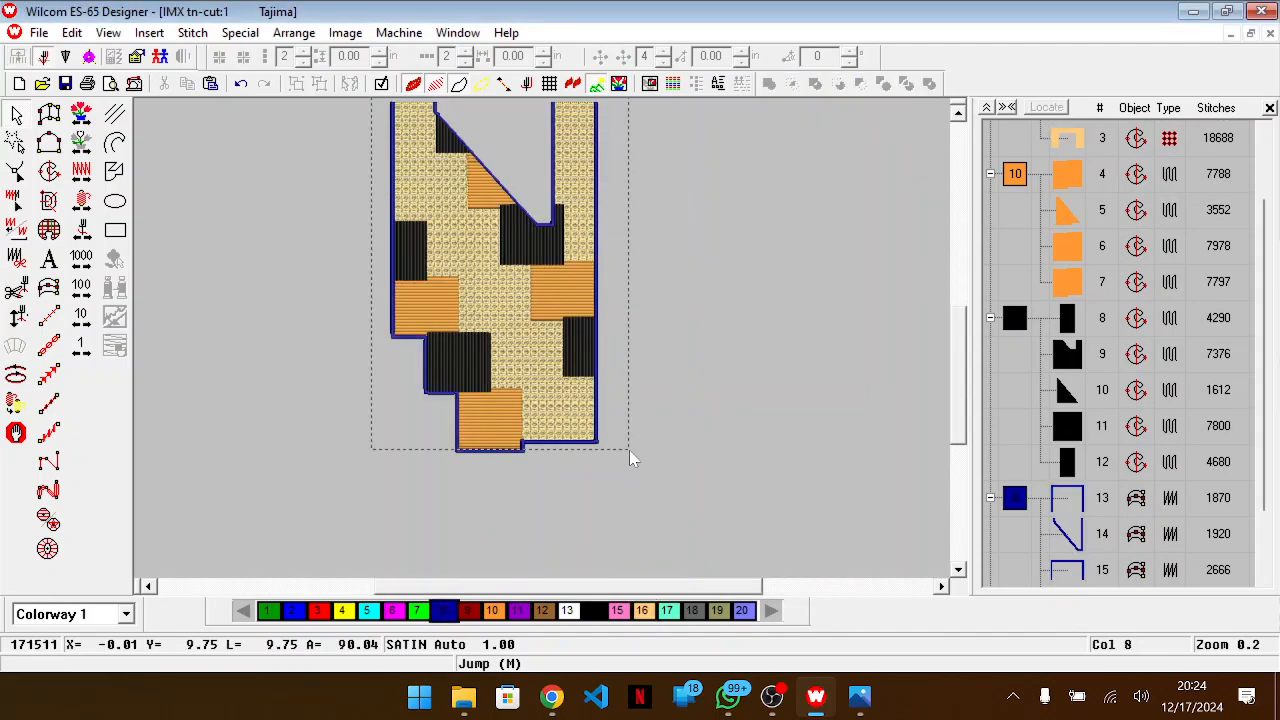
{"action": "left_click_drag", "start_coordinate": [647, 503], "coordinate": [647, 503]}
{"action": "right_click", "coordinate": [647, 500]}
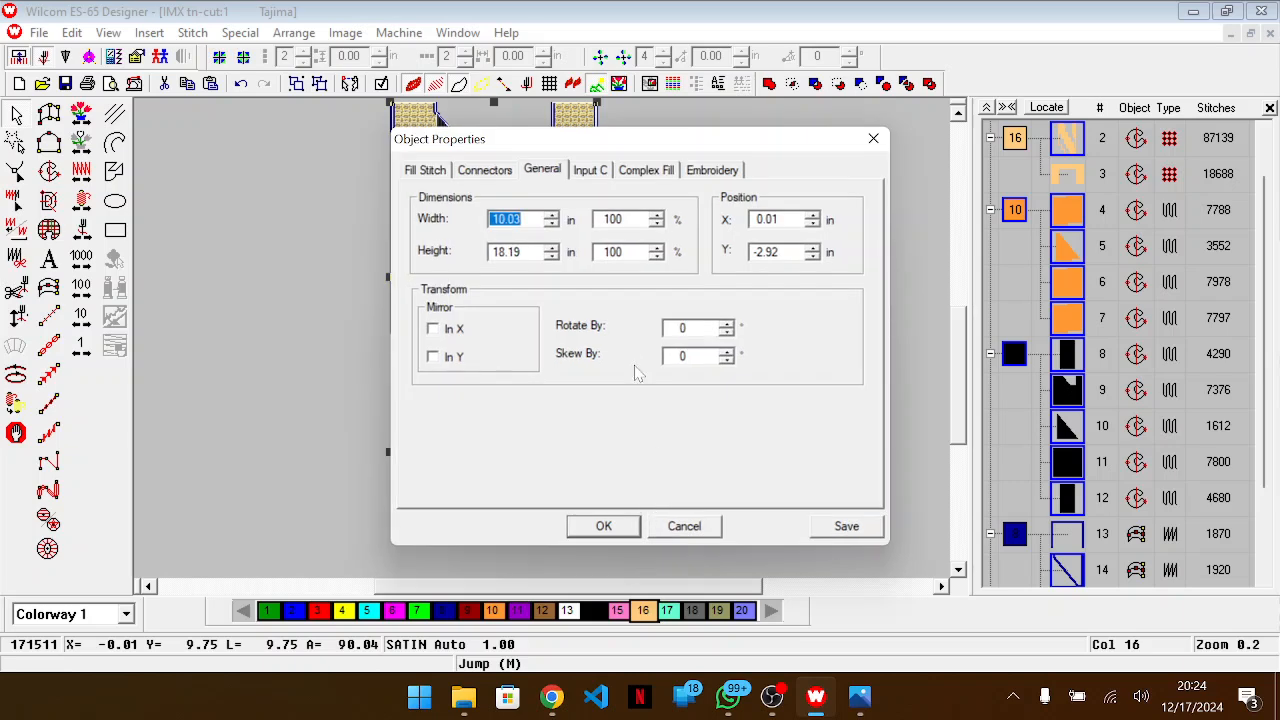
{"action": "left_click", "coordinate": [532, 217]}
{"action": "key", "text": "BackSpace"}
{"action": "key", "text": "Return"}
{"action": "left_click", "coordinate": [714, 200]}
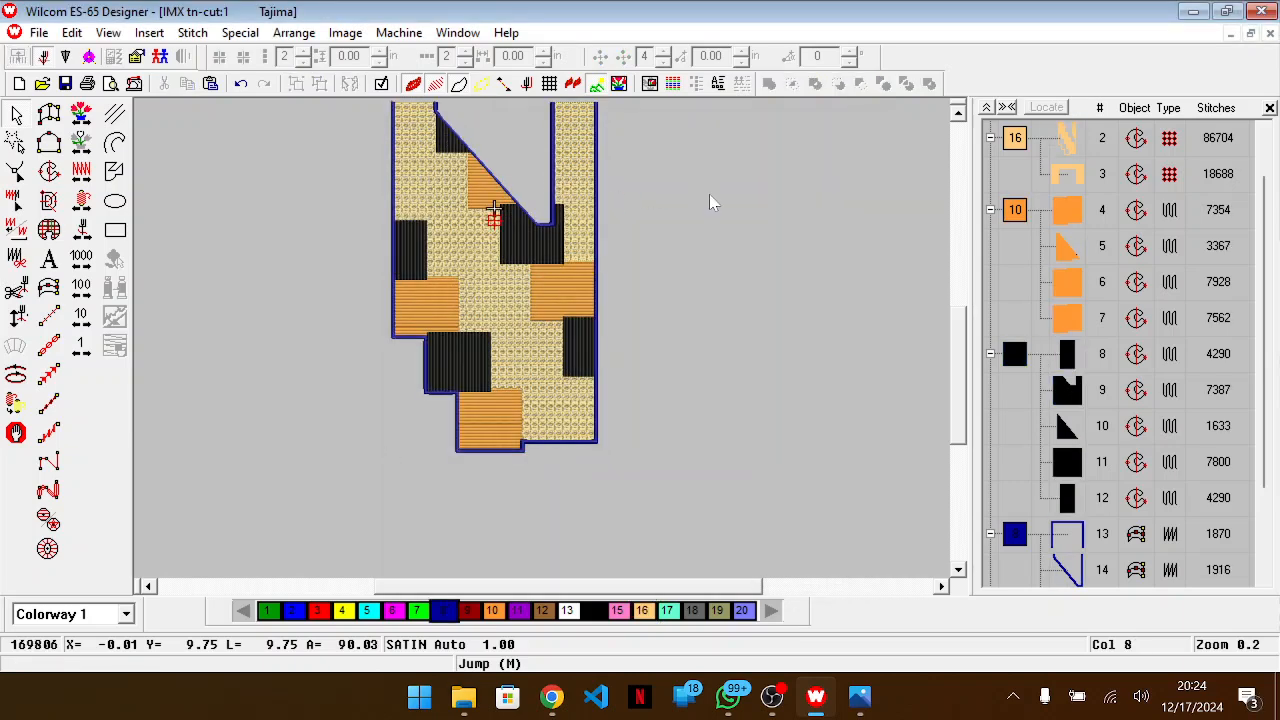
Recolour all the blue colour 8 satin borders to colour 16
{"action": "left_click", "coordinate": [1015, 535]}
{"action": "left_click", "coordinate": [642, 610]}
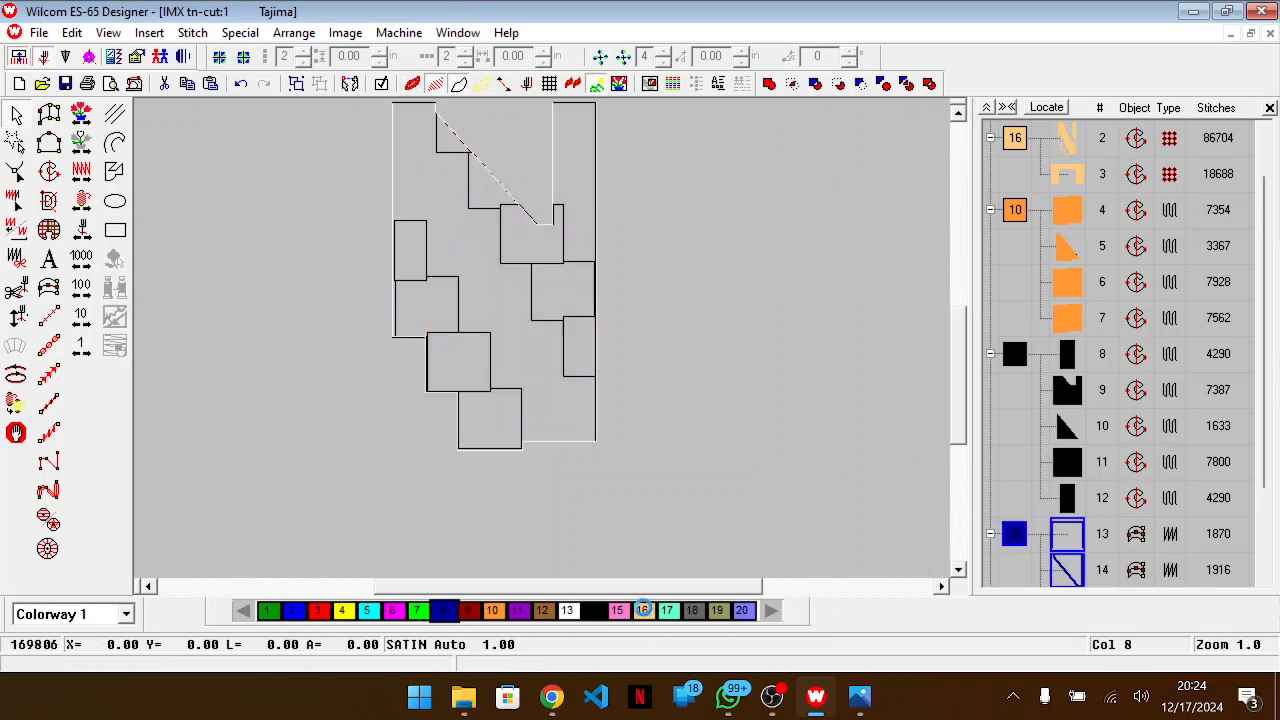
{"action": "left_click", "coordinate": [779, 472]}
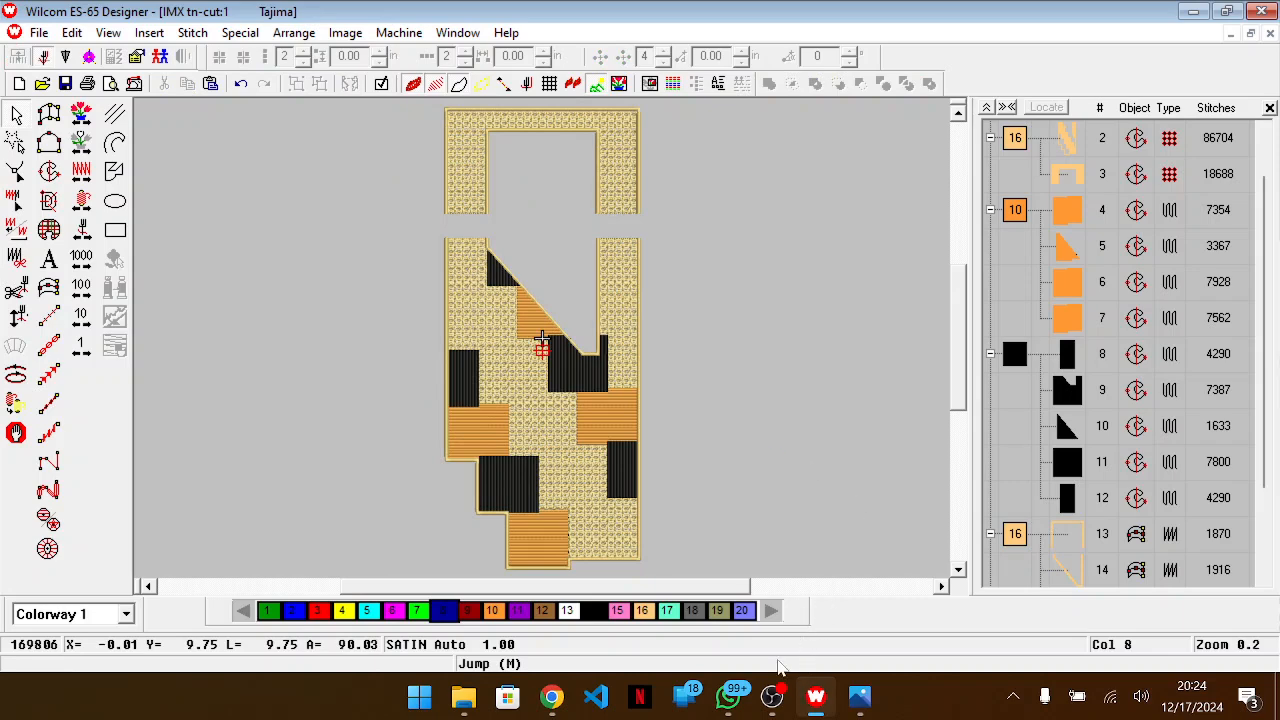
{"action": "left_click", "coordinate": [772, 697]}
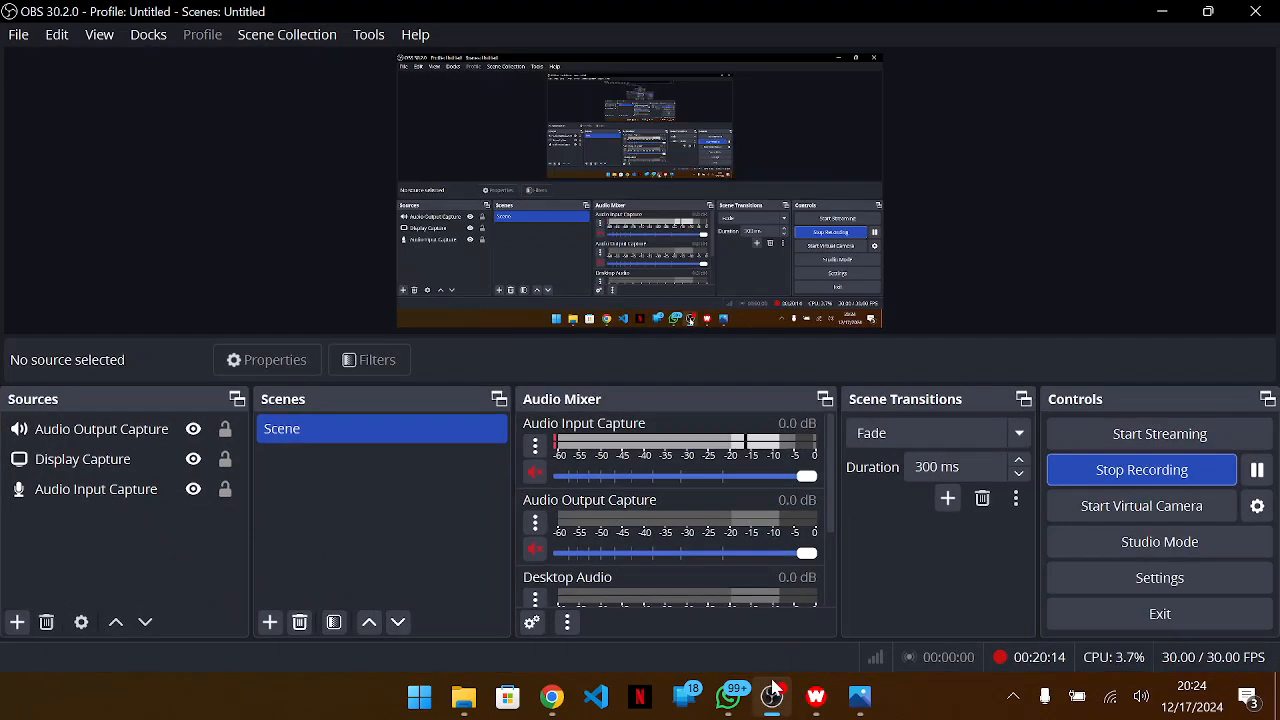